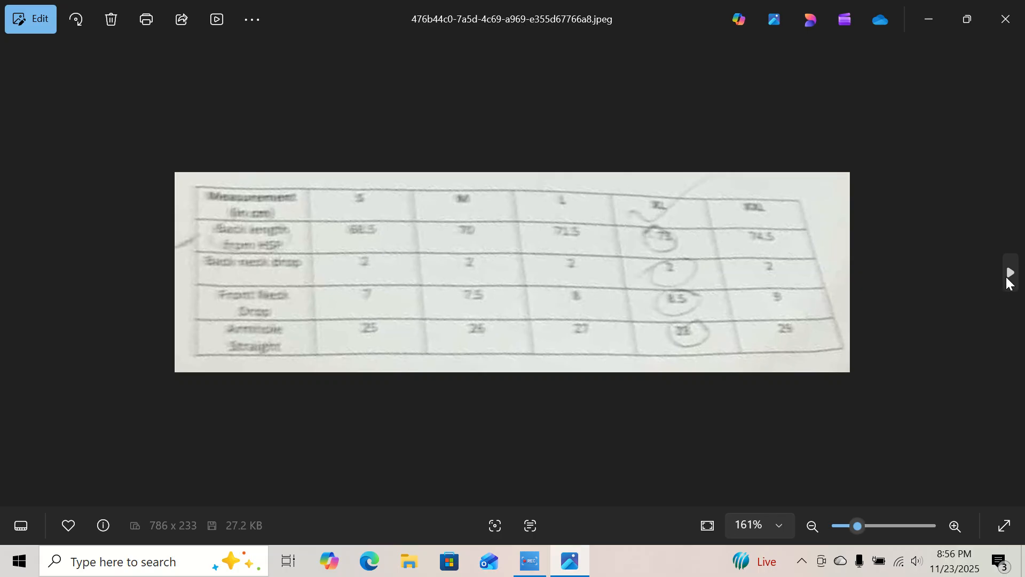
Review the second size-chart image with the body and sleeve measurements, and minimize the image viewer.
left_click(1008, 275)
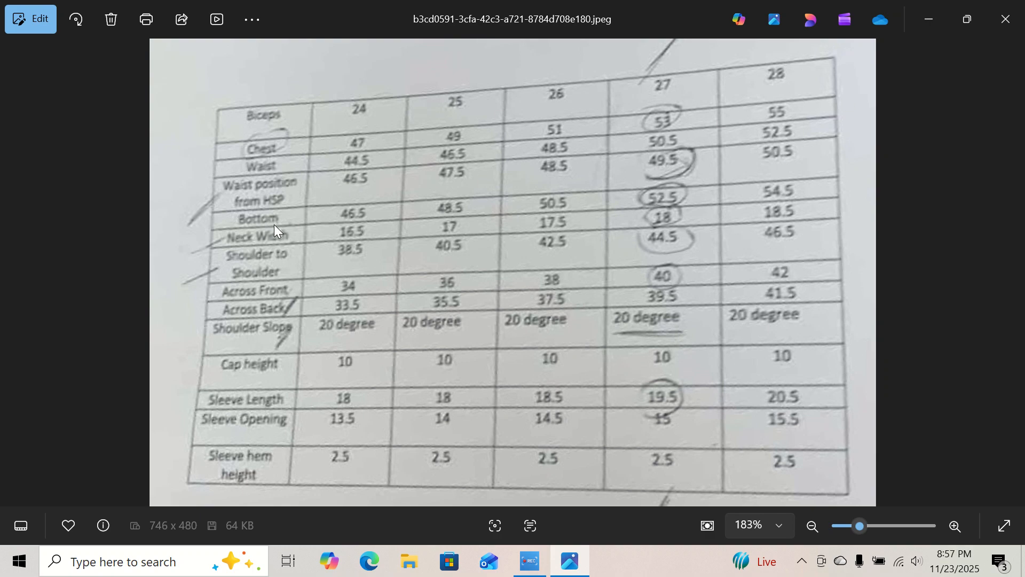
left_click(926, 20)
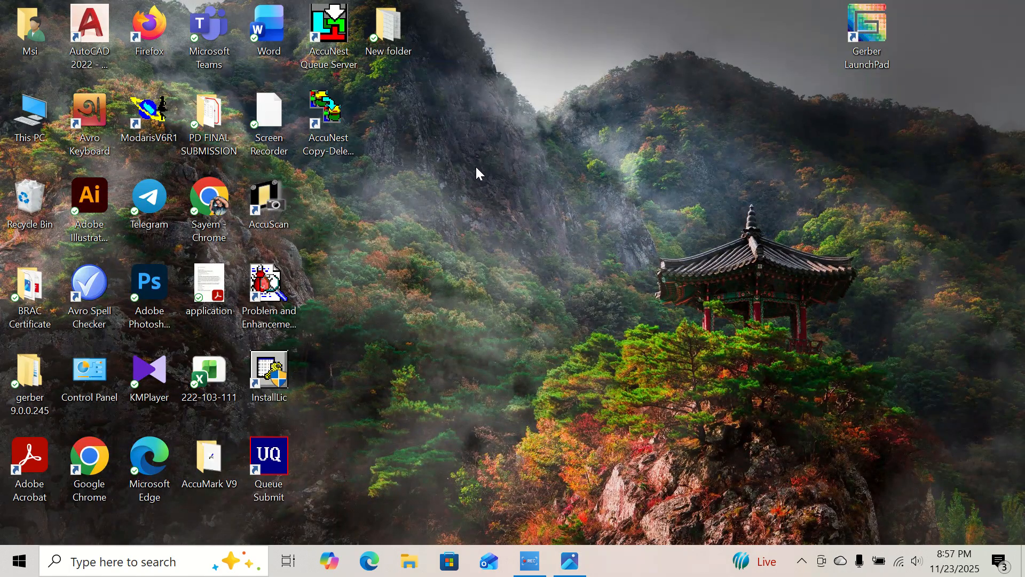
Run acmkmgr from C:\Program Files (x86)\Common Files\Gerber Technology and close the folder window.
double_click(30, 136)
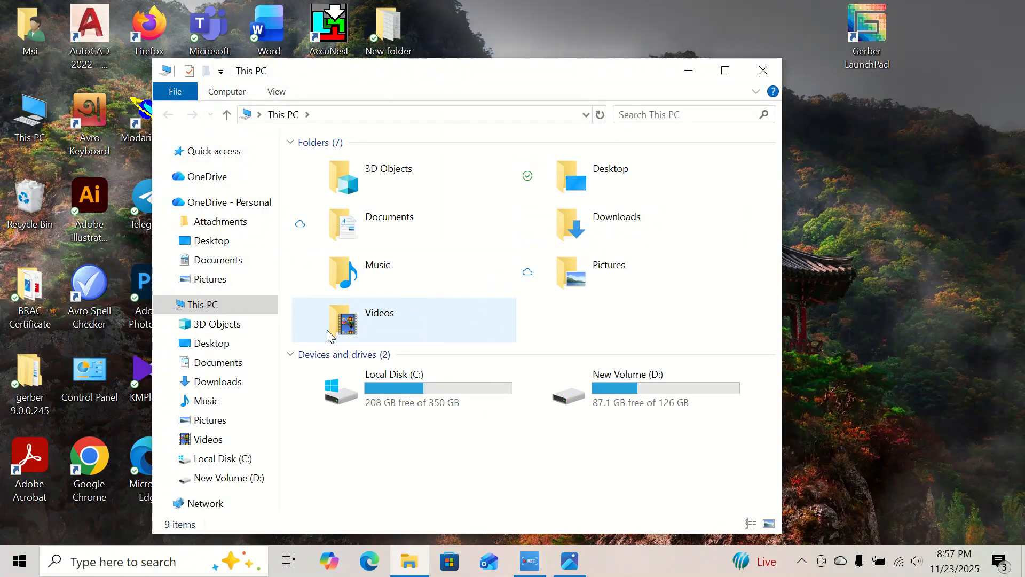
left_click(243, 461)
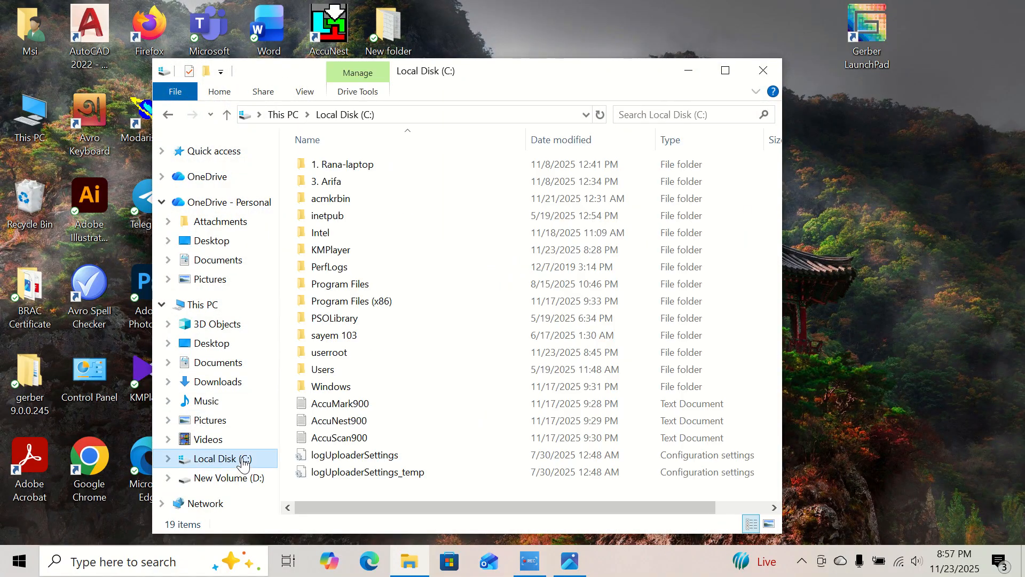
double_click(368, 303)
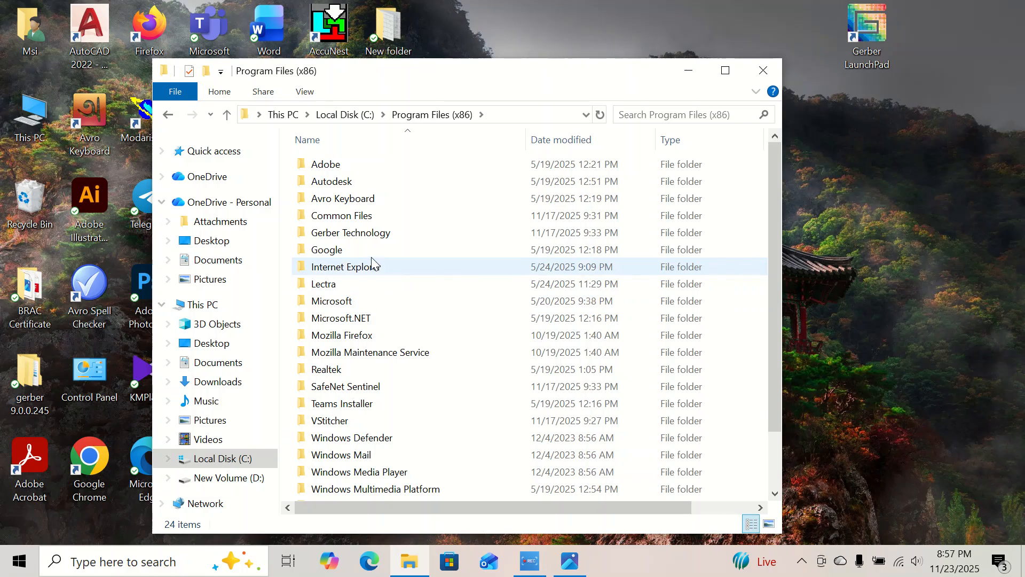
double_click(348, 217)
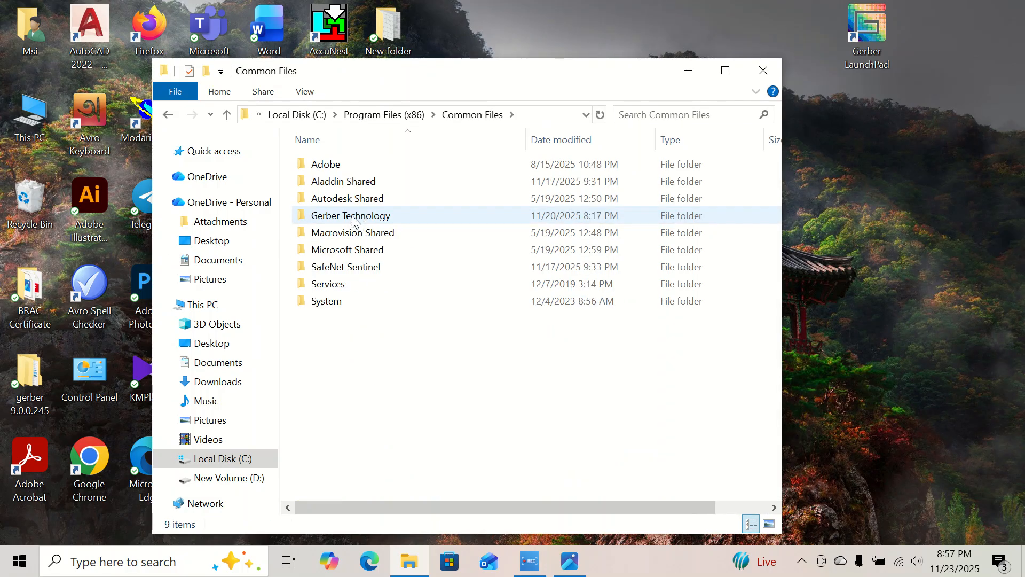
double_click(353, 216)
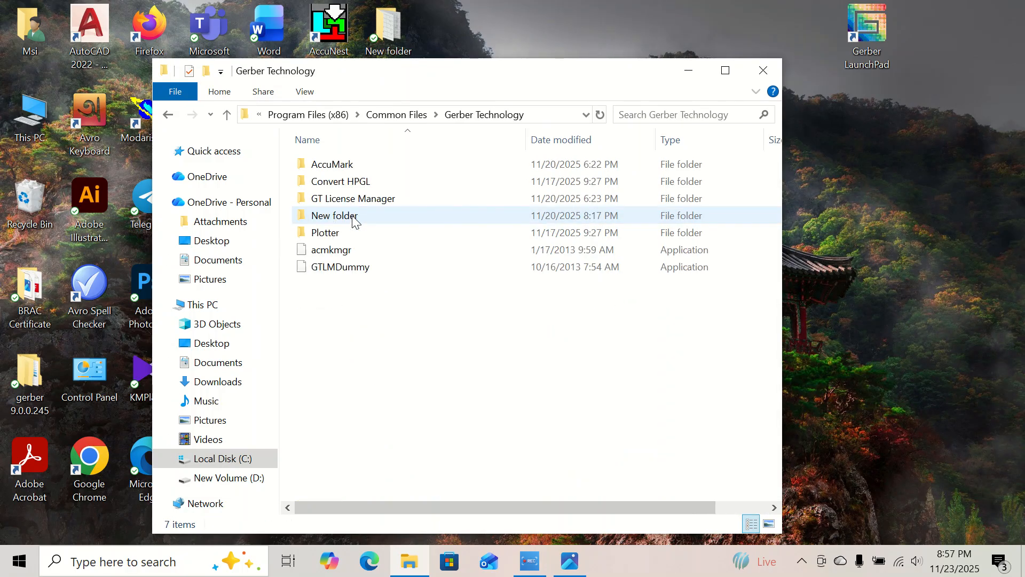
double_click(350, 250)
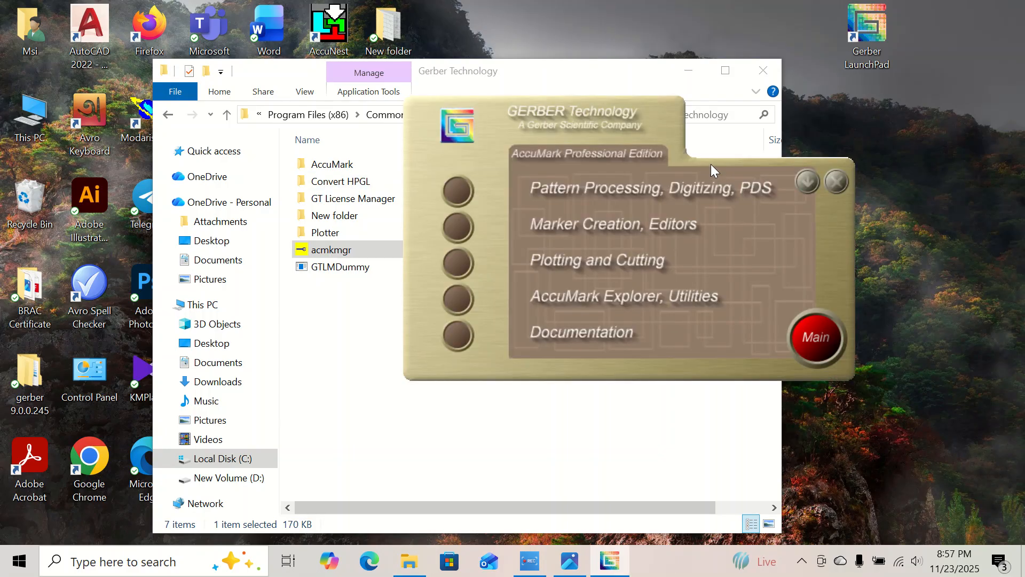
left_click(768, 72)
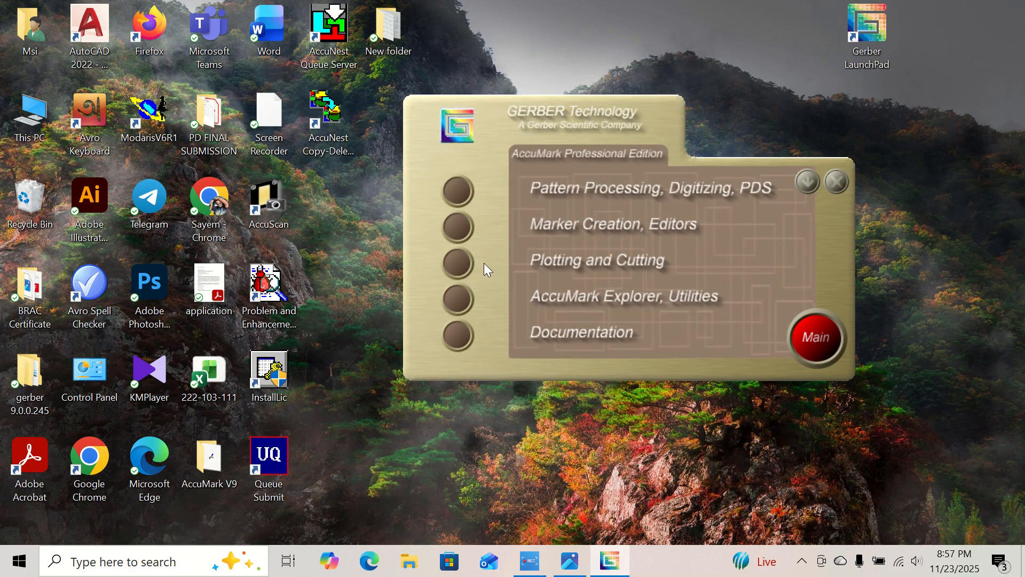
Open AccuMark Explorer and create a V9 storage area named 222-103-111practice on drive C.
left_click(460, 303)
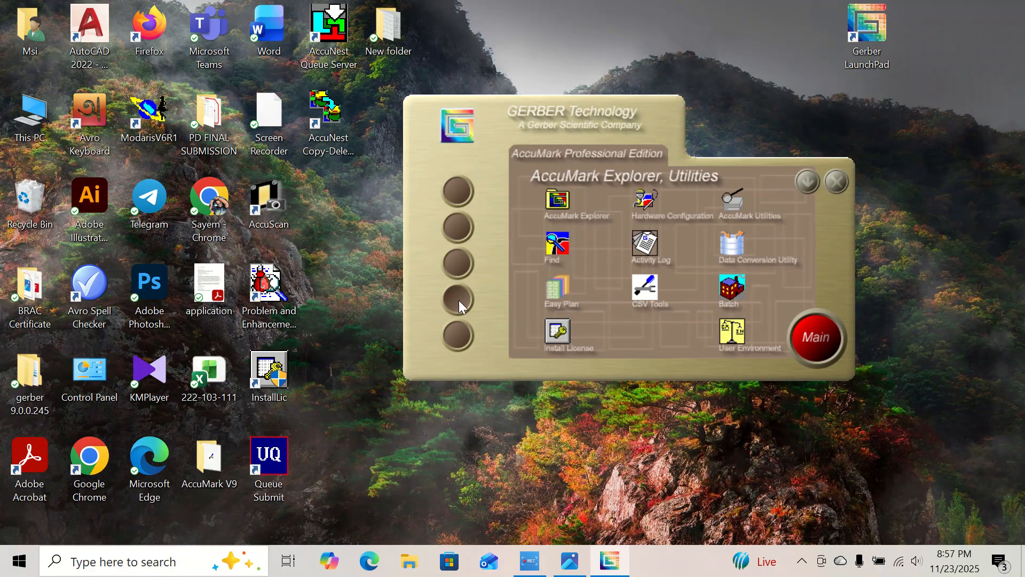
left_click(557, 201)
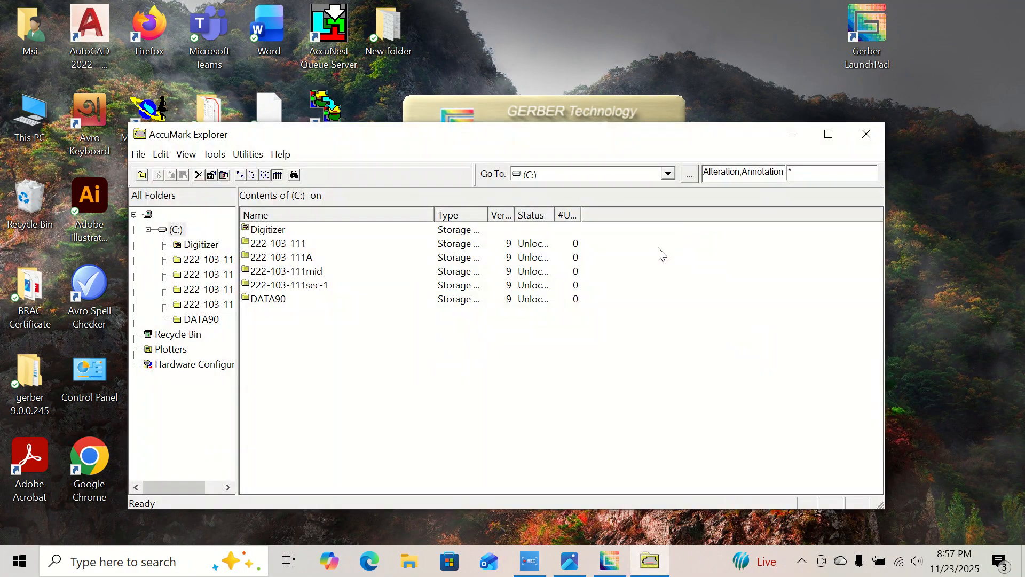
right_click(361, 345)
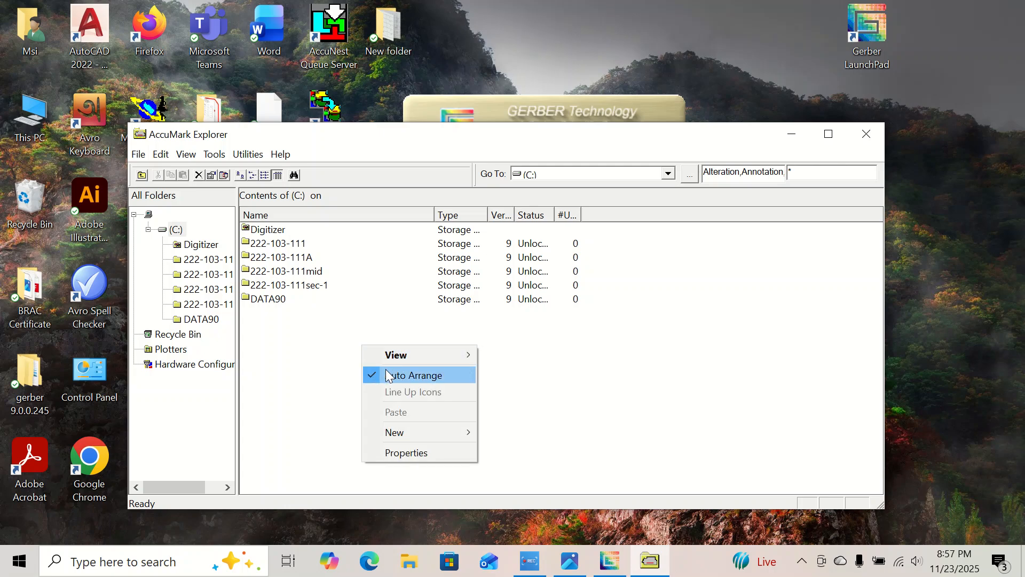
mouse_move(414, 433)
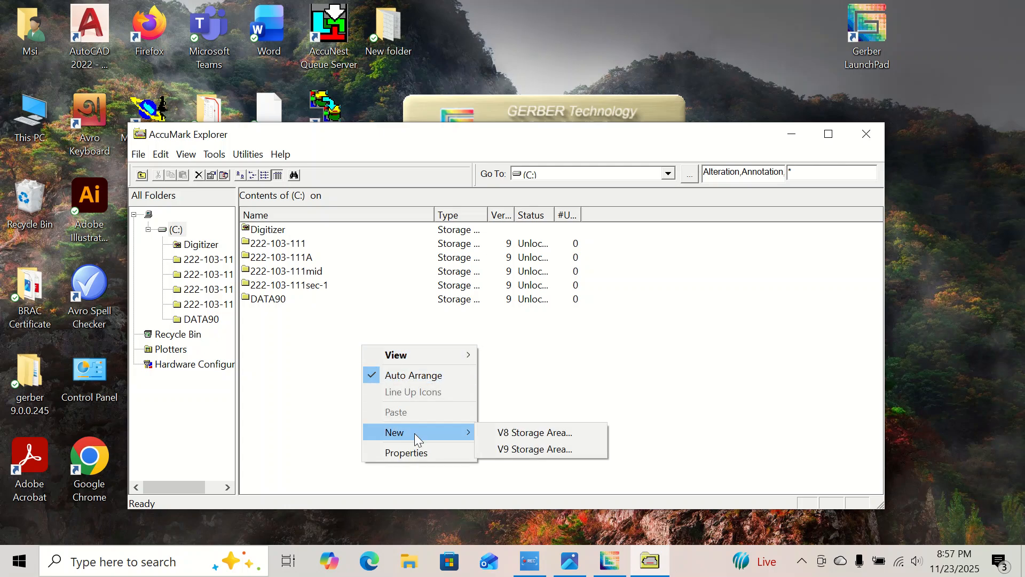
left_click(522, 450)
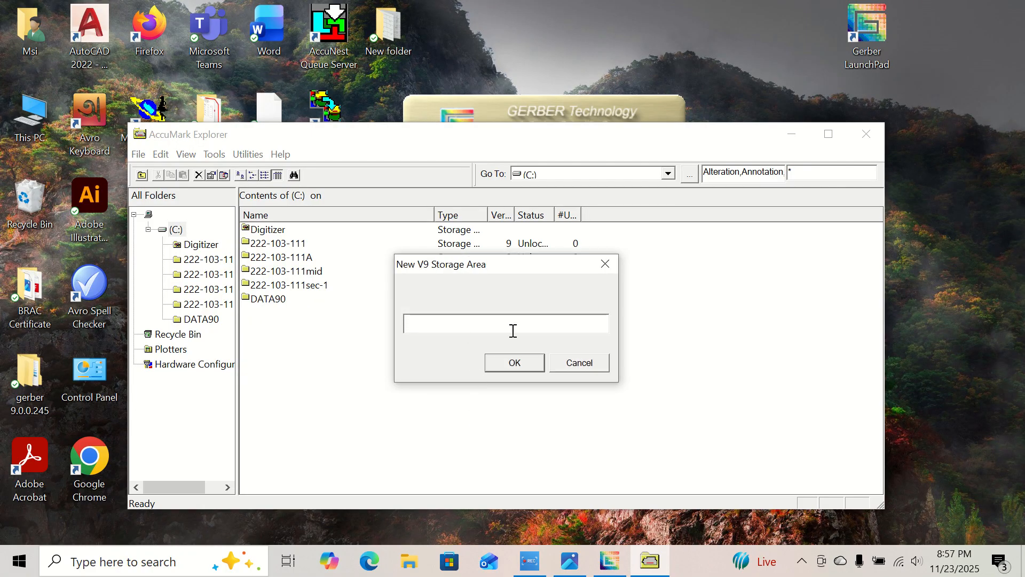
type("222-103-111practice")
left_click(514, 363)
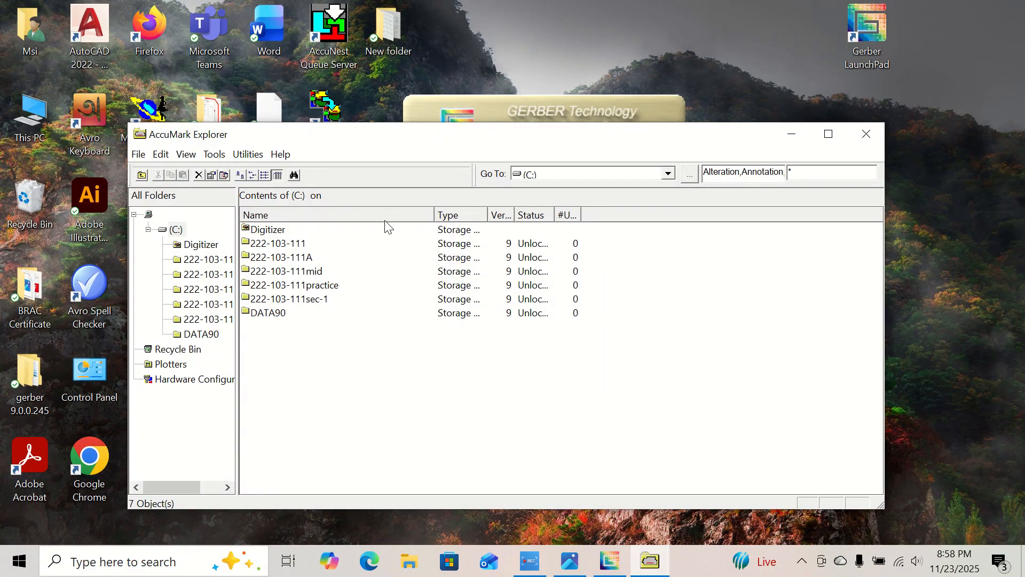
Start a new rule table inside the 222-103-111practice storage area.
double_click(319, 286)
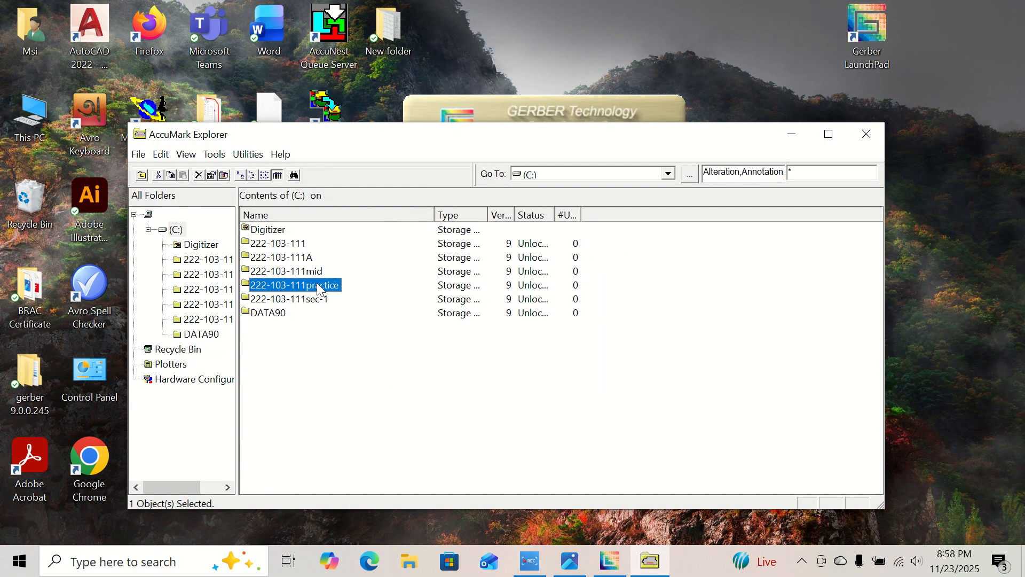
right_click(313, 392)
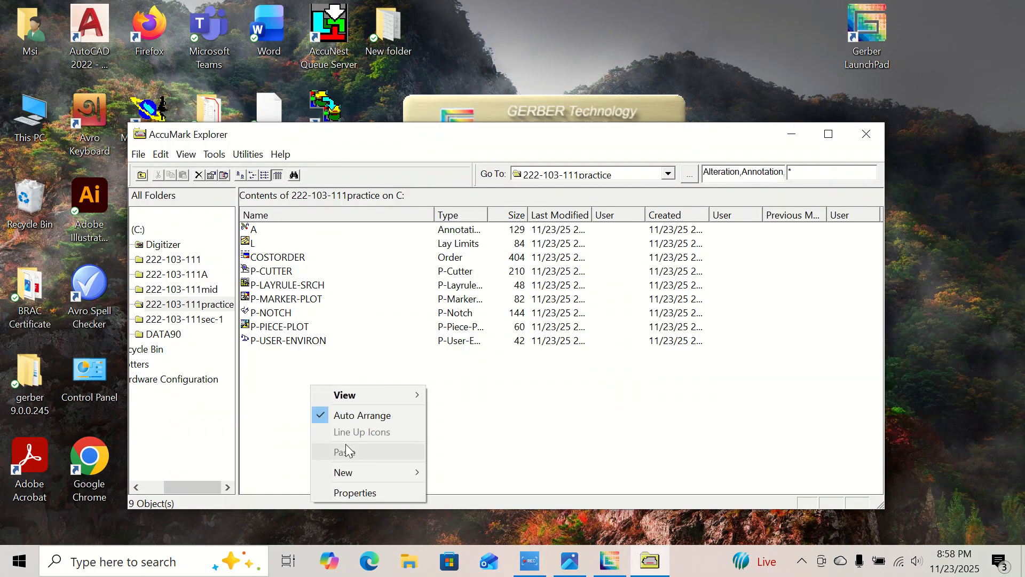
mouse_move(348, 476)
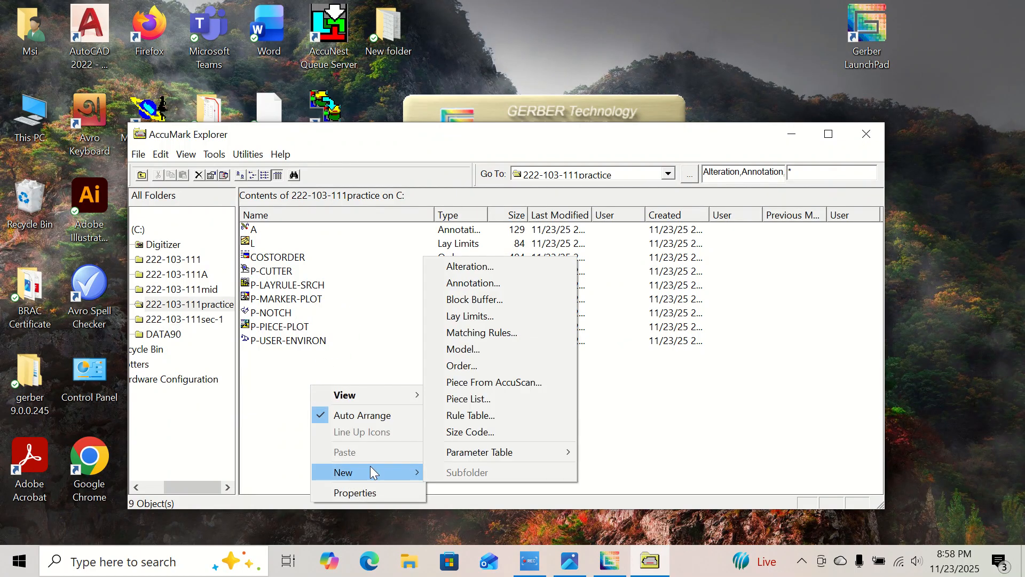
left_click(467, 417)
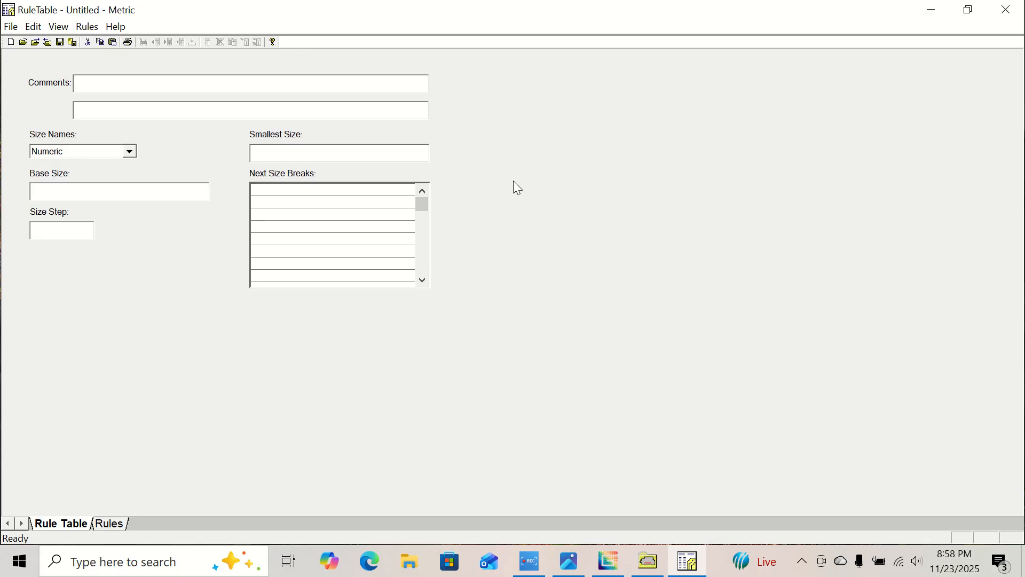
Enter T-Shirt as the rule table's comment and set the size names to AlphaNumeric.
type("T-Shirt")
left_click(129, 152)
left_click(123, 176)
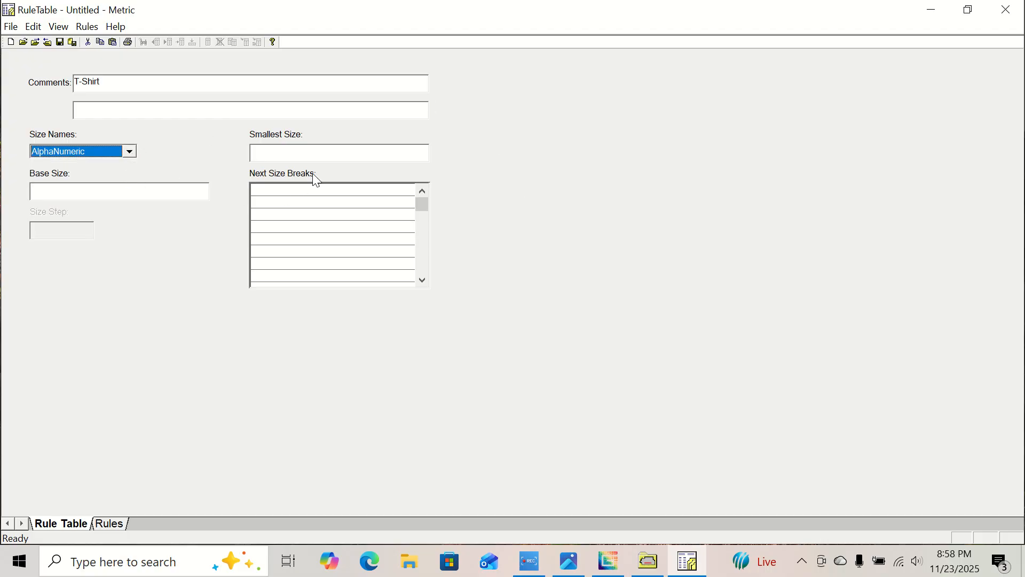
Check the size range in the first size-chart image and set the rule table's smallest size to S.
left_click(320, 152)
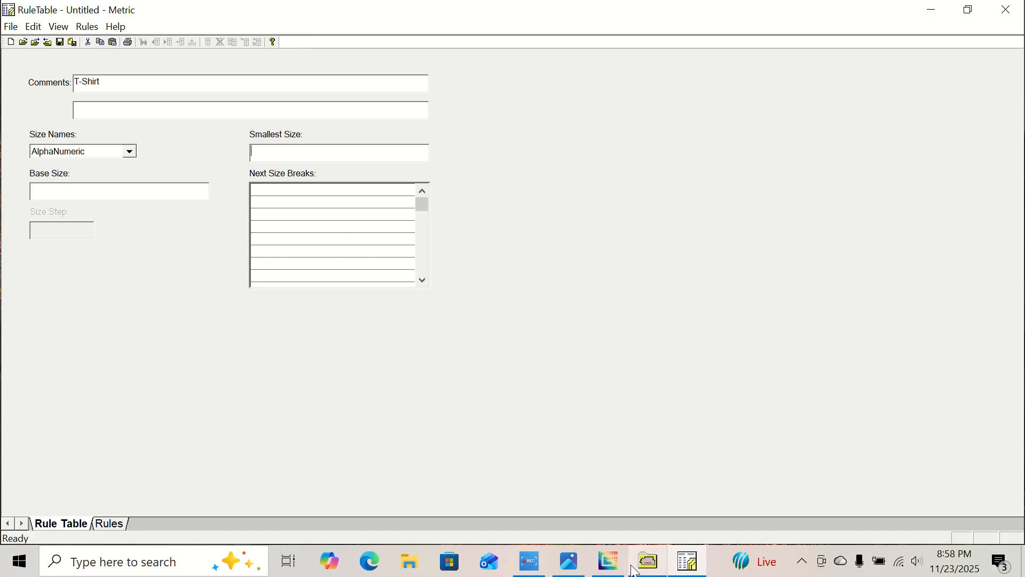
left_click(570, 563)
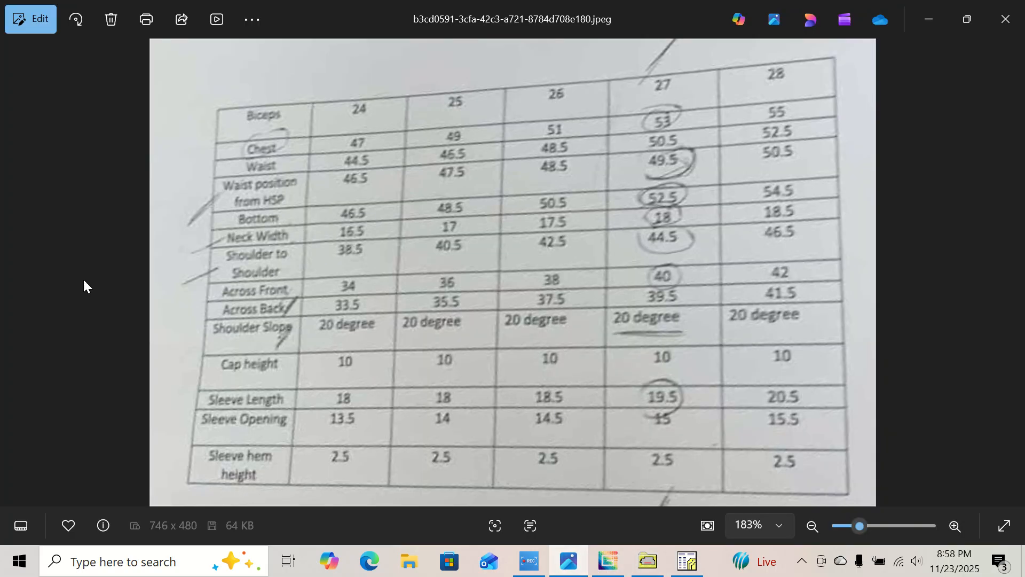
left_click(14, 270)
scroll(523, 243, "up", 3)
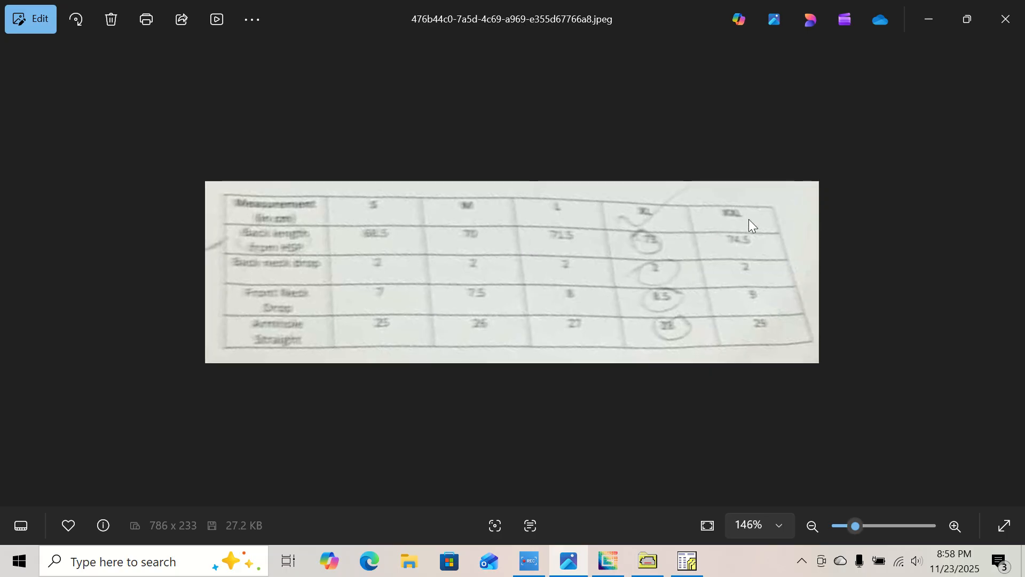
scroll(641, 288, "down", 2)
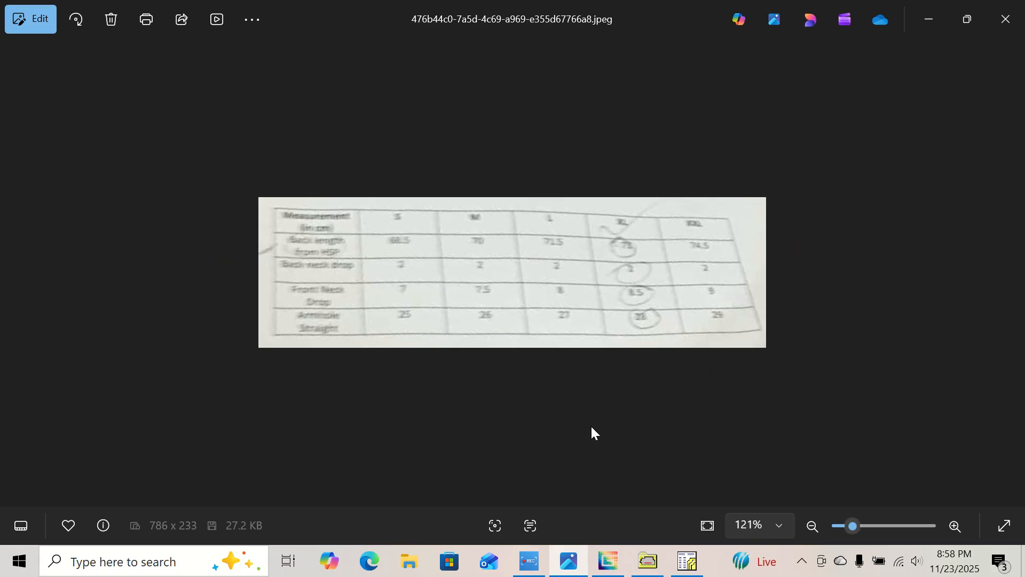
left_click(687, 560)
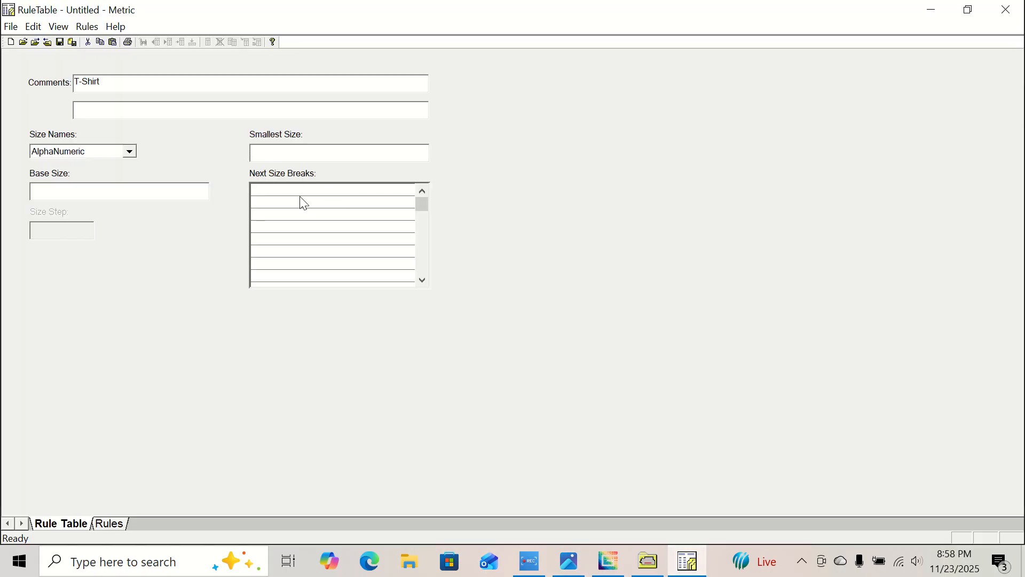
type("S")
Enter M, L, XL and XXL as the next size breaks and set the base size to L.
left_click(285, 191)
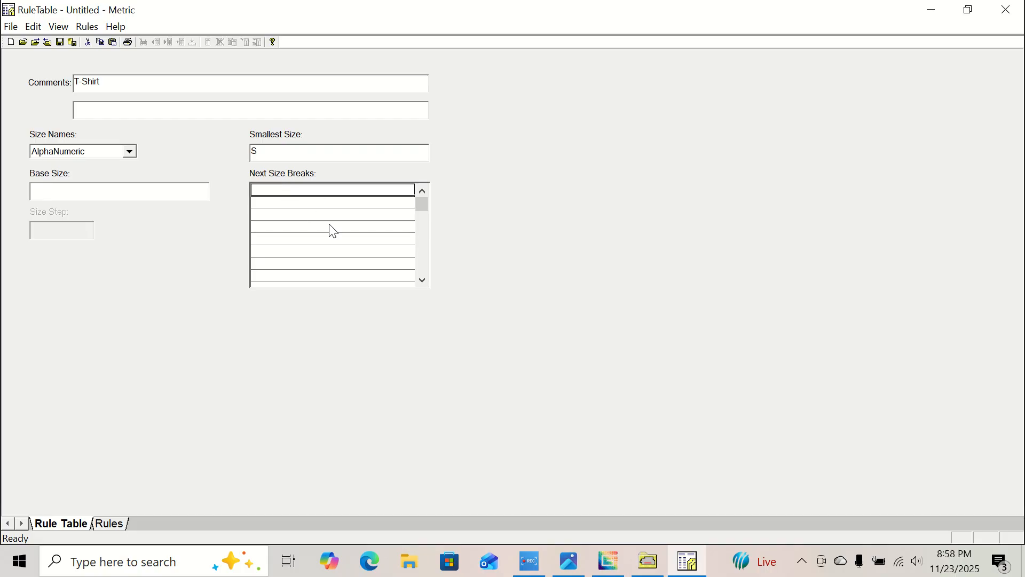
type("M")
key("Return")
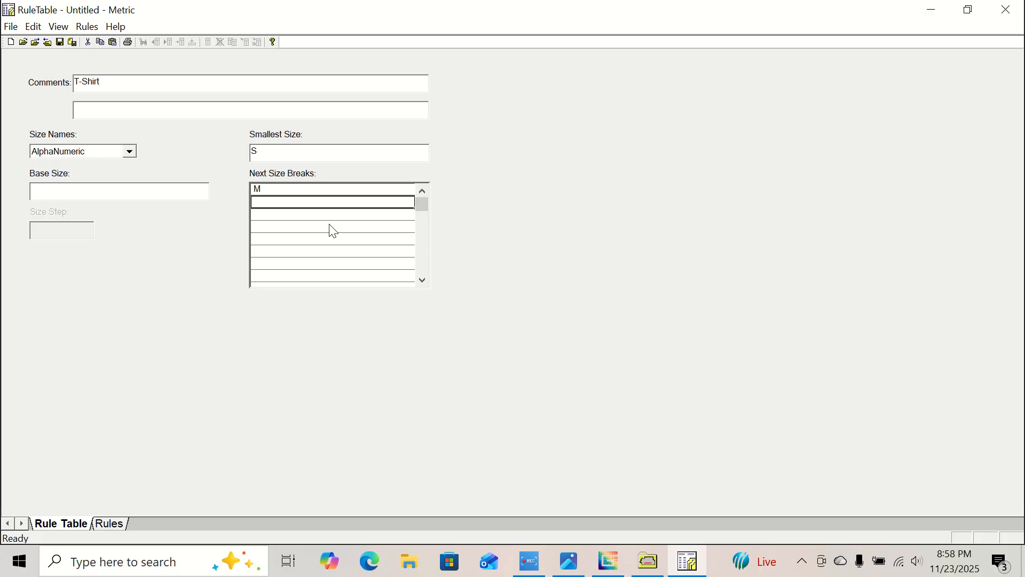
type("L")
key("Return")
type("x")
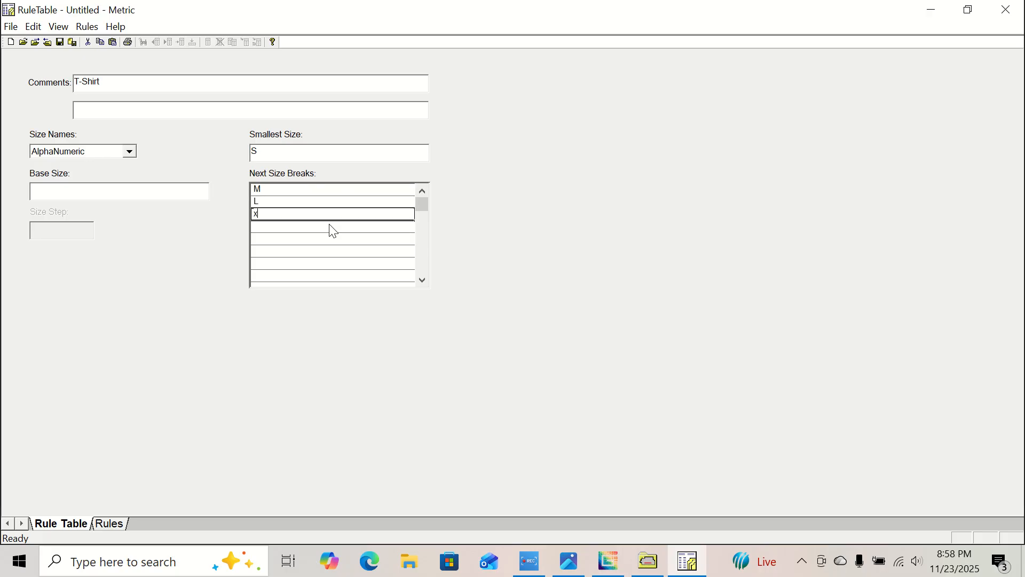
type("l")
key("Return")
type("xxl")
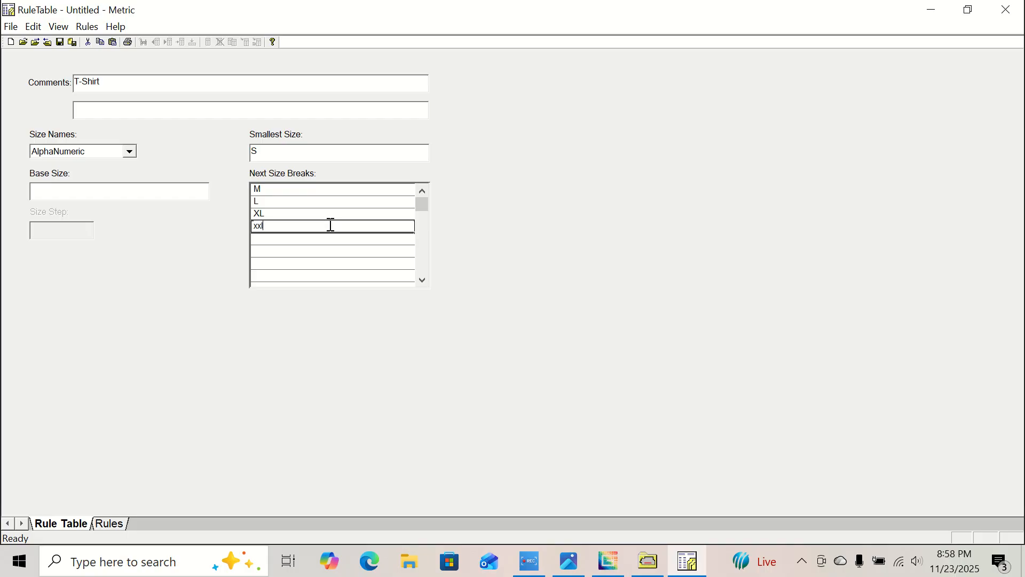
left_click(115, 191)
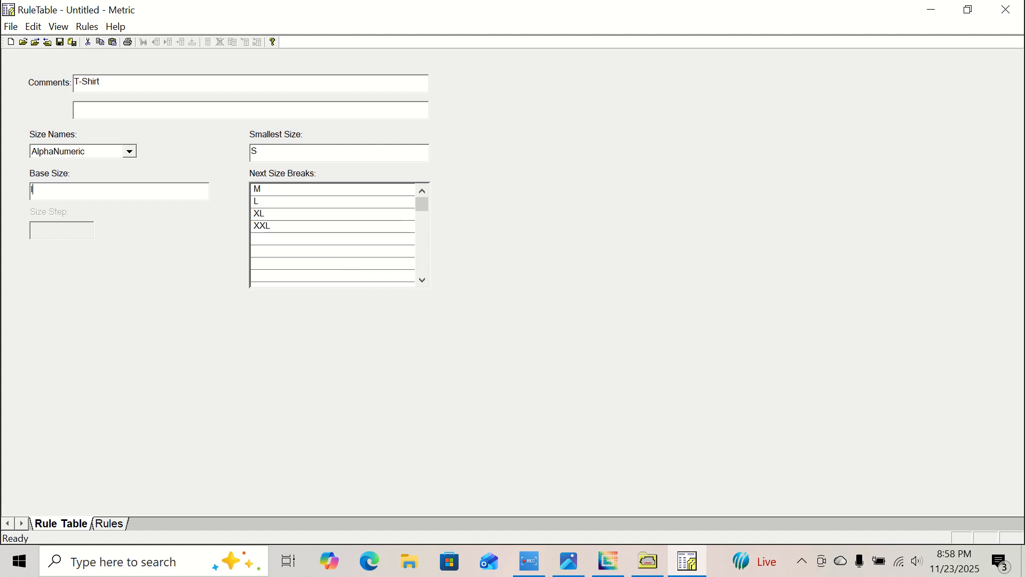
Save the rule table as Size Chart in the 222-103-111practice storage area, then close it and return to AccuMark Explorer.
left_click(11, 26)
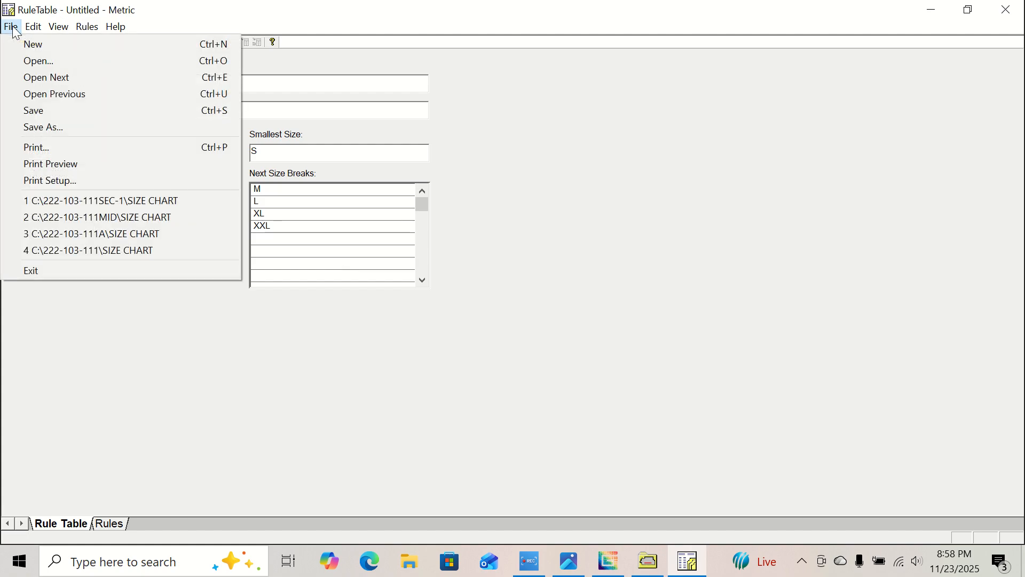
left_click(53, 110)
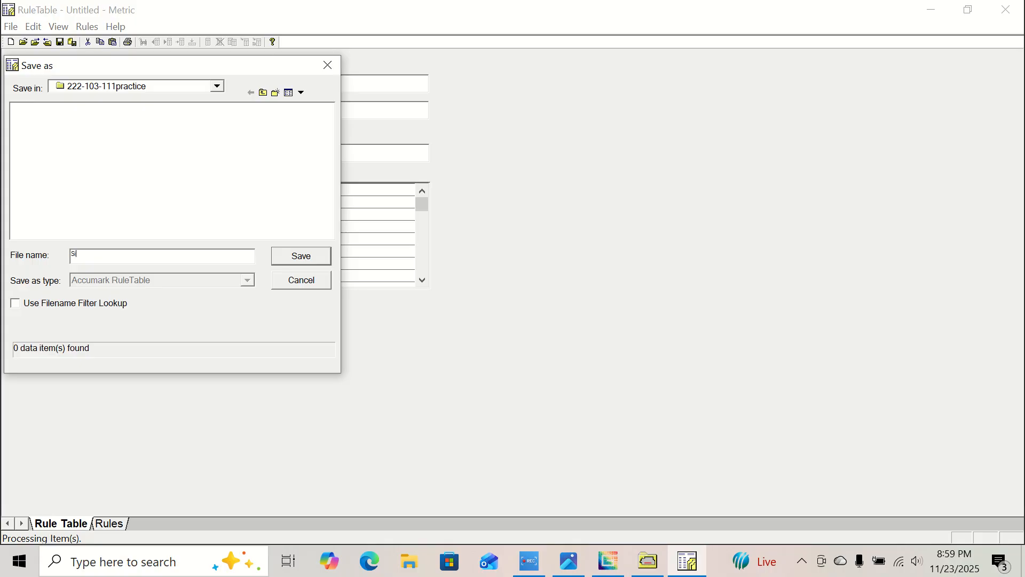
type("Size Chart")
key("Return")
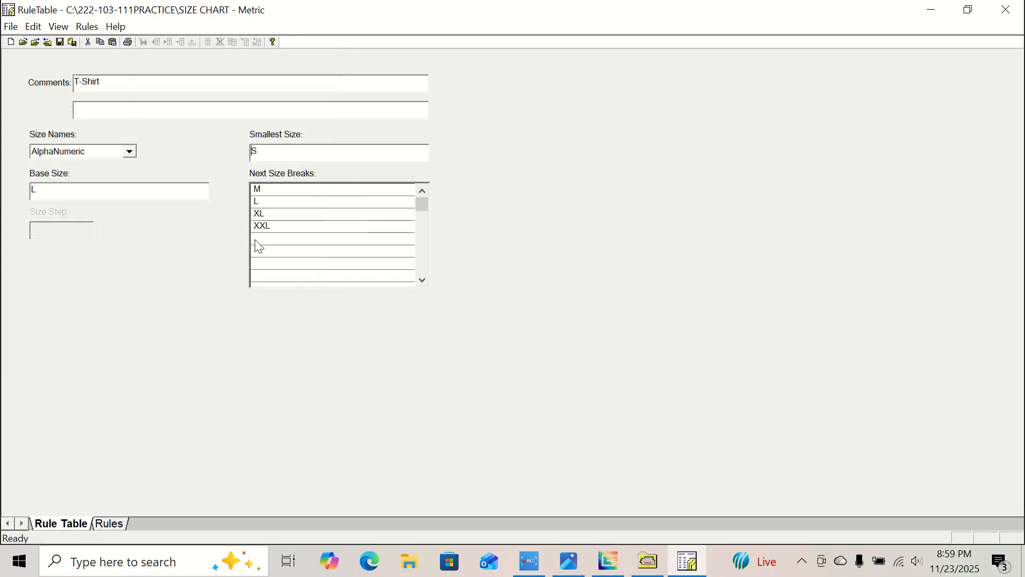
left_click(1007, 10)
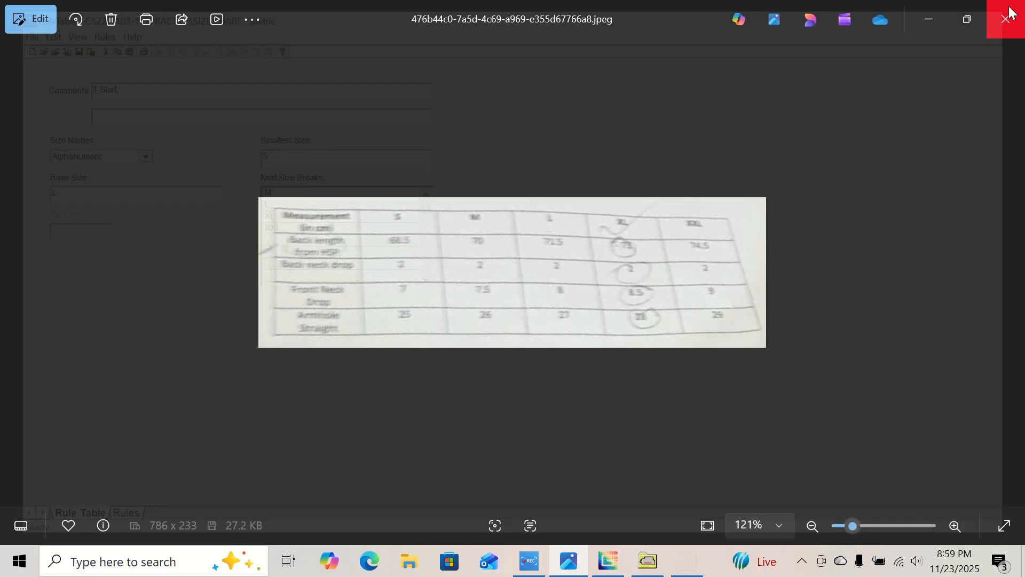
left_click(928, 19)
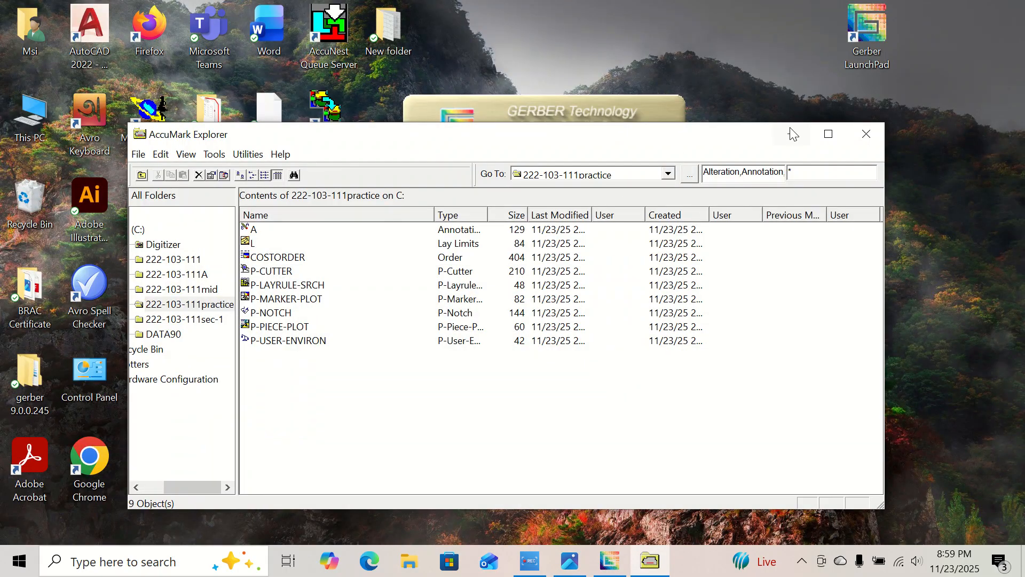
Close AccuMark Explorer and launch Pattern Design from the LaunchPad's Pattern Processing, Digitizing, PDS group.
left_click(867, 137)
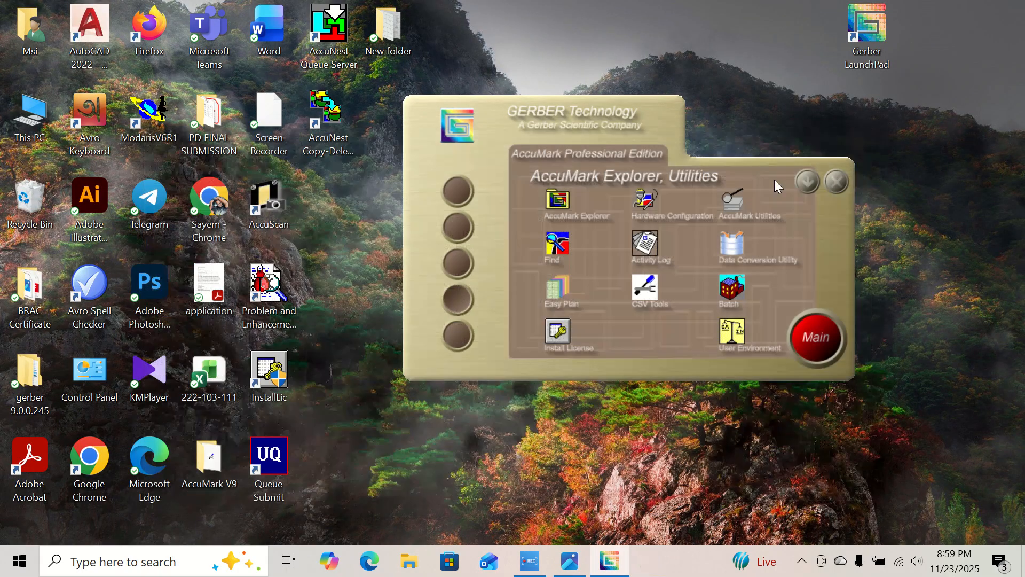
left_click(457, 190)
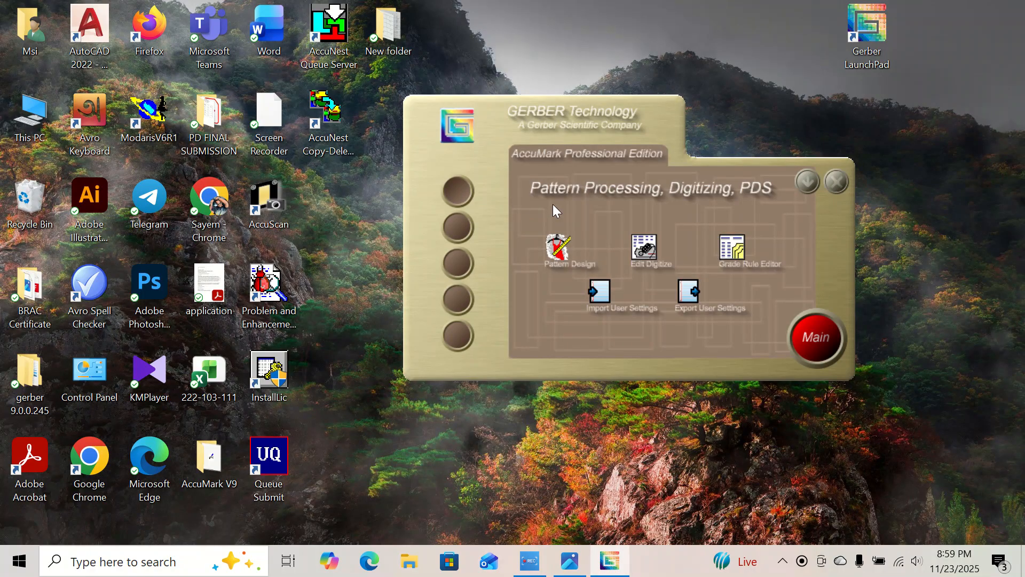
left_click(558, 245)
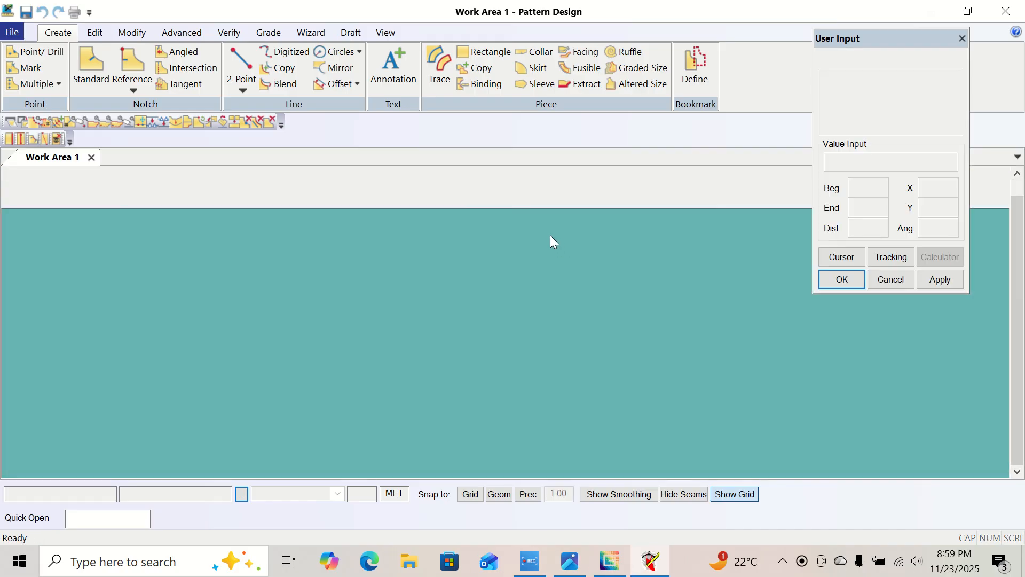
Open the Pattern Design preferences and set the AccuMark storage area path to 222-103-111PRACTICE.
left_click(132, 32)
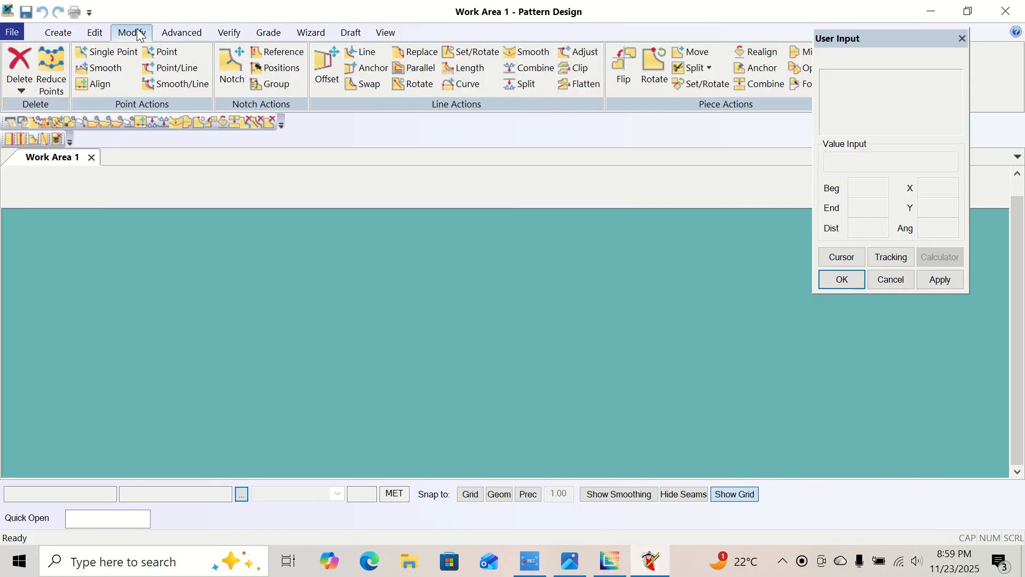
left_click(98, 31)
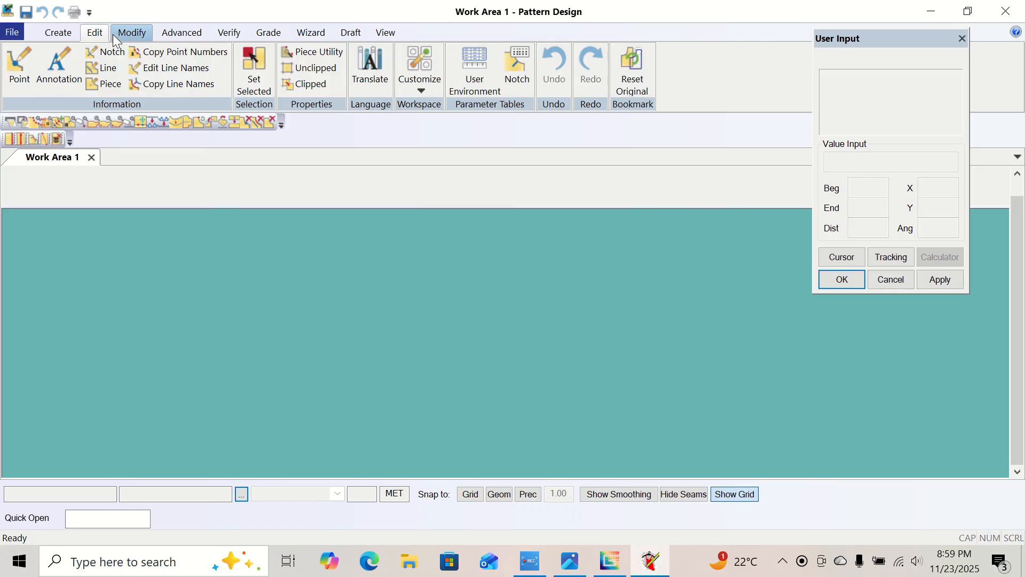
left_click(421, 88)
left_click(441, 105)
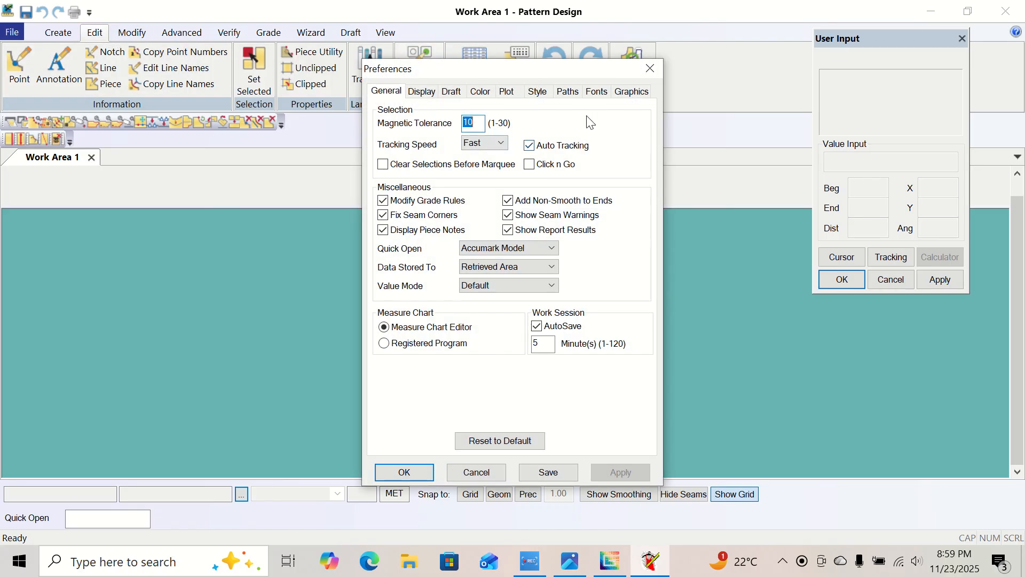
left_click(568, 91)
left_click(614, 155)
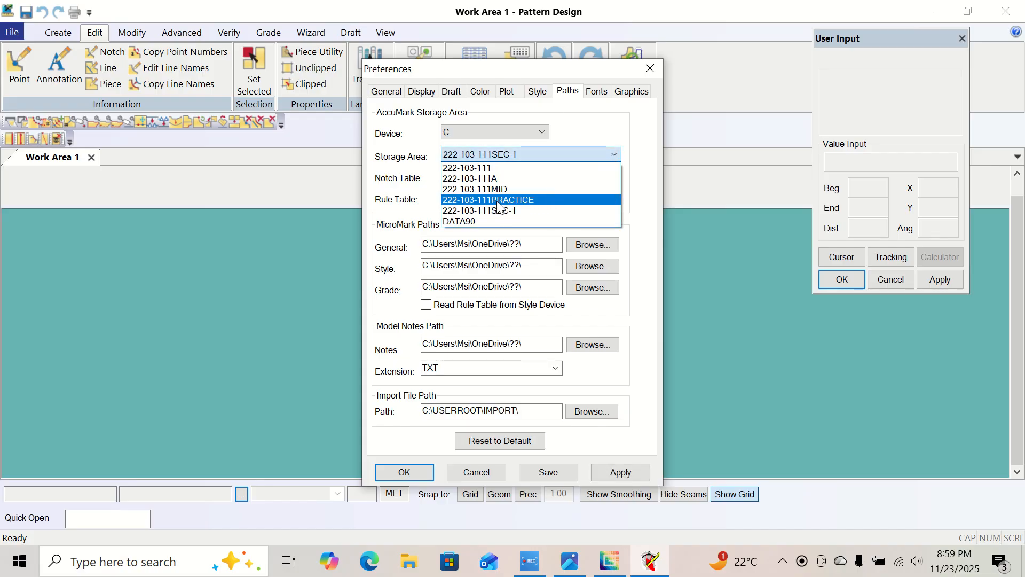
left_click(480, 201)
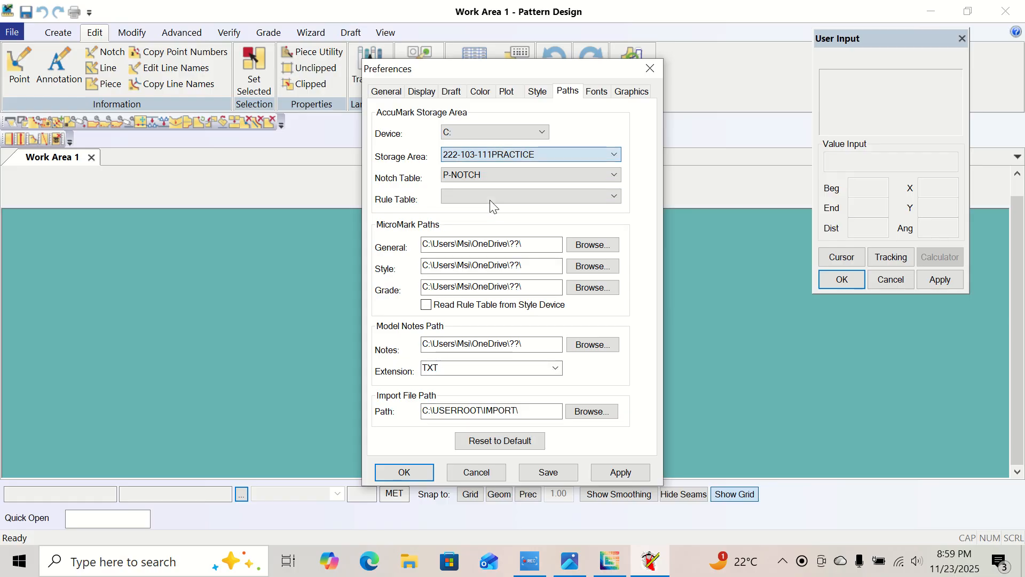
Select SIZE CHART as the rule table, apply and save the preferences, and shift the User Input window toward the work area's upper corner.
left_click(613, 197)
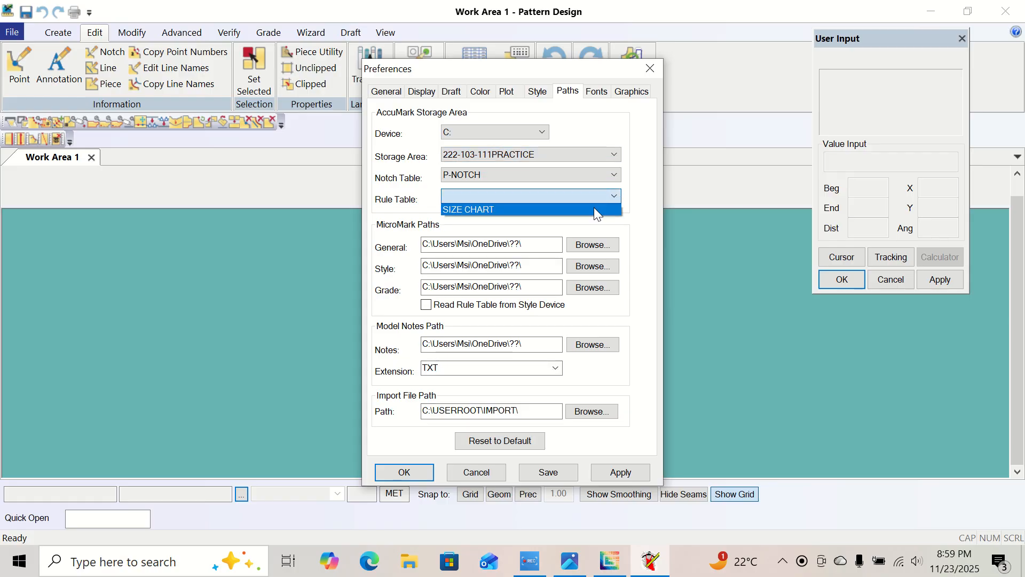
left_click(594, 208)
left_click(624, 476)
left_click(556, 477)
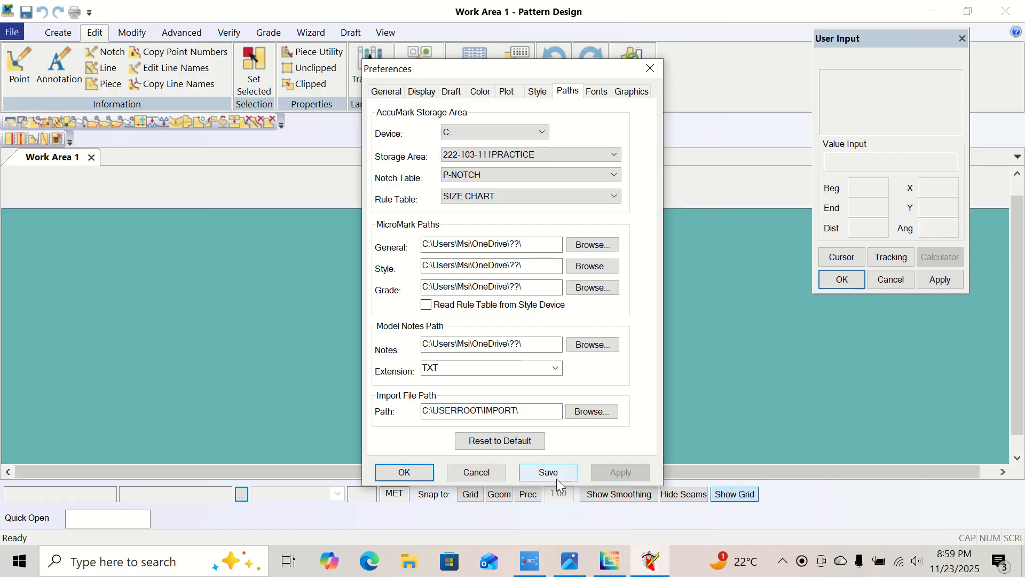
left_click(412, 474)
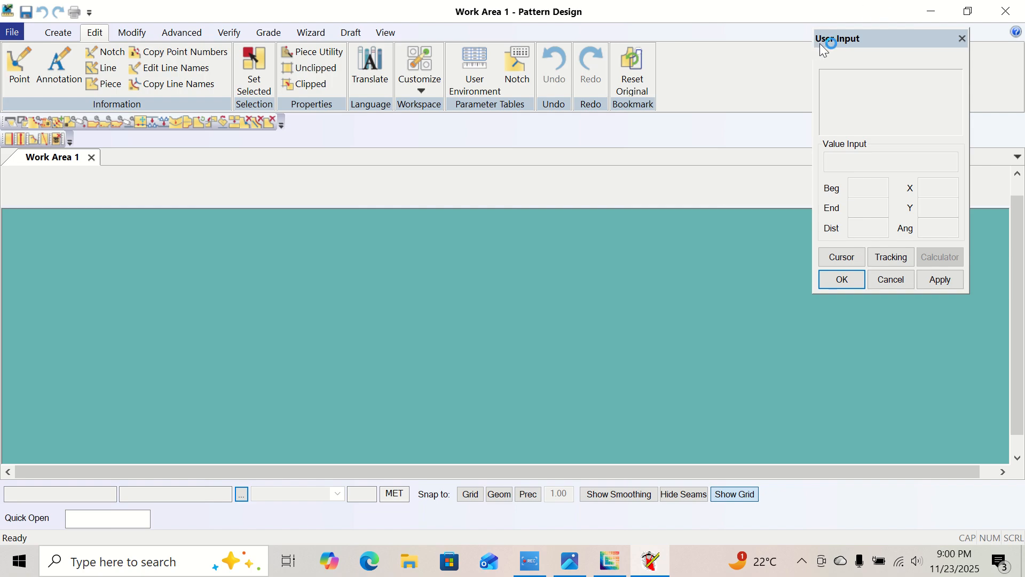
left_click_drag(873, 41, 892, 25)
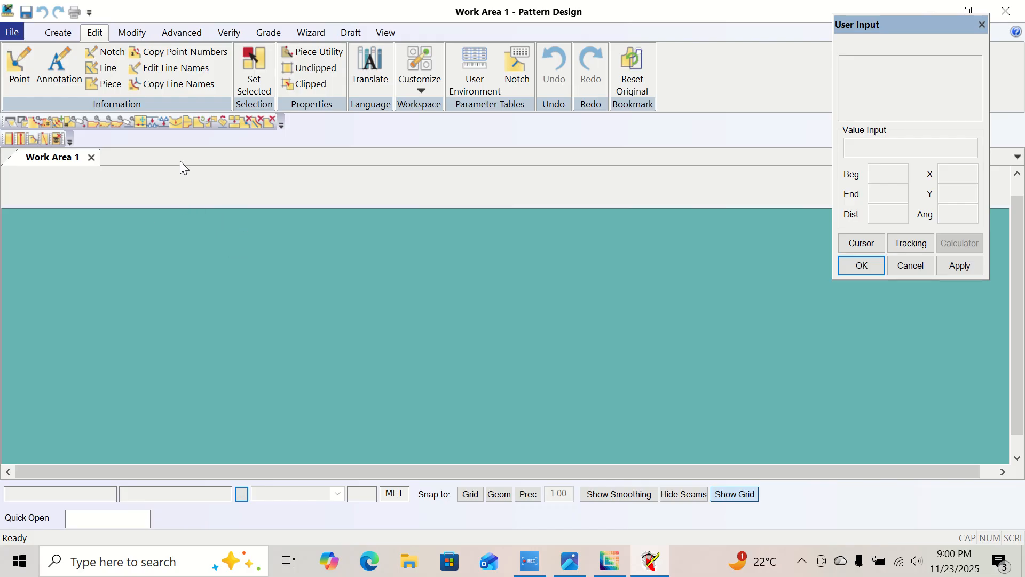
Check the size L measurements in both size-chart images and create a rectangle piece with X 71.5 and Y 25.5.
left_click(55, 36)
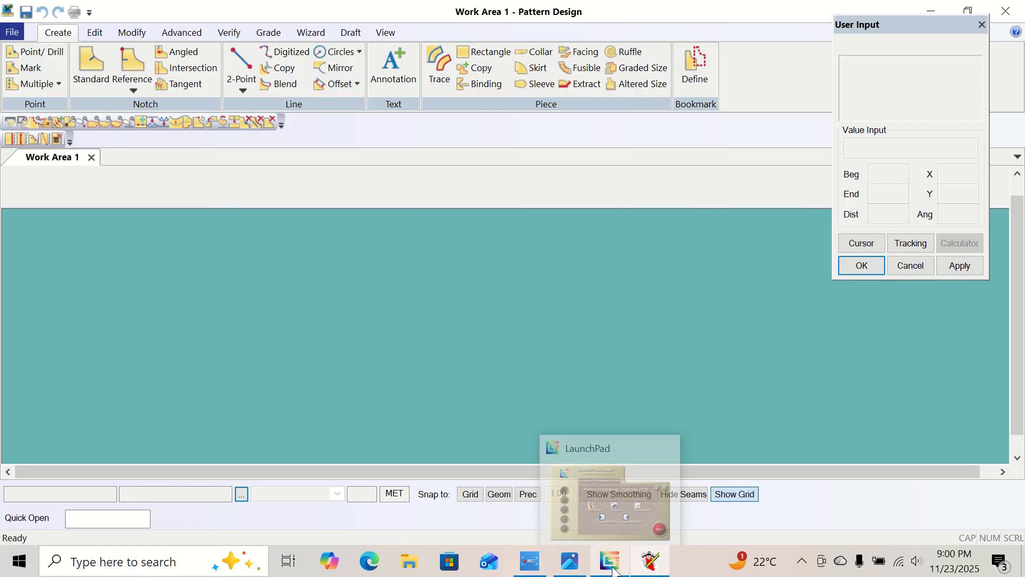
left_click(581, 473)
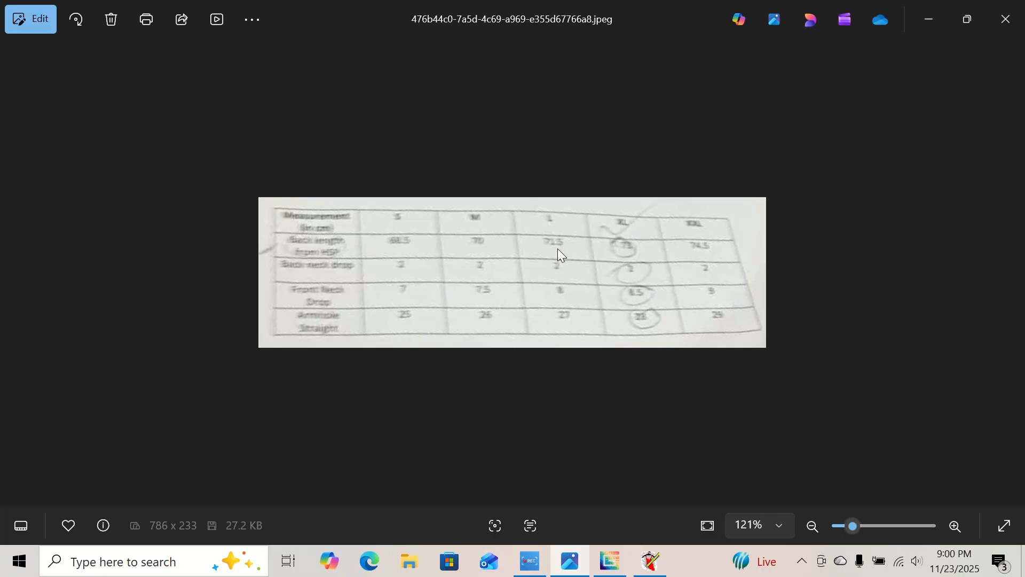
left_click(1011, 271)
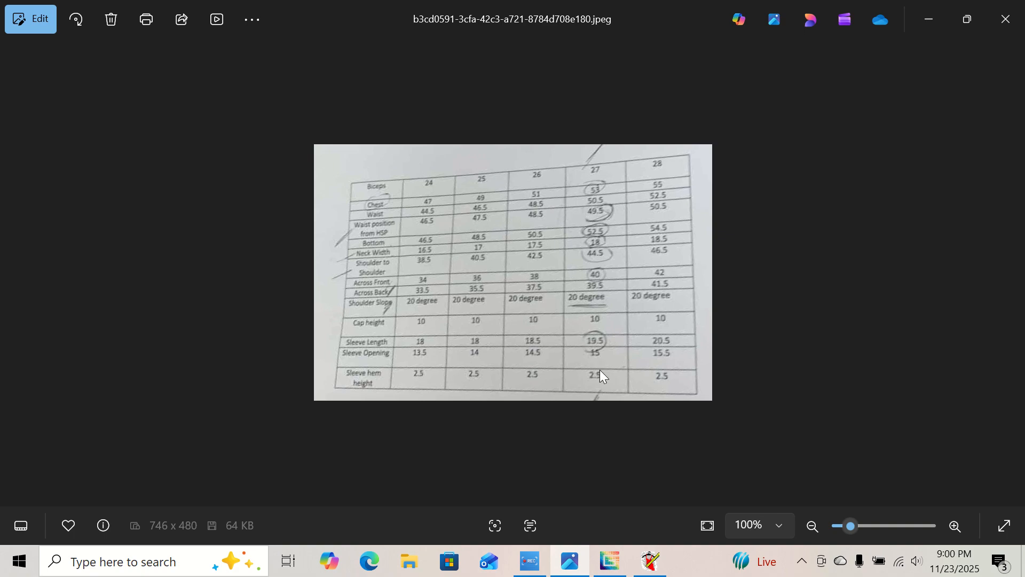
left_click(651, 560)
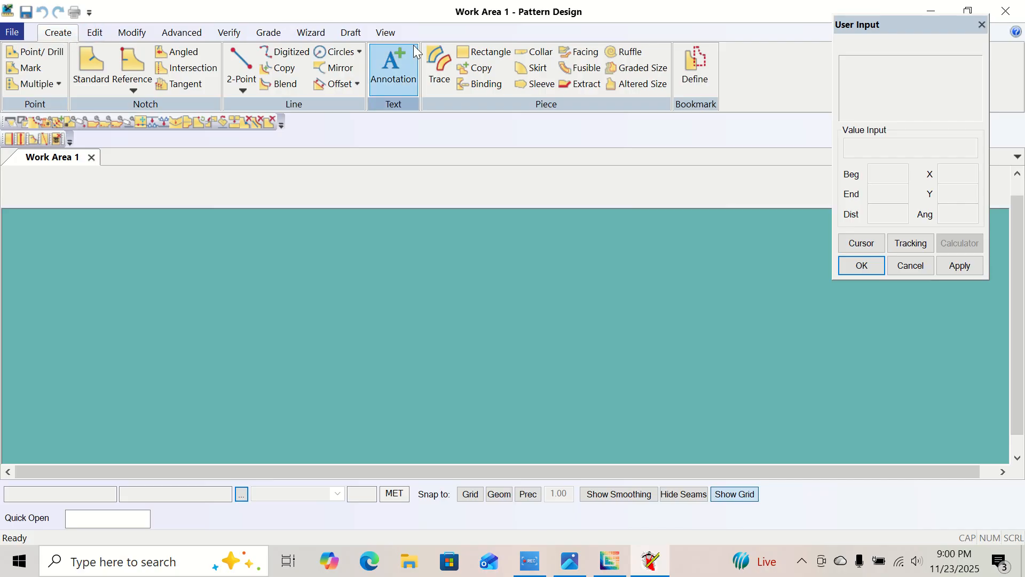
left_click(488, 52)
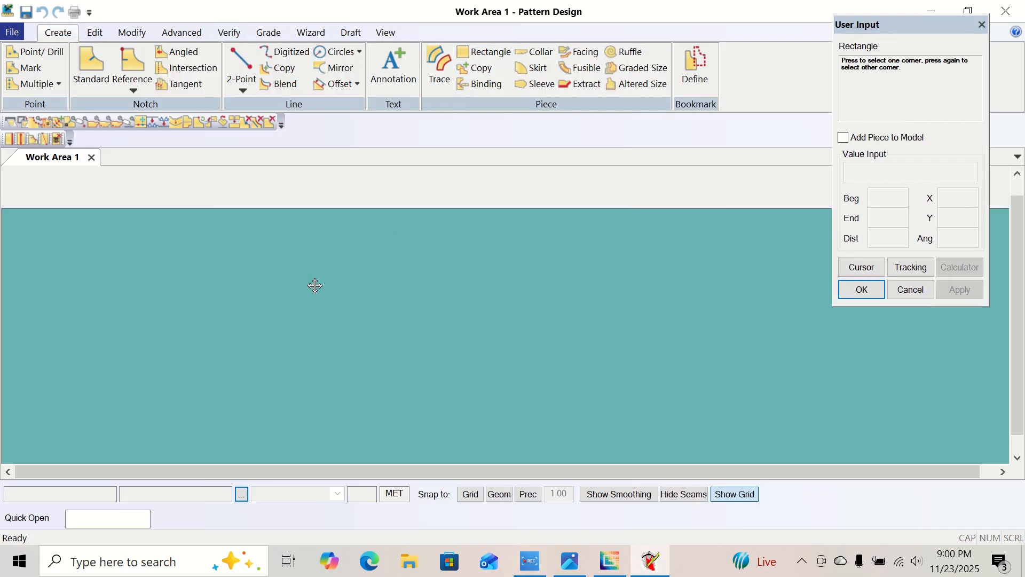
left_click(314, 287)
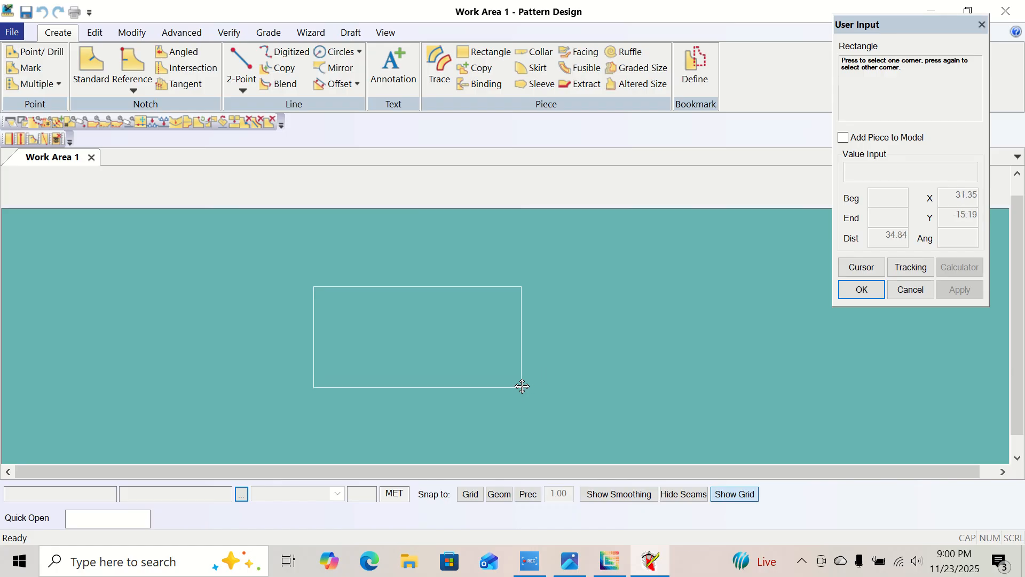
left_click(861, 267)
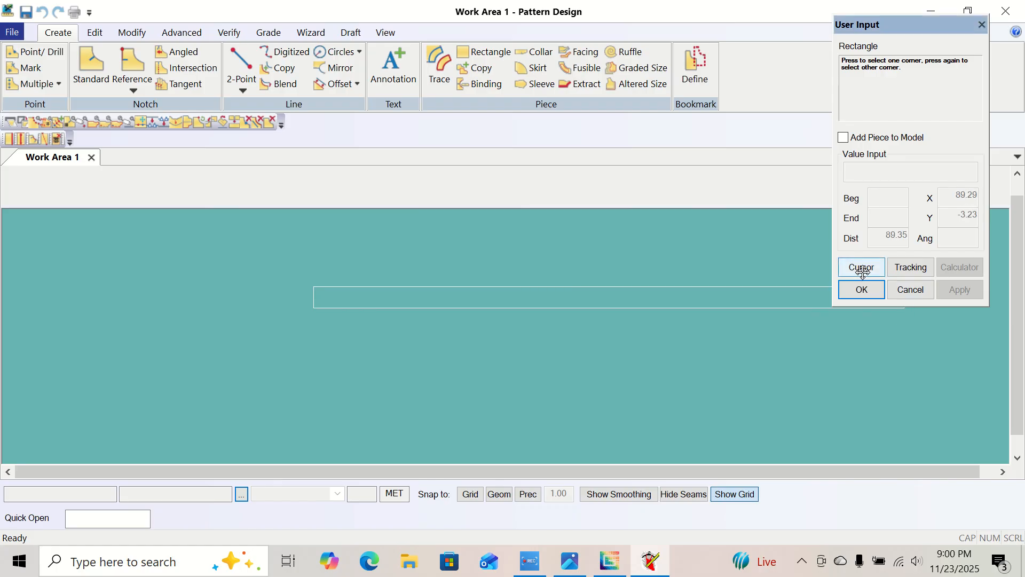
left_click(978, 194)
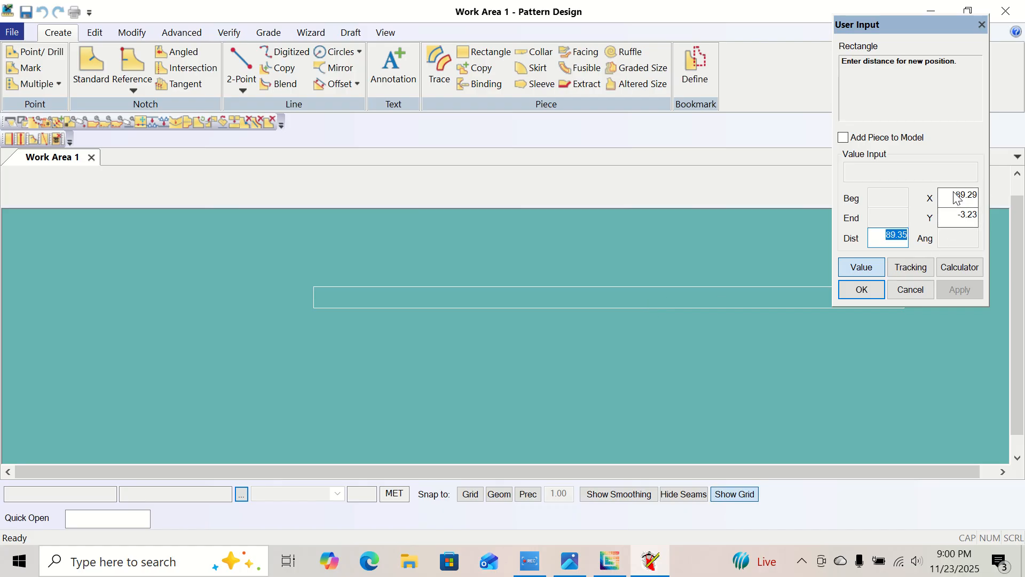
type("71.5")
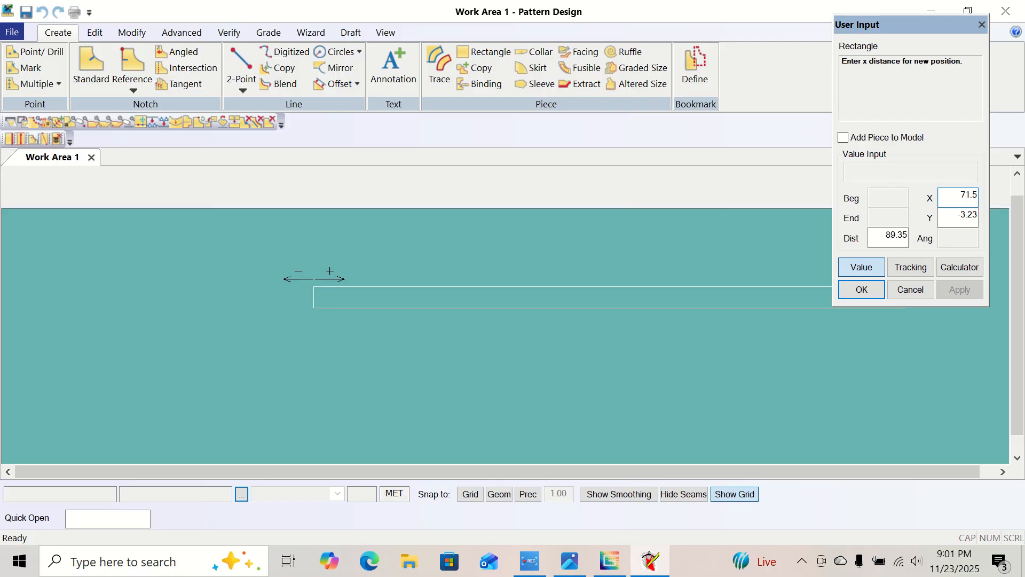
left_click(955, 217)
type("25.5")
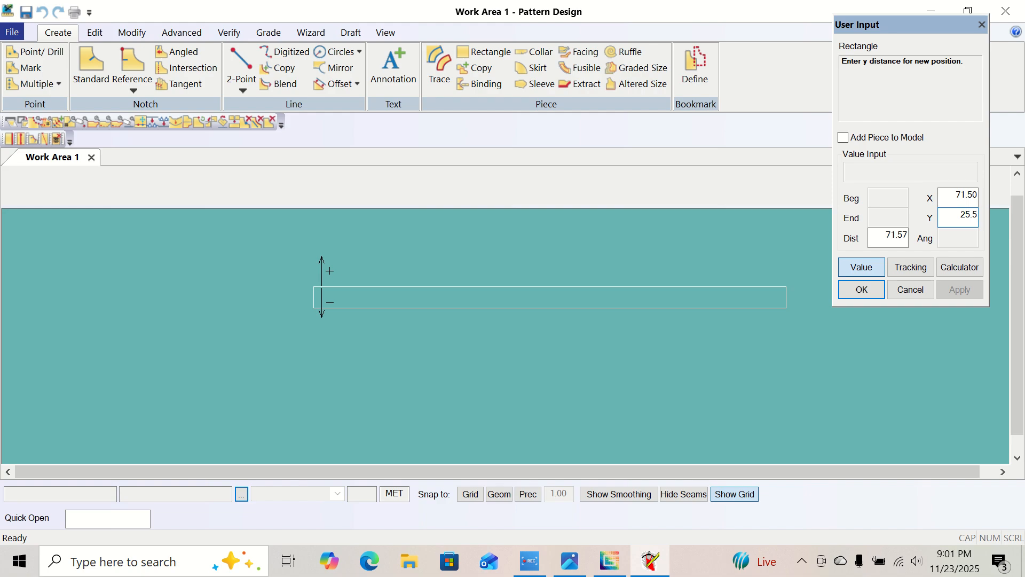
key("Return")
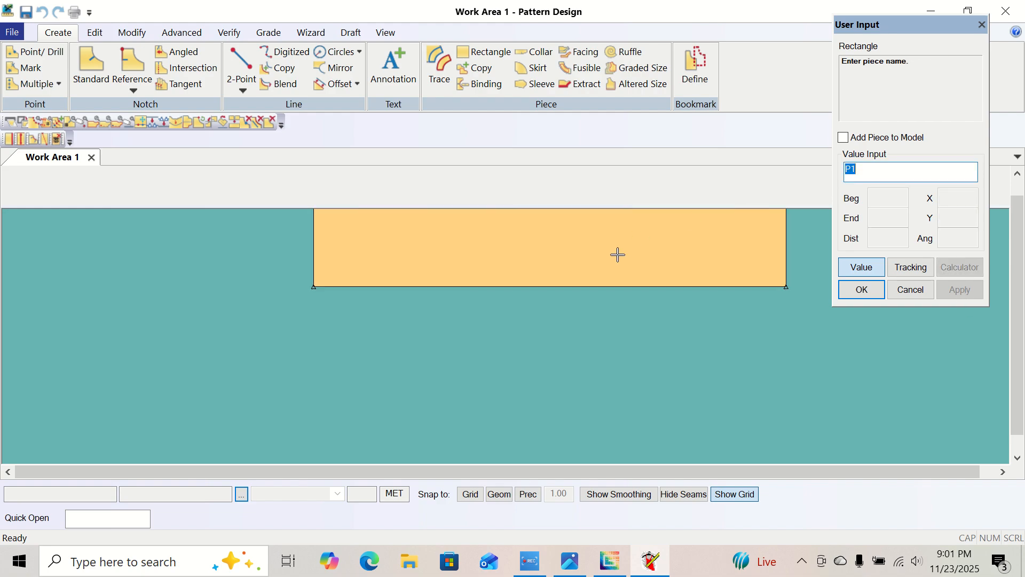
Accept P1 as the piece name, finish the Rectangle command and move the piece to the middle of the work area.
right_click(476, 316)
left_click(476, 316)
right_click(479, 316)
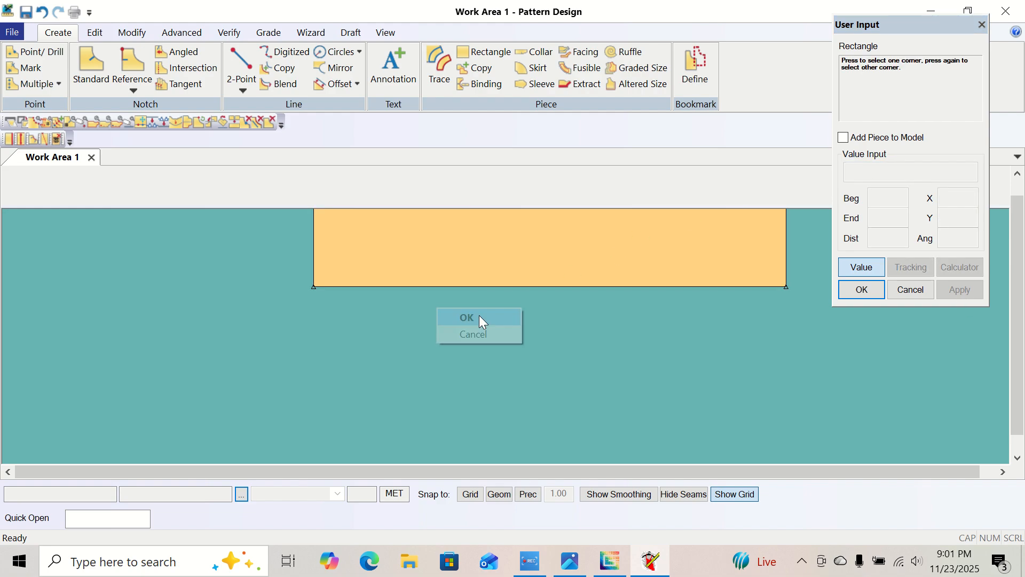
left_click(482, 317)
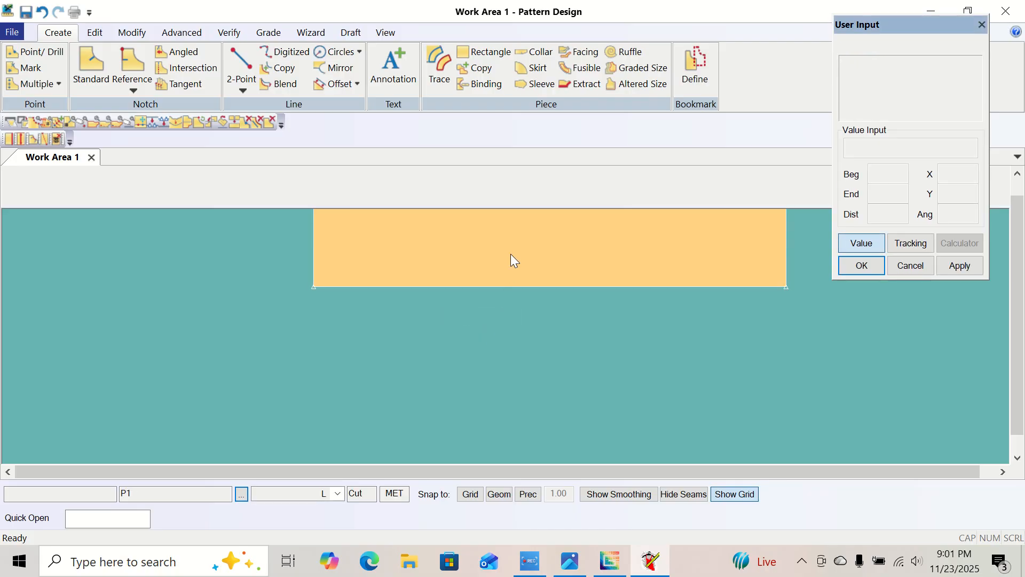
left_click_drag(510, 254, 450, 373)
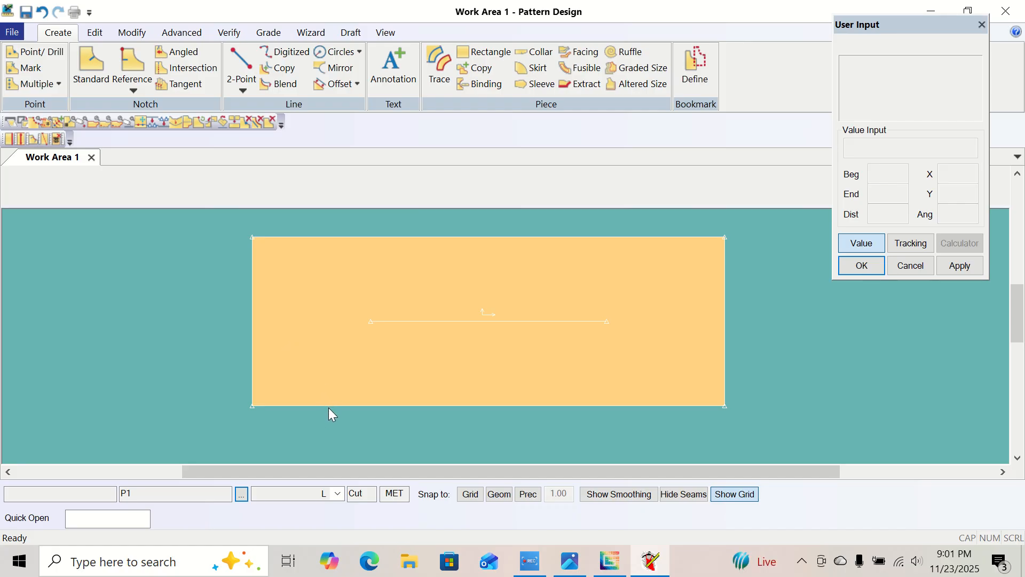
Check the measurements in both size-chart images and add an even offset line at distance -2 from the piece's left edge.
left_click(570, 561)
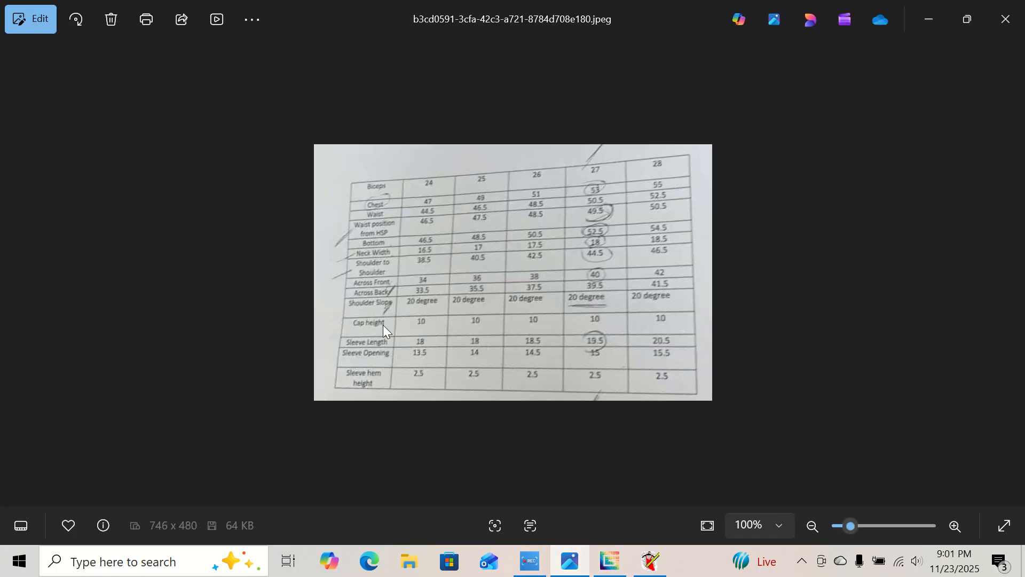
left_click(15, 272)
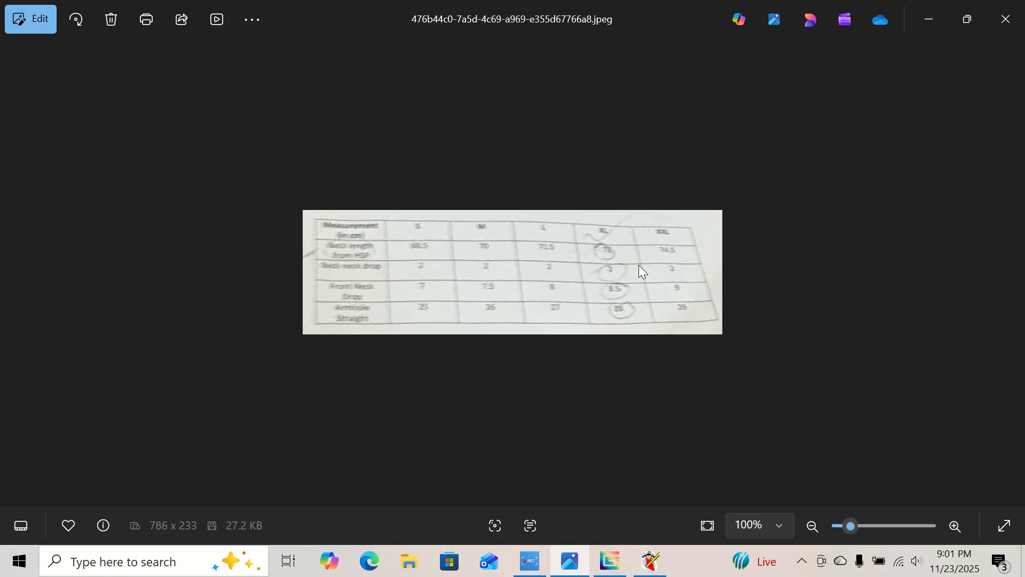
left_click(1013, 274)
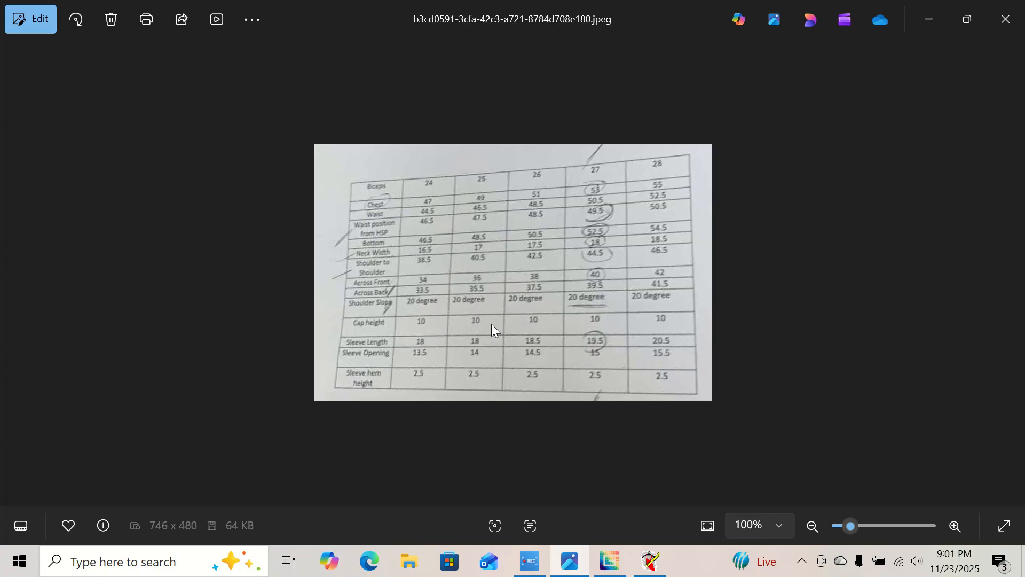
left_click(650, 560)
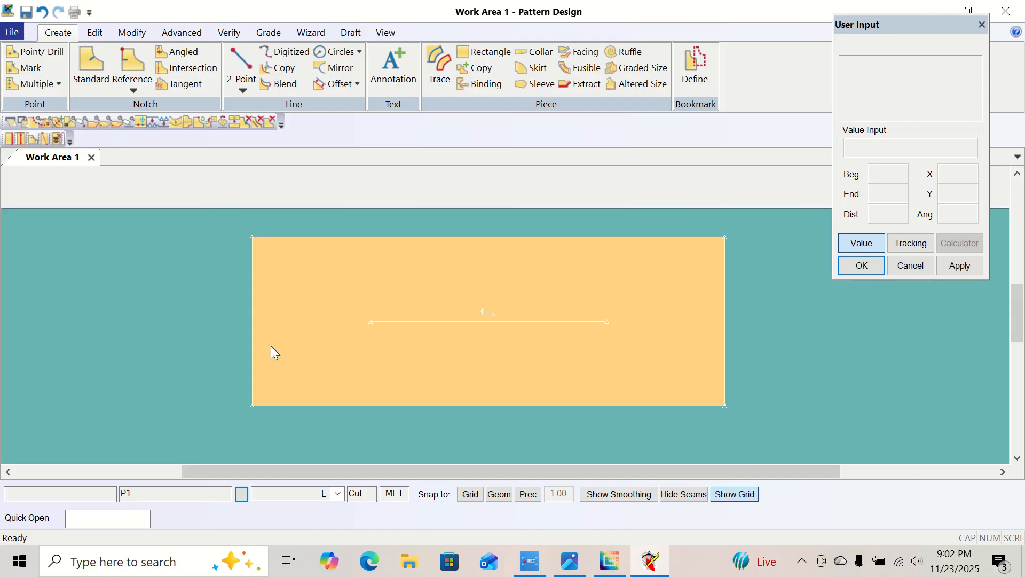
left_click(357, 89)
left_click(356, 98)
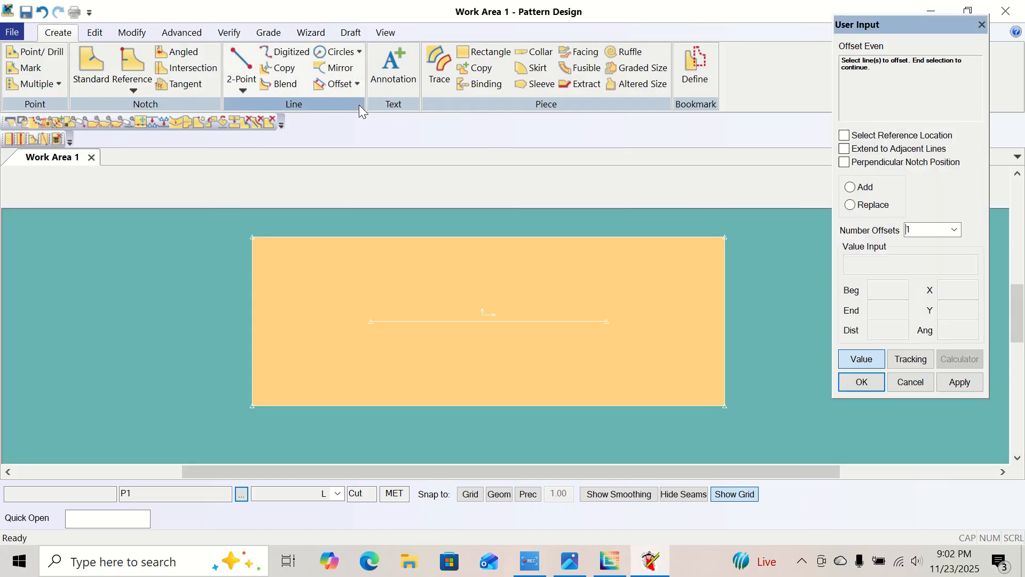
left_click(253, 309)
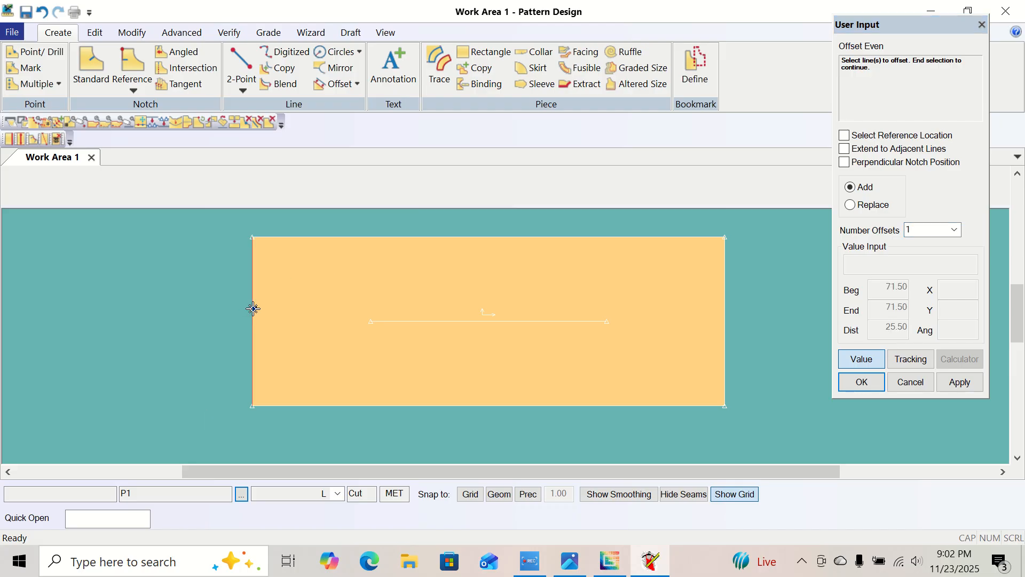
right_click(253, 309)
left_click(255, 309)
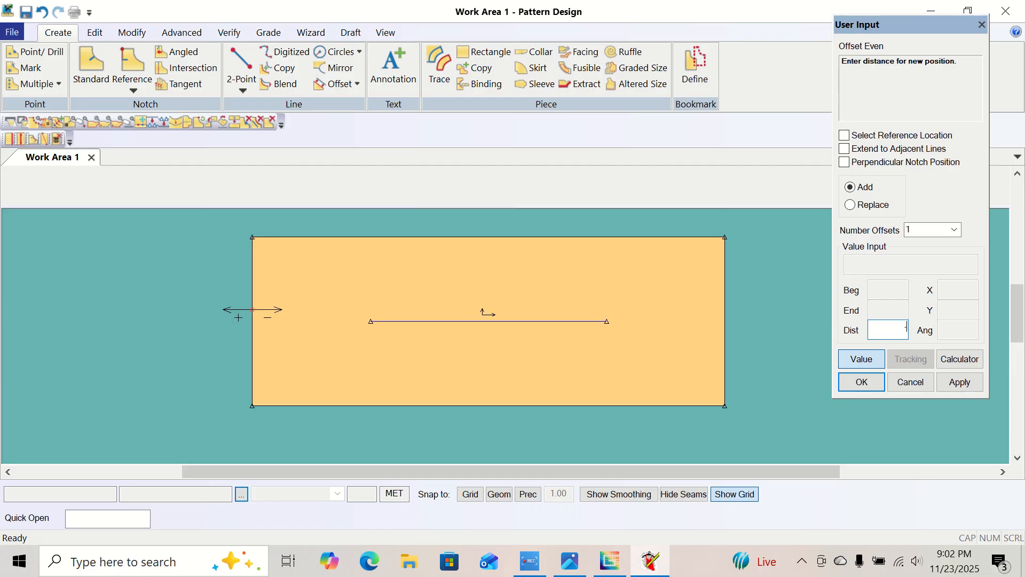
type("-2")
key("Return")
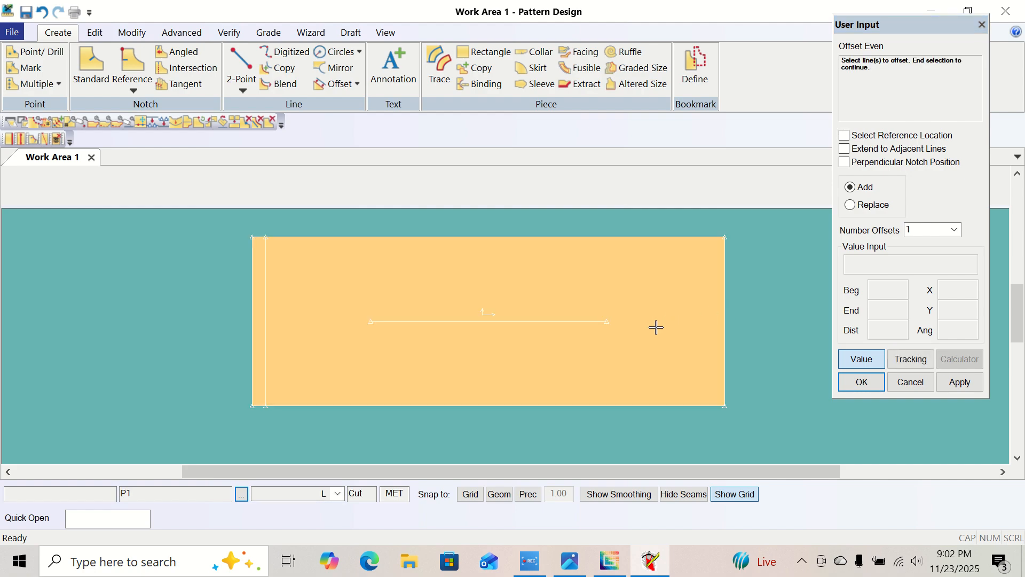
Add another even offset line from the piece's left edge at distance -8.5.
left_click(252, 320)
right_click(254, 320)
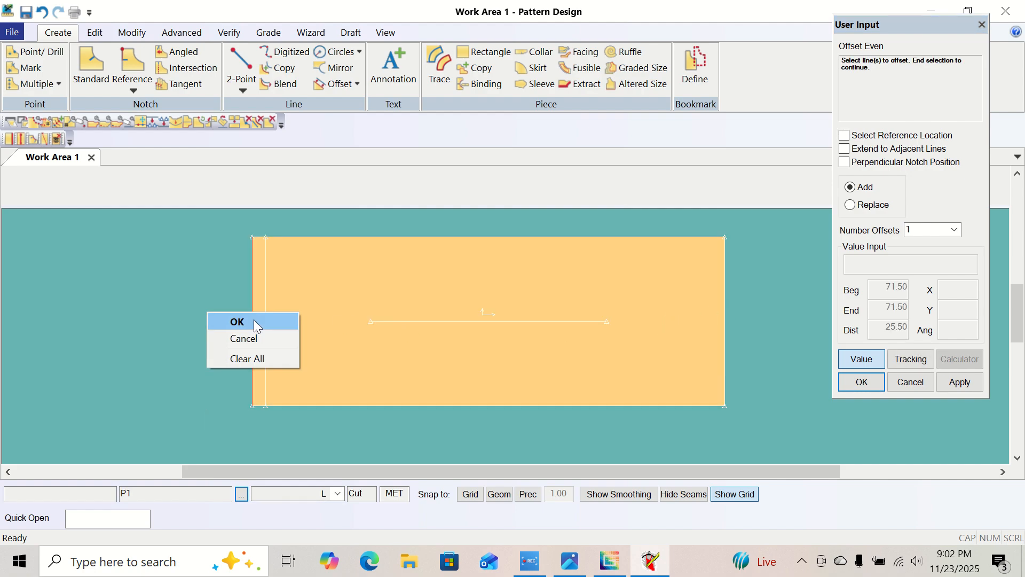
left_click(256, 320)
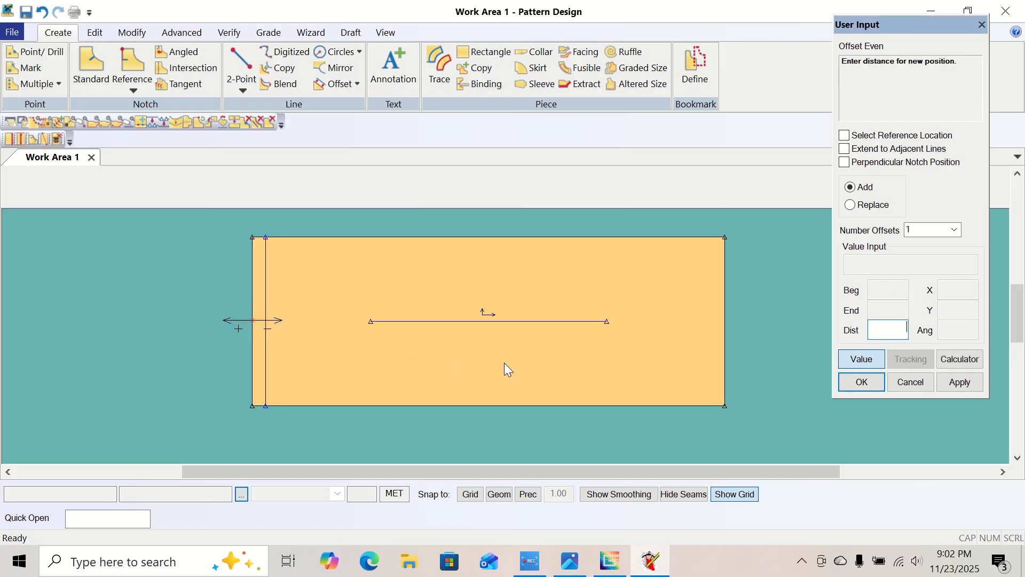
type("-8.5")
key("Return")
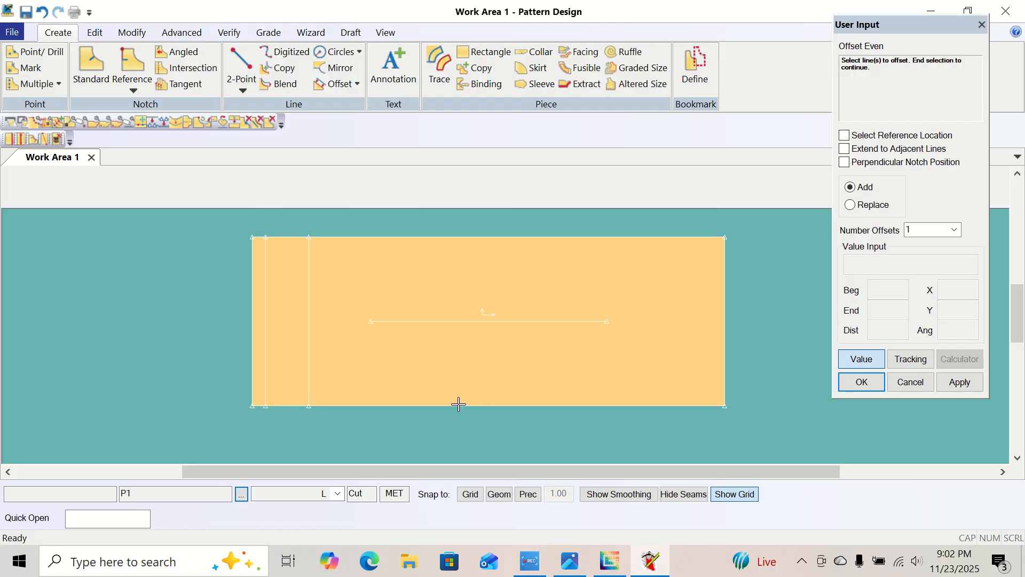
Add an even offset line from the piece's lower edge at distance -8.75 and finish the Offset Even command.
left_click(385, 407)
right_click(385, 408)
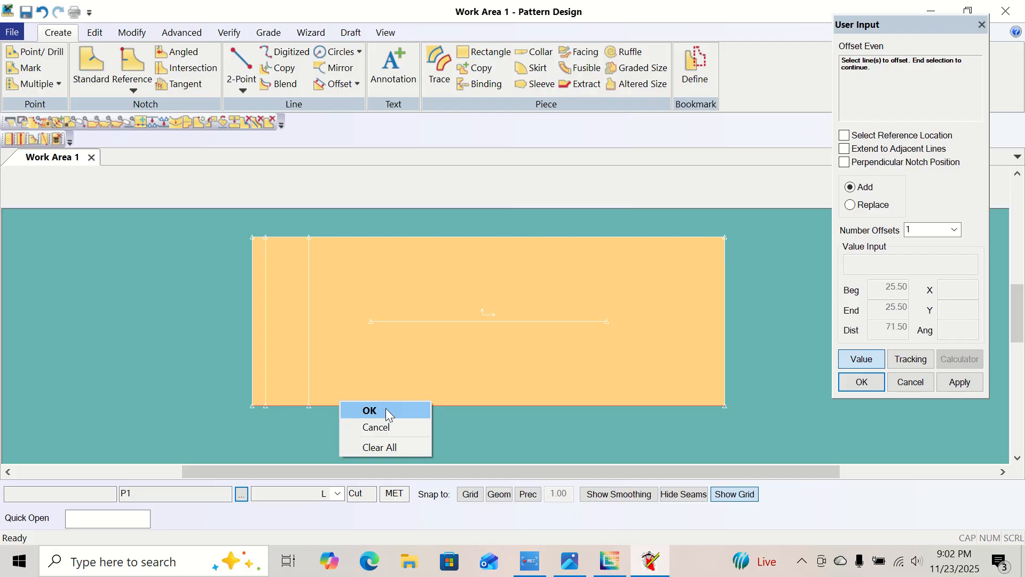
left_click(386, 410)
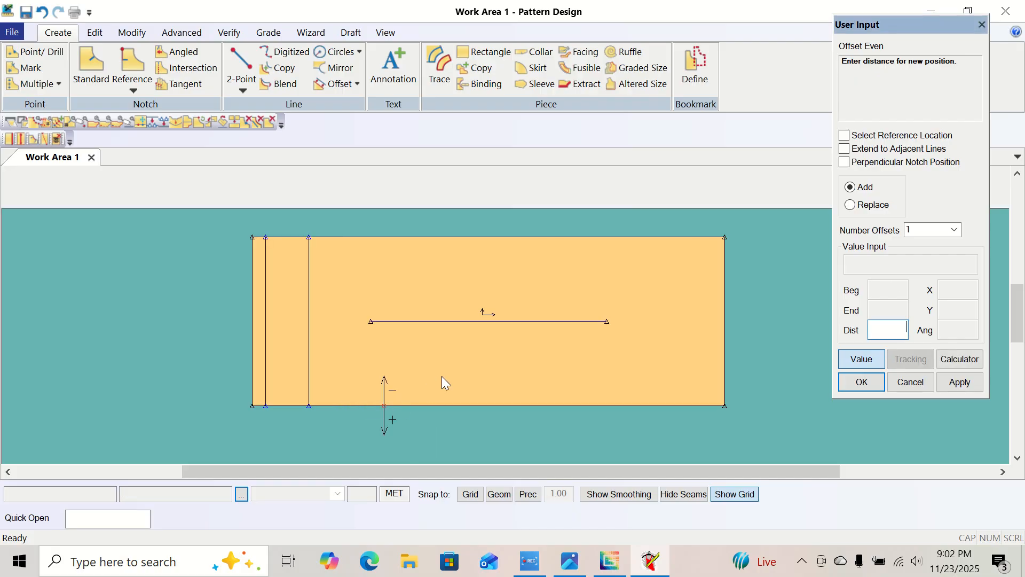
type("-8.75")
key("Return")
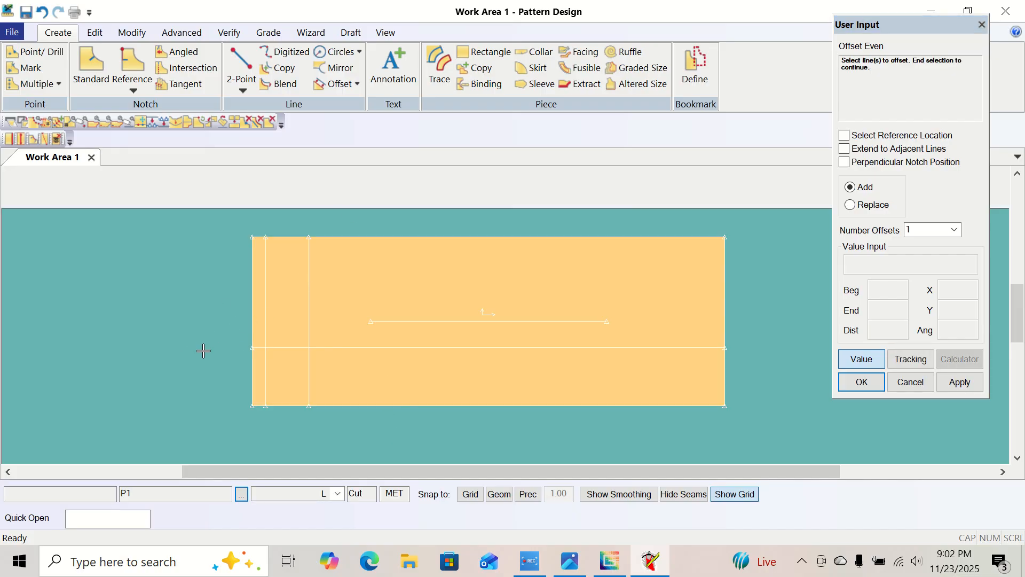
right_click(181, 312)
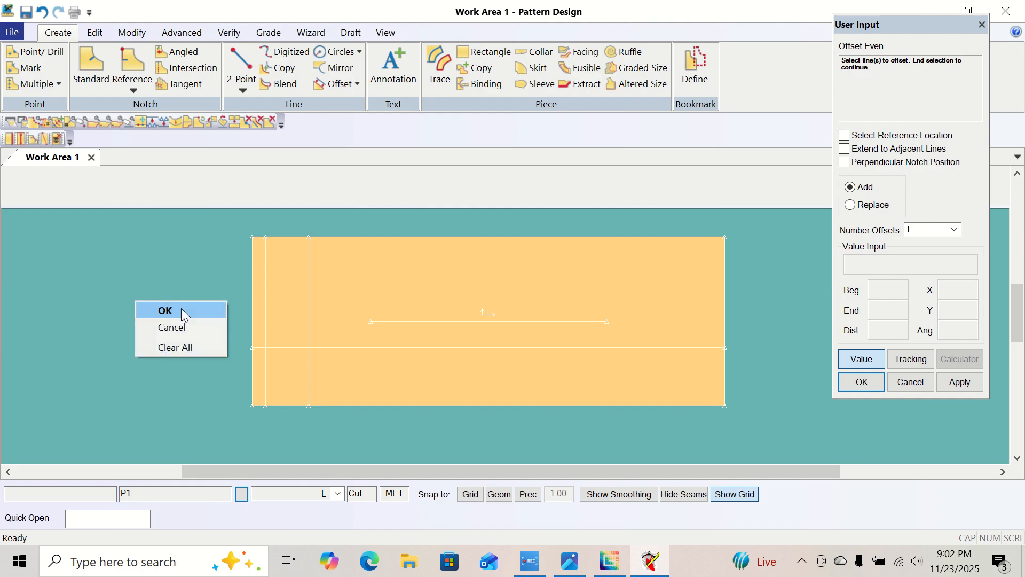
left_click(166, 310)
Draw a 2-Point Curve from the -8.75 offset line's left endpoint to the lower end of the -2 offset line, bowed outward.
left_click_drag(431, 317, 425, 325)
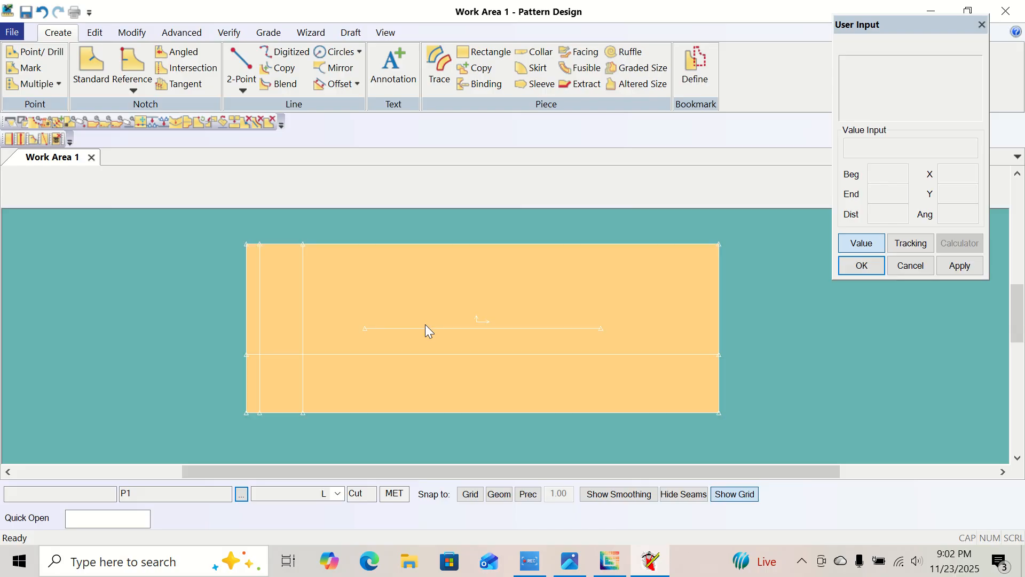
left_click(386, 32)
left_click(172, 68)
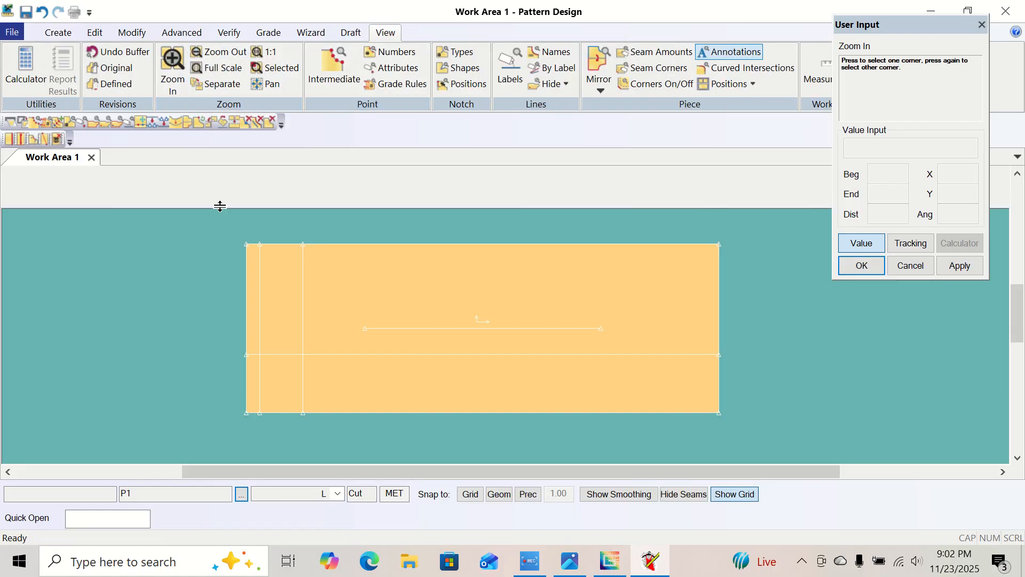
left_click(236, 341)
left_click(314, 427)
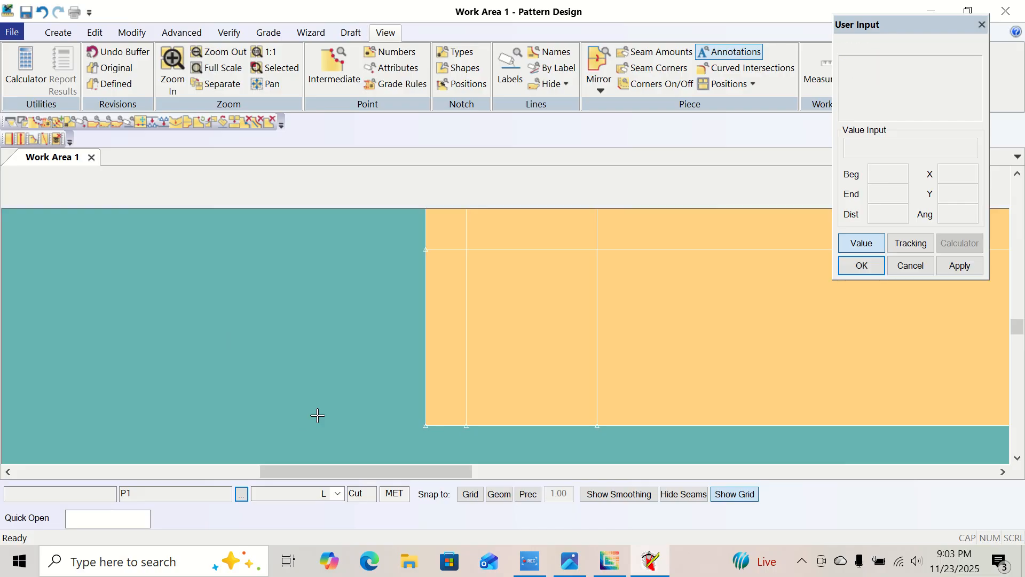
middle_click_drag(569, 312, 422, 317)
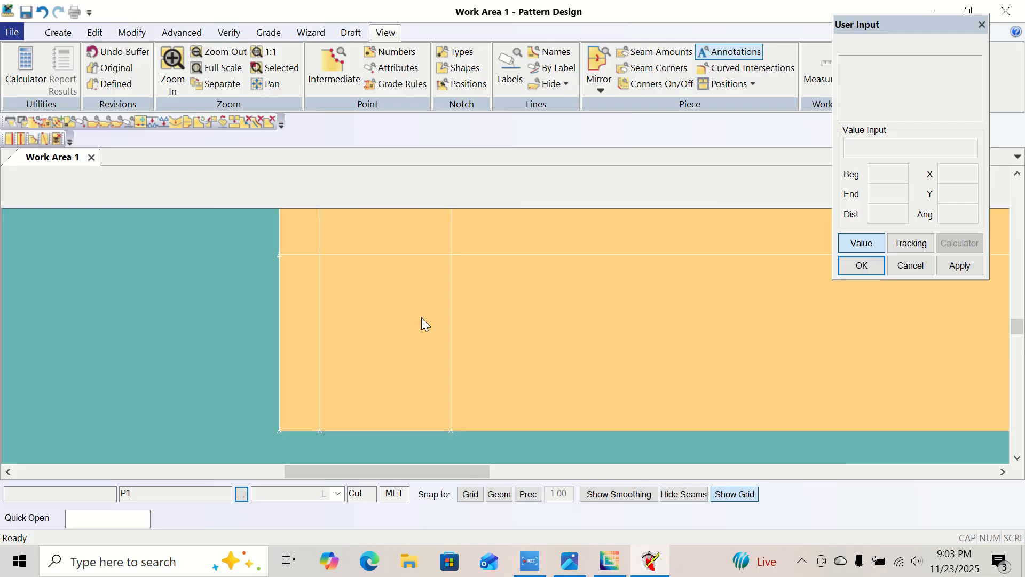
left_click(63, 31)
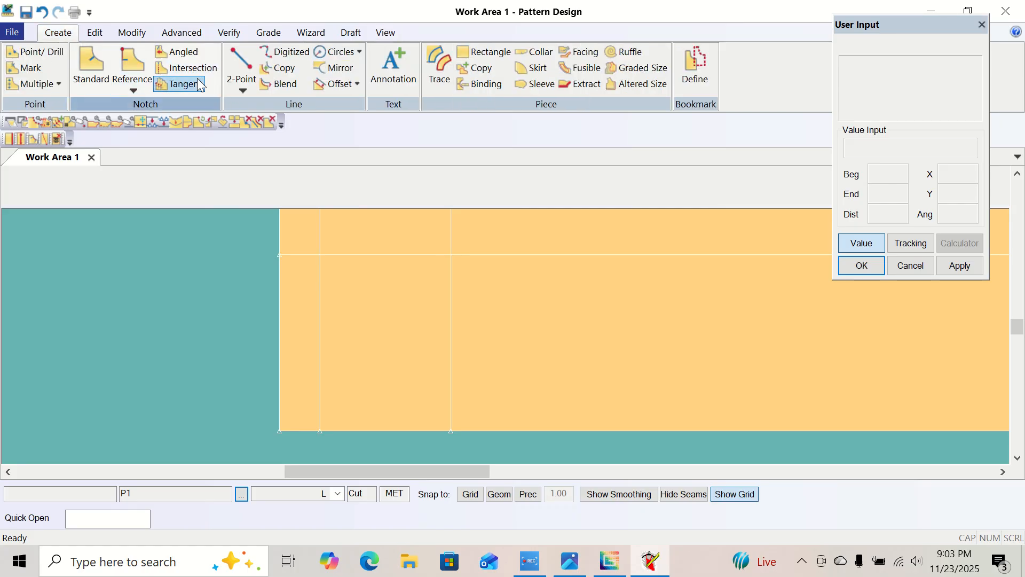
left_click(243, 91)
left_click(254, 121)
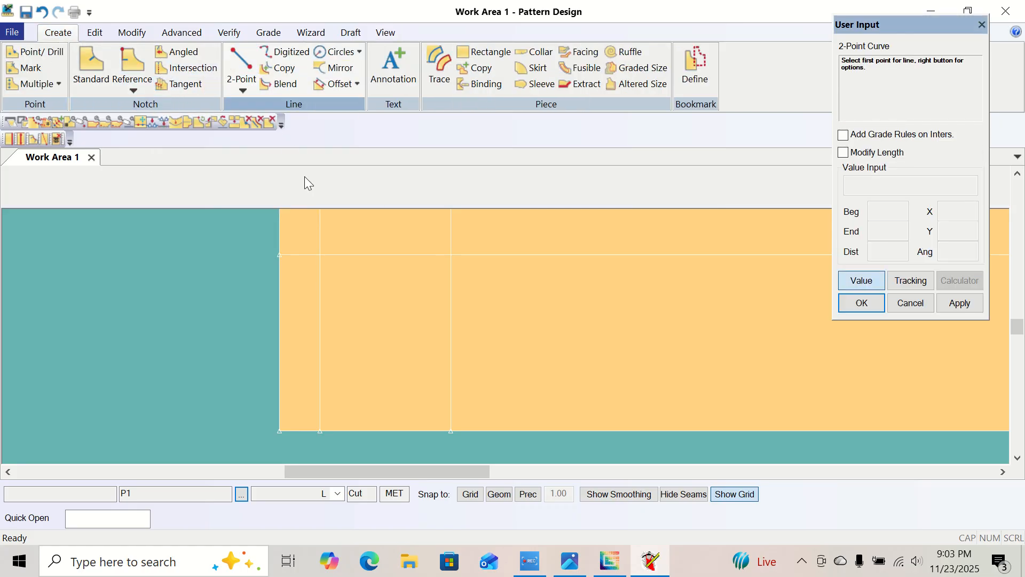
left_click(276, 260)
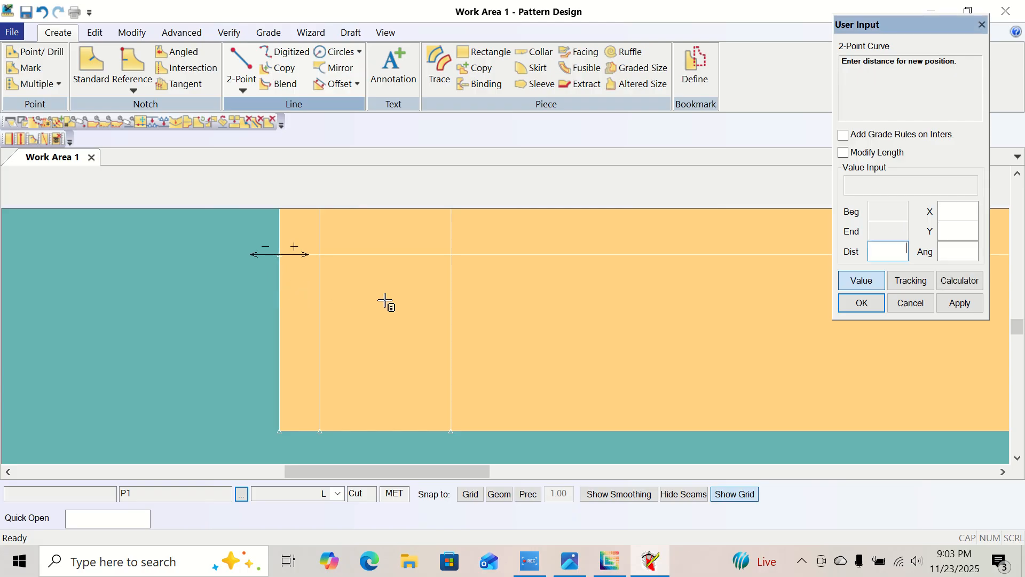
left_click(859, 281)
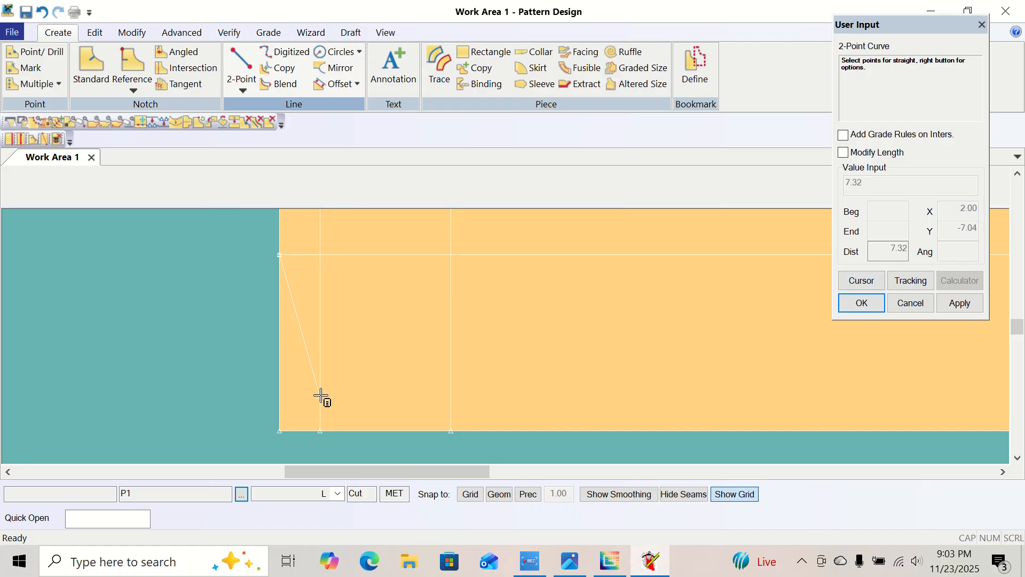
left_click(320, 431)
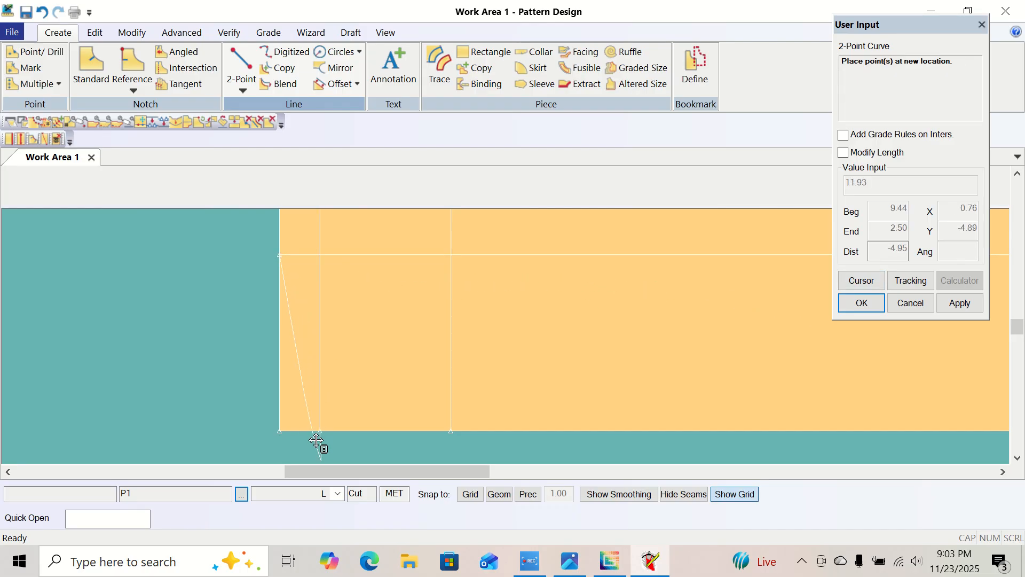
left_click(312, 296)
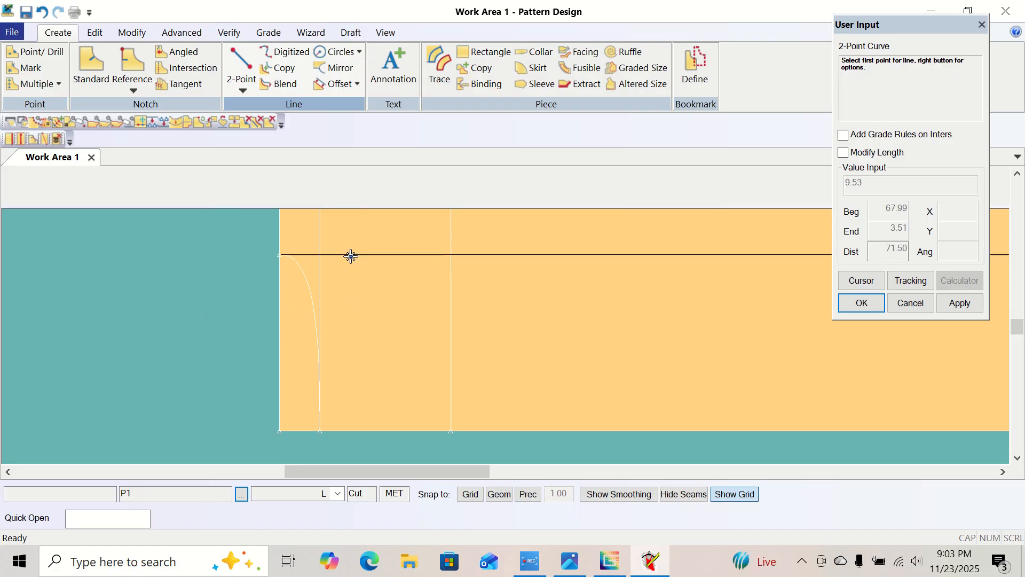
Draw a second, deeper 2-Point Curve from the same left endpoint to the lower end of the -8.5 offset line and finish the command.
left_click(285, 268)
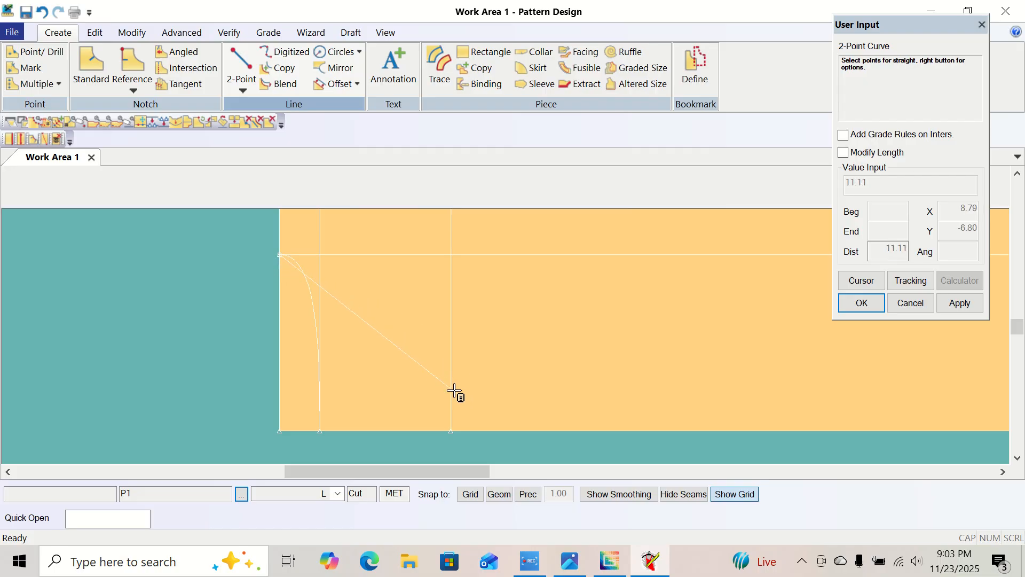
left_click(459, 429)
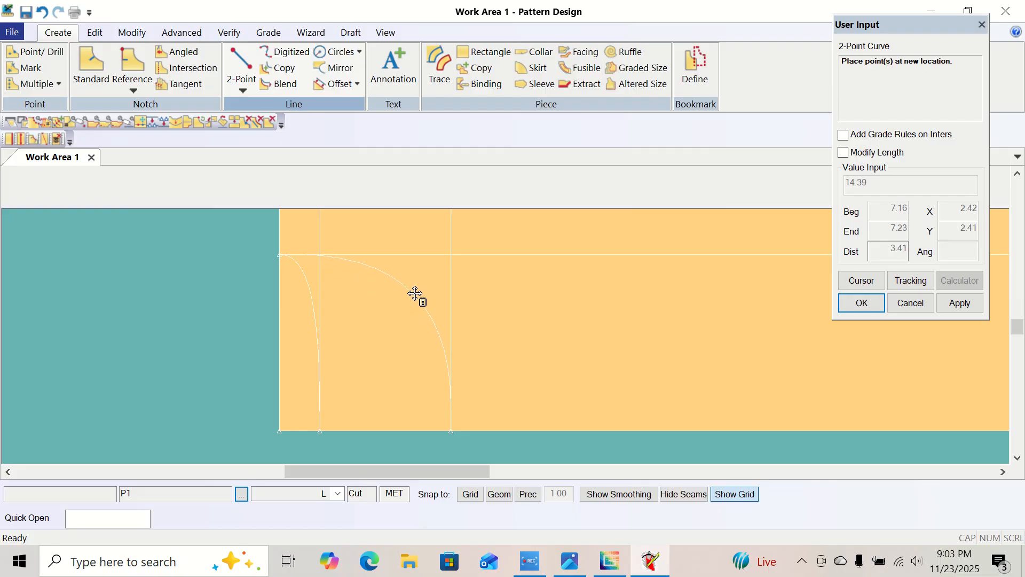
left_click(416, 294)
right_click(166, 250)
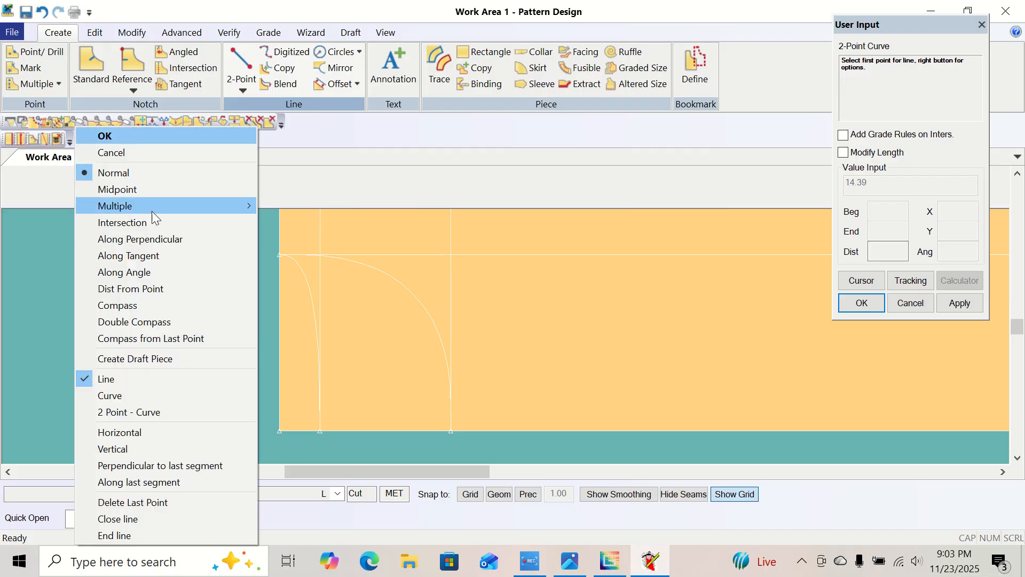
left_click(123, 141)
Reposition the piece near the middle of the work area with its full outline in view.
right_click(167, 279)
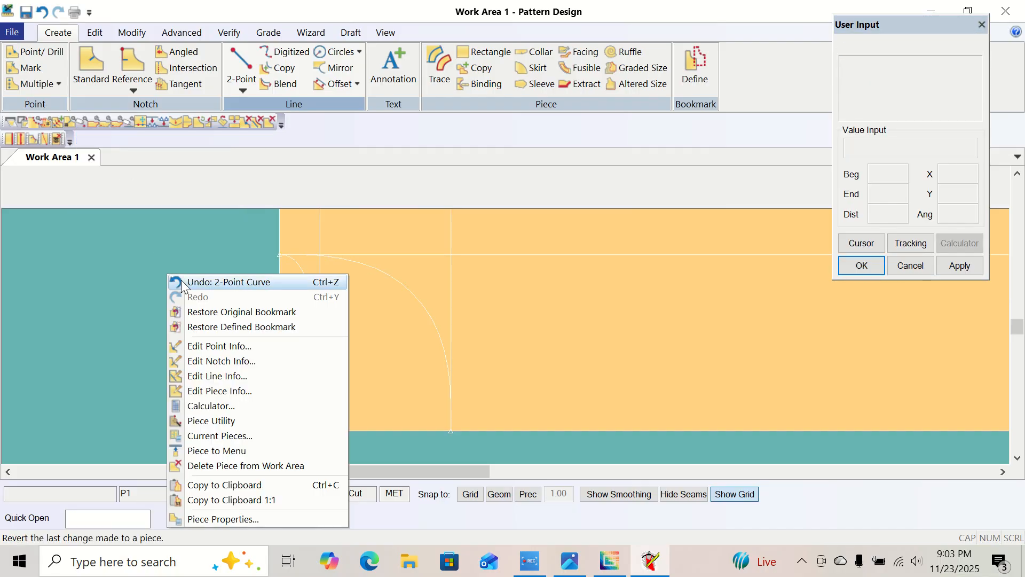
left_click_drag(118, 281, 184, 312)
left_click(648, 318)
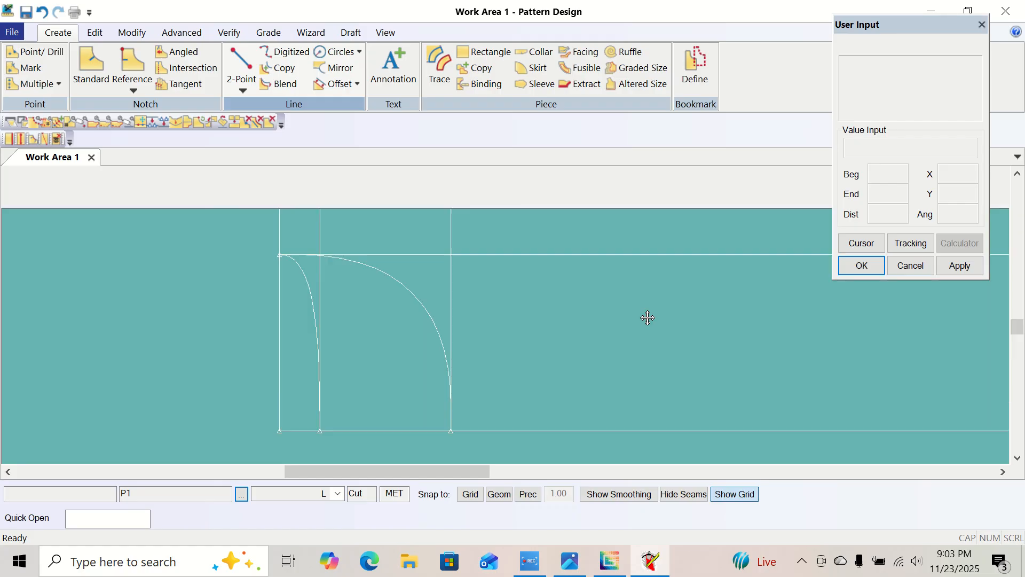
left_click(513, 316)
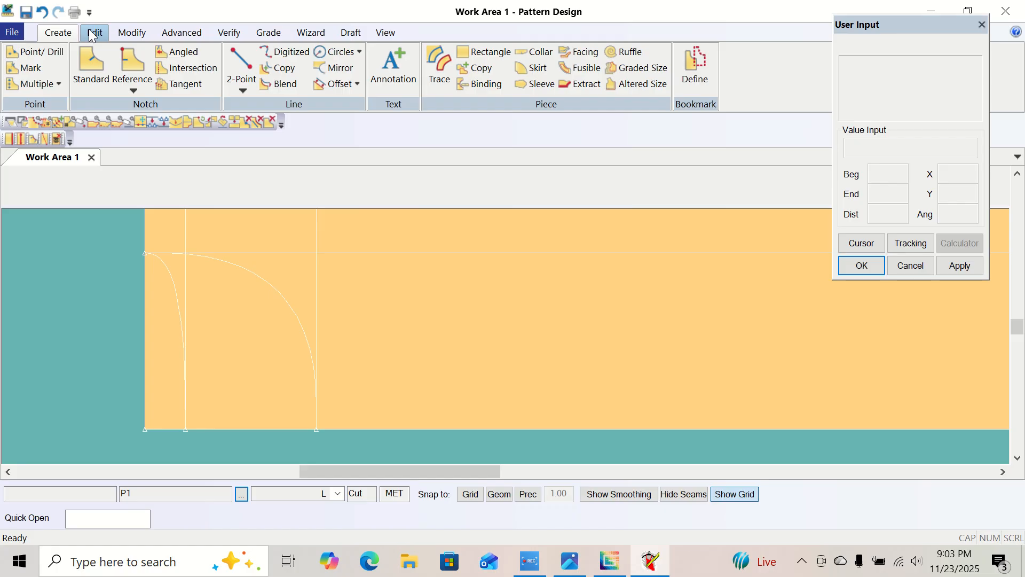
left_click(386, 33)
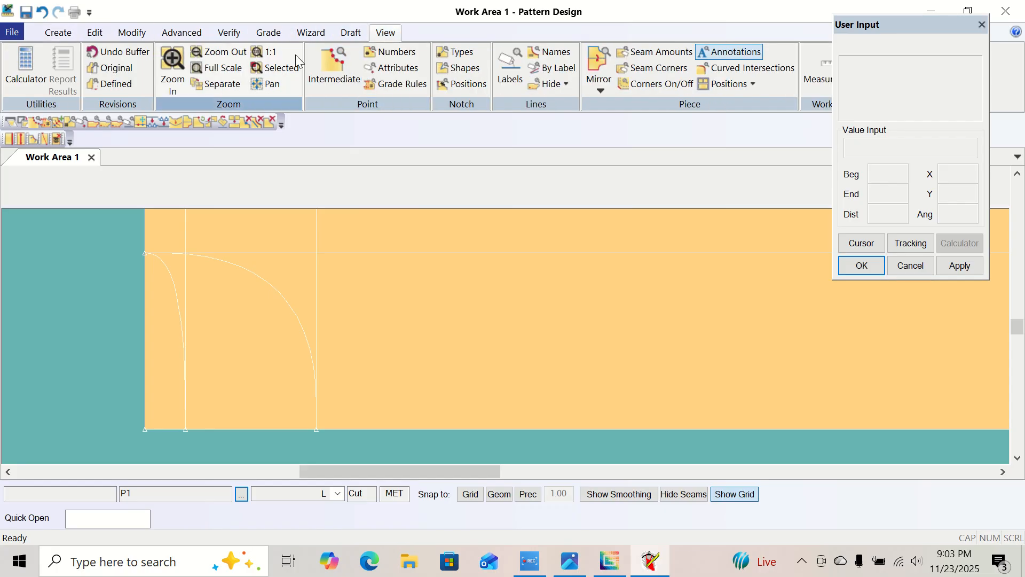
left_click(212, 55)
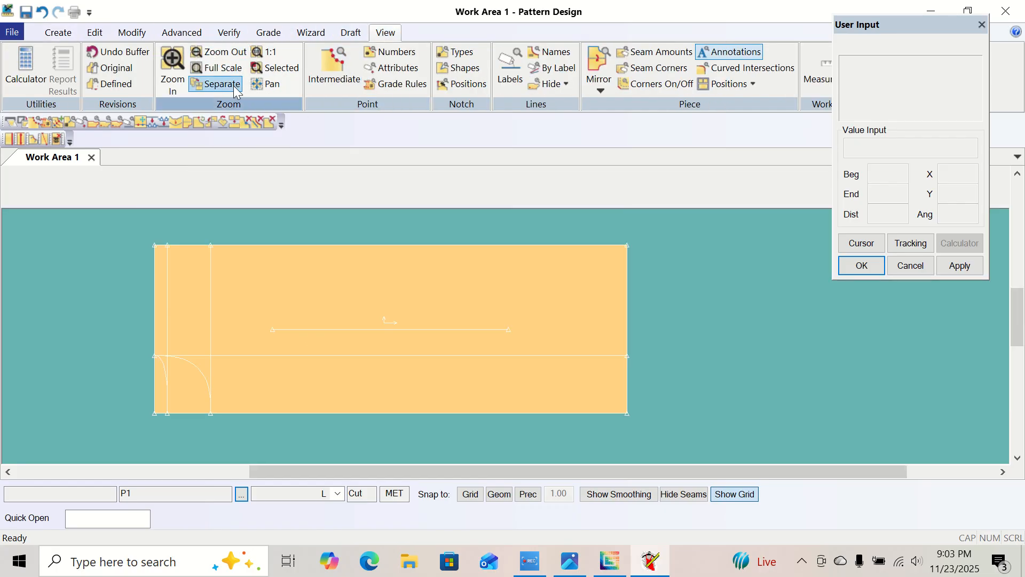
left_click(355, 338)
left_click(424, 334)
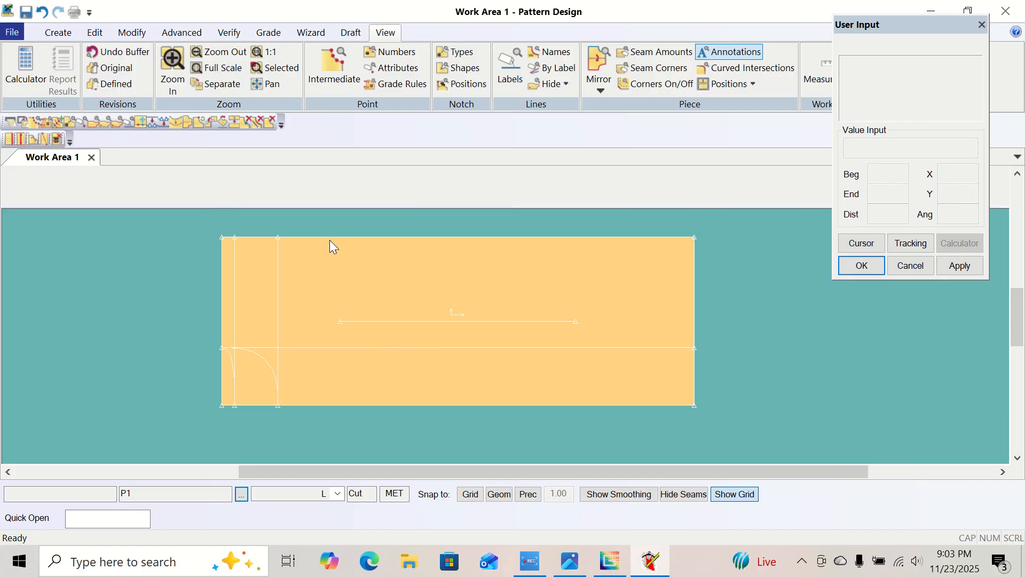
Consult the size chart image and add an even offset line from the piece's lower edge at distance -25.25.
left_click(58, 33)
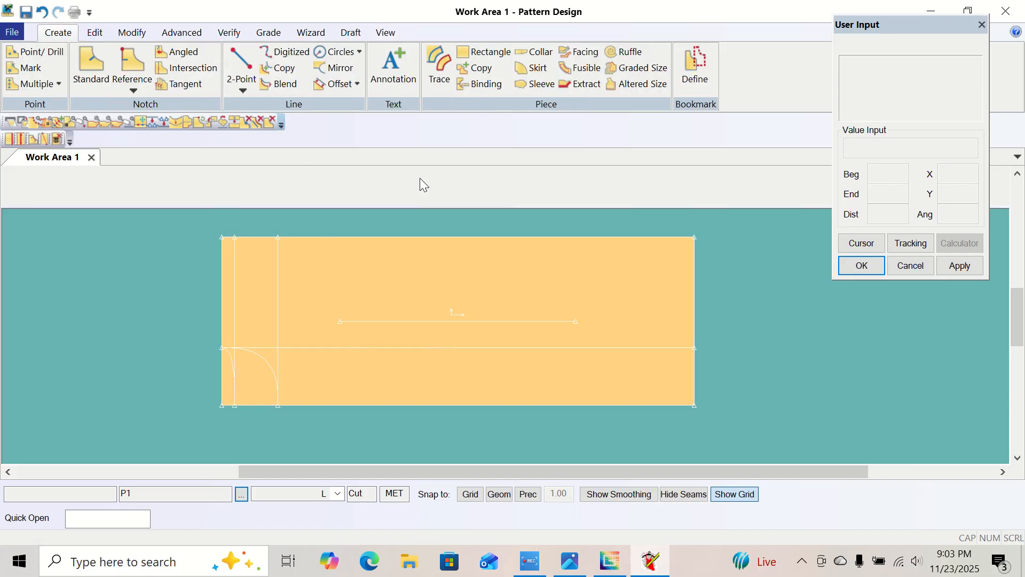
left_click(571, 561)
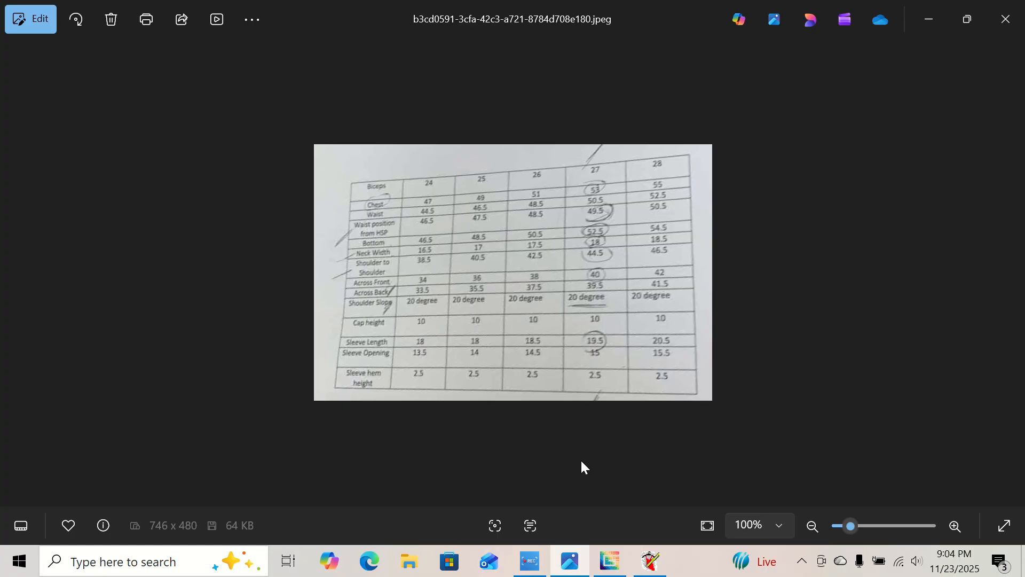
left_click(650, 561)
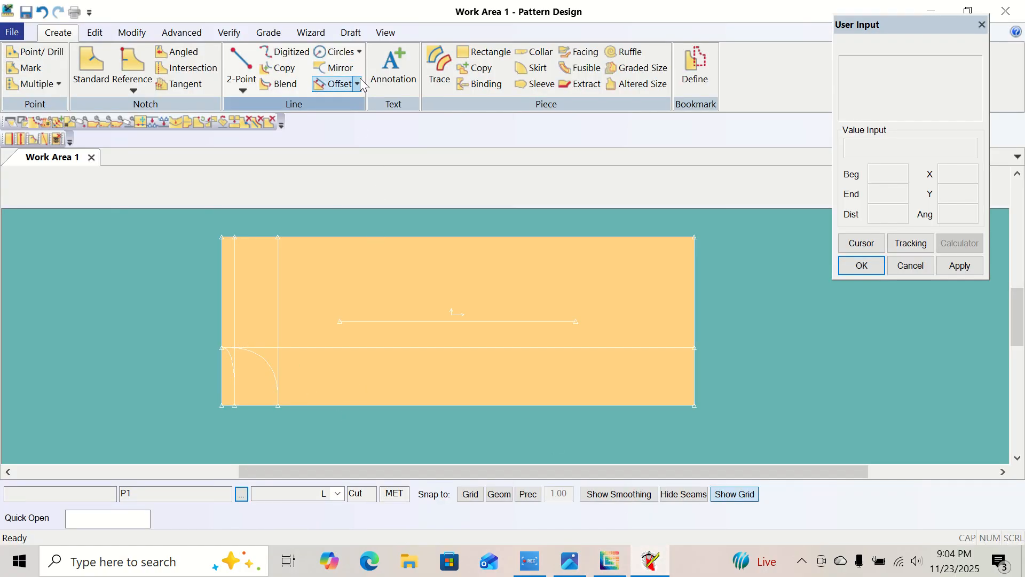
left_click(341, 84)
left_click(356, 100)
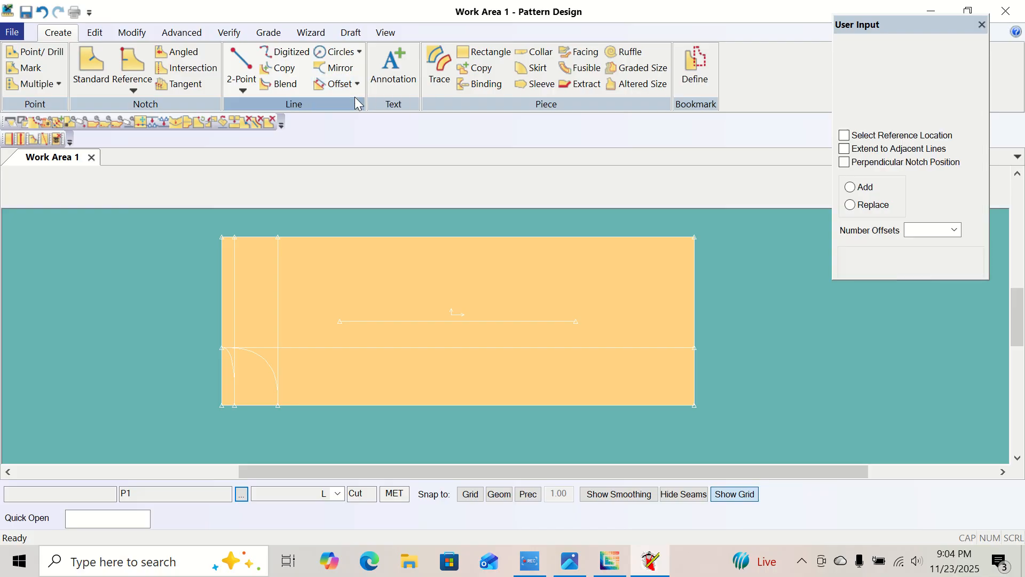
left_click(351, 404)
right_click(351, 404)
left_click(353, 407)
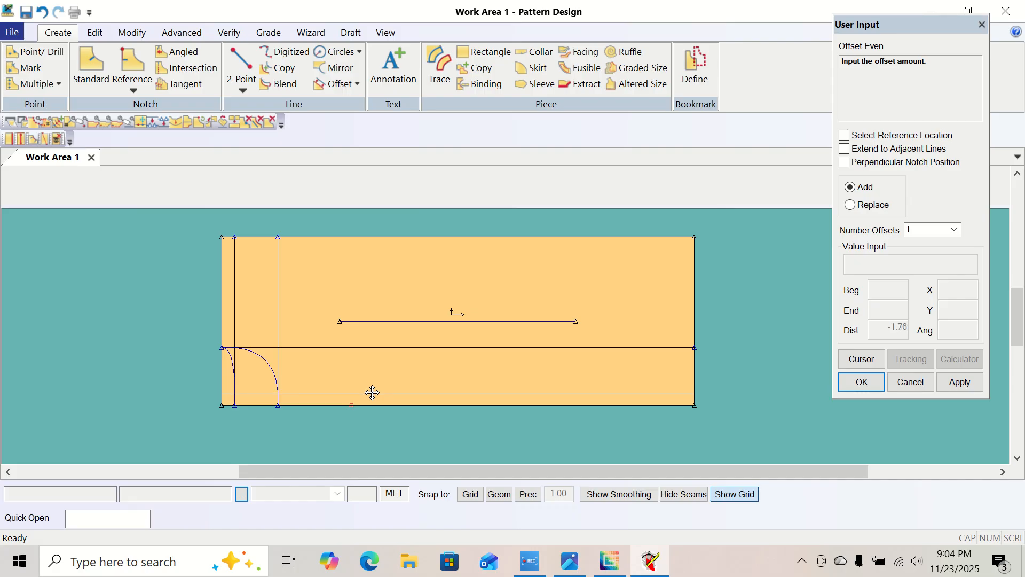
left_click(862, 359)
key("BackSpace")
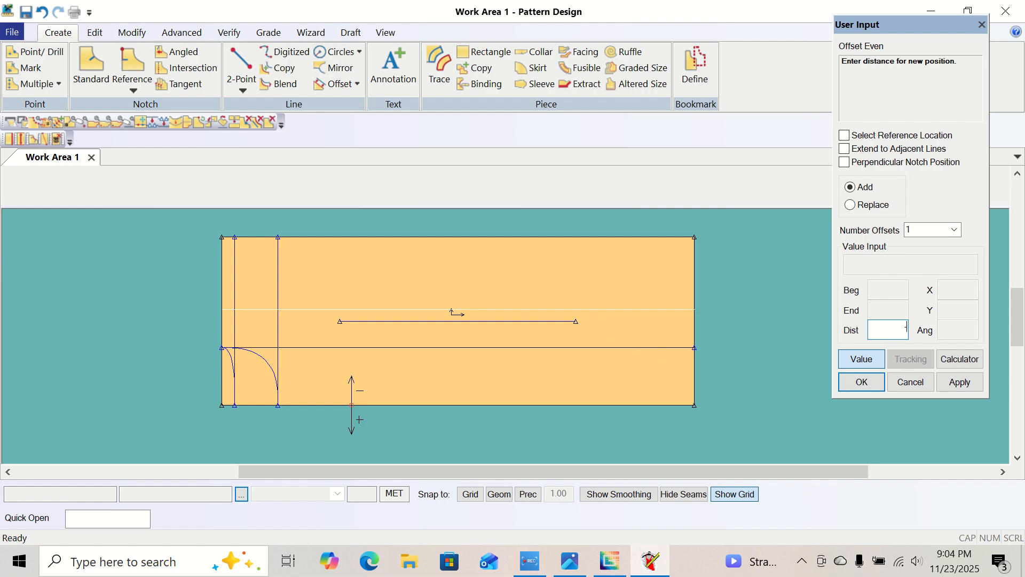
type("-25")
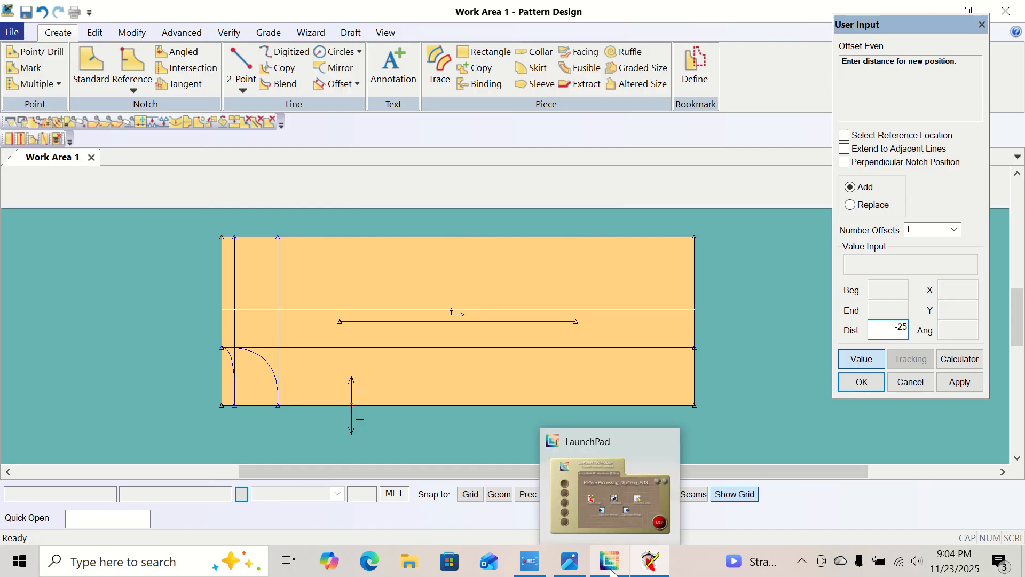
left_click(565, 573)
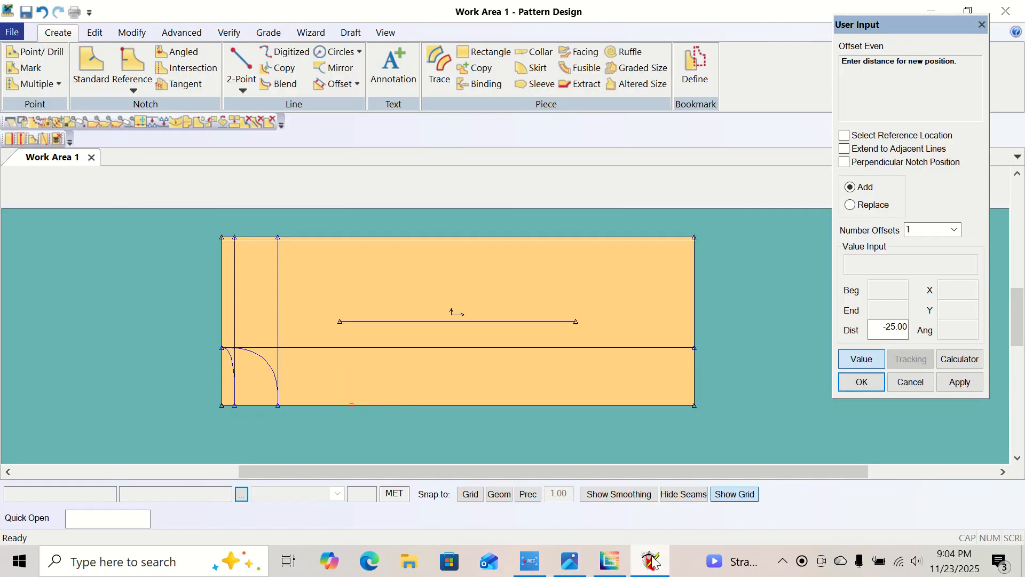
left_click(651, 561)
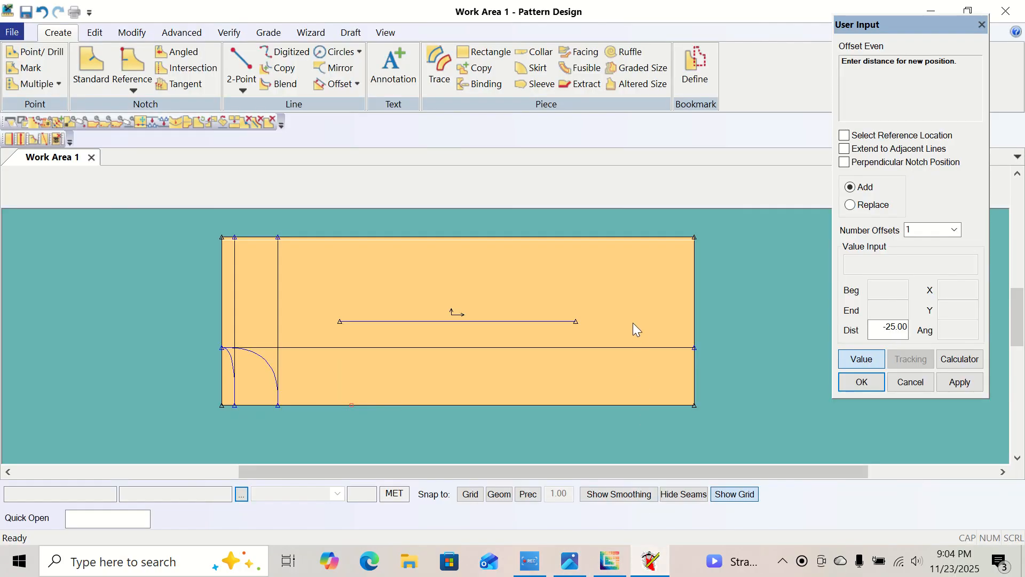
double_click(891, 330)
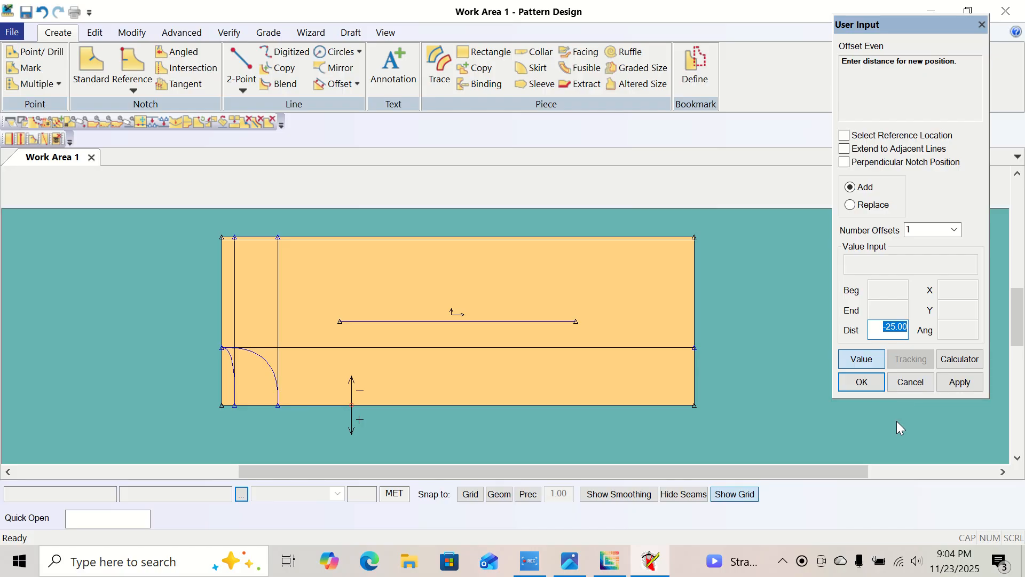
type("-25")
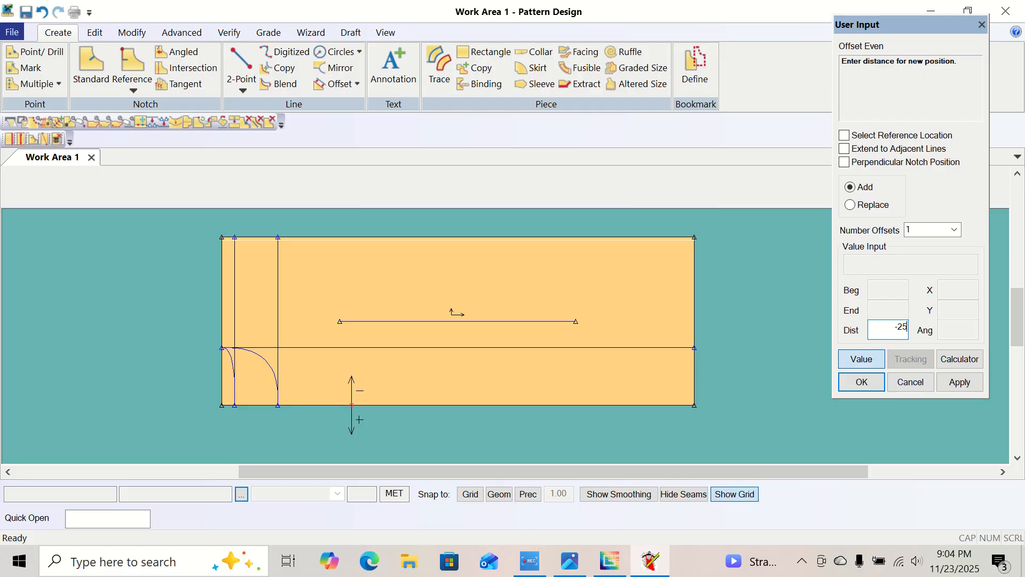
type(".25")
key("Return")
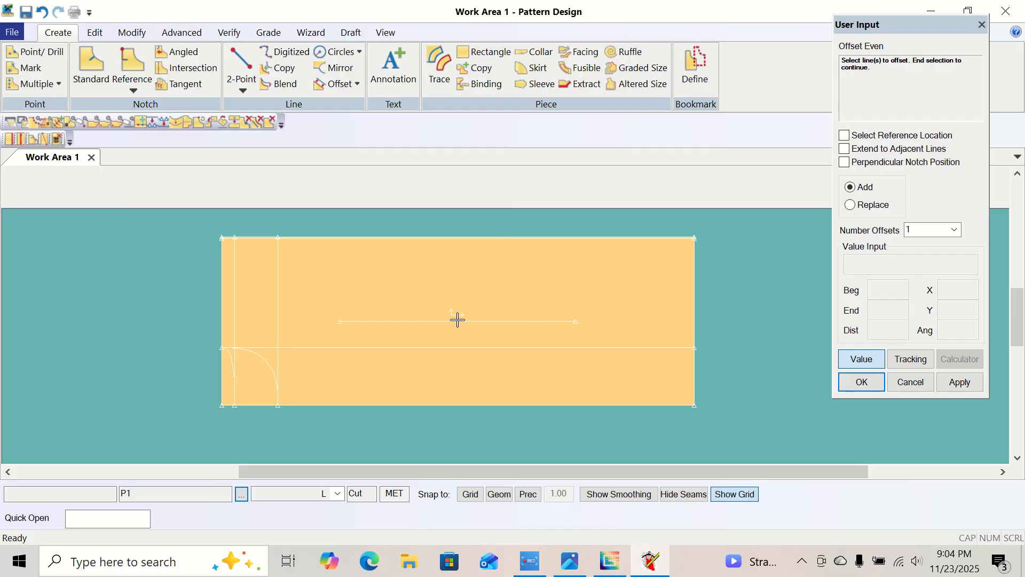
Check the size chart image again and add another even offset line from the lower edge at distance -24.25.
left_click(570, 568)
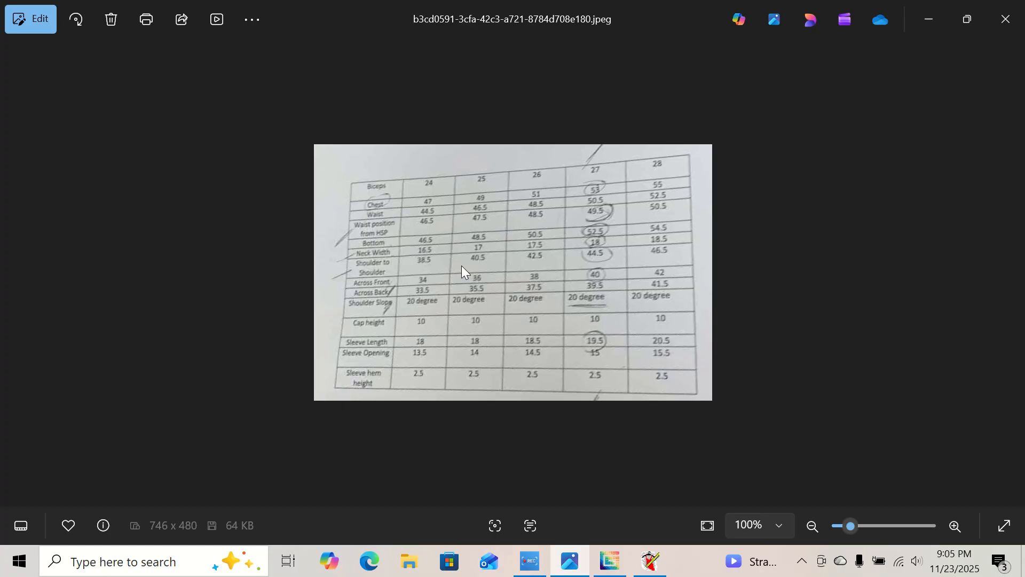
left_click(929, 20)
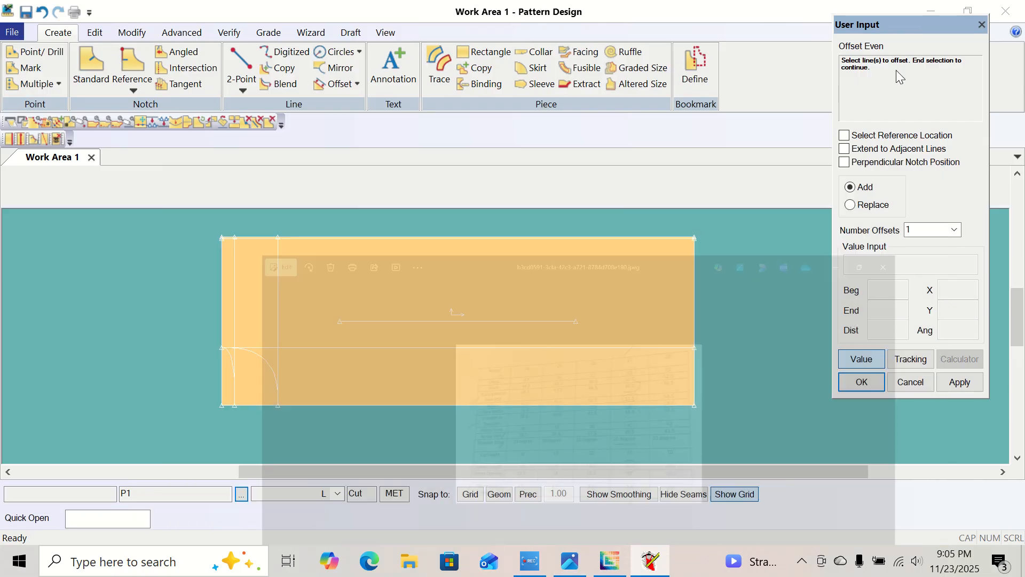
left_click(342, 404)
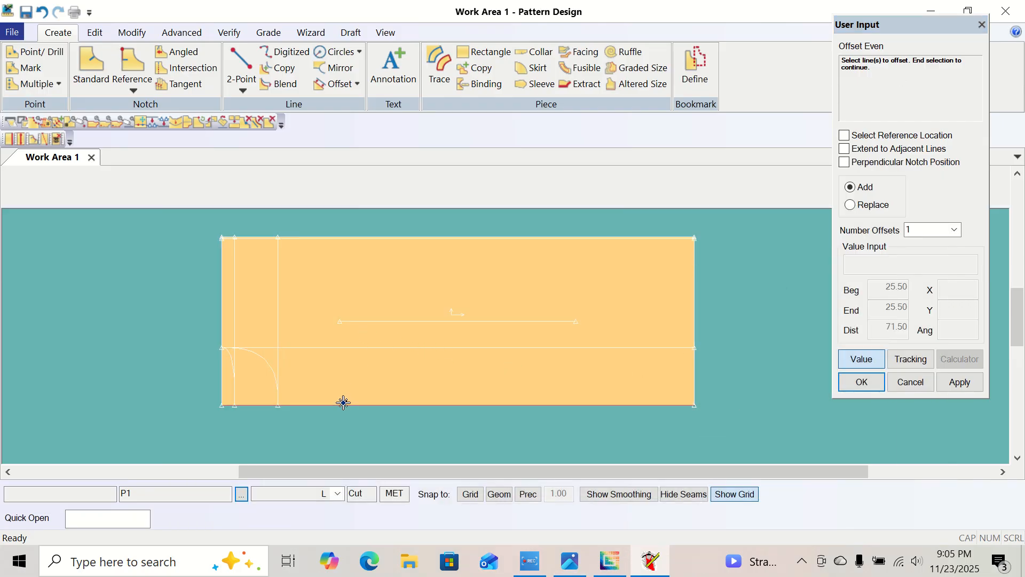
right_click(344, 404)
left_click(344, 405)
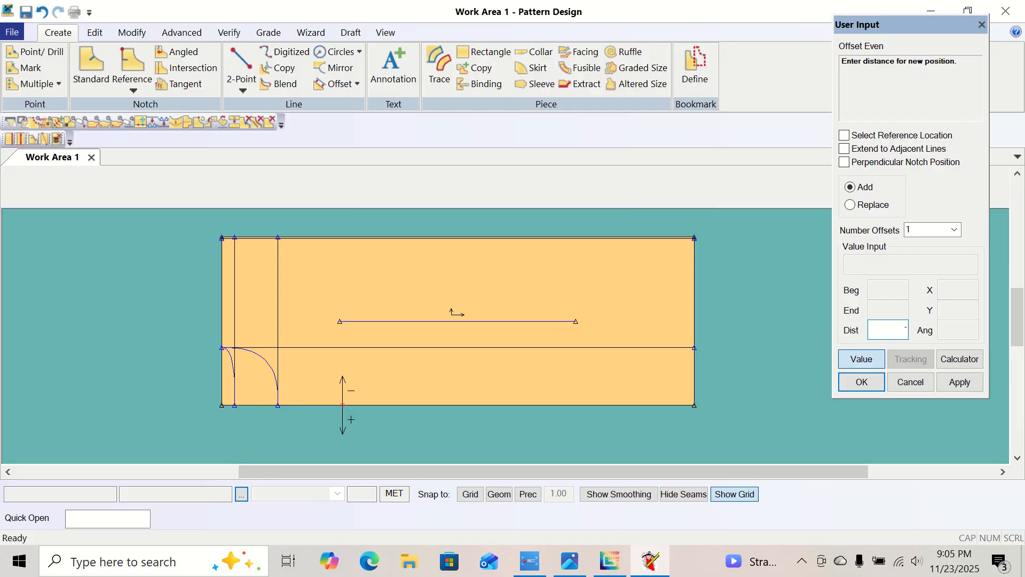
type("-24.25")
key("Return")
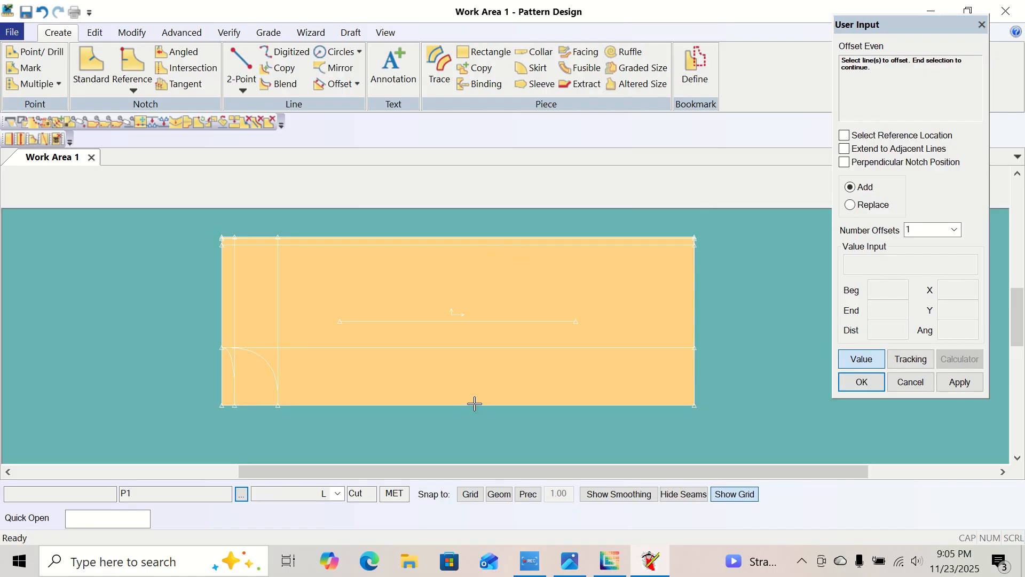
Check the size chart, add an even offset line from the piece's left edge at distance -48.5, and finish the Offset Even command.
left_click(571, 569)
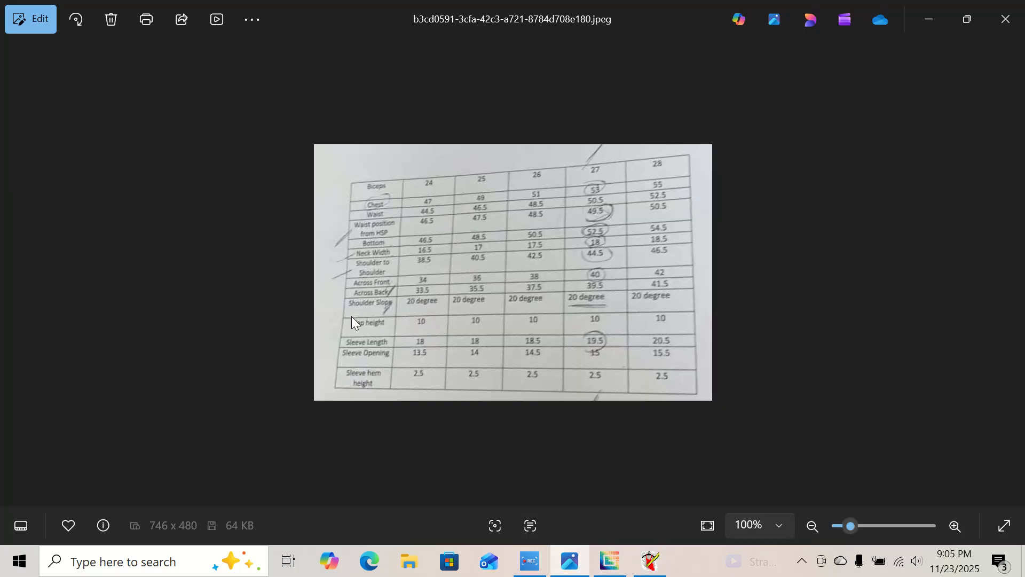
scroll(369, 239, "up", 1)
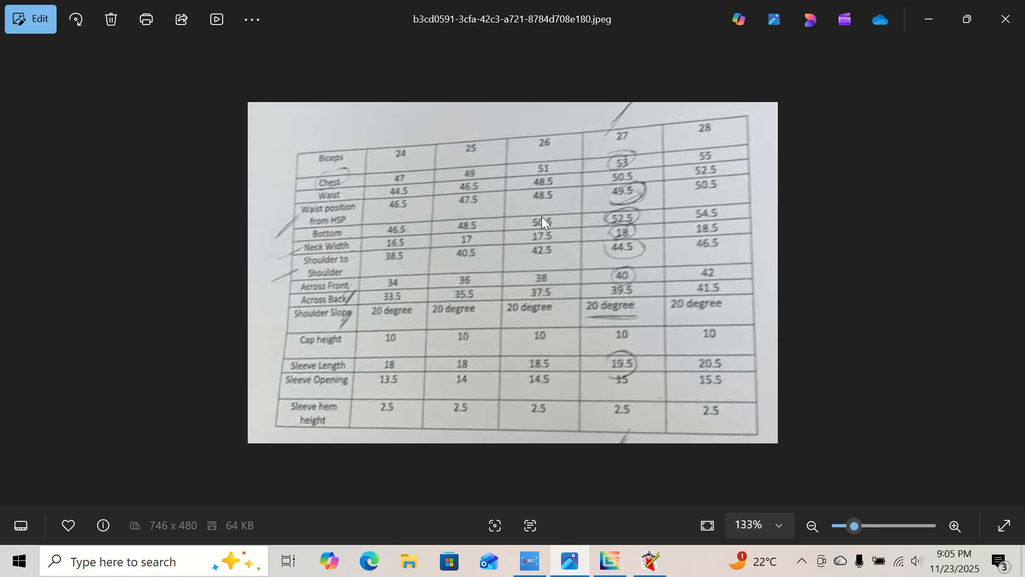
left_click(651, 561)
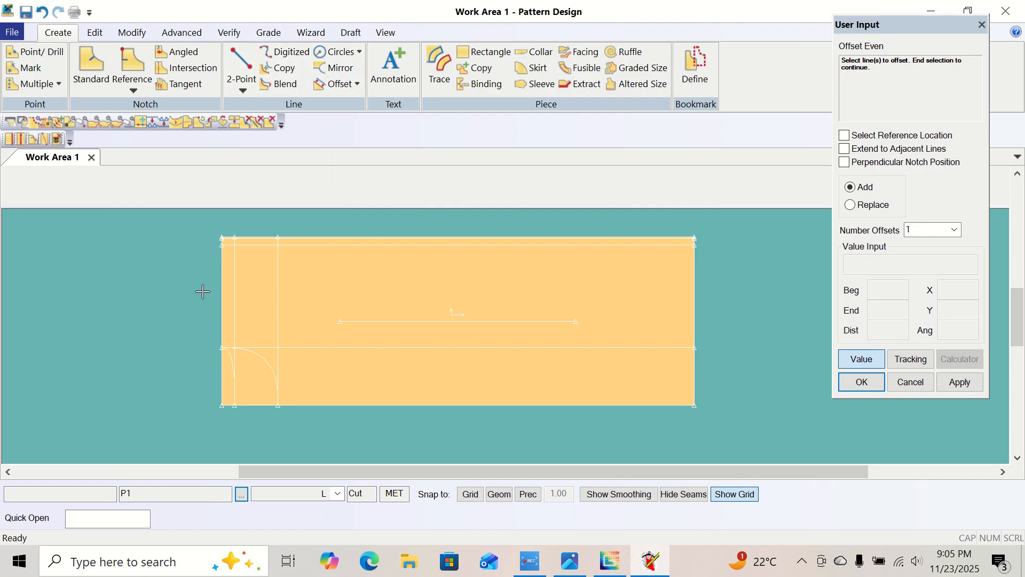
left_click(223, 323)
right_click(223, 326)
left_click(222, 328)
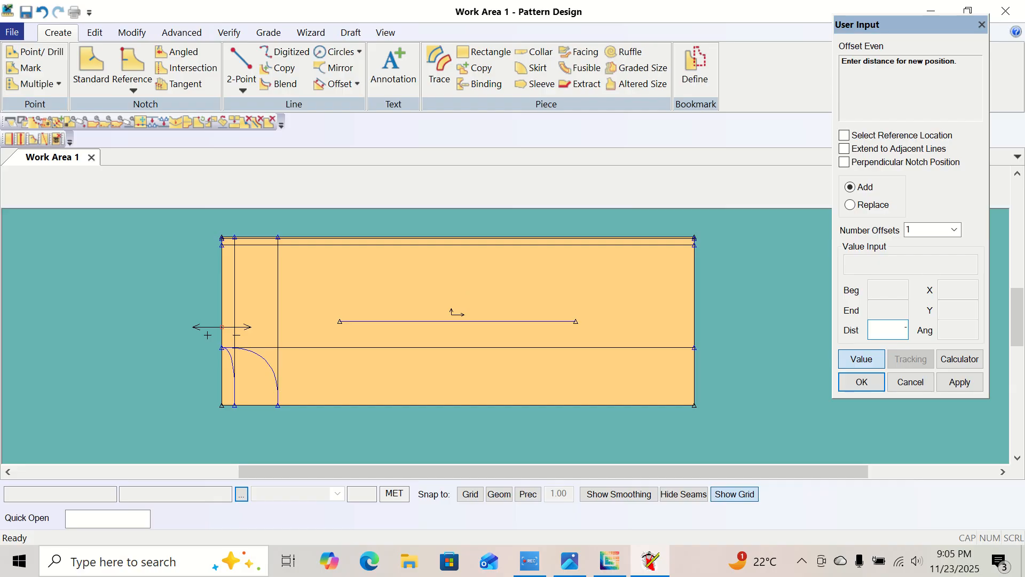
type("-48.6")
key("BackSpace")
type("5")
key("Return")
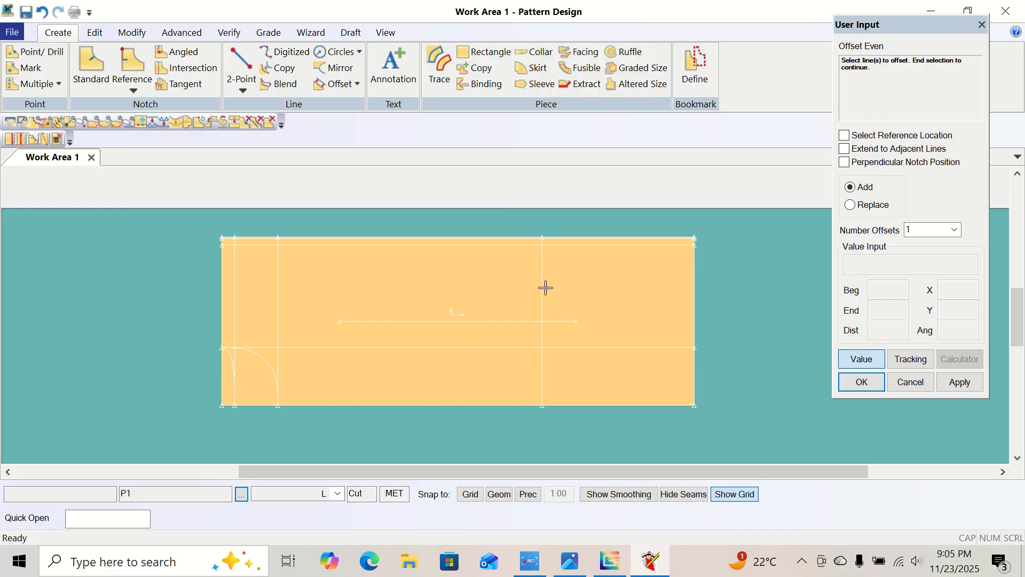
right_click(146, 251)
left_click(145, 259)
right_click(146, 258)
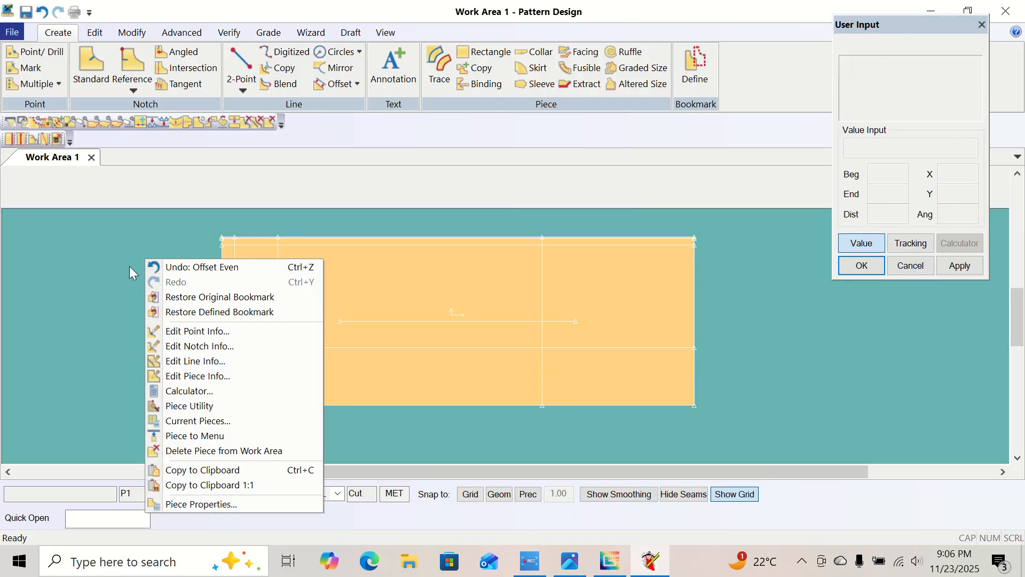
left_click(112, 273)
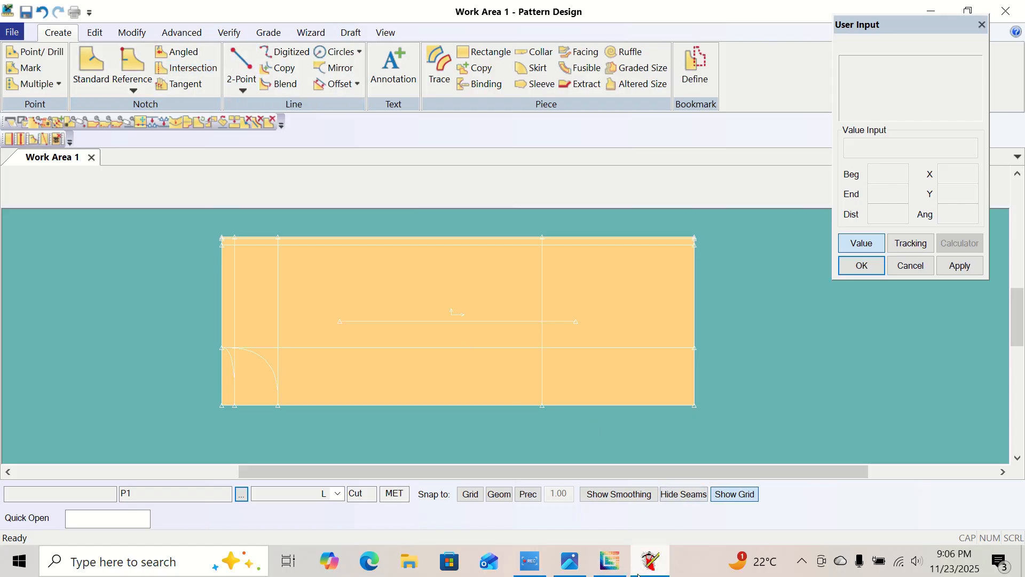
Examine the size L shoulder measurements in the size chart image and return to the pattern work area.
left_click(570, 562)
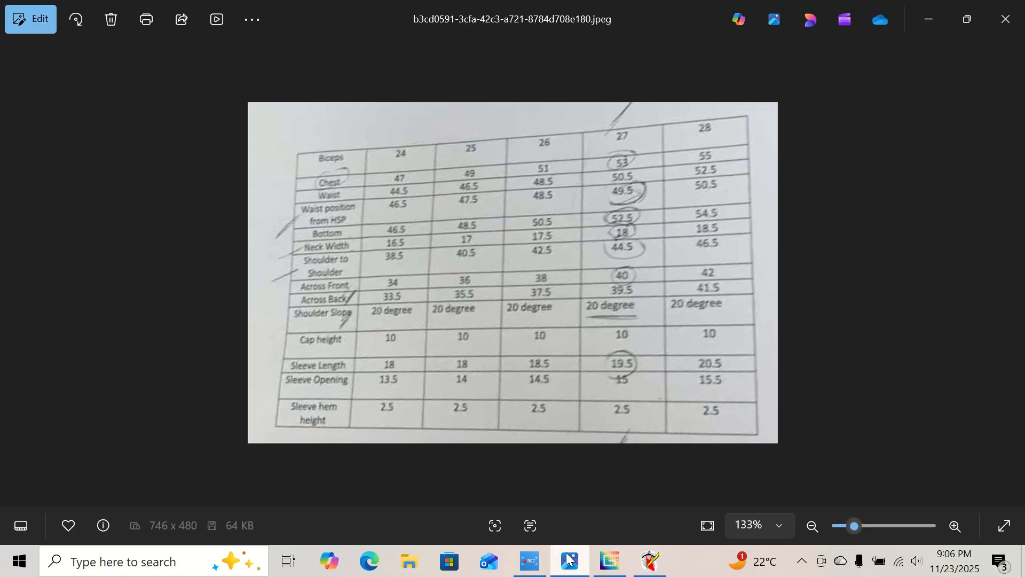
scroll(330, 274, "up", 5)
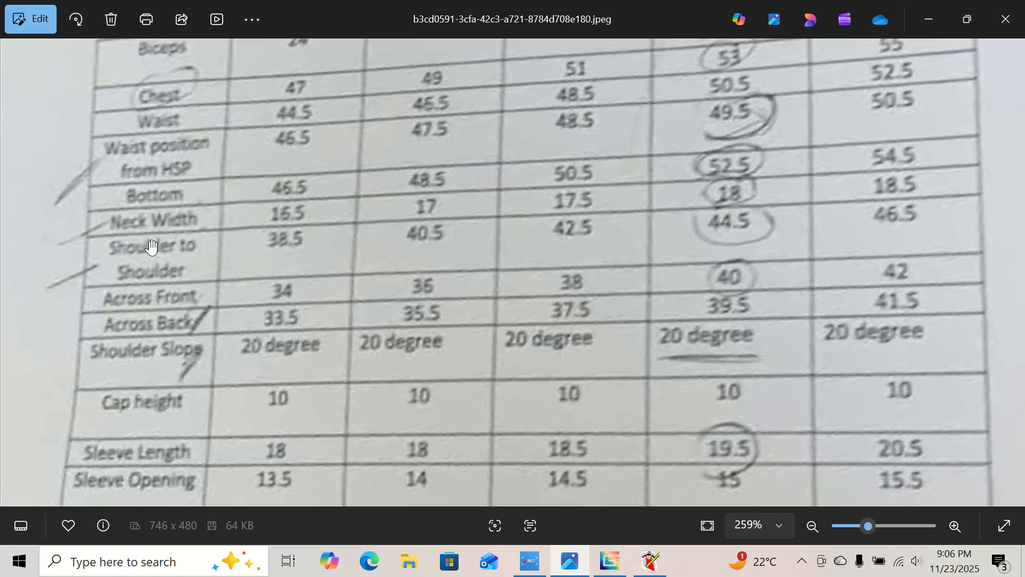
scroll(152, 259, "down", 1)
scroll(158, 274, "down", 2)
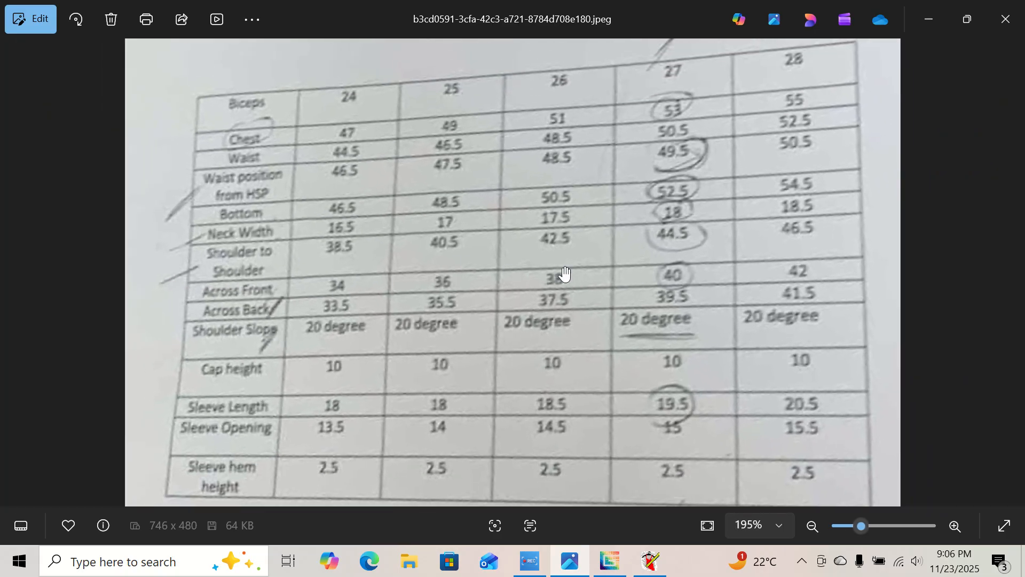
scroll(544, 255, "down", 1)
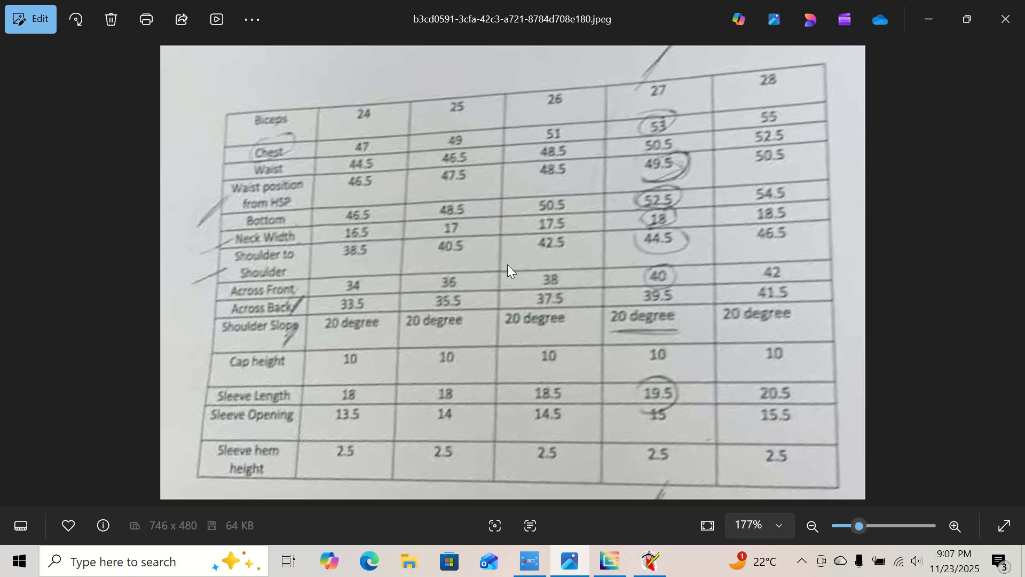
left_click(649, 562)
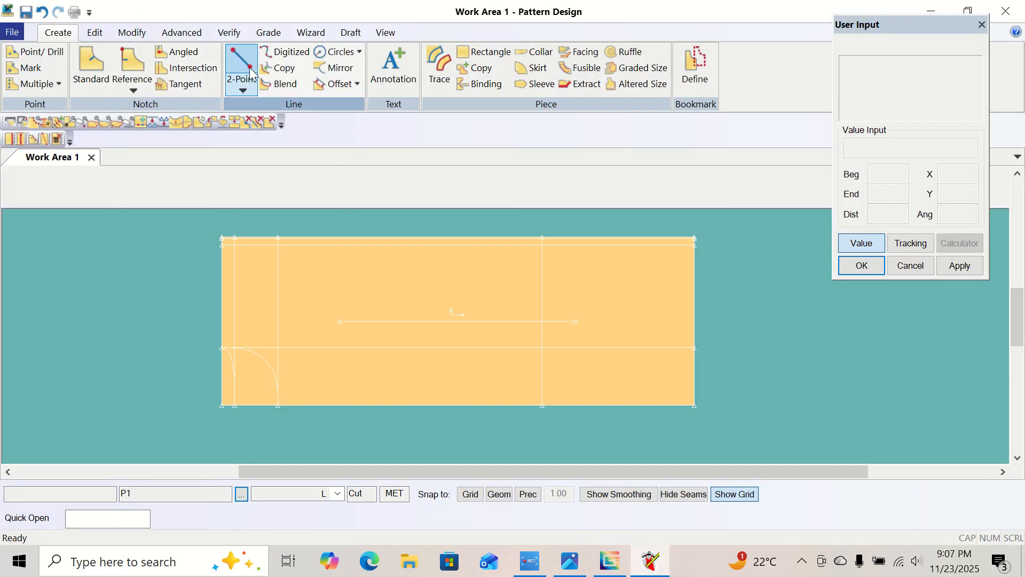
left_click(243, 89)
left_click(263, 106)
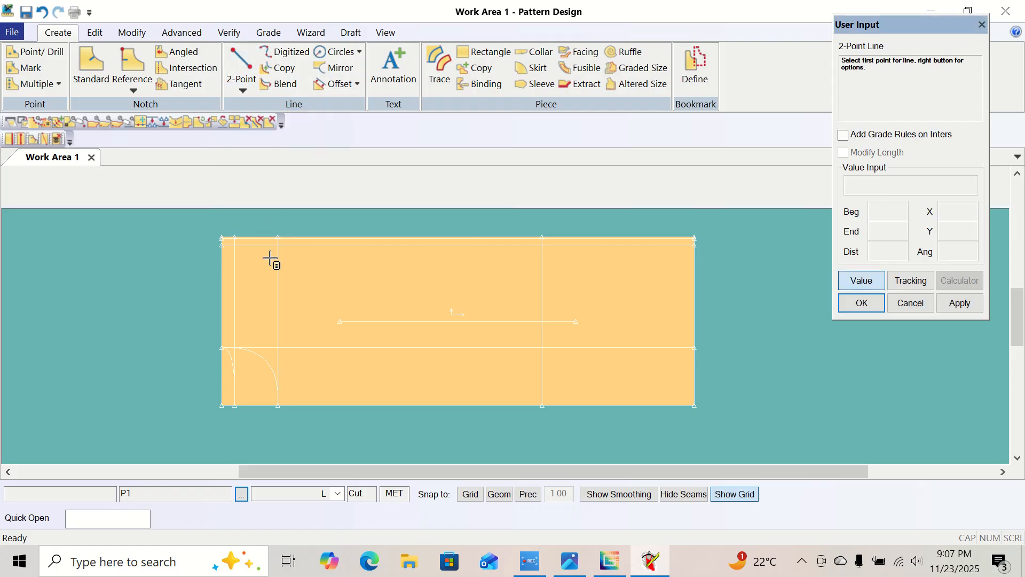
left_click(221, 355)
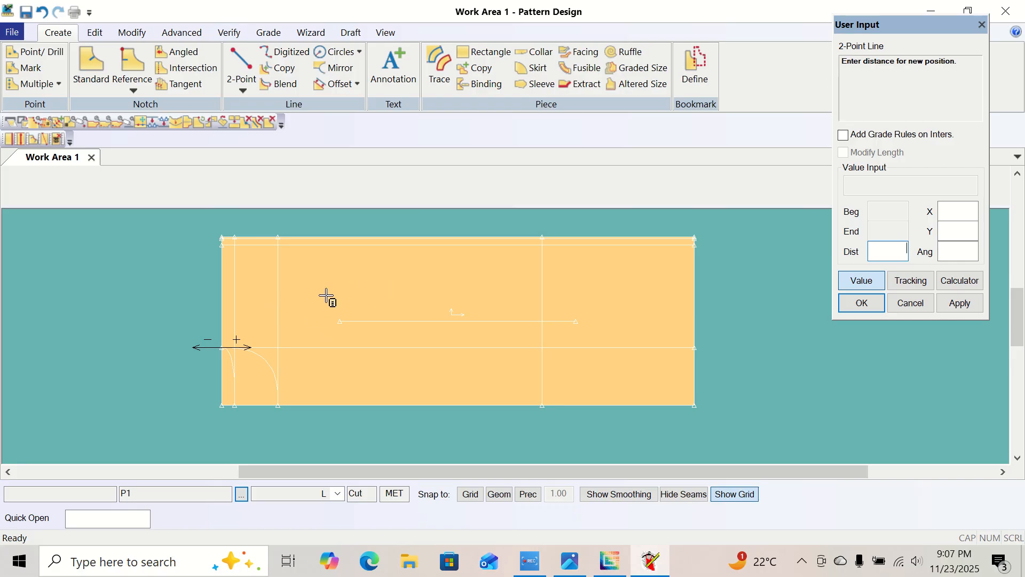
left_click(862, 279)
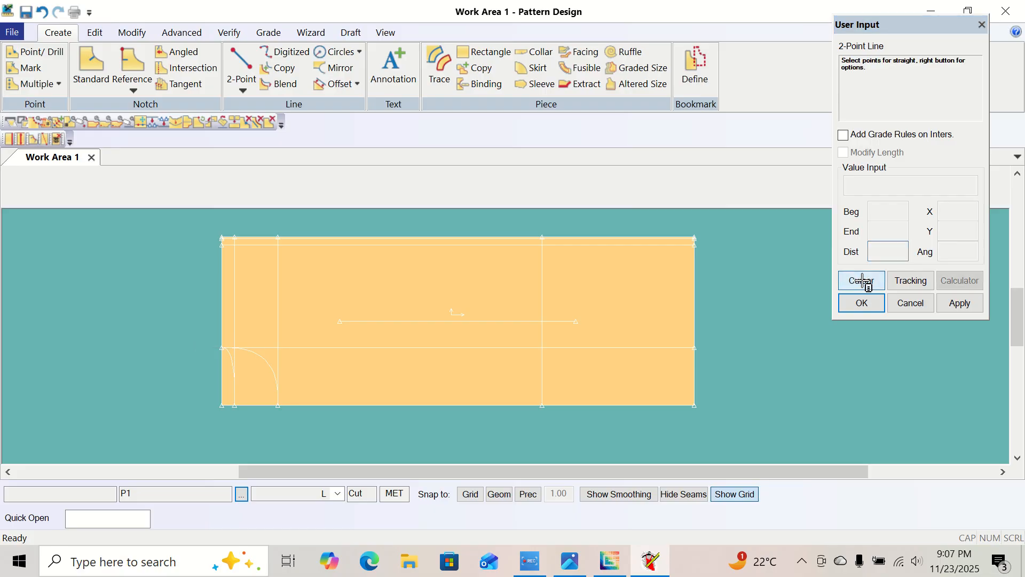
right_click(264, 295)
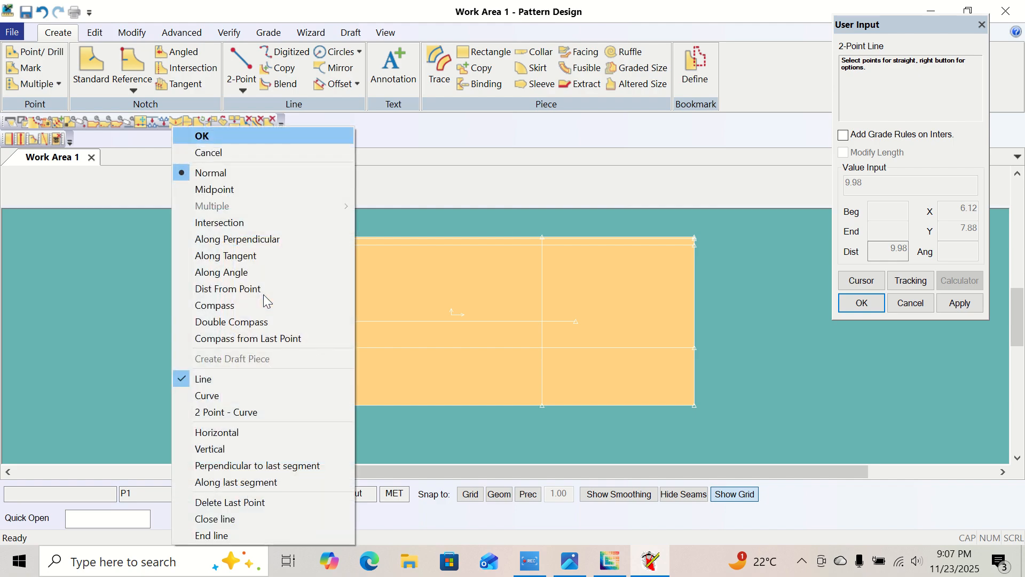
left_click(220, 308)
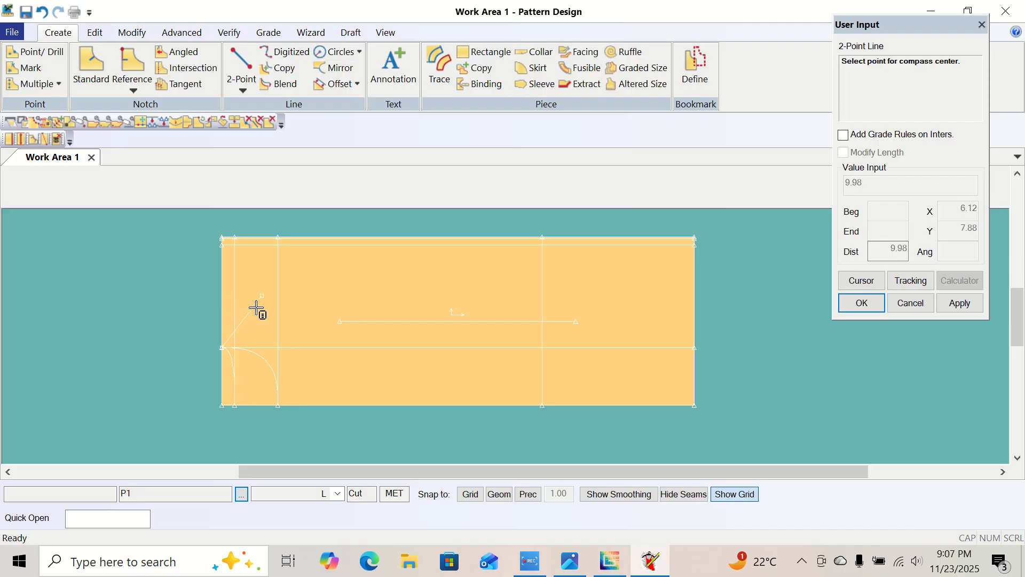
left_click(262, 295)
right_click(183, 278)
right_click(186, 290)
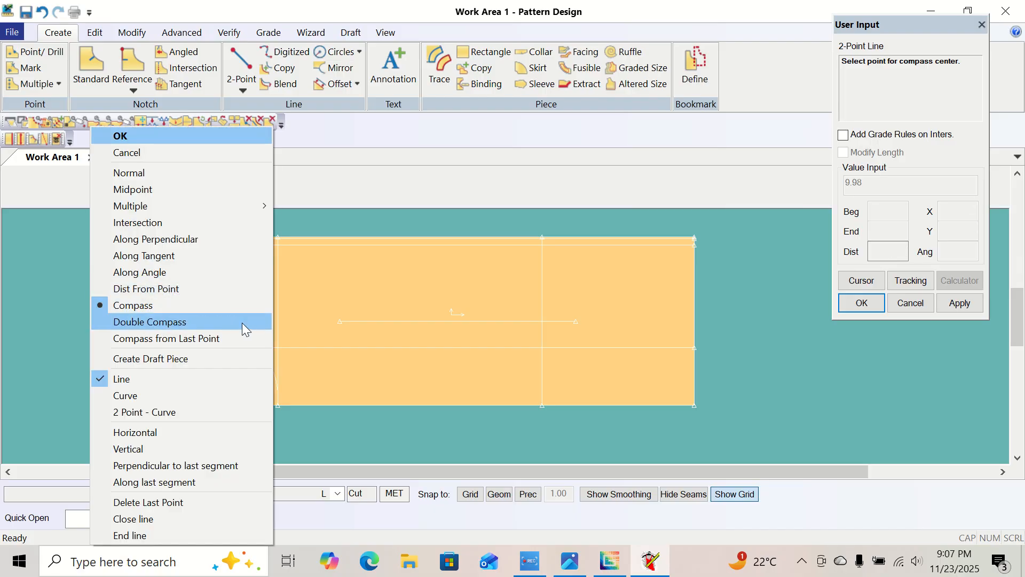
left_click(178, 146)
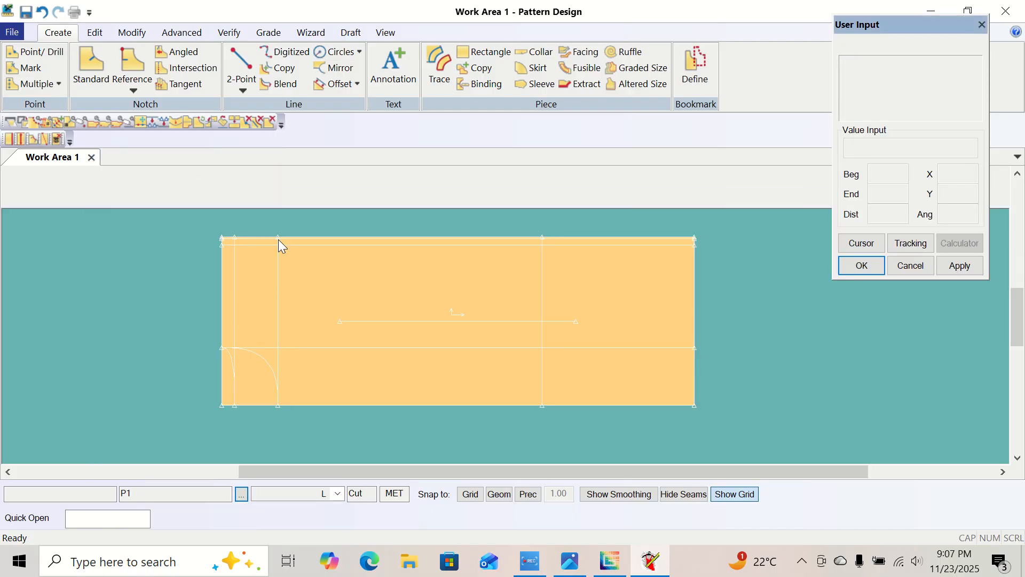
Start a 2-Point line from the neckline point on the piece's left edge and set its distance to 12.5.
left_click(242, 88)
left_click(259, 104)
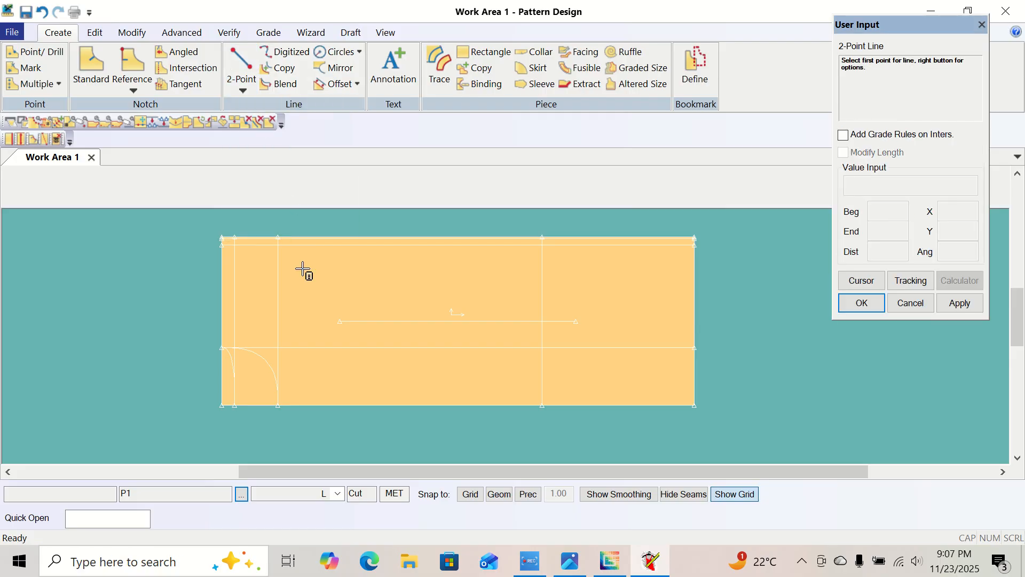
left_click(220, 355)
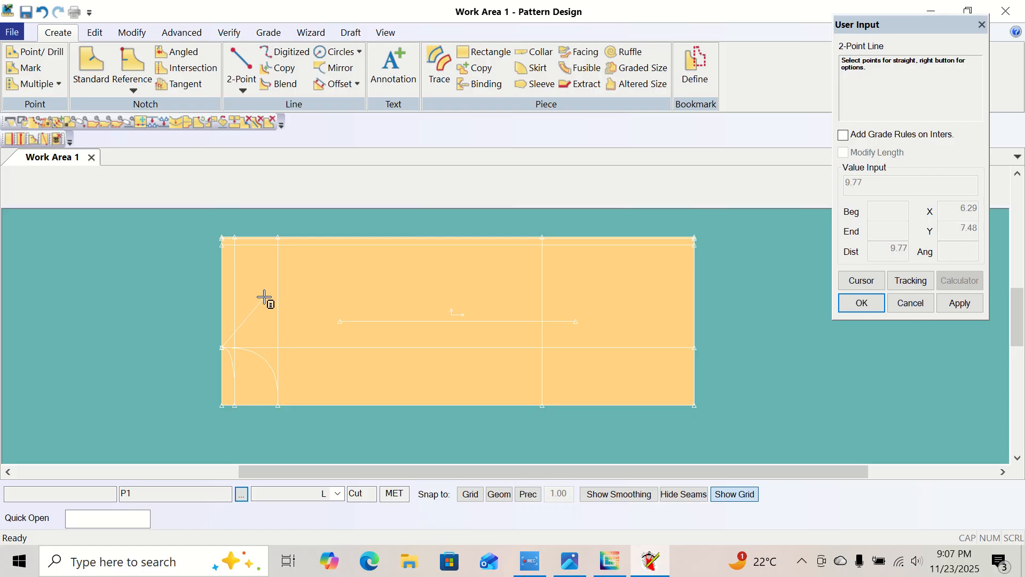
left_click(861, 280)
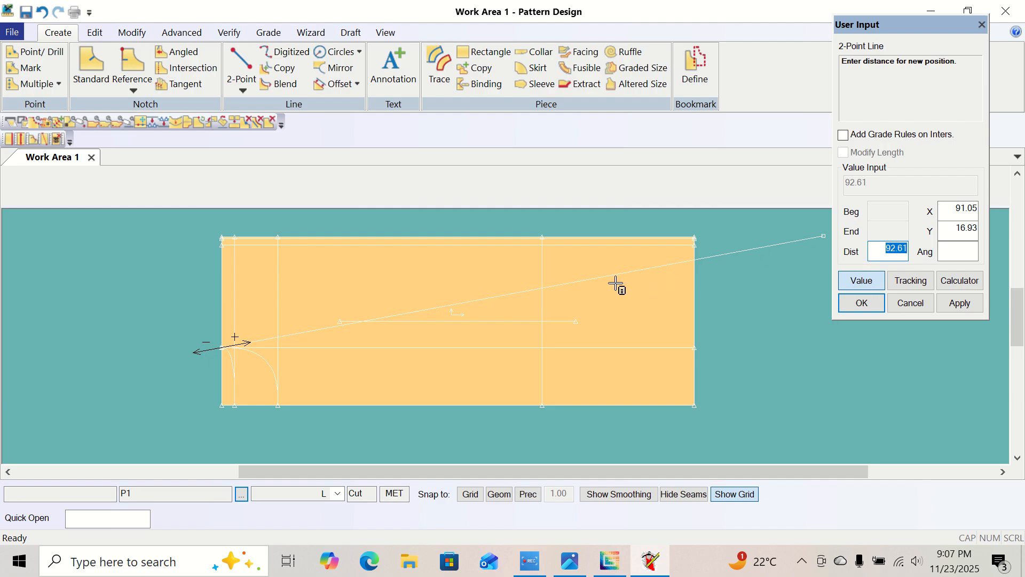
mouse_move(614, 552)
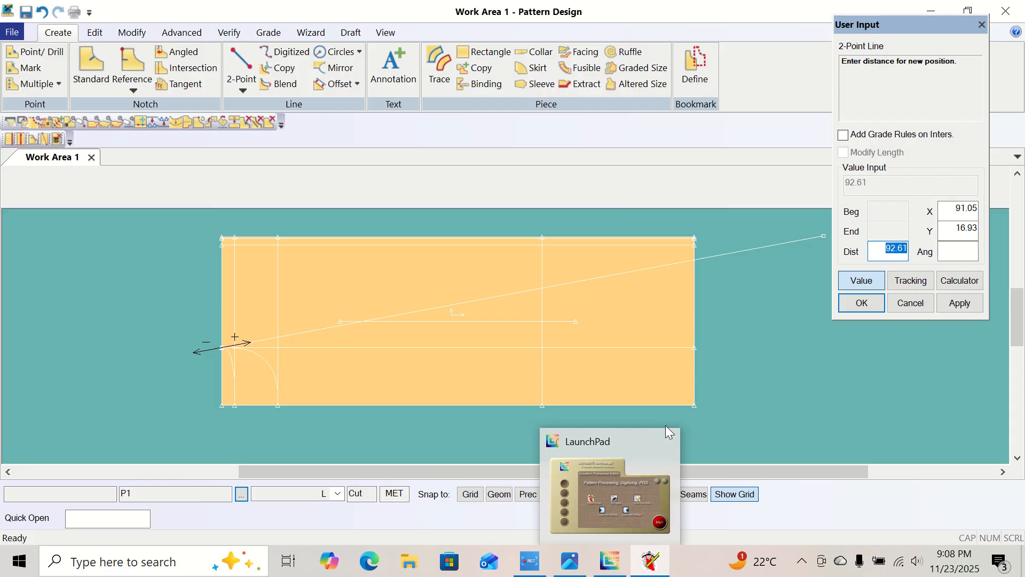
type("12.5")
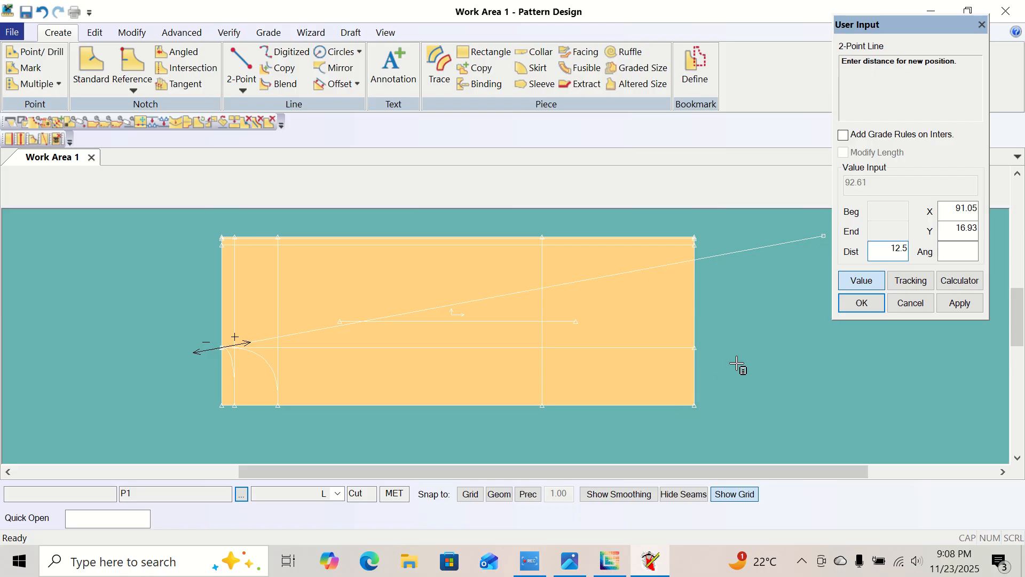
left_click(955, 254)
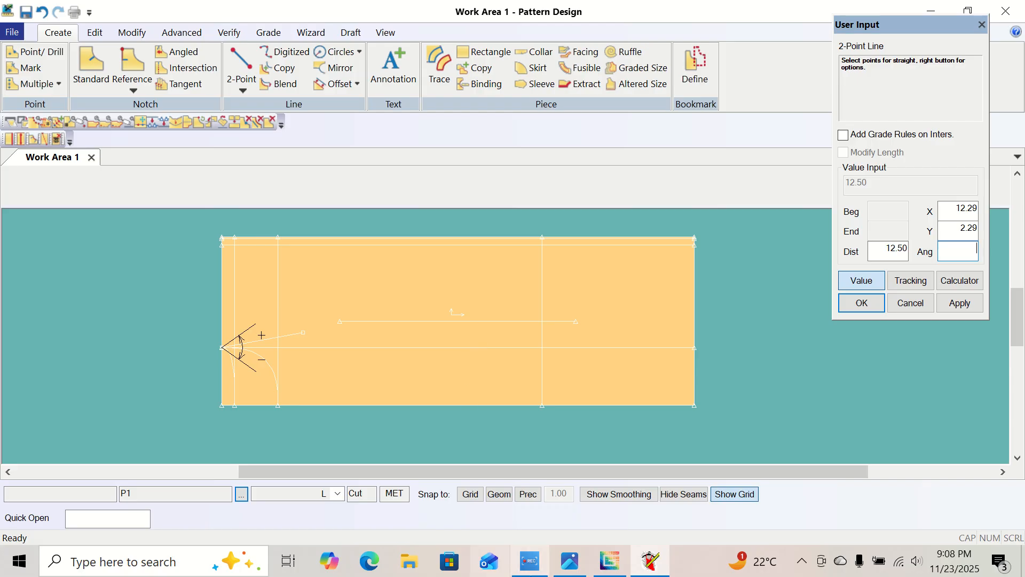
Check the shoulder slope in the size chart image, set the shoulder line's angle to 70, and finish the 2-Point line.
left_click(566, 562)
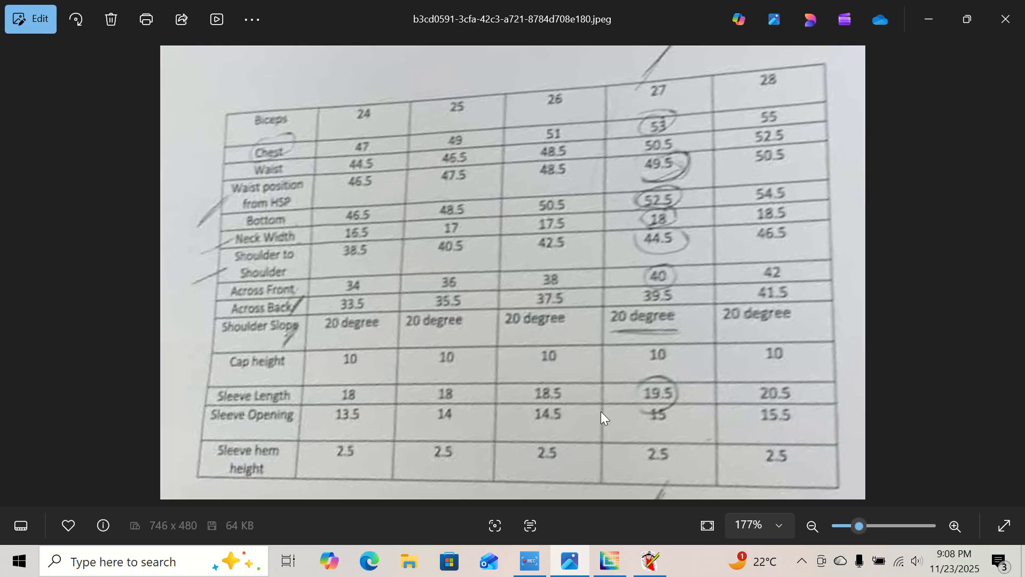
left_click(646, 565)
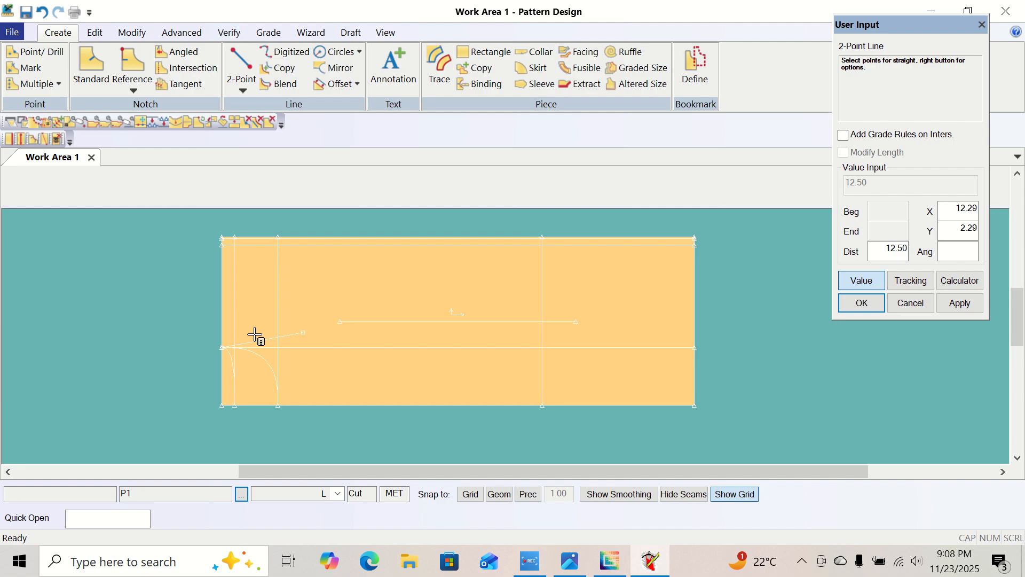
left_click(956, 251)
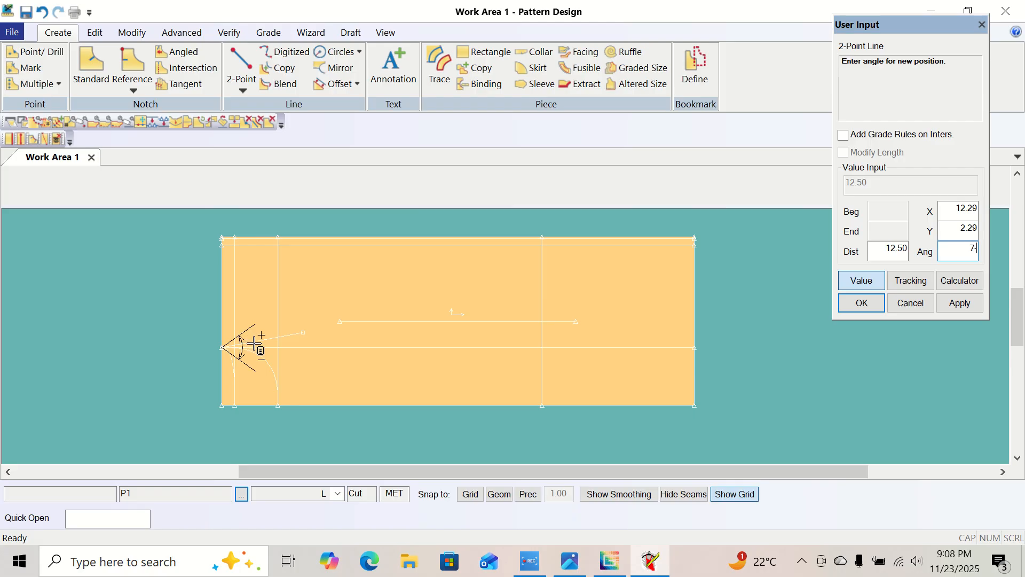
type("0")
left_click(210, 568)
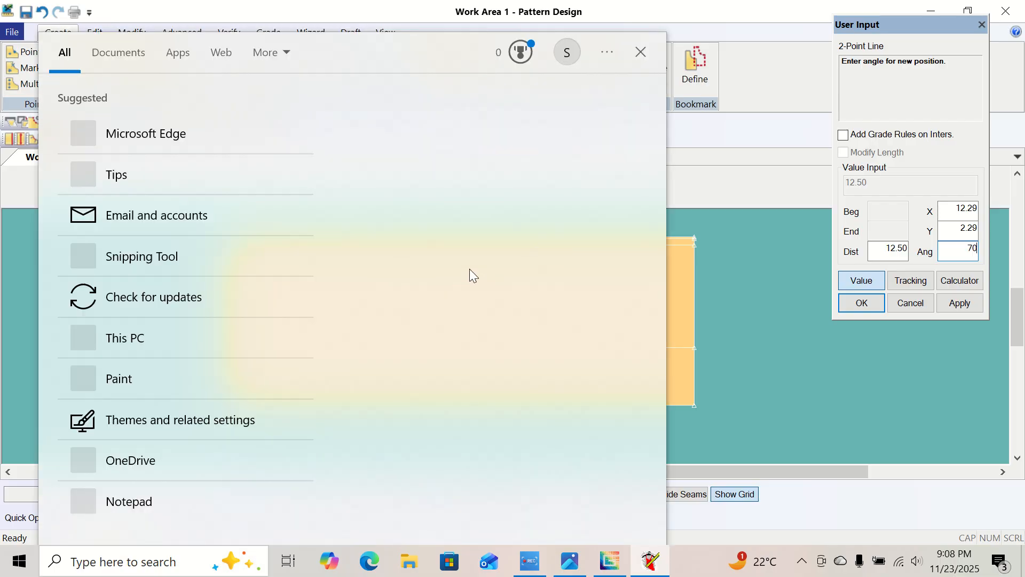
left_click(711, 227)
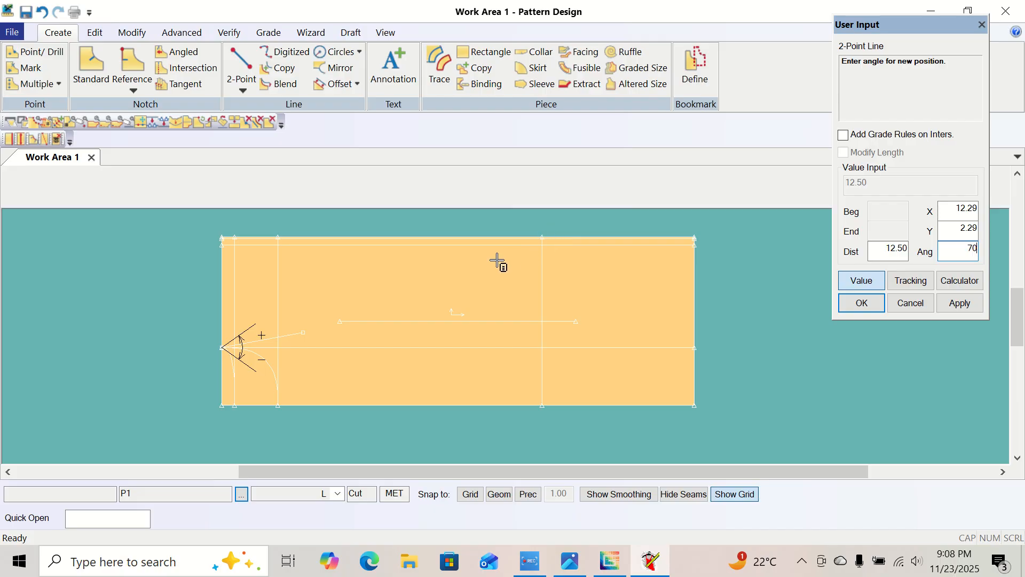
left_click(874, 302)
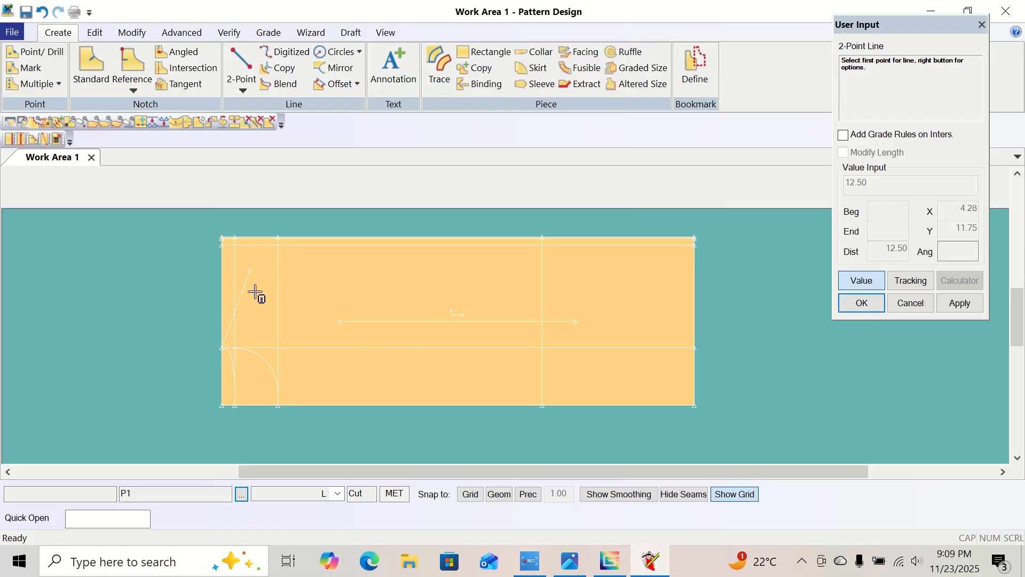
right_click(174, 260)
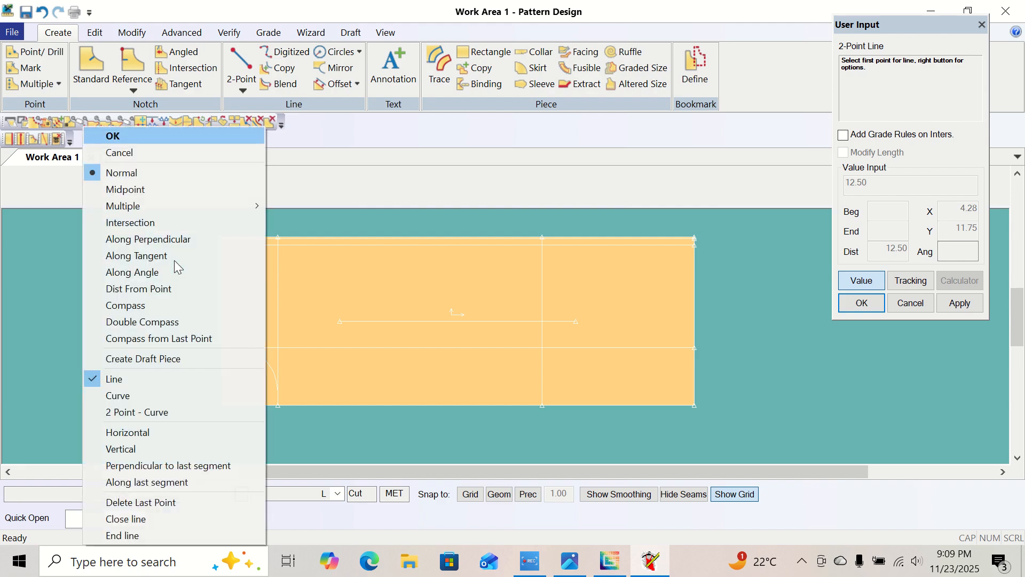
left_click(190, 136)
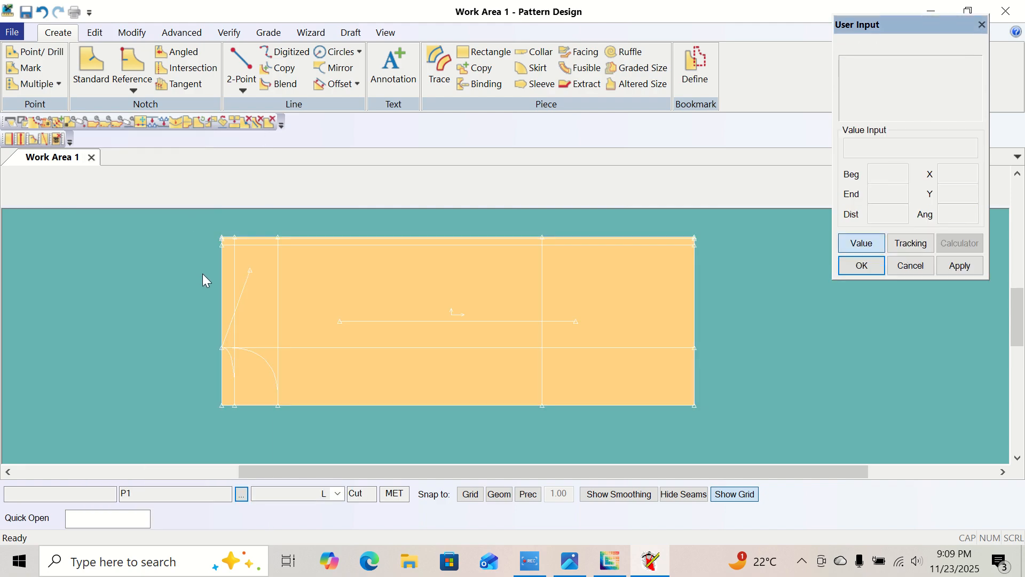
Examine the armhole straight measurements in the other size chart image and return to the pattern work area.
right_click(182, 281)
left_click_drag(153, 286, 192, 222)
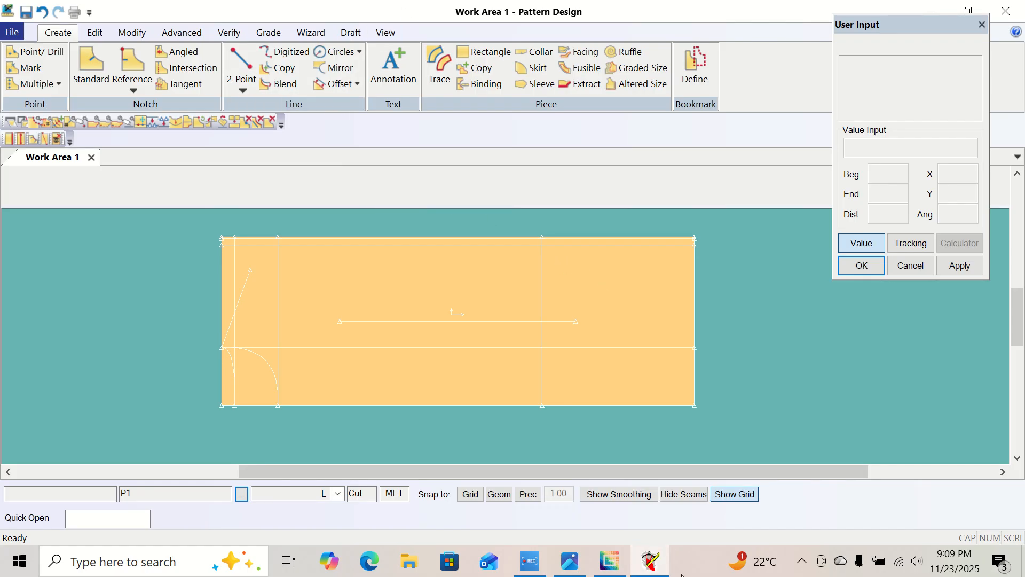
left_click(571, 561)
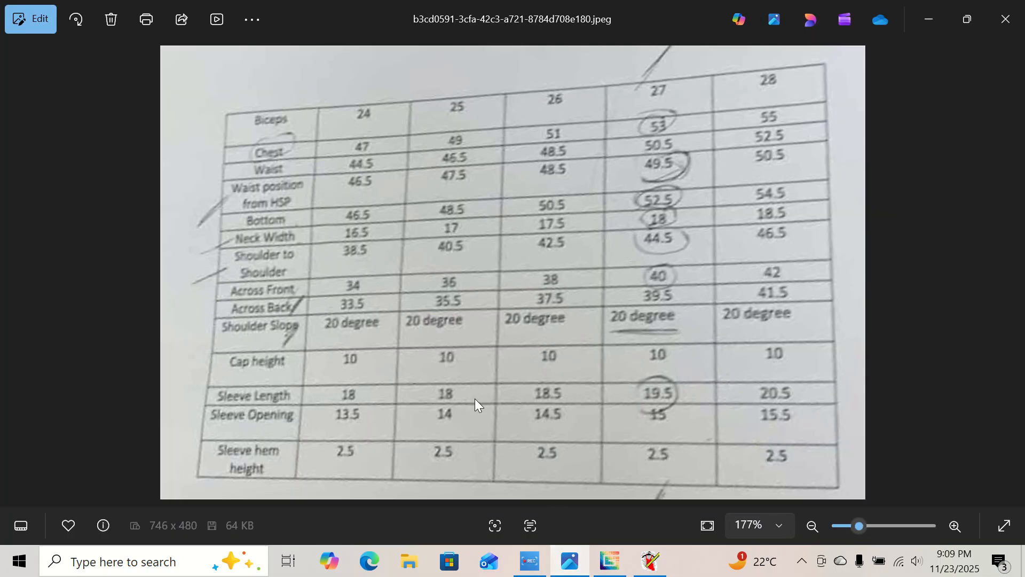
left_click(18, 267)
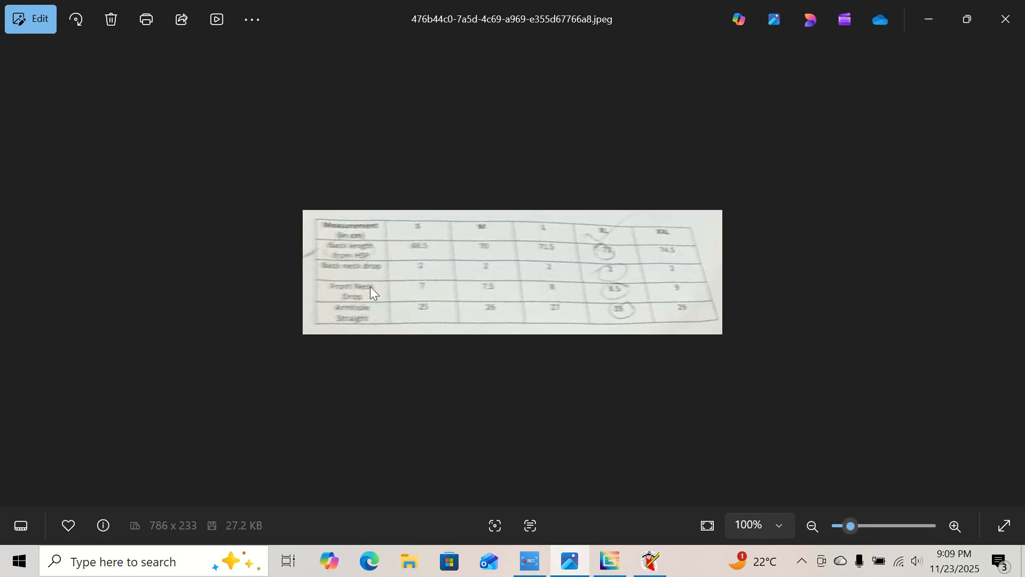
scroll(370, 286, "up", 3)
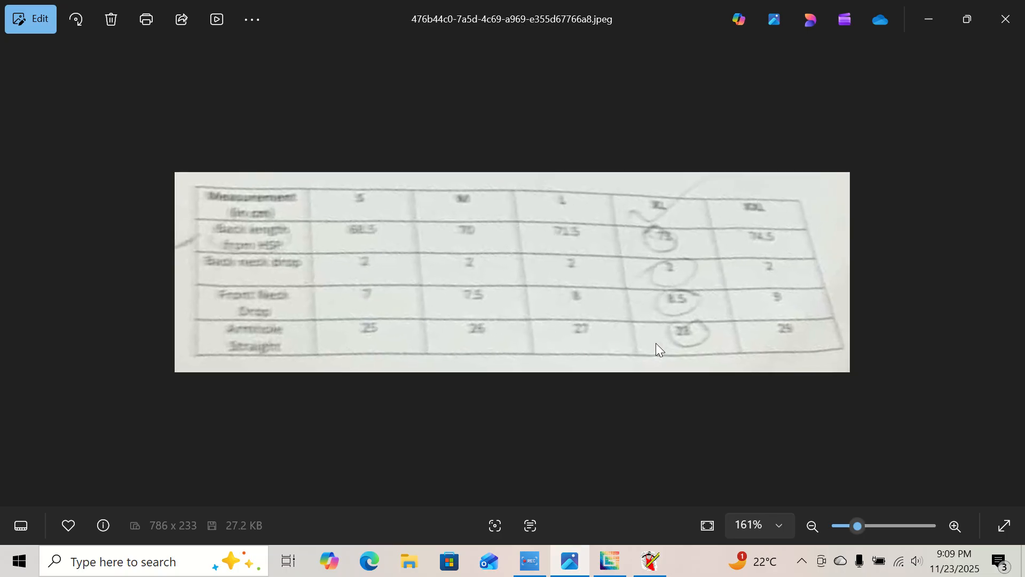
scroll(656, 343, "down", 3)
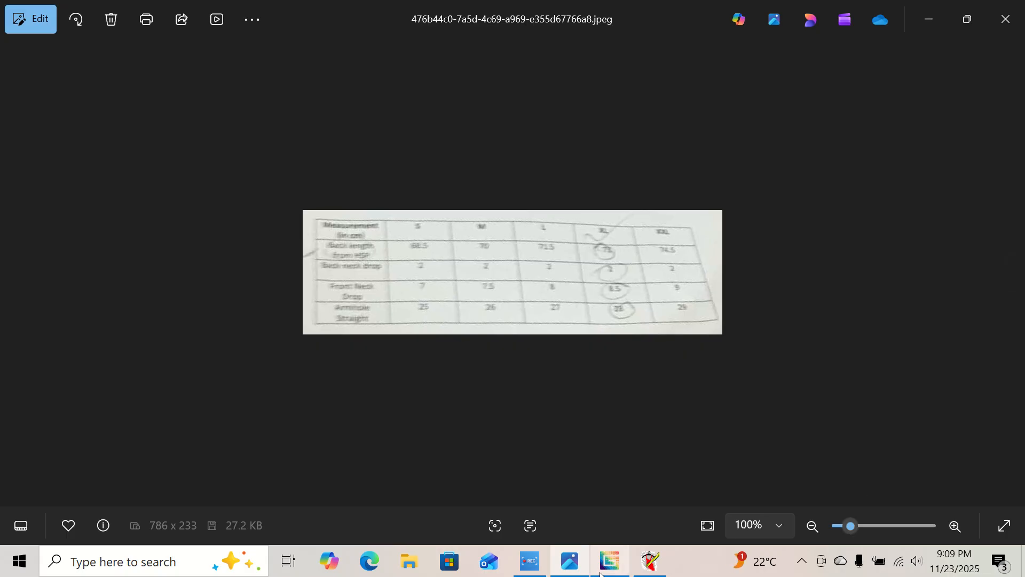
left_click(648, 561)
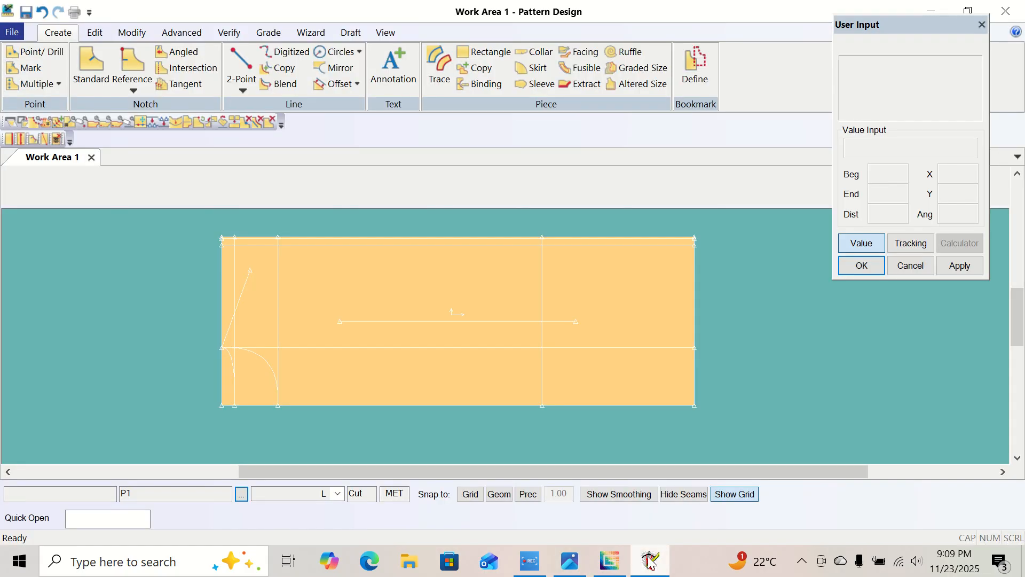
Start a 2-Point Curve at the shoulder line's outer end and centre a Compass for its end point there.
left_click(245, 91)
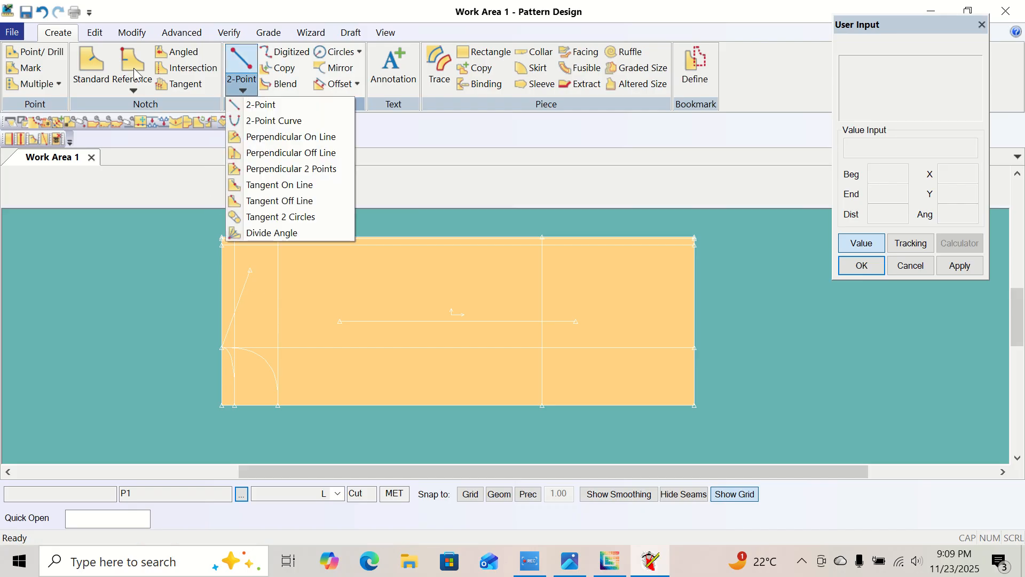
left_click(284, 122)
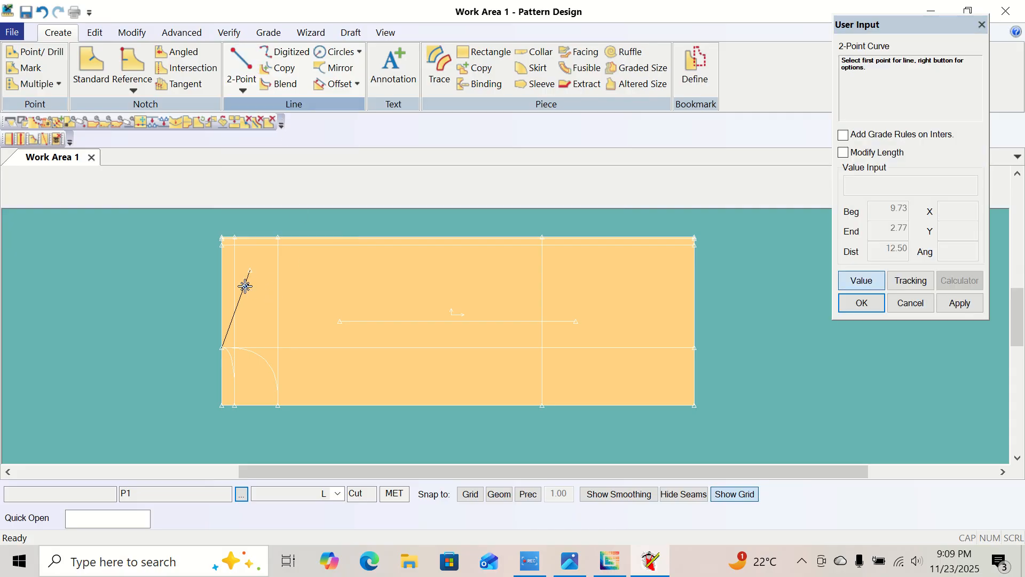
left_click(261, 269)
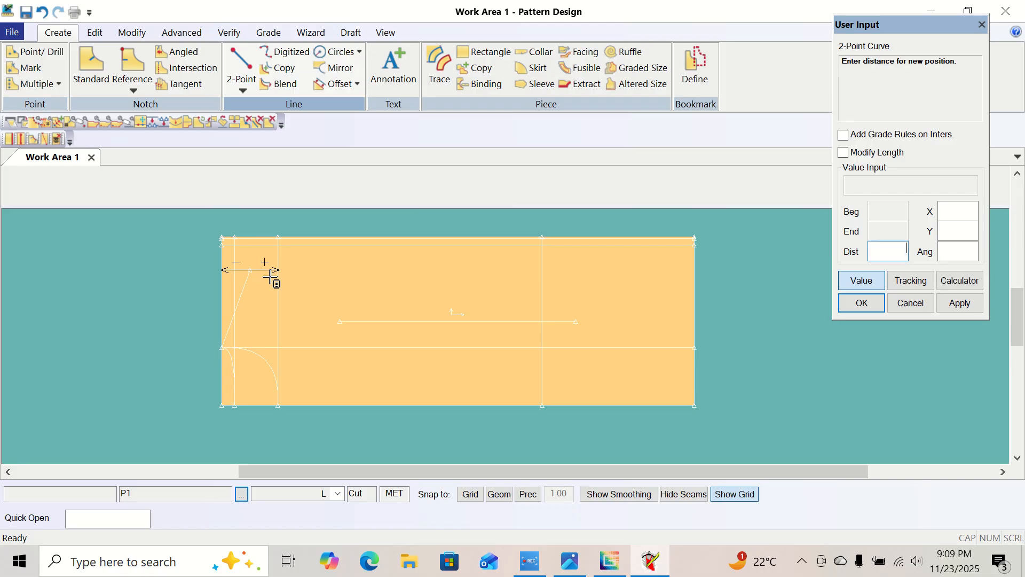
right_click(268, 267)
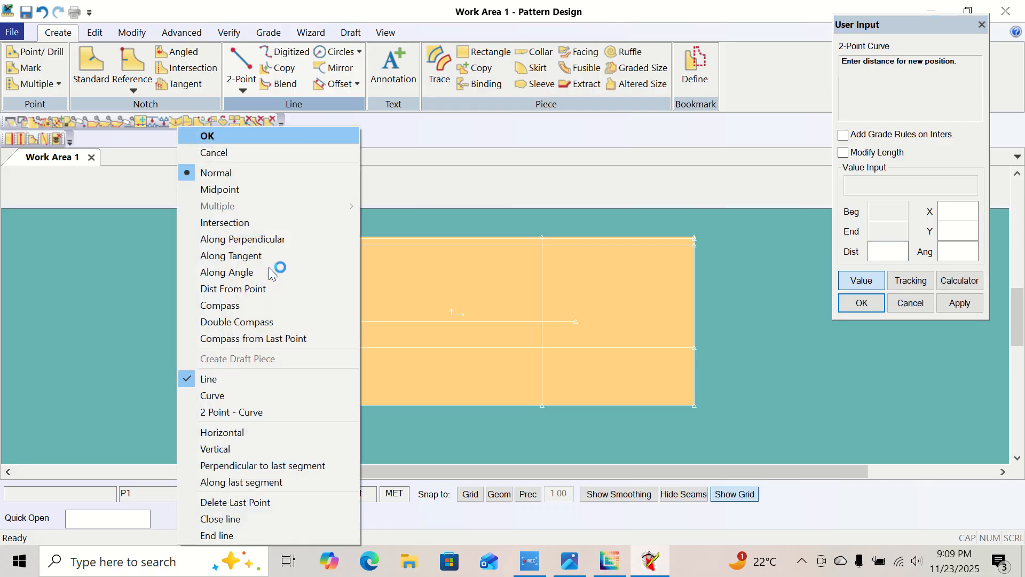
left_click(245, 305)
right_click(246, 305)
left_click(246, 305)
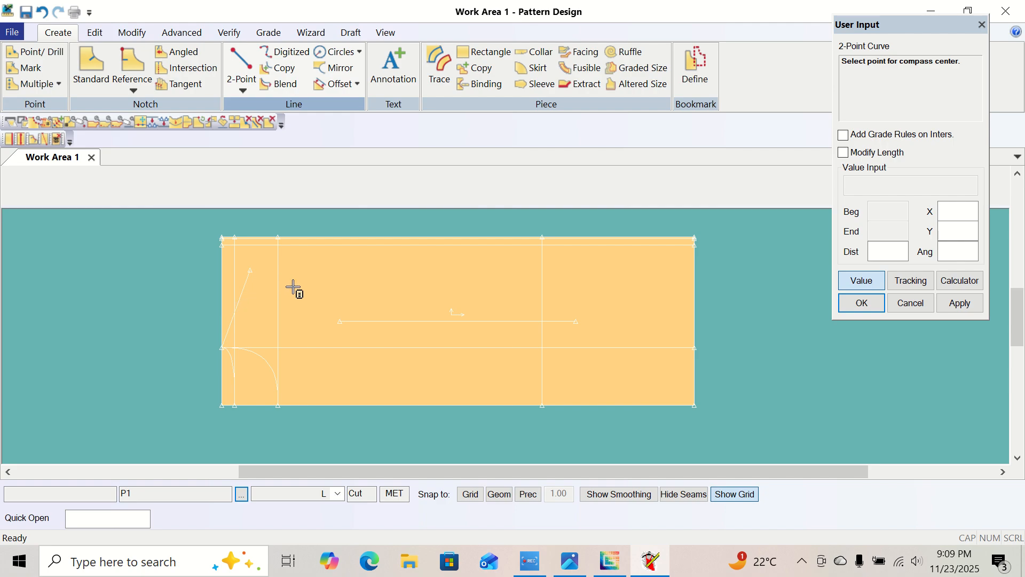
left_click(251, 271)
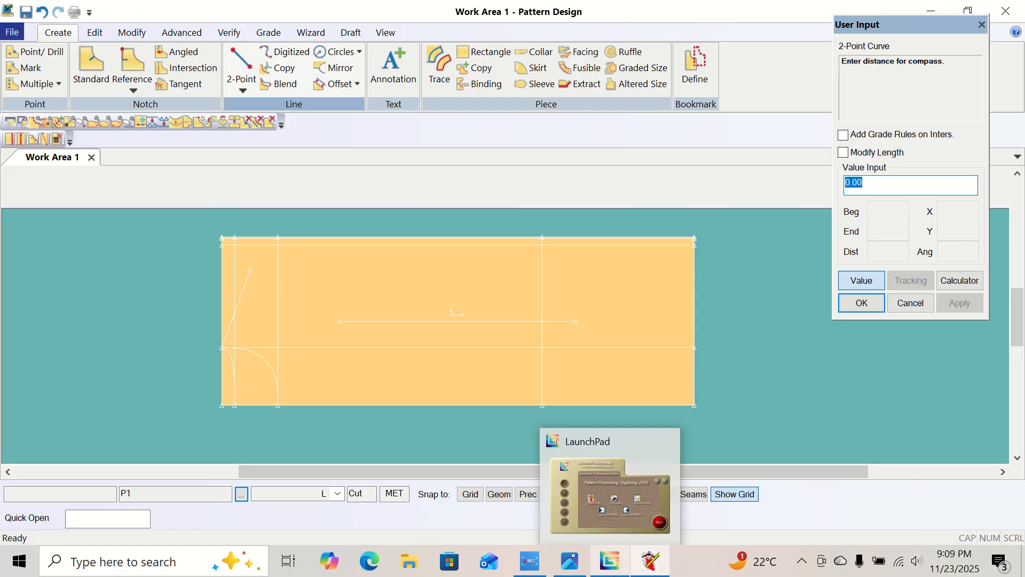
Check the size L armhole straight in the size chart, set the compass distance to 27, and place the curve's end on the piece's upper edge.
left_click(570, 561)
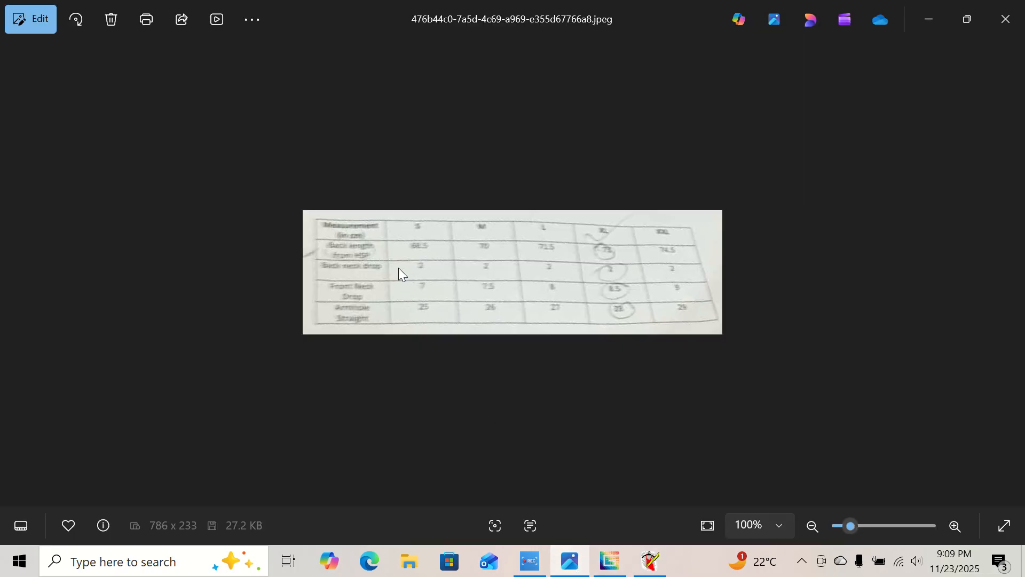
scroll(293, 340, "up", 1)
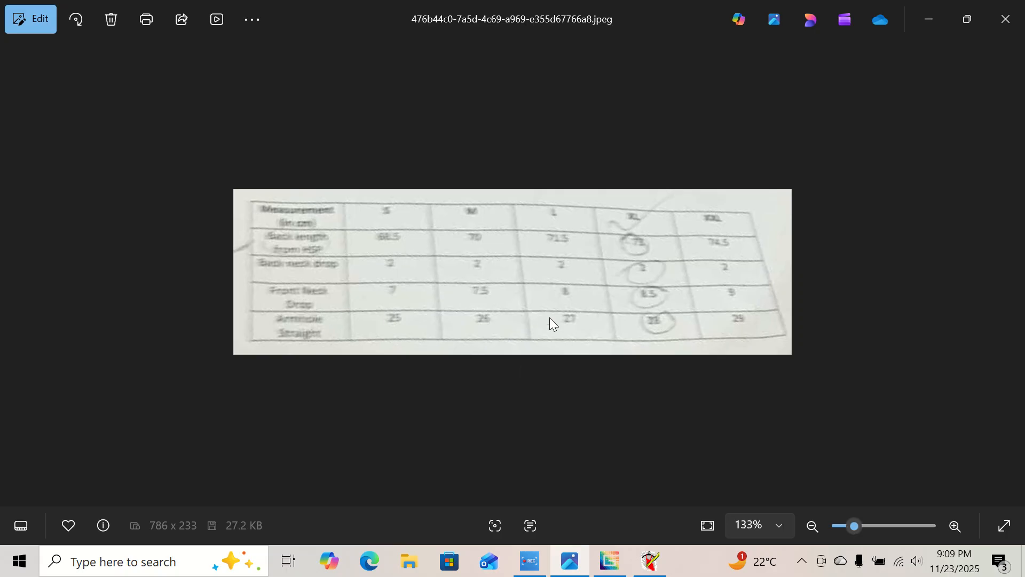
left_click(650, 562)
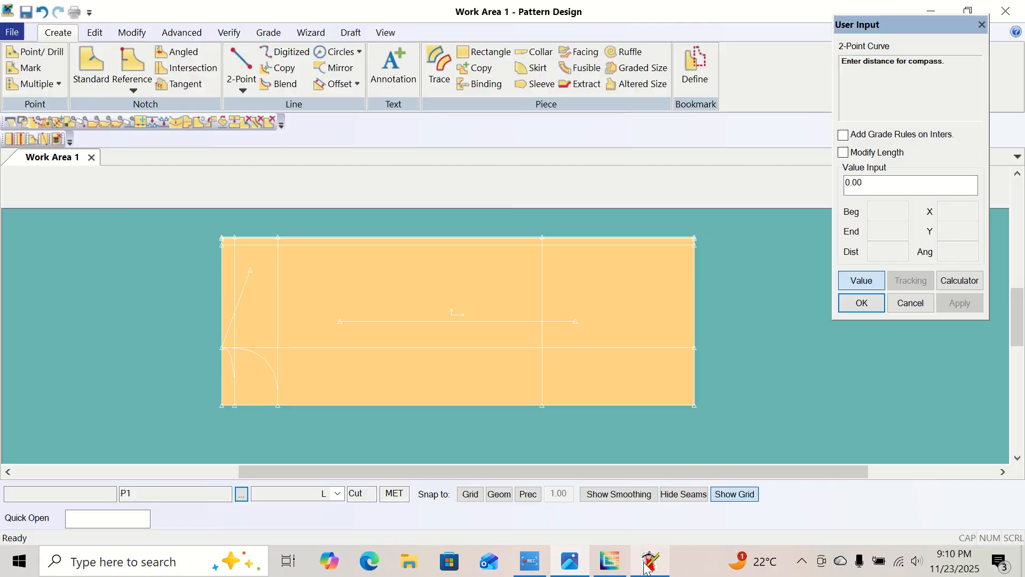
left_click_drag(940, 180, 831, 220)
type("27")
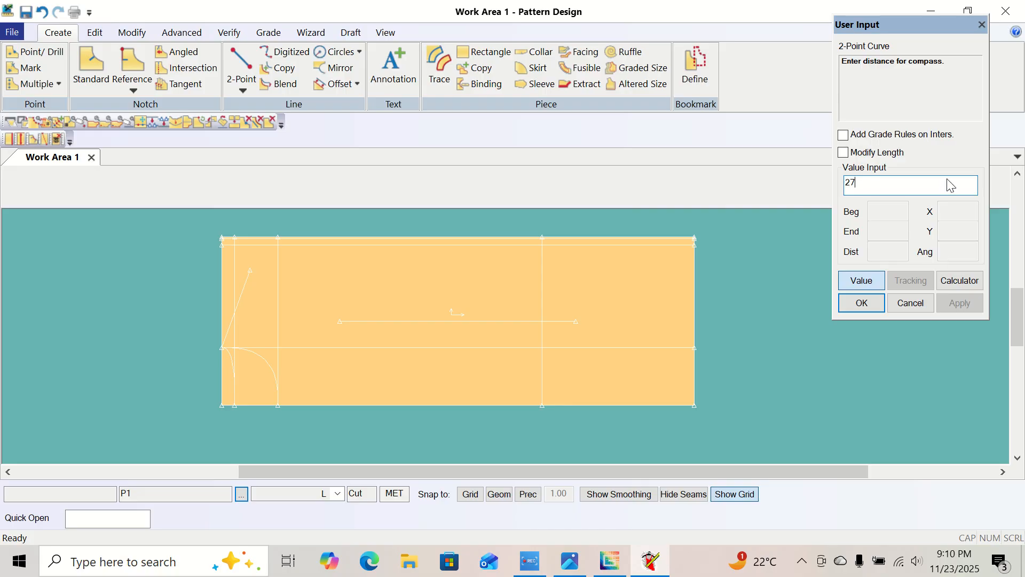
left_click(877, 302)
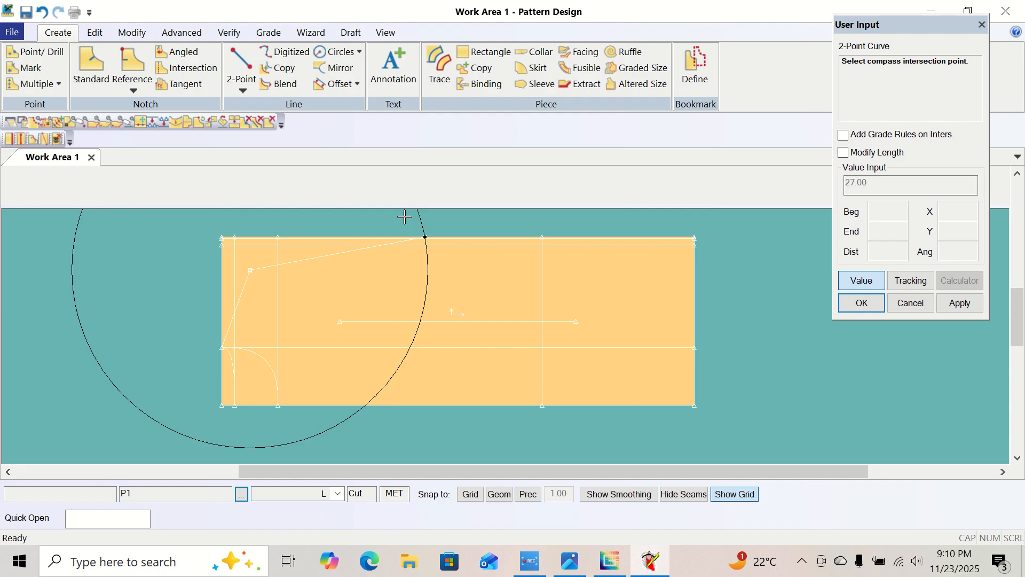
left_click(405, 217)
Bow the armhole curve inward to a length of about 29.81 and finish the 2-Point Curve.
right_click(405, 217)
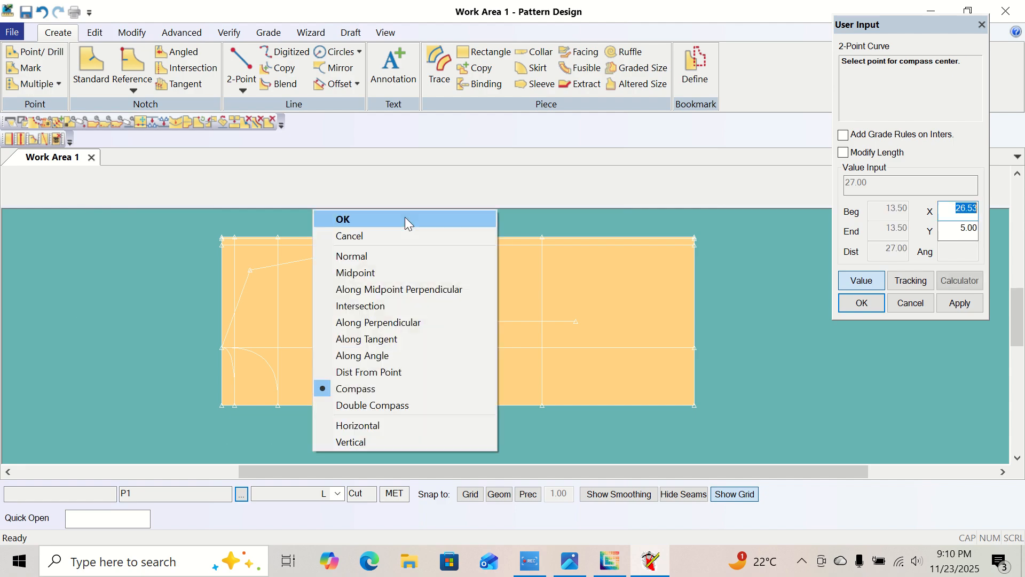
left_click(392, 256)
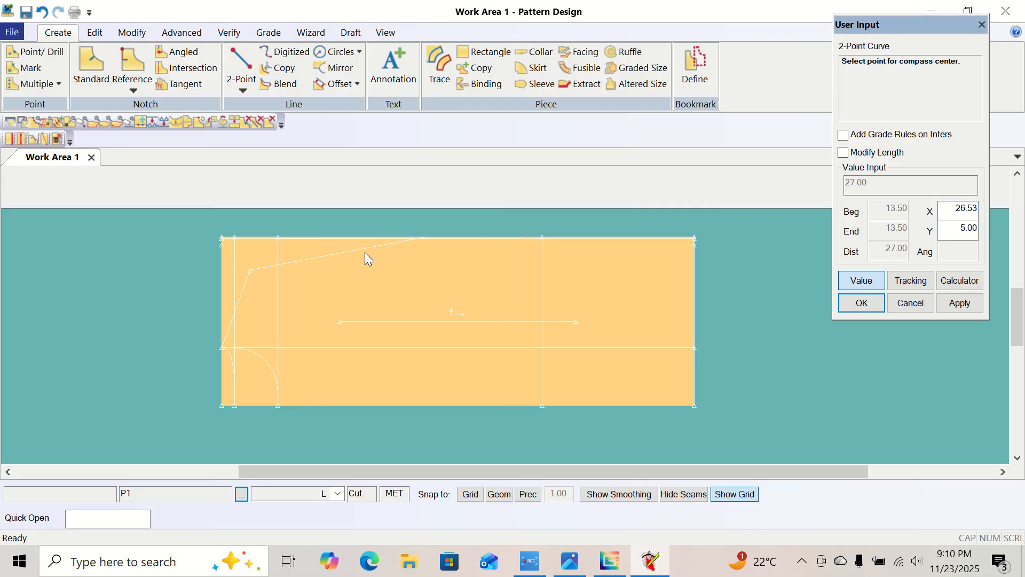
right_click(354, 260)
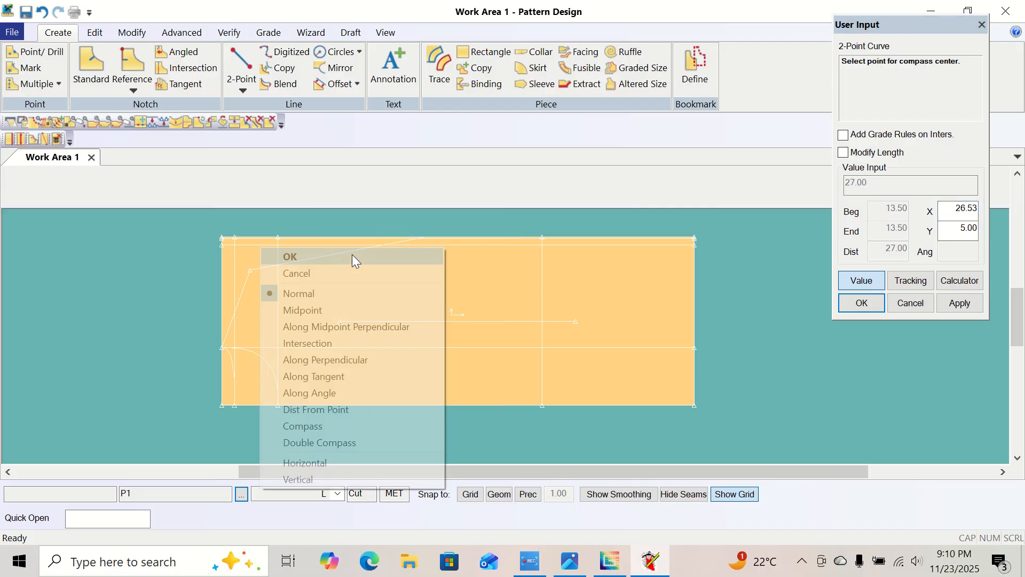
left_click(354, 258)
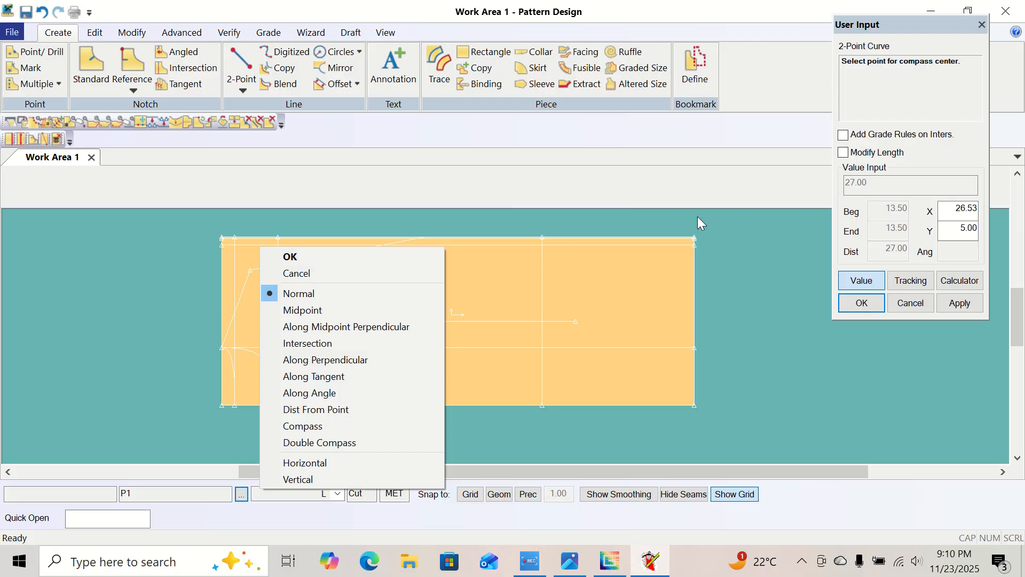
left_click(862, 280)
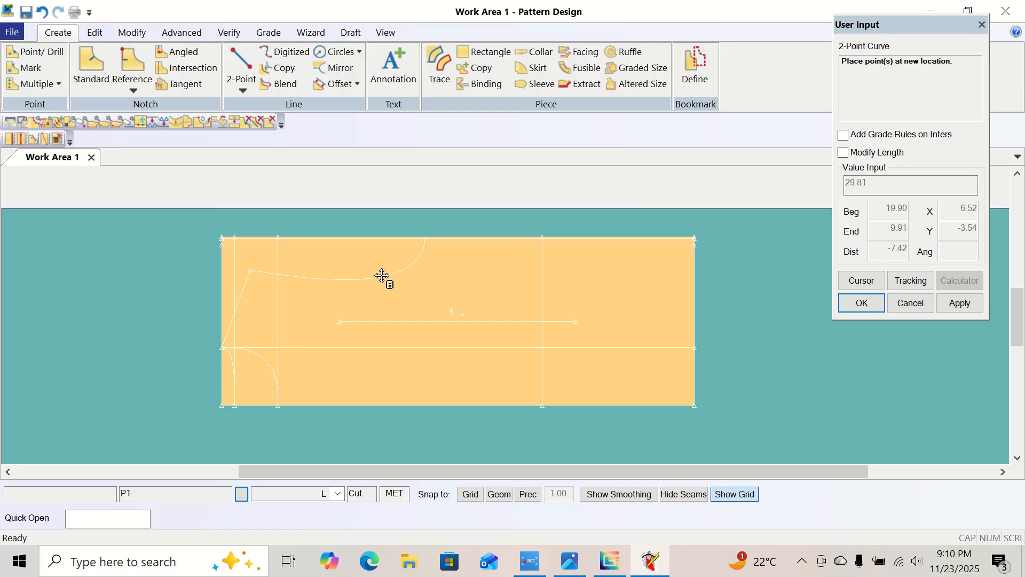
left_click(382, 276)
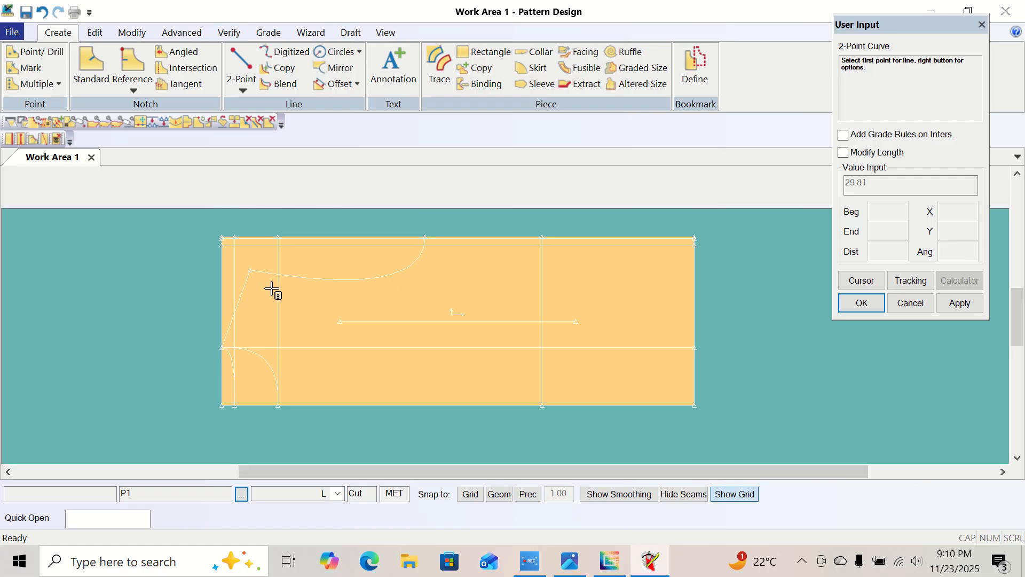
right_click(151, 290)
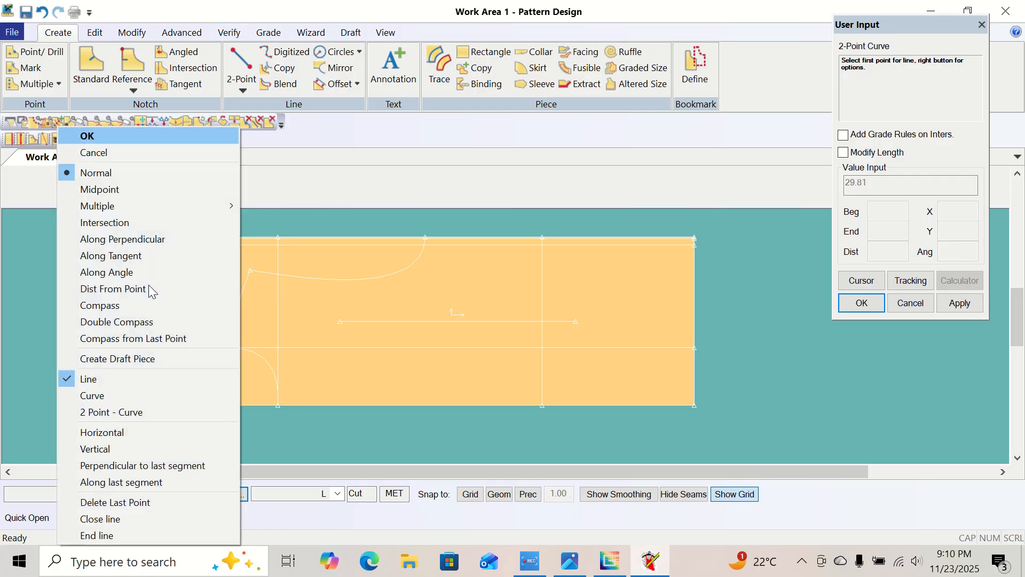
left_click(107, 138)
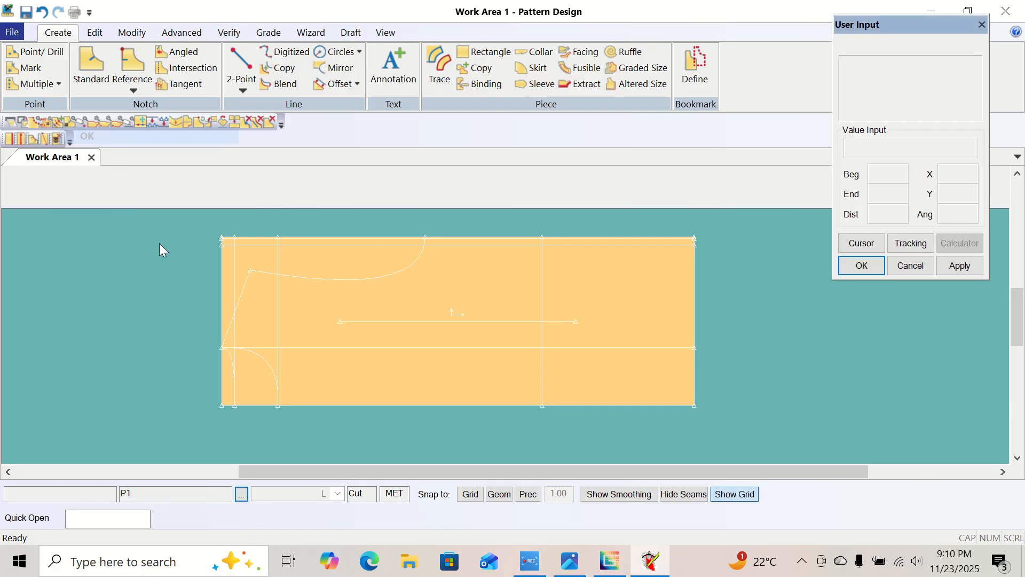
Examine the across front and across back measurements in the other size chart image and return to the pattern work area.
left_click(577, 569)
left_click(1008, 287)
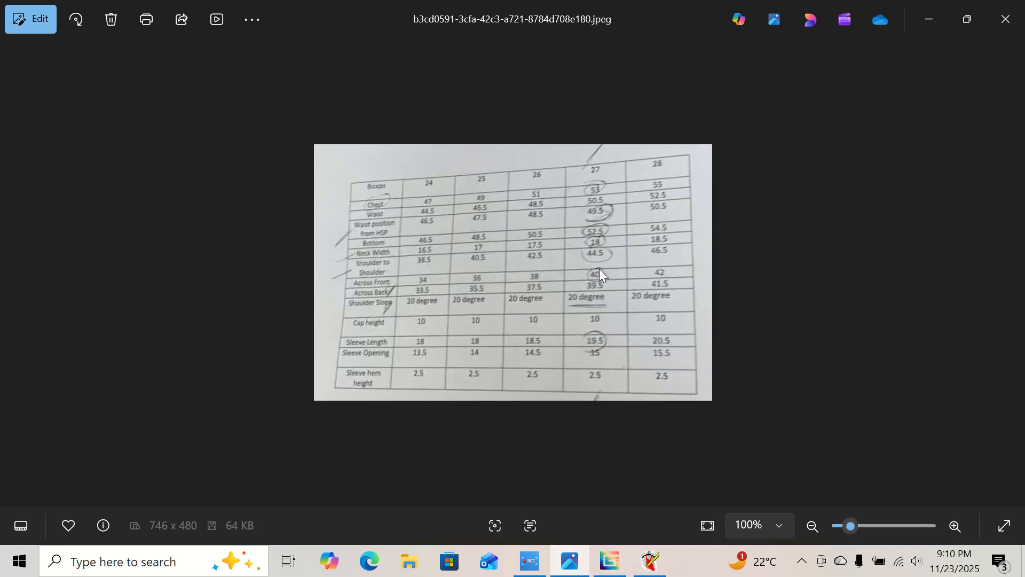
scroll(389, 278, "up", 3)
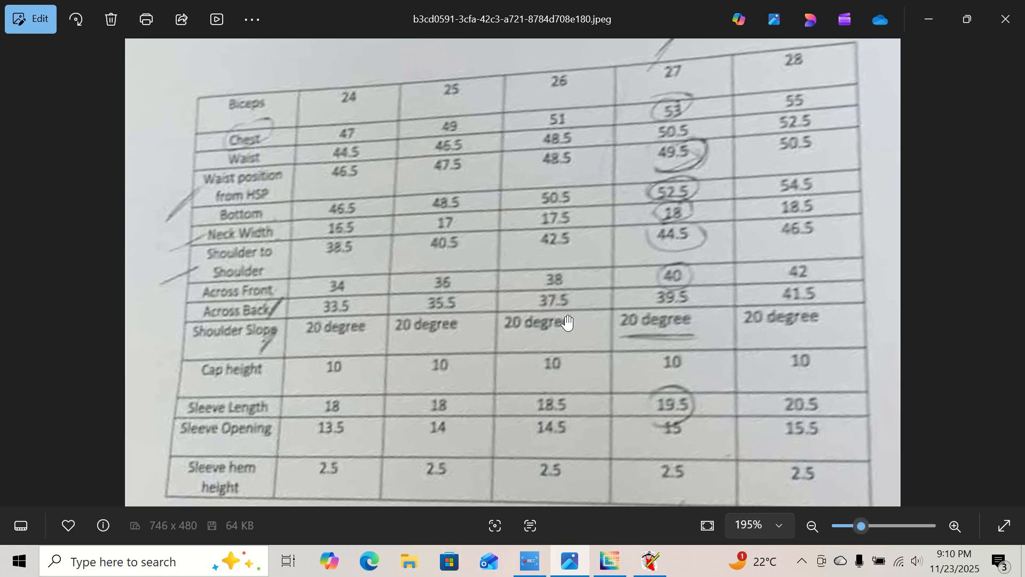
left_click(649, 565)
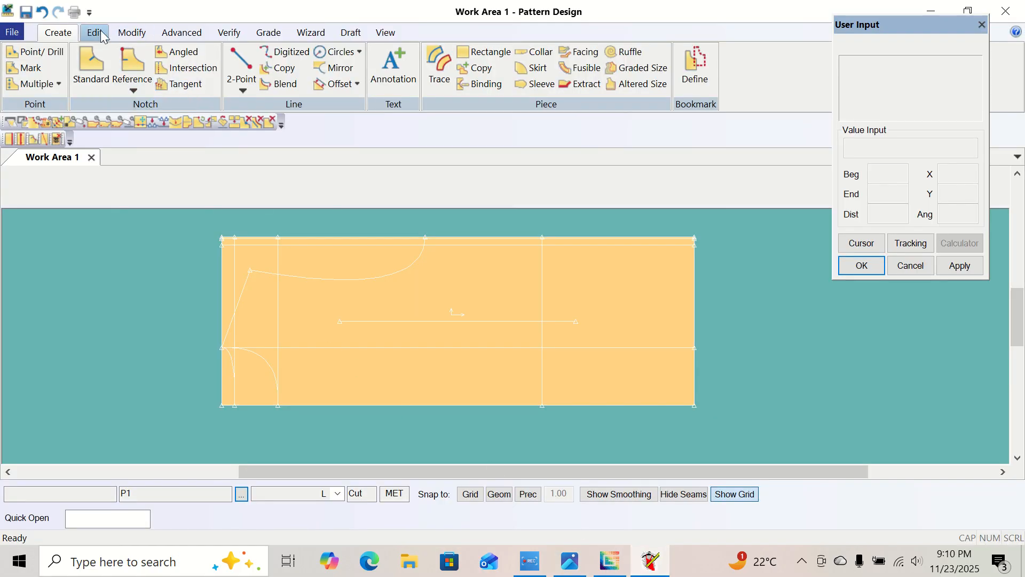
Delete the armhole curve between the shoulder line's outer end and the piece's upper edge.
left_click(131, 33)
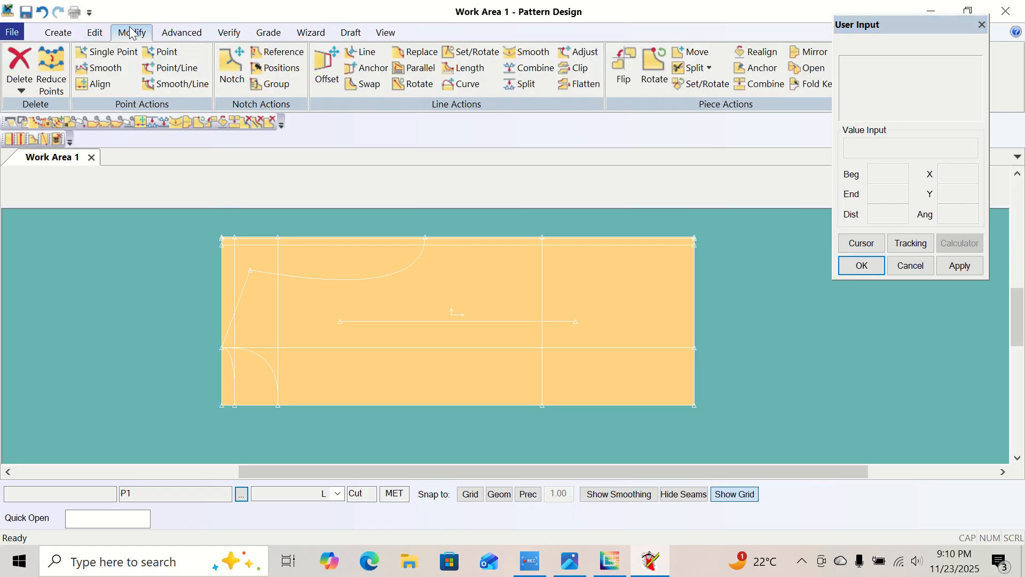
left_click(12, 73)
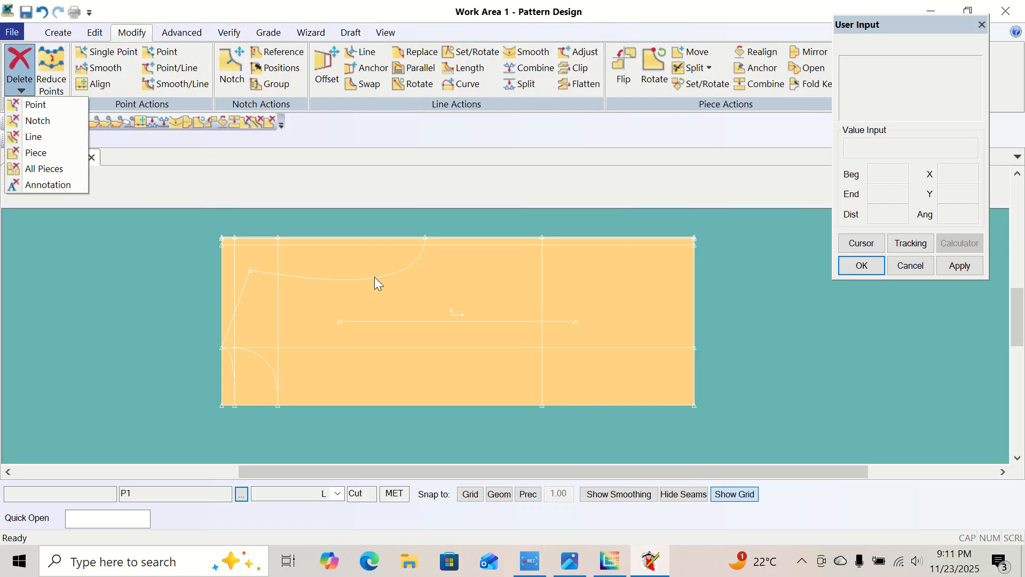
left_click_drag(376, 276, 397, 295)
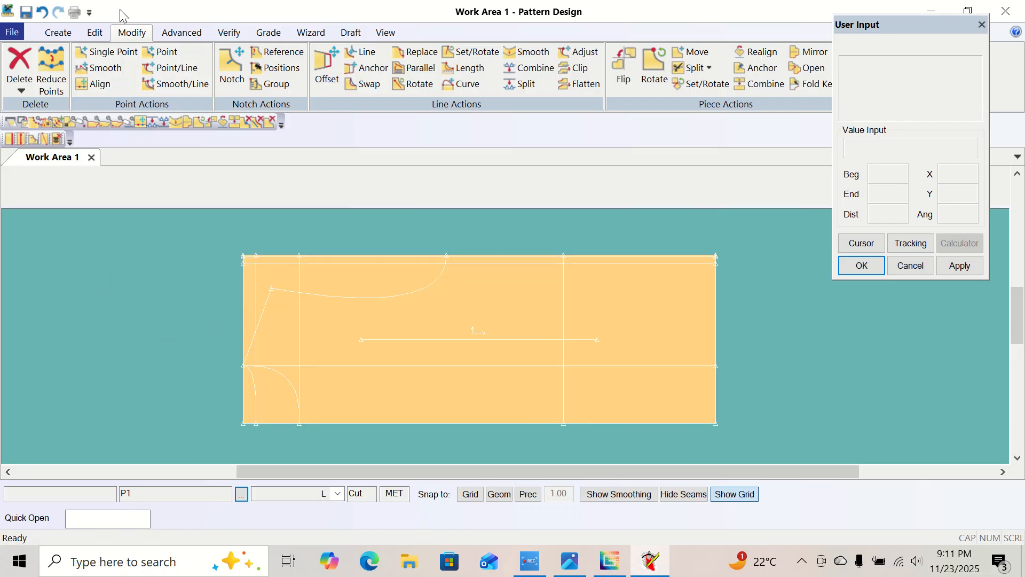
left_click(20, 89)
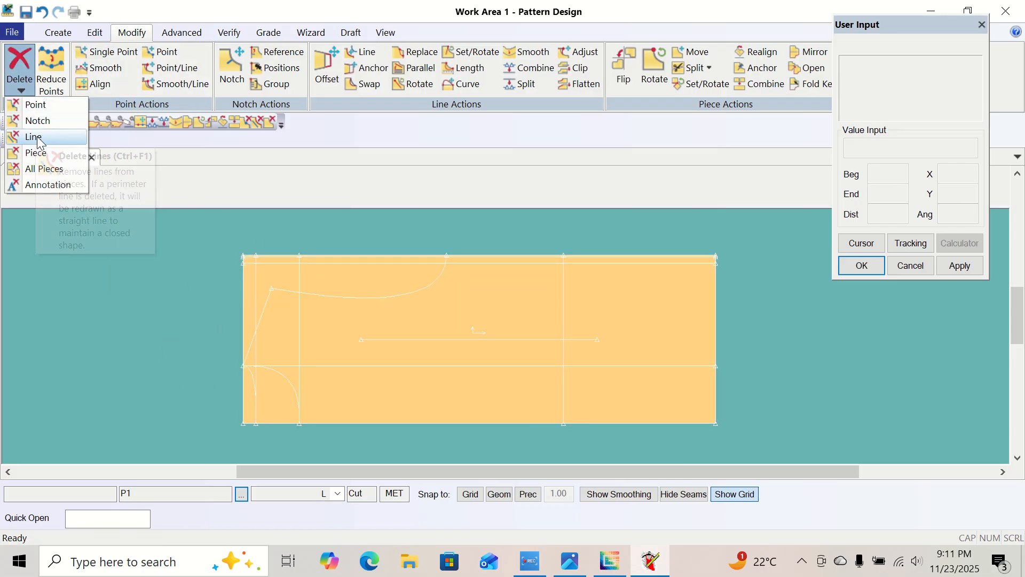
left_click(33, 137)
left_click(355, 303)
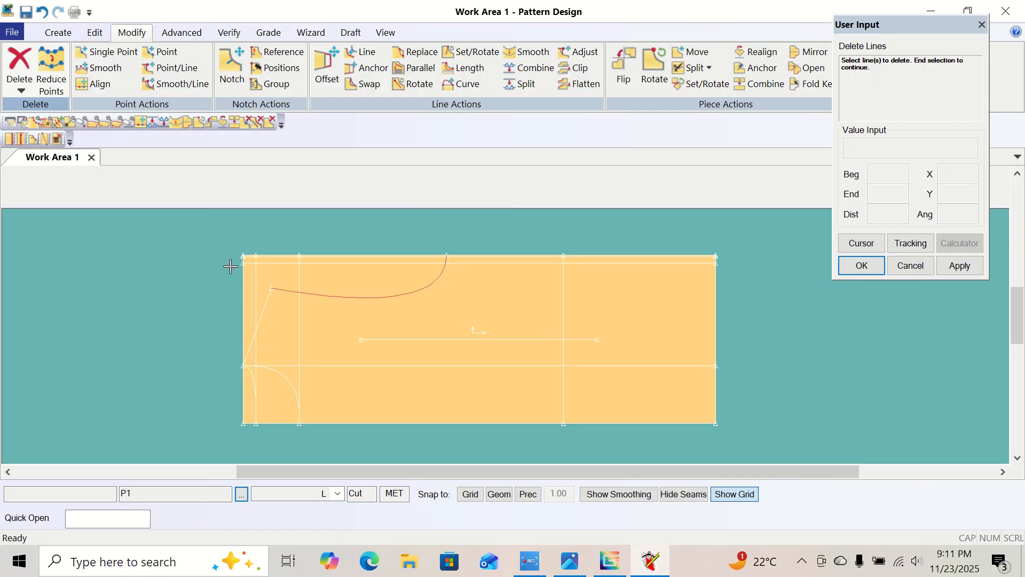
right_click(229, 265)
left_click(229, 266)
right_click(163, 270)
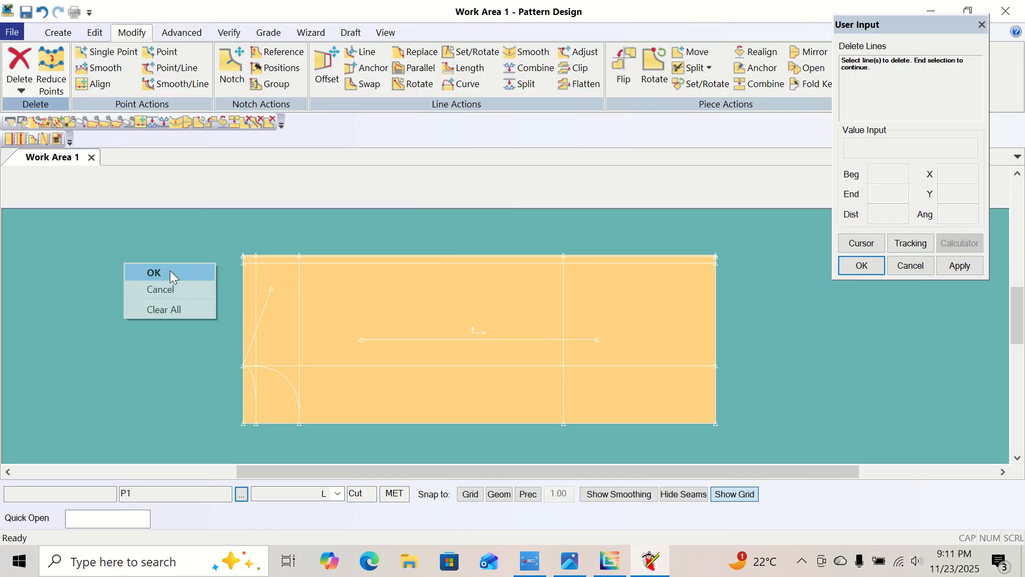
left_click(160, 271)
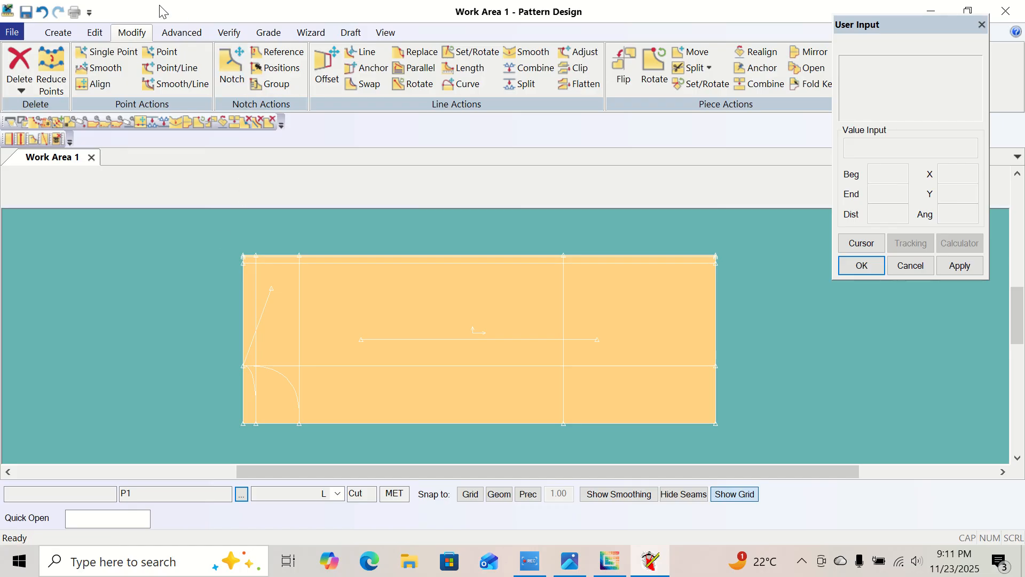
Offset the piece's lower edge inward with Offset Even, using a distance of -19, as the across front guide line.
left_click(59, 33)
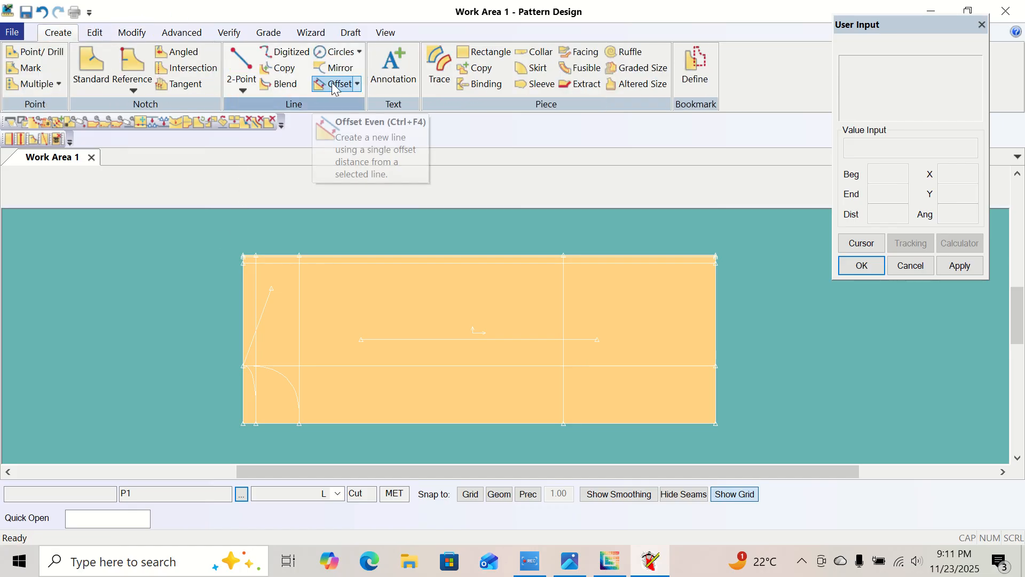
left_click(356, 84)
left_click(356, 101)
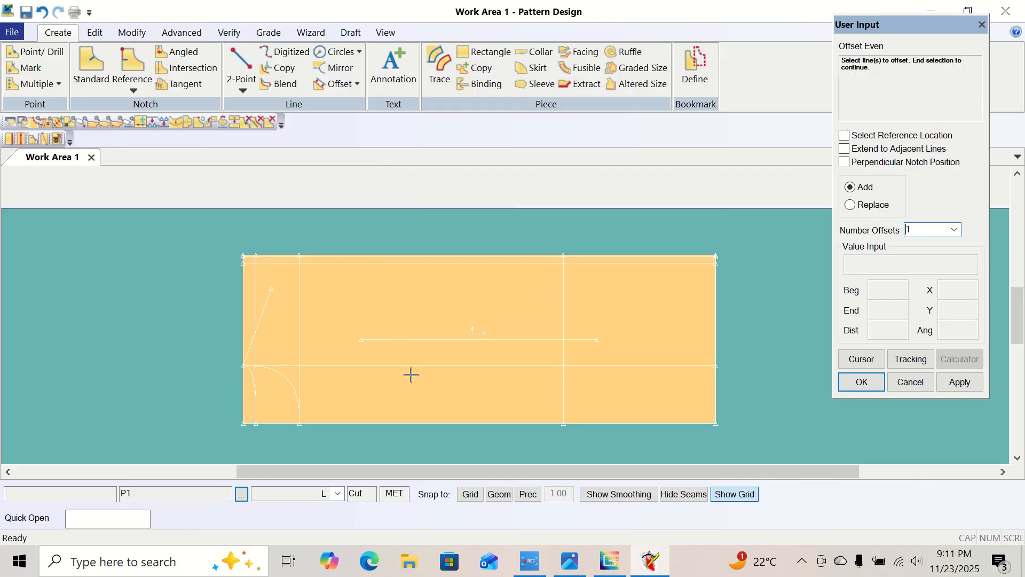
left_click(340, 424)
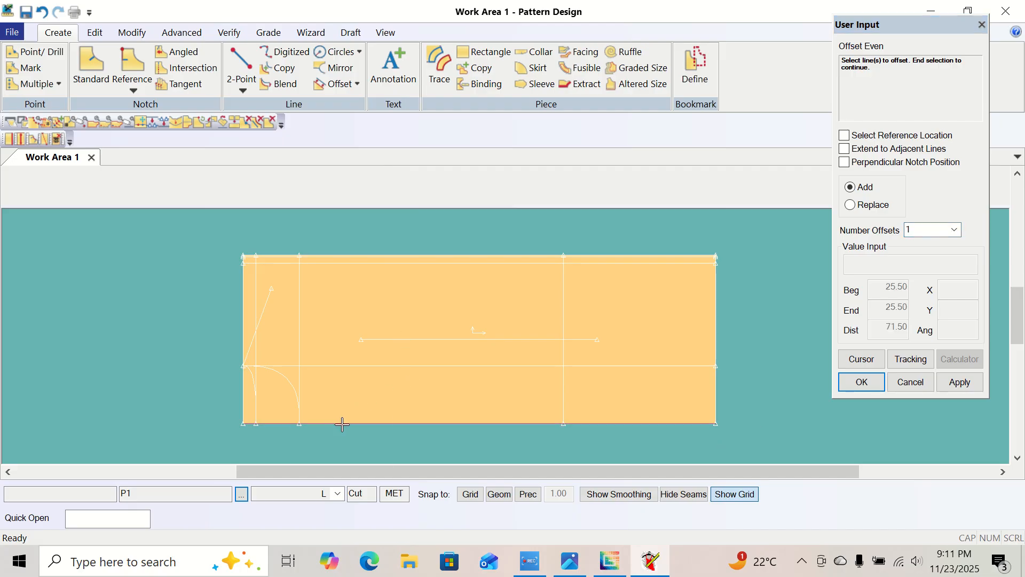
right_click(342, 424)
left_click(344, 426)
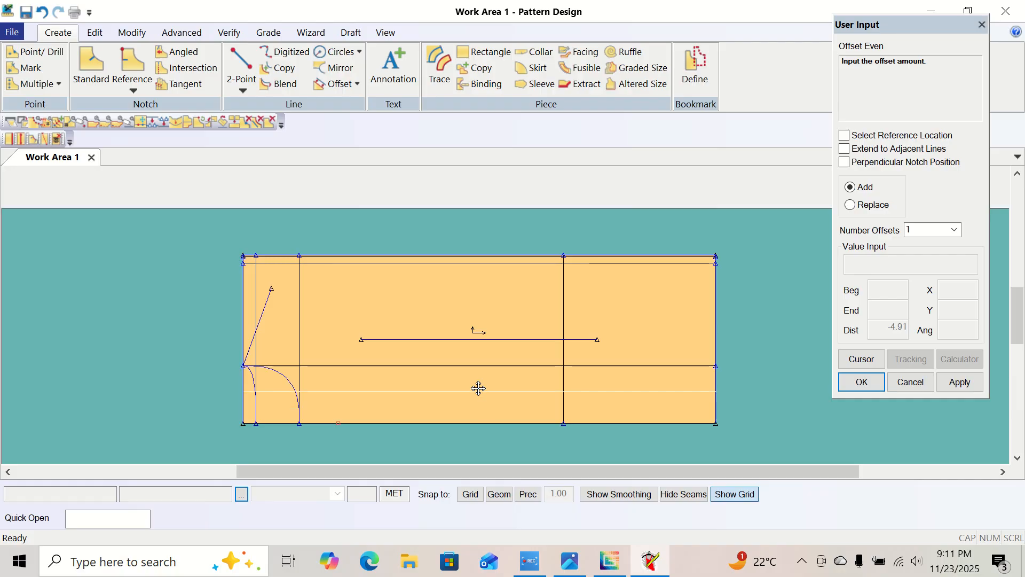
left_click(486, 314)
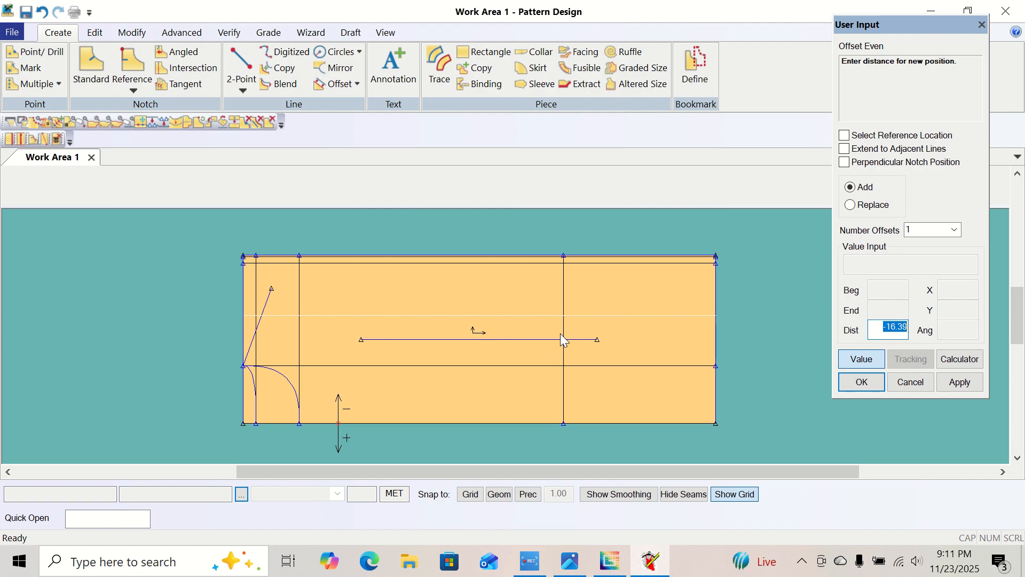
key("BackSpace")
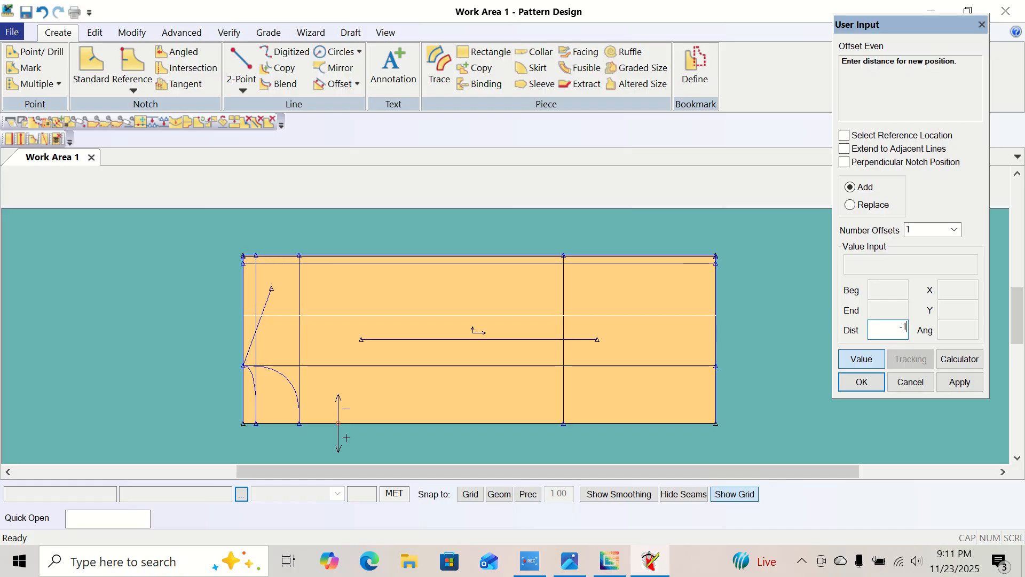
type("-19")
key("Return")
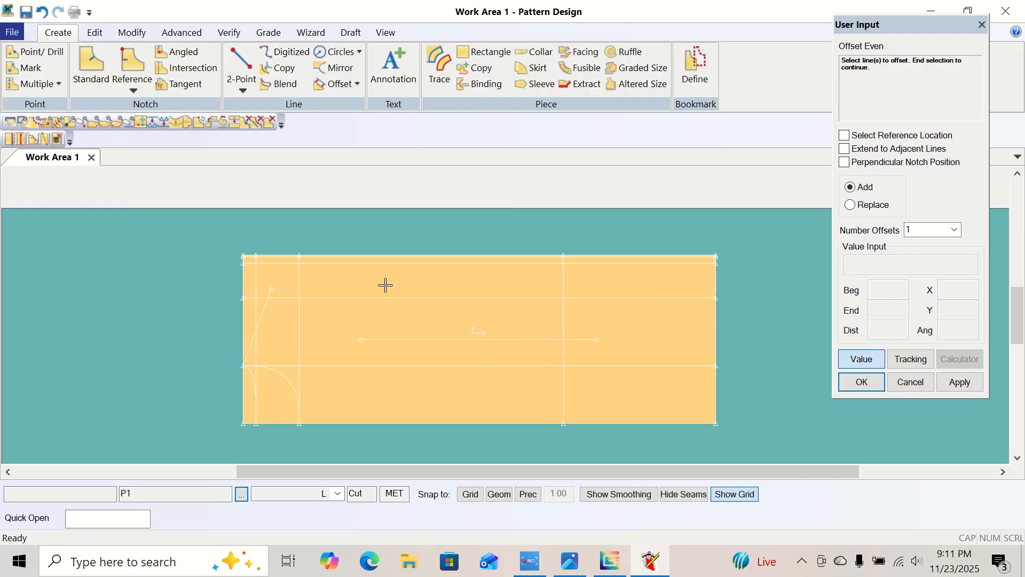
Offset the lower edge inward again by half the size L across back measurement of 37.5 from the size chart, and finish Offset Even.
left_click(377, 423)
right_click(380, 425)
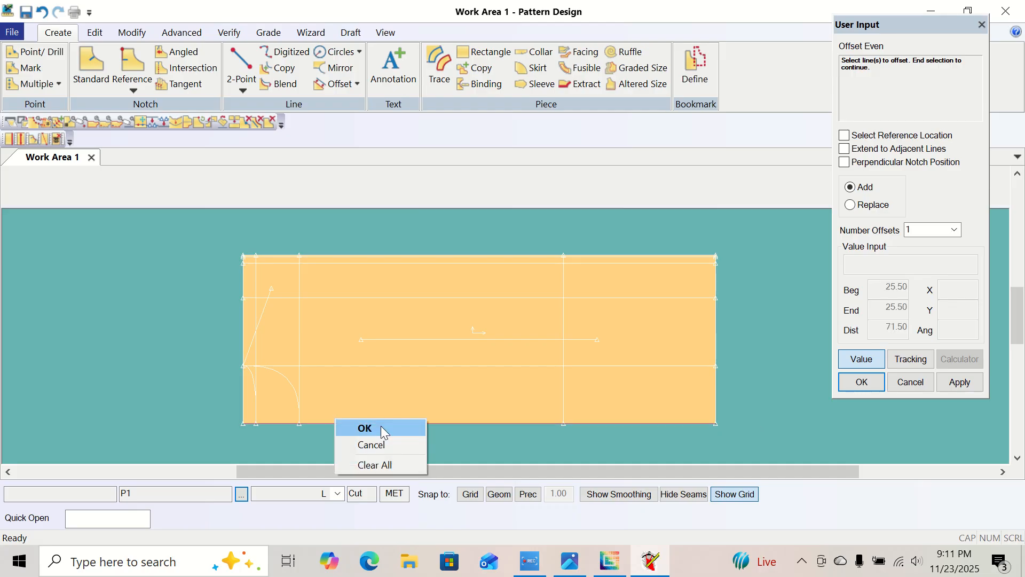
left_click(381, 429)
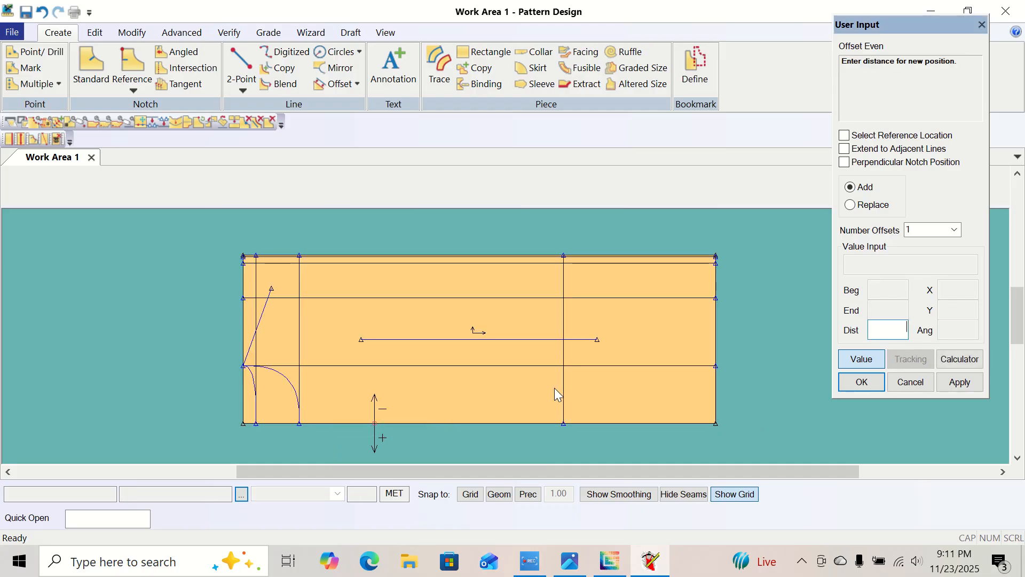
left_click(570, 561)
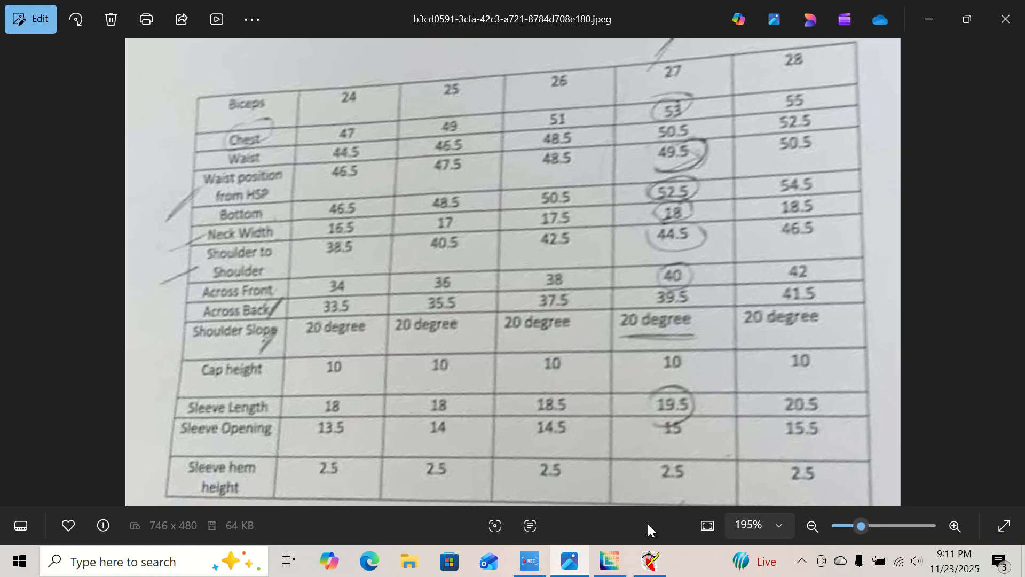
left_click(650, 561)
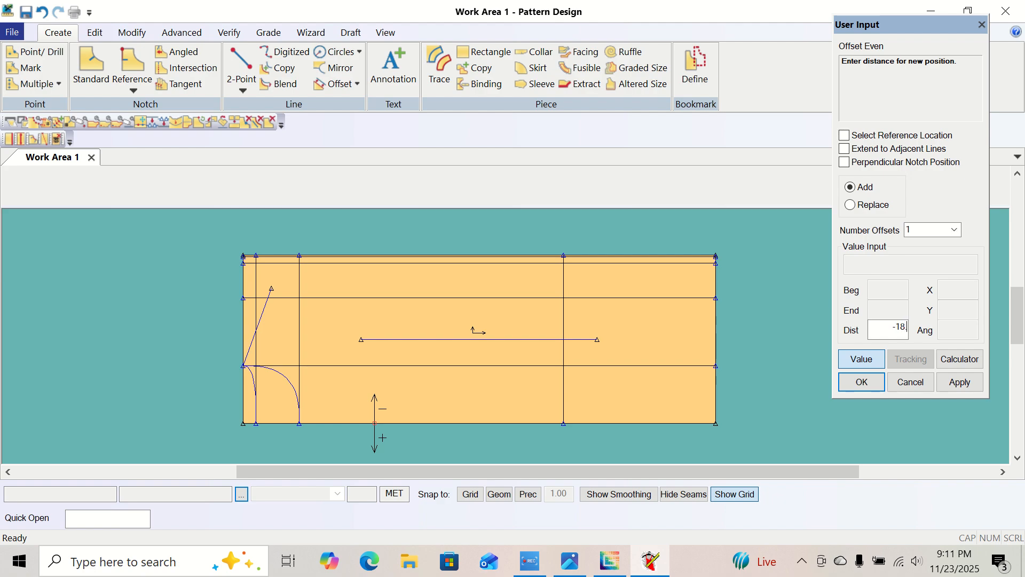
key("Return")
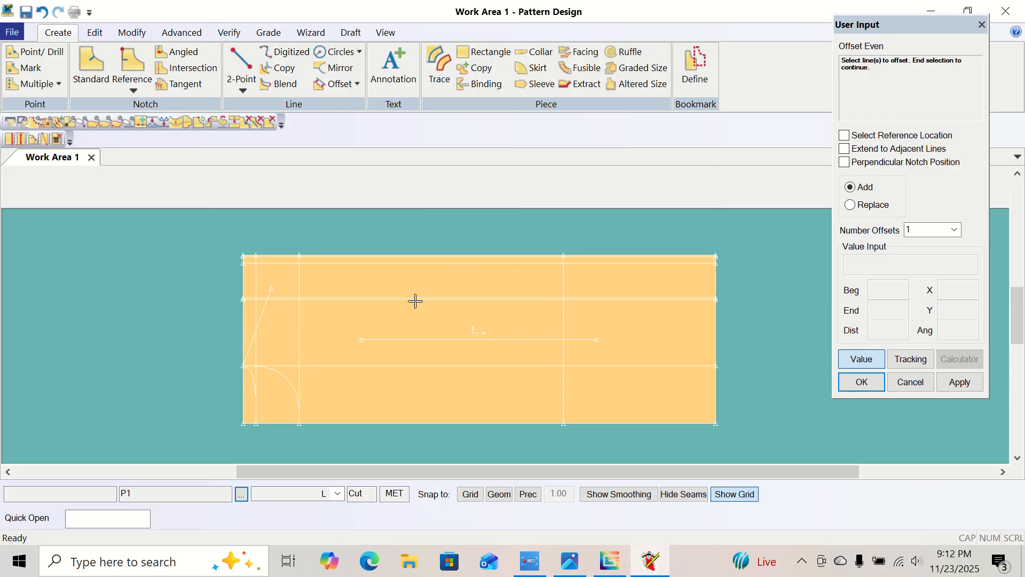
right_click(107, 276)
left_click(110, 278)
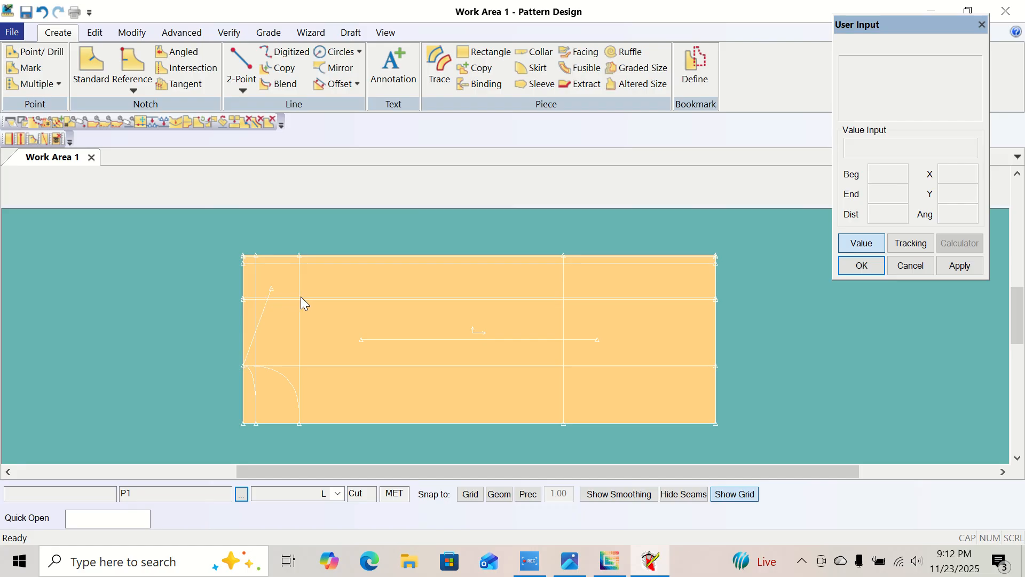
right_click(143, 257)
left_click(113, 271)
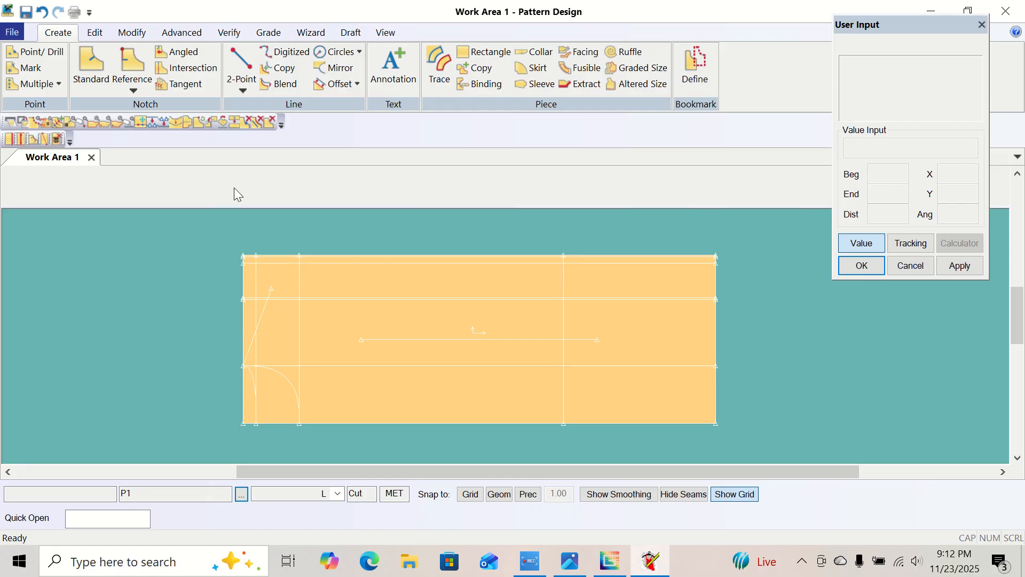
Start a 2-Point Curve at the shoulder line's outer end and centre the compass on that same point.
left_click(243, 90)
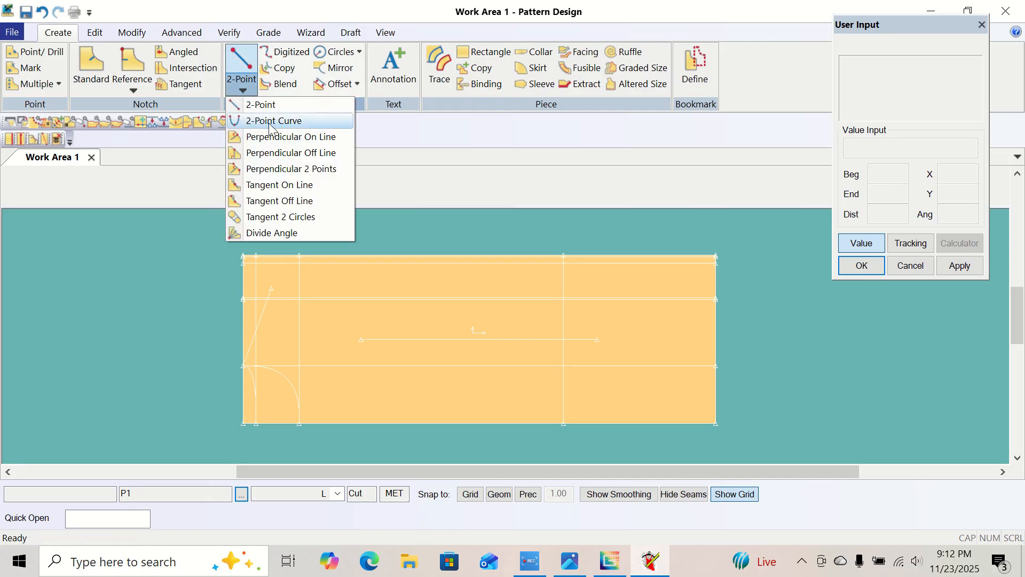
left_click(385, 32)
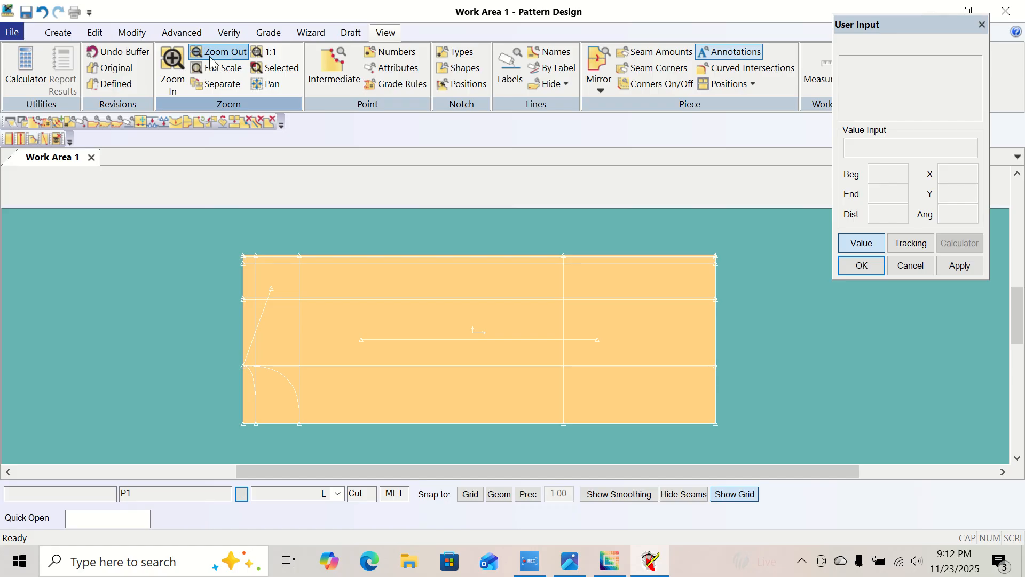
left_click(173, 67)
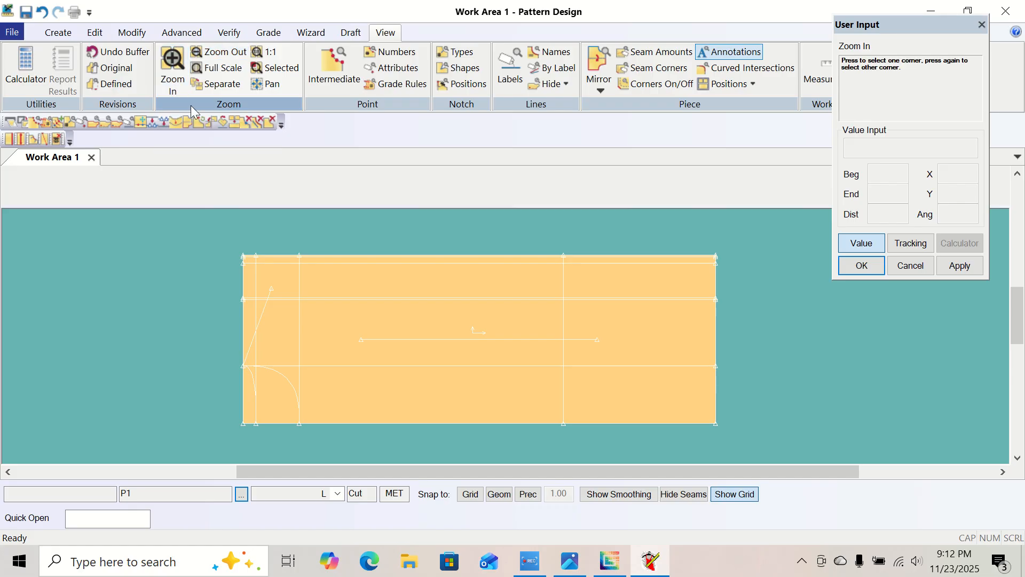
left_click(229, 242)
left_click(750, 334)
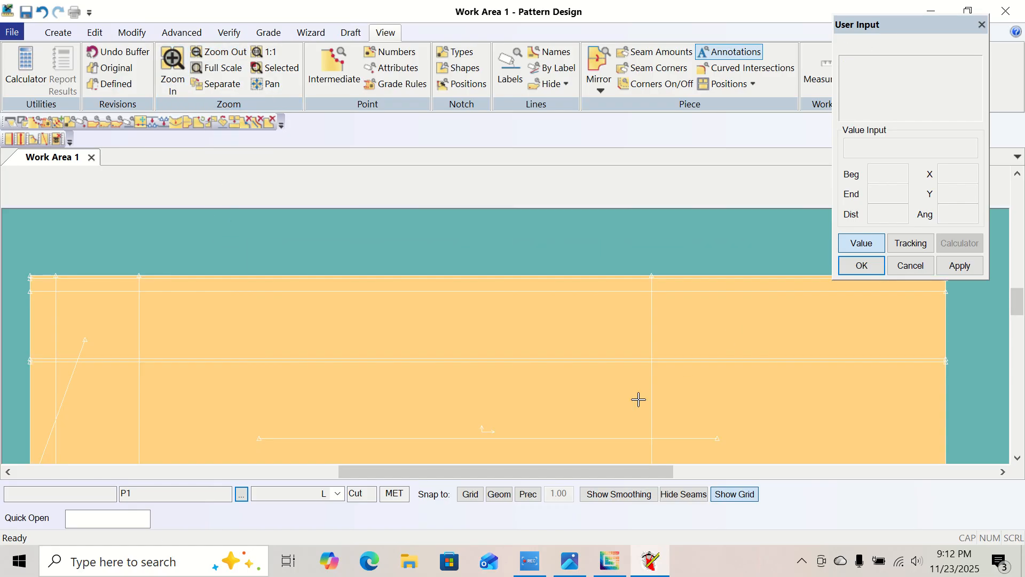
left_click(57, 33)
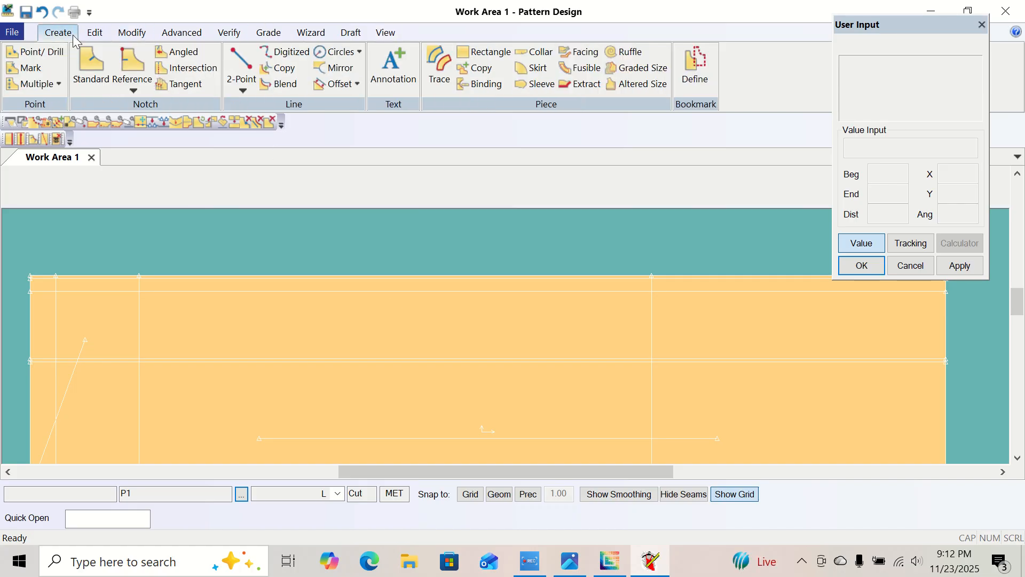
left_click(246, 86)
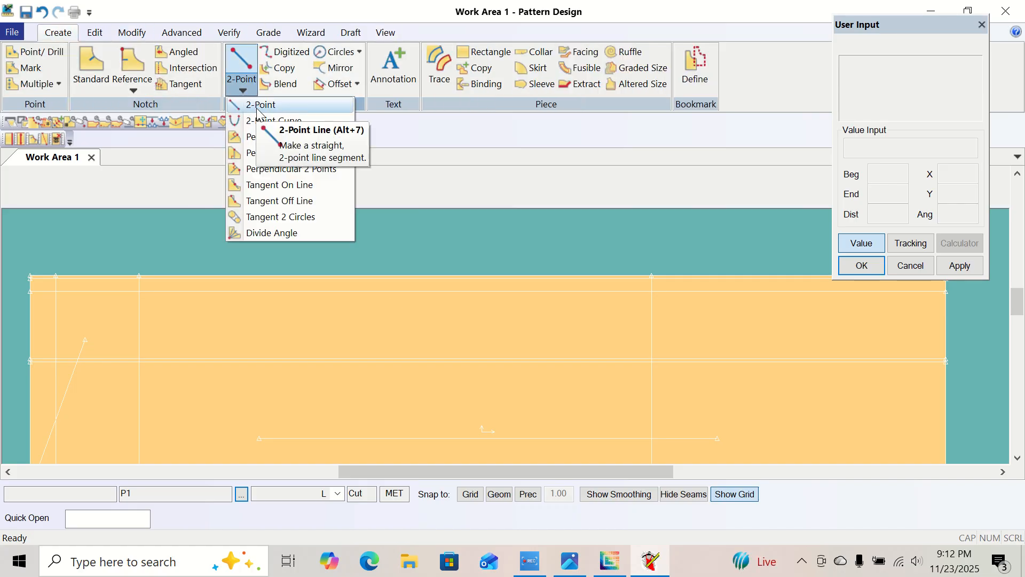
left_click(266, 121)
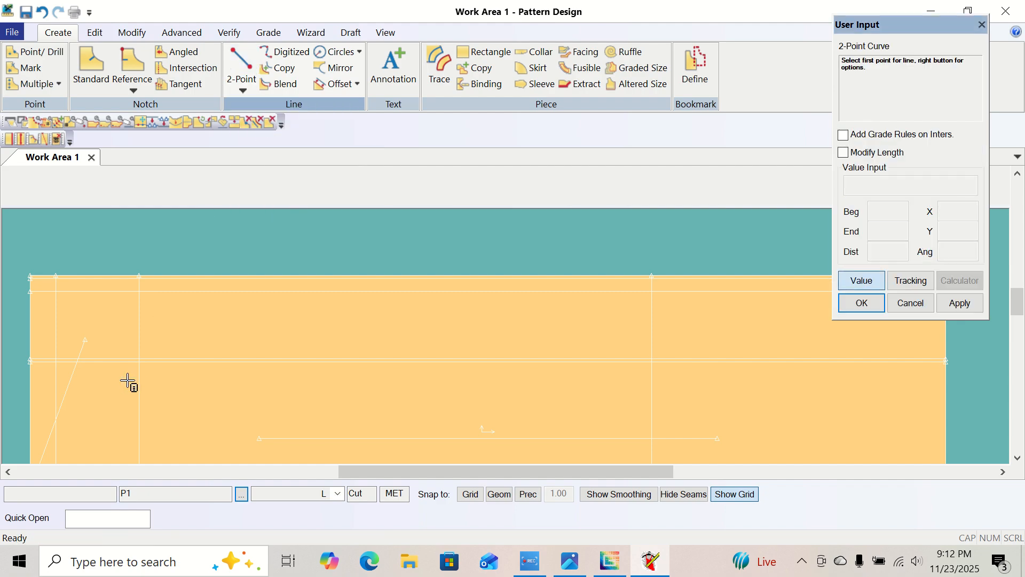
left_click(94, 337)
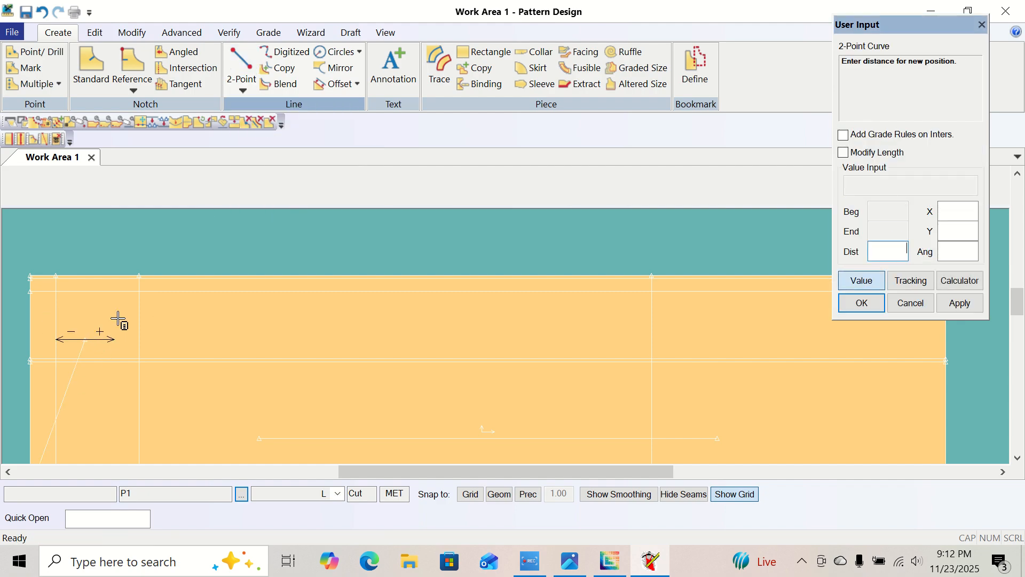
right_click(118, 320)
left_click(96, 309)
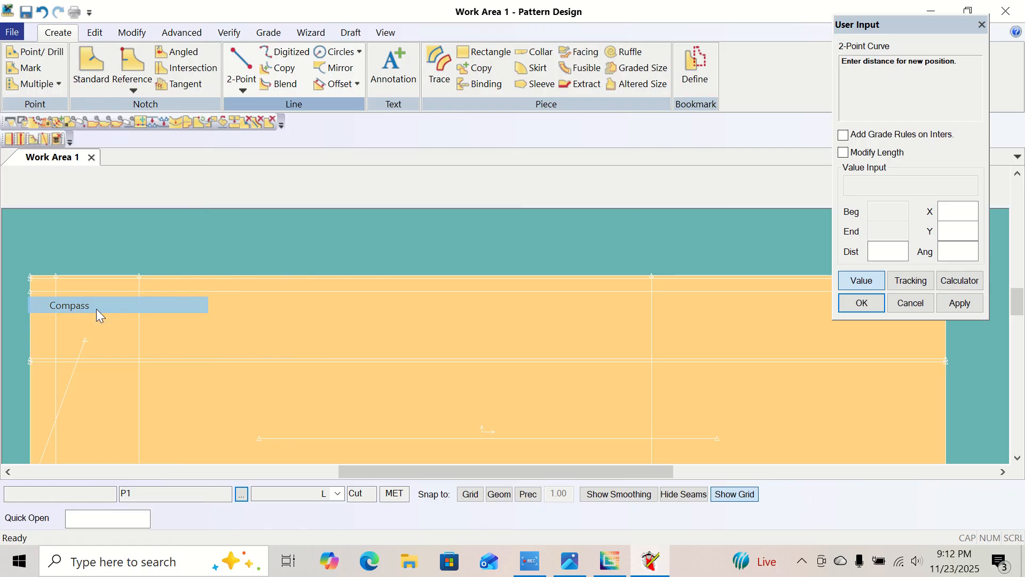
right_click(96, 309)
left_click(96, 309)
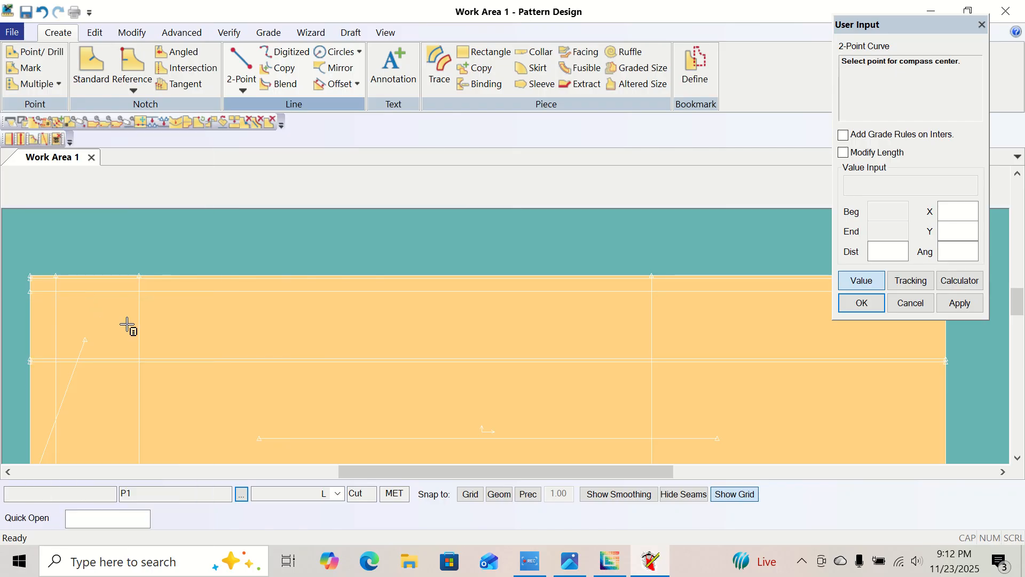
left_click(85, 342)
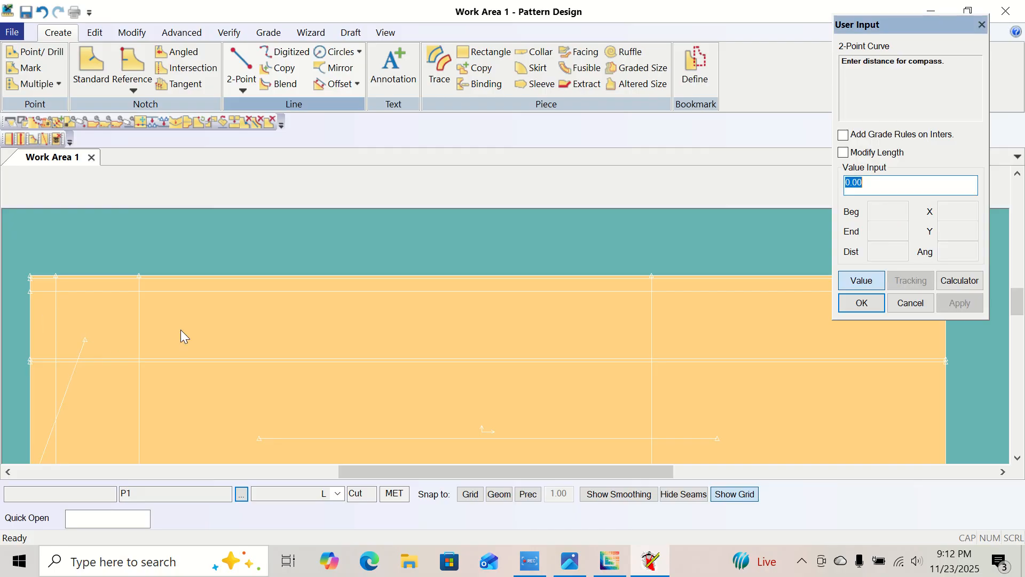
Check the size L armhole straight in the size chart, set the compass distance to 27, and end the curve on the piece's upper edge.
left_click(871, 186)
left_click_drag(872, 182, 820, 187)
left_click(565, 566)
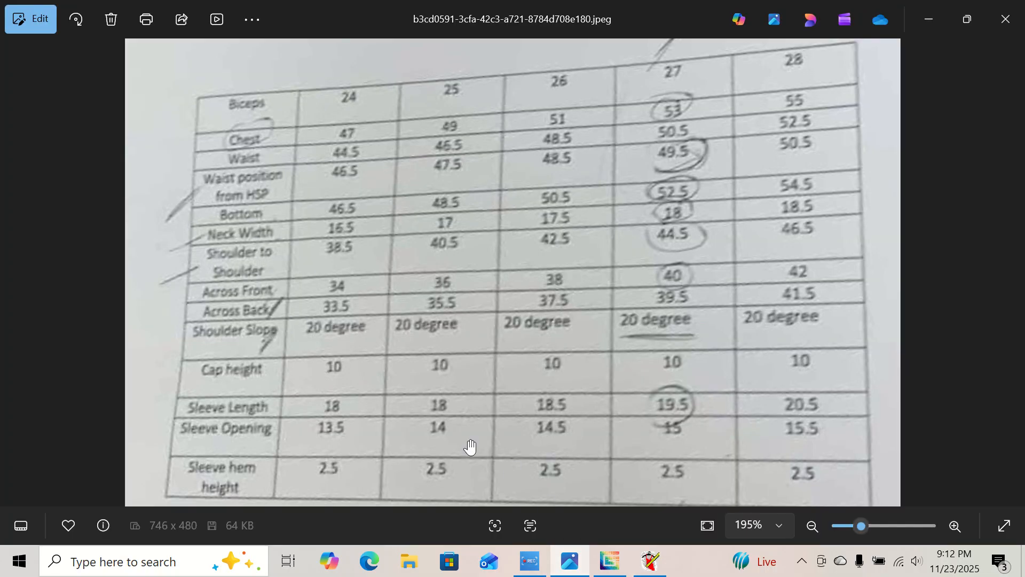
left_click(14, 267)
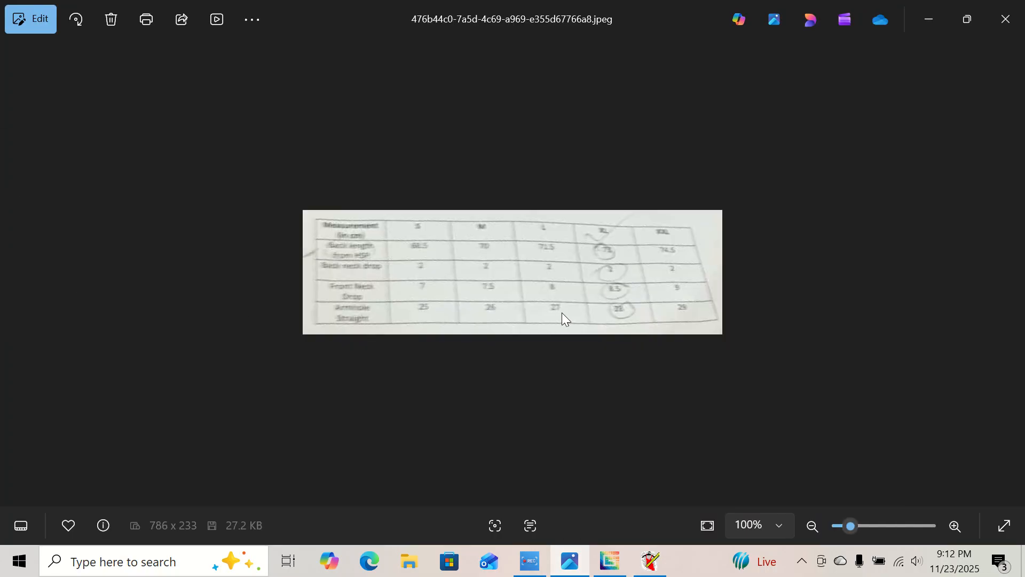
left_click(652, 562)
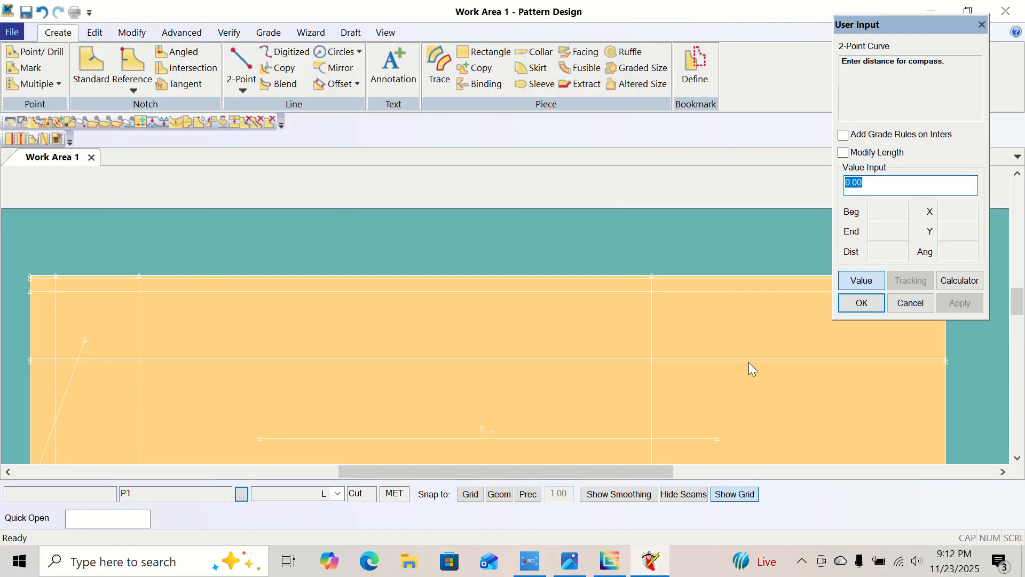
type("27")
key("Return")
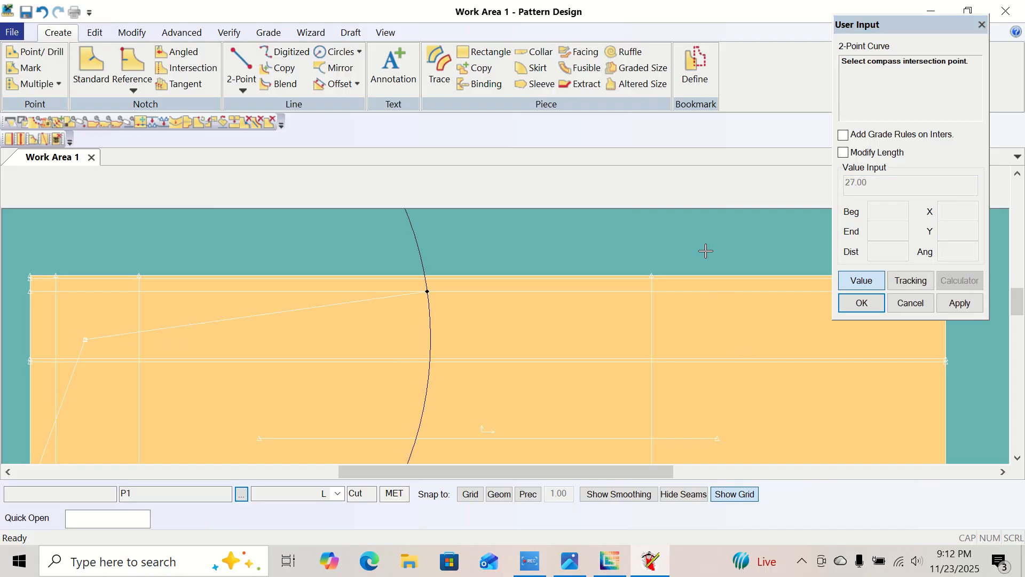
left_click(398, 271)
Switch to cursor placement and bow the armhole curve inward toward the across front and across back guide lines.
right_click(399, 270)
left_click(386, 303)
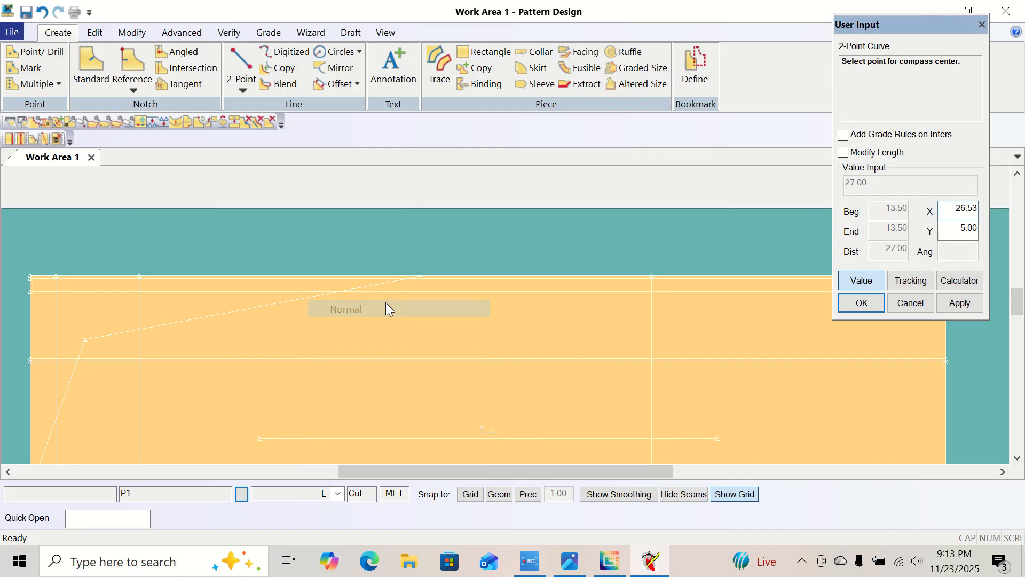
left_click(866, 285)
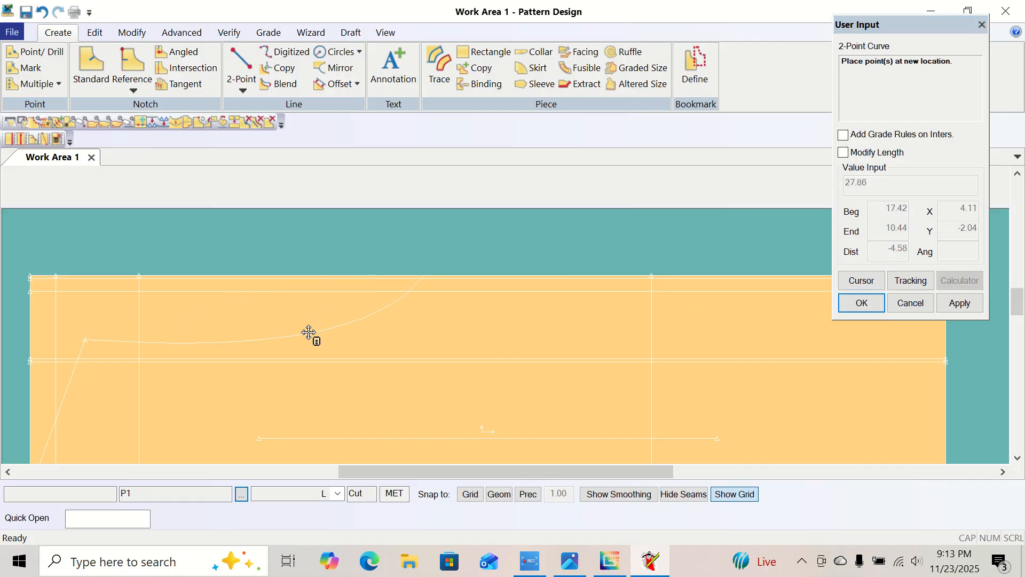
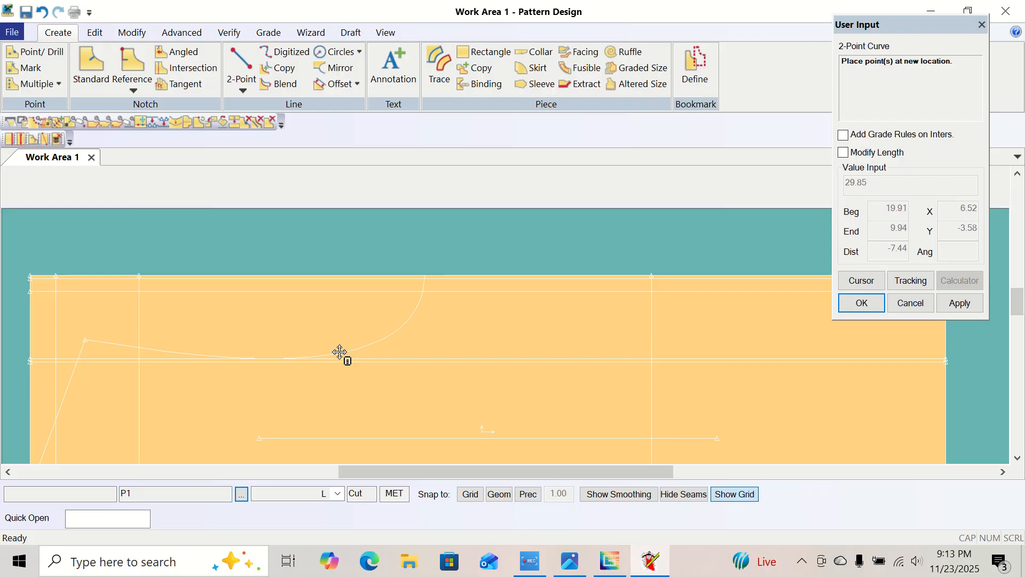
Place the armhole curve against the upper of the two close guide lines, about 29.9 long, and finish the 2-Point Curve.
left_click(340, 352)
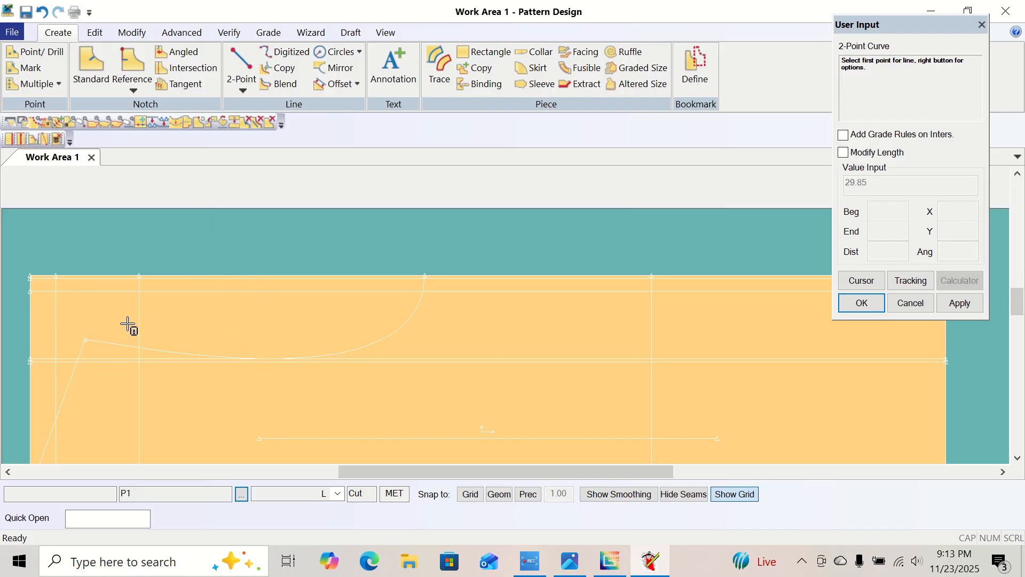
right_click(154, 218)
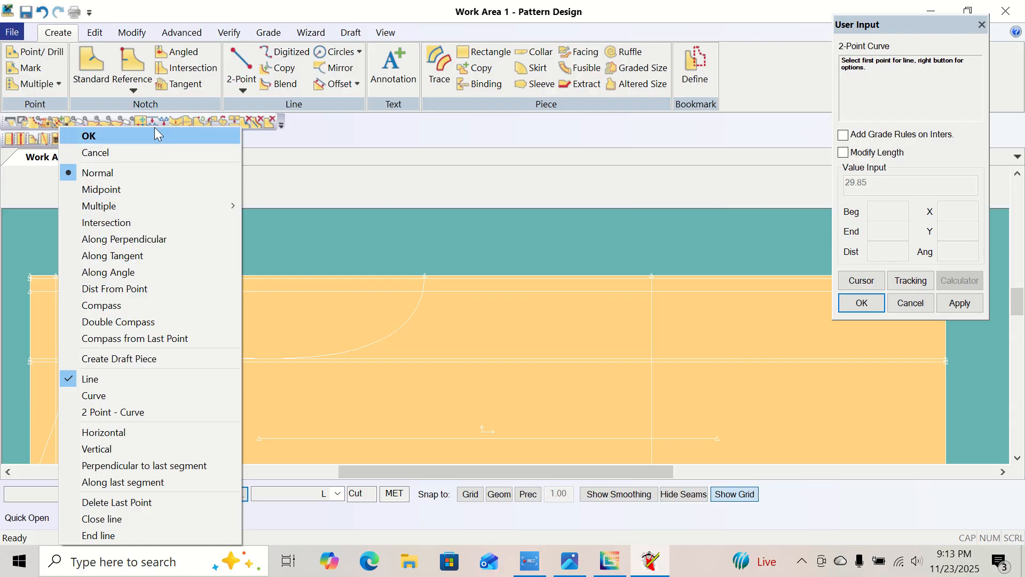
left_click(156, 133)
right_click(178, 255)
left_click(207, 270)
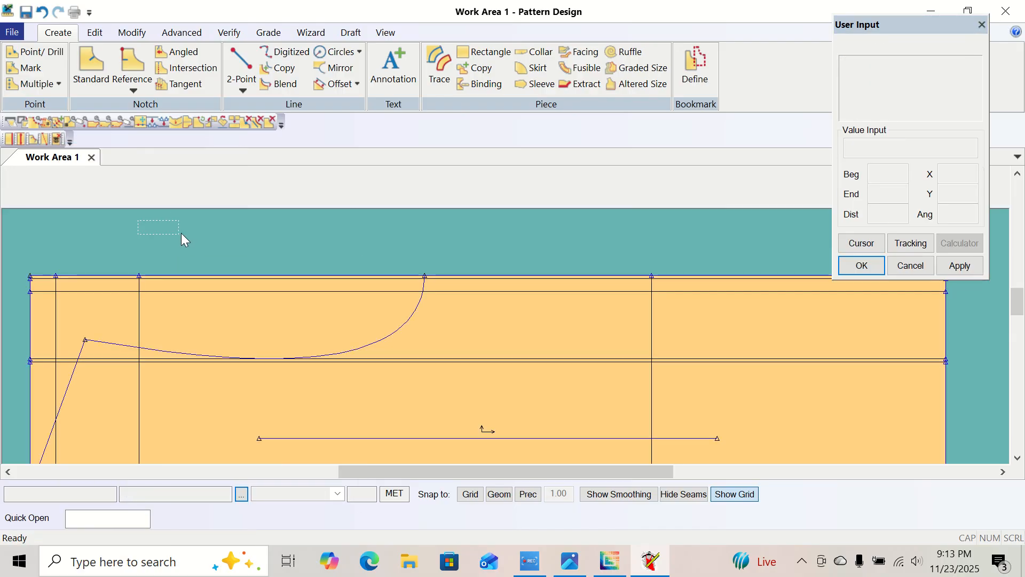
Start a second 2-Point Curve at the shoulder line's outer end and set a compass distance of 27 centred on that point.
left_click(243, 85)
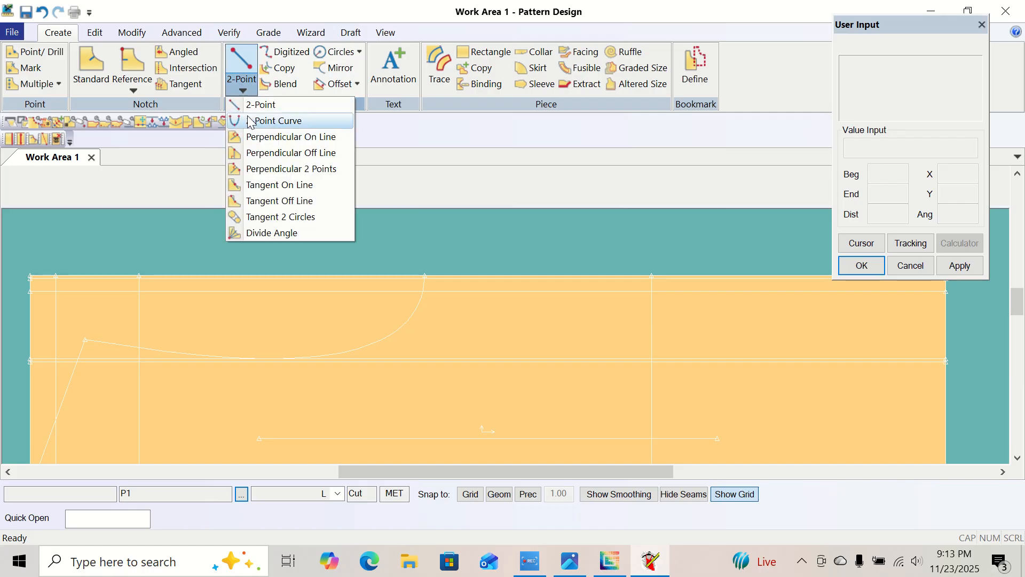
left_click(259, 121)
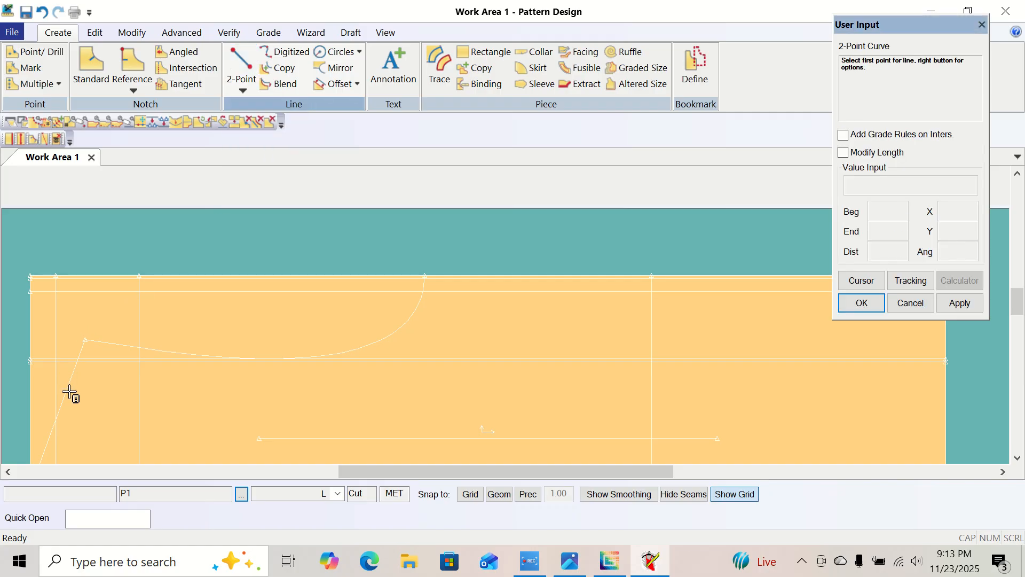
left_click(93, 341)
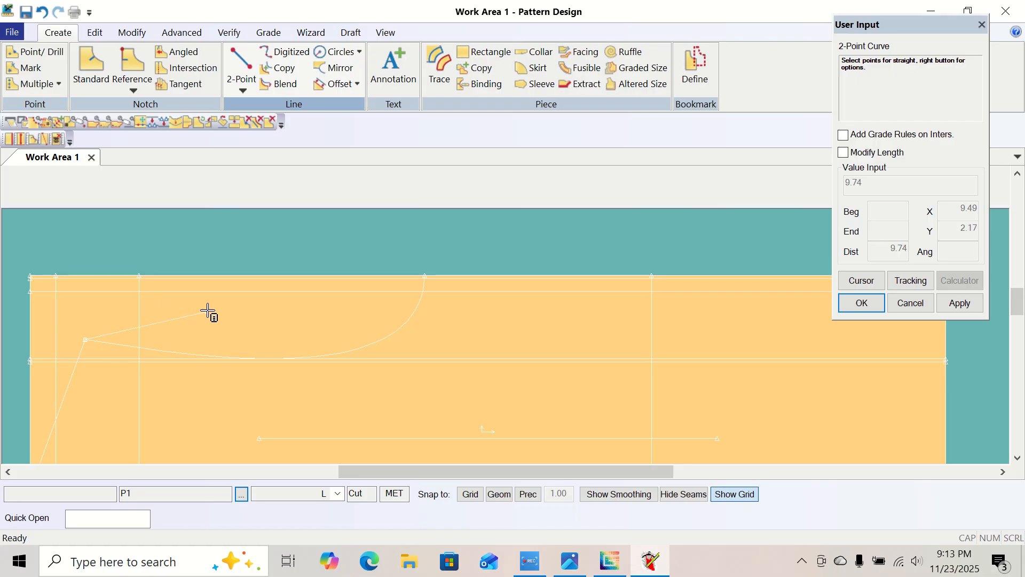
right_click(209, 312)
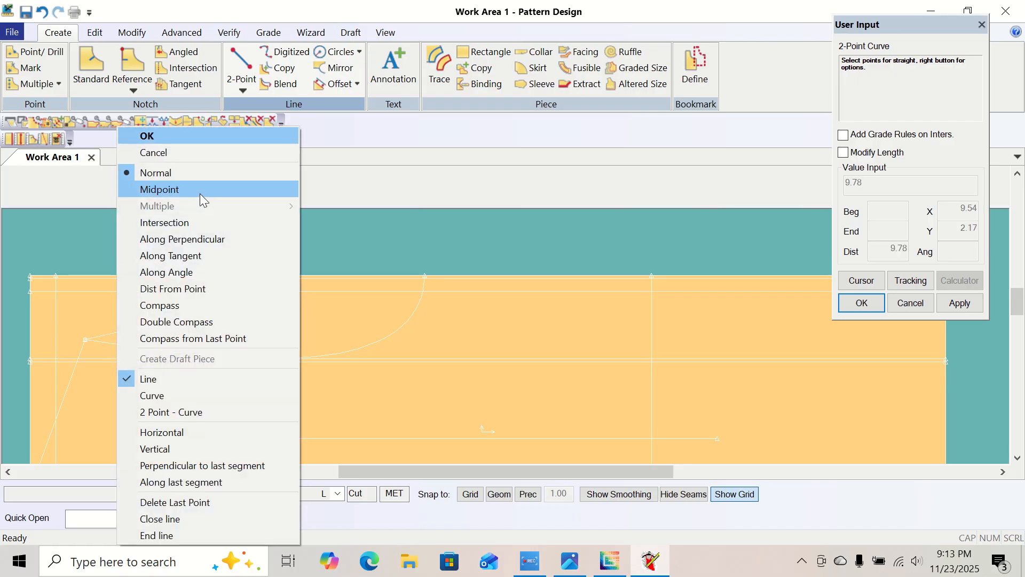
left_click(191, 305)
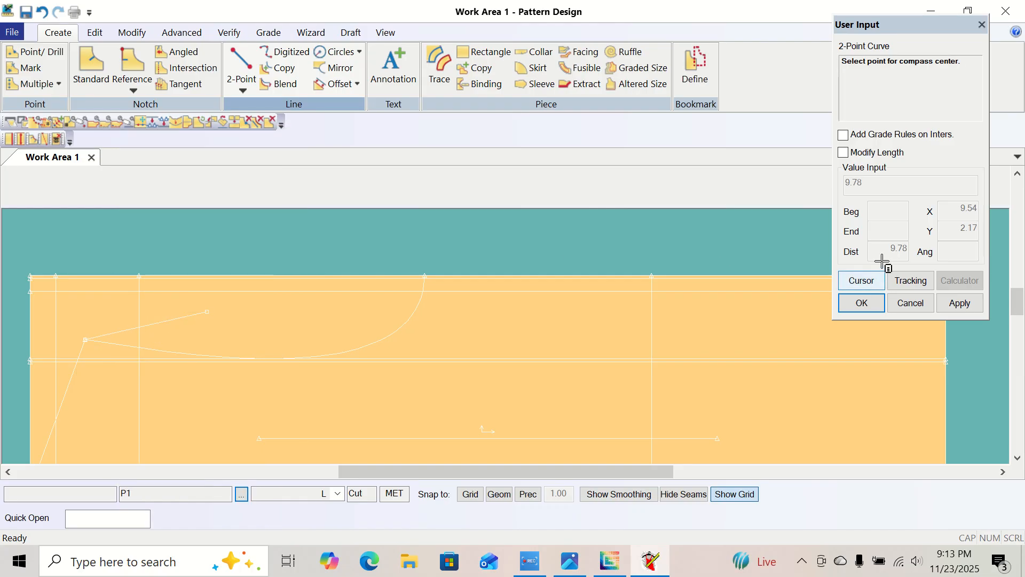
left_click(86, 340)
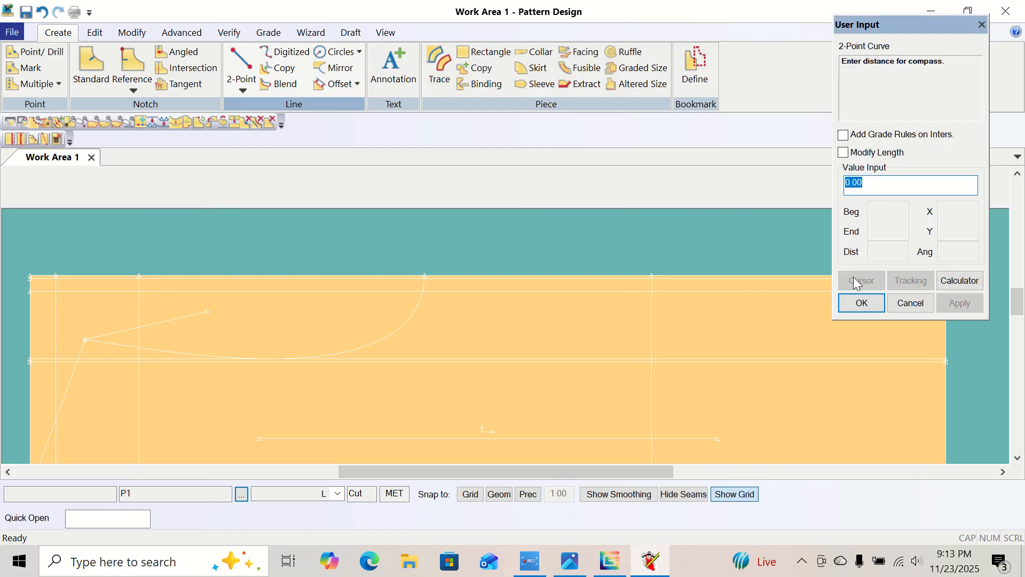
type("27")
key("Return")
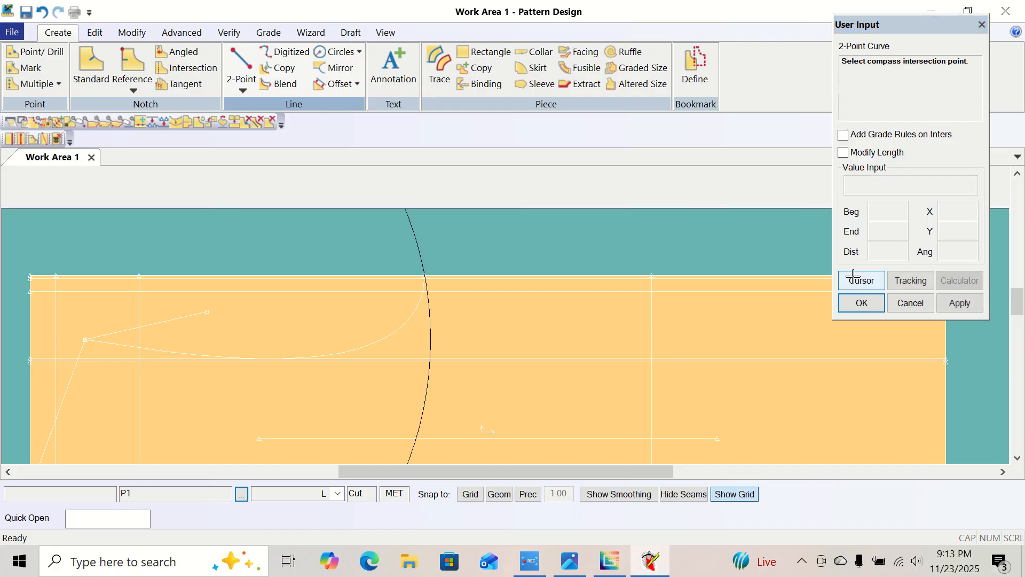
Switch to Normal placement, bow the second armhole curve to the lower of the two guide lines, about 30.1 long, and finish the curve.
right_click(387, 253)
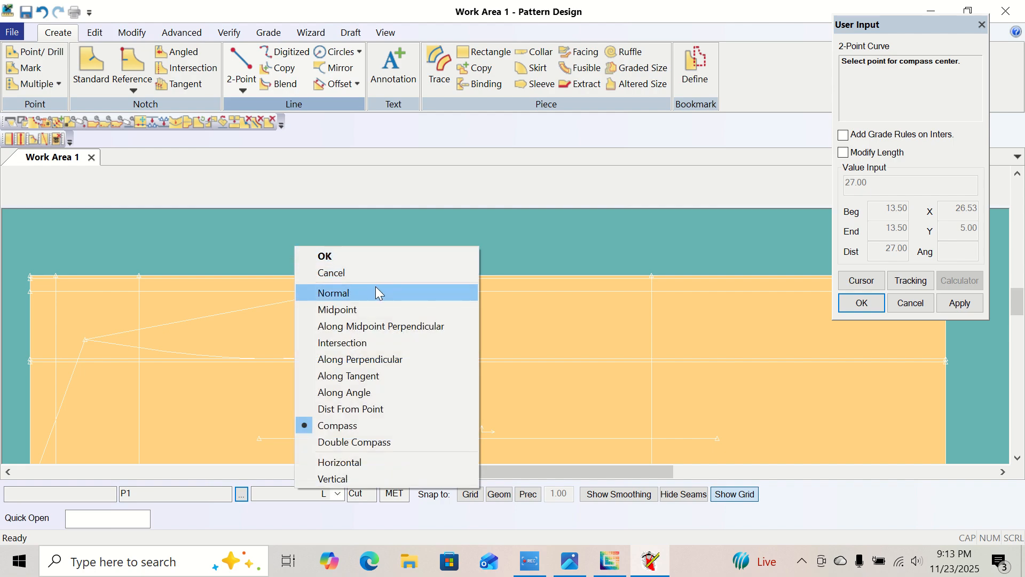
left_click(377, 288)
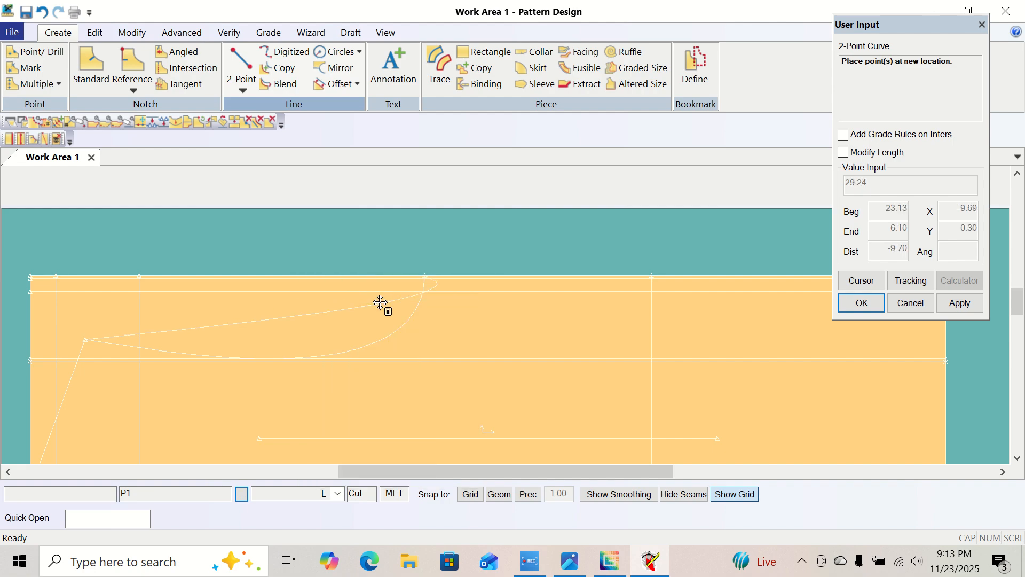
left_click(339, 357)
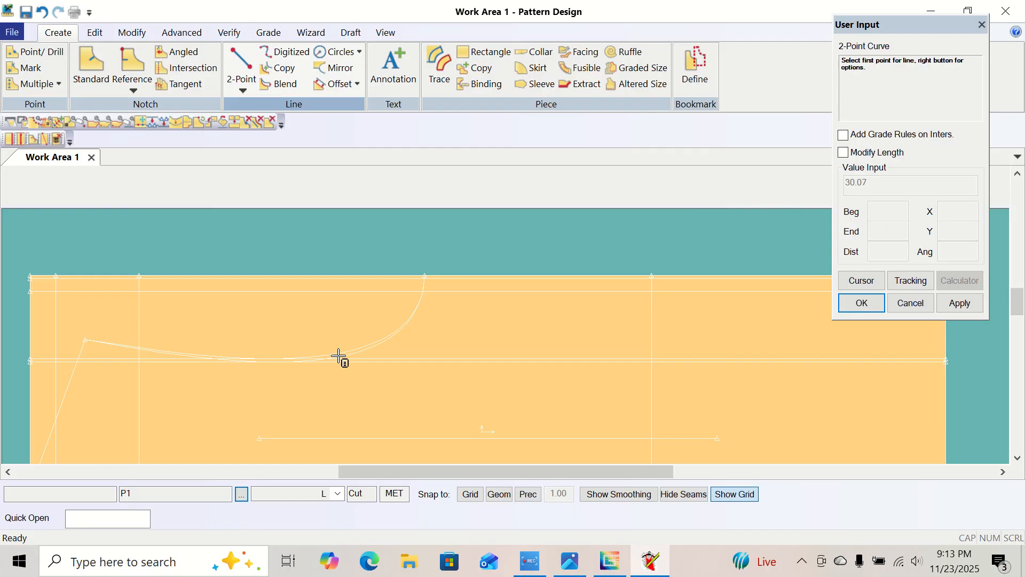
right_click(310, 241)
left_click(286, 136)
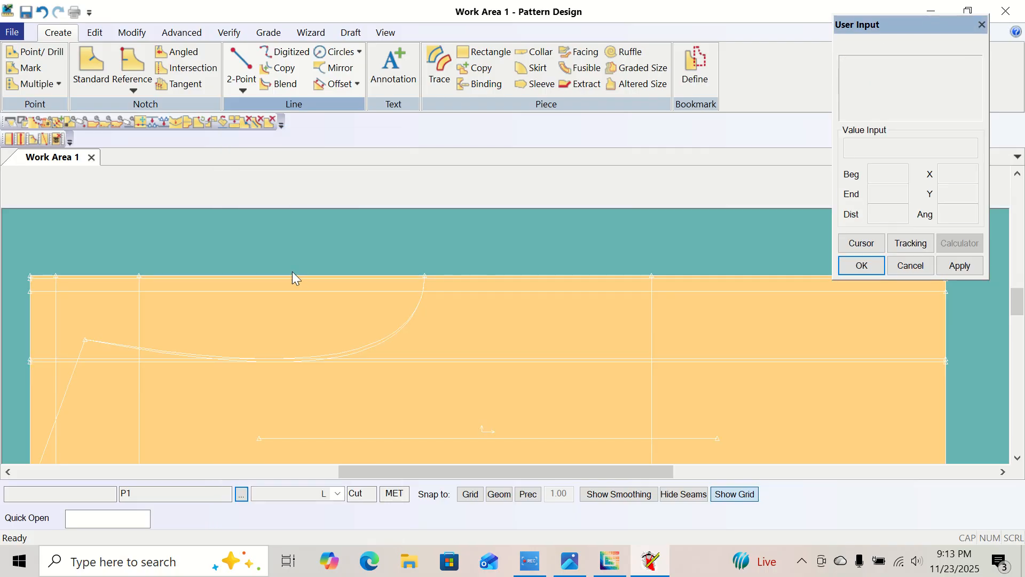
right_click(295, 240)
left_click(251, 233)
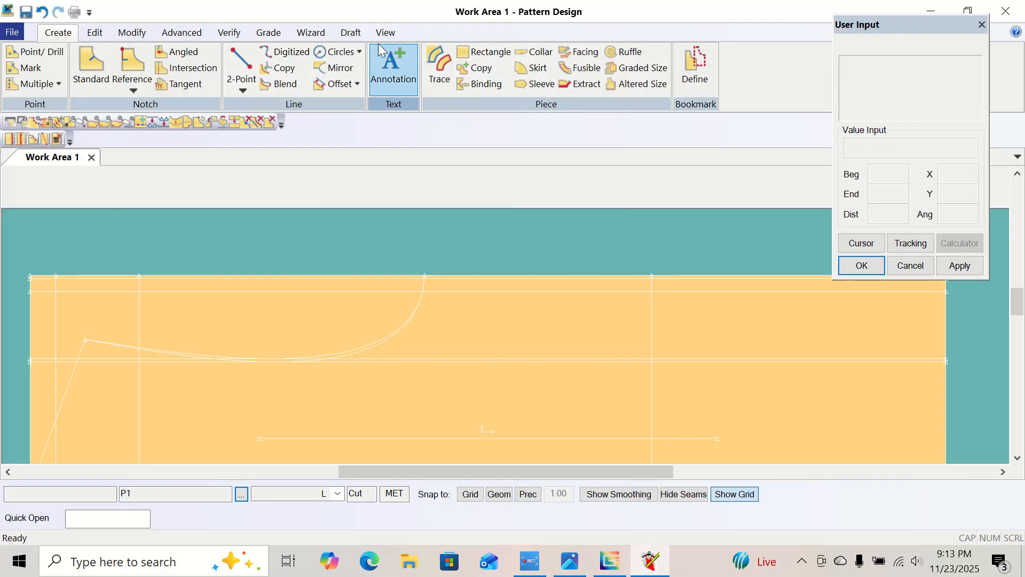
Examine the whole piece and its upper edge between the armhole and the hem.
left_click(394, 33)
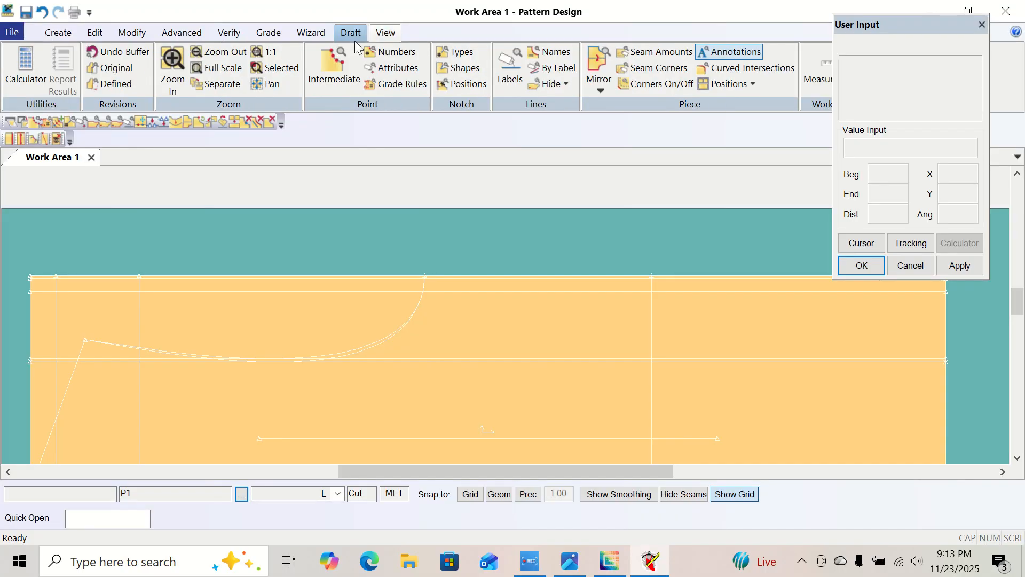
left_click(219, 52)
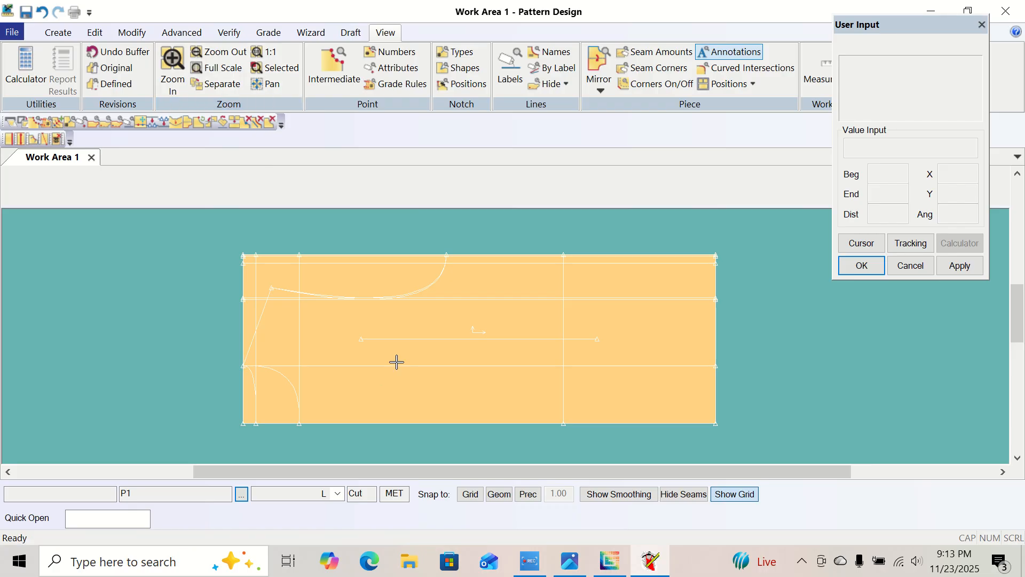
left_click(172, 69)
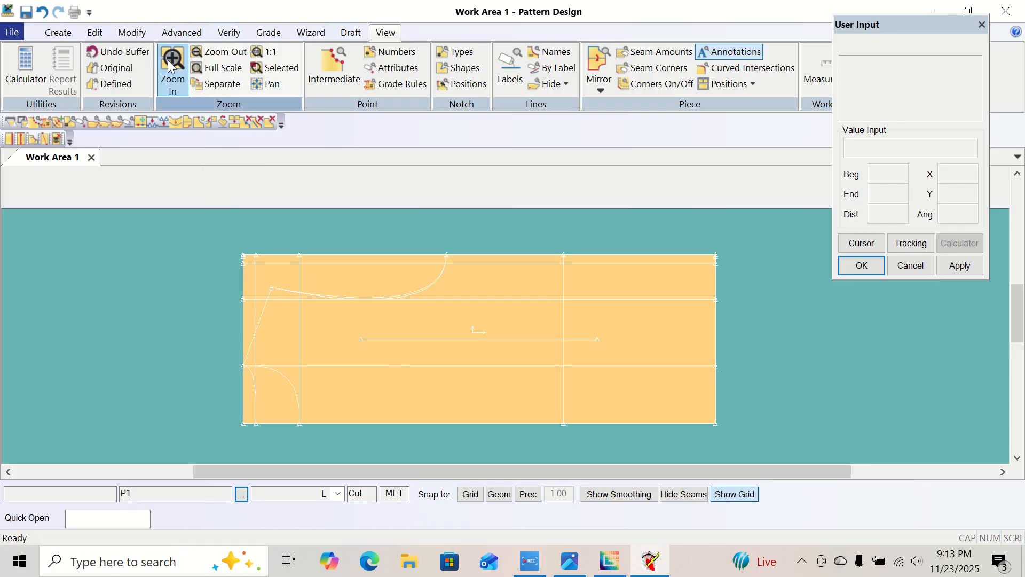
left_click(228, 244)
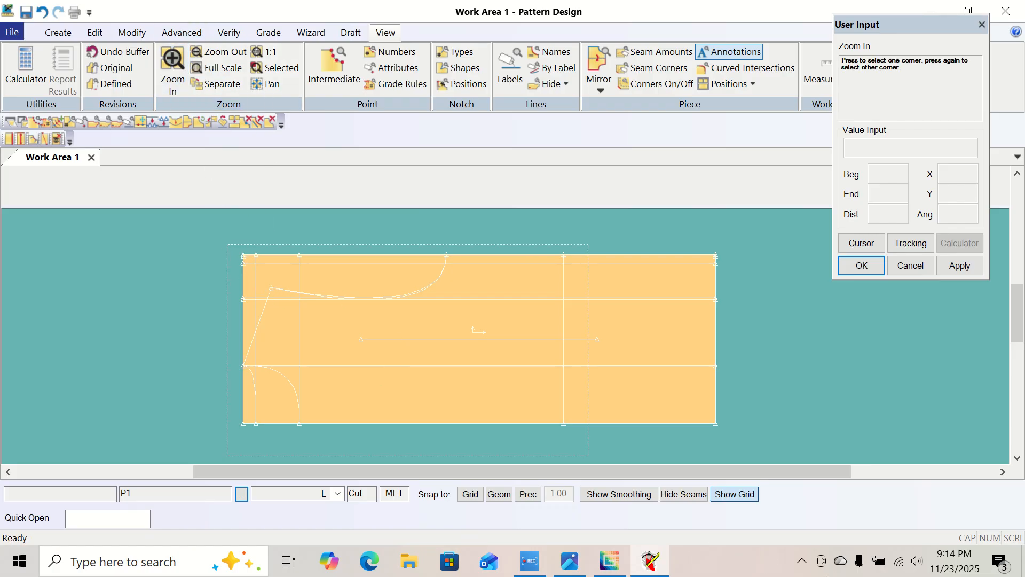
left_click(724, 433)
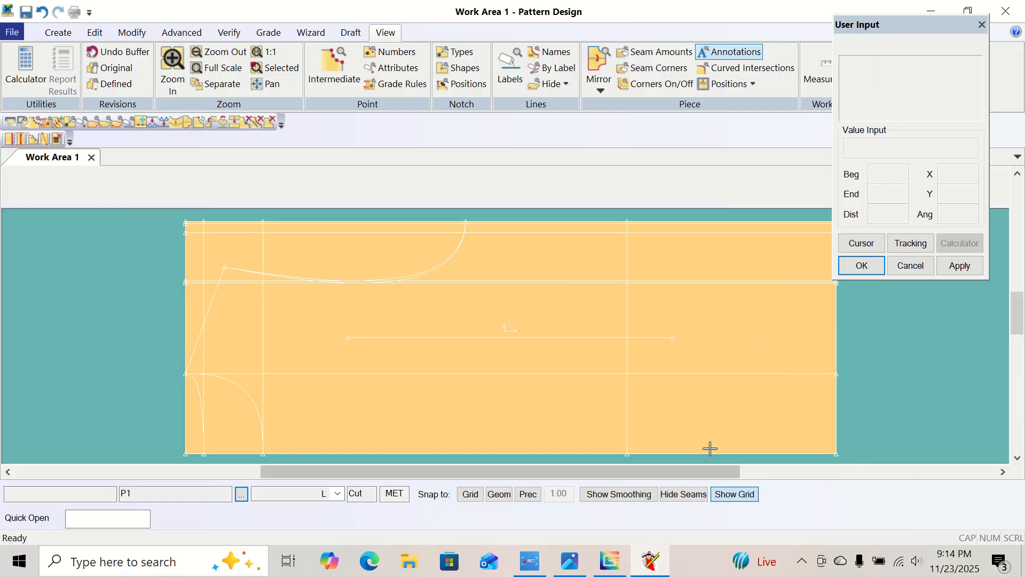
left_click(623, 376)
left_click(530, 386)
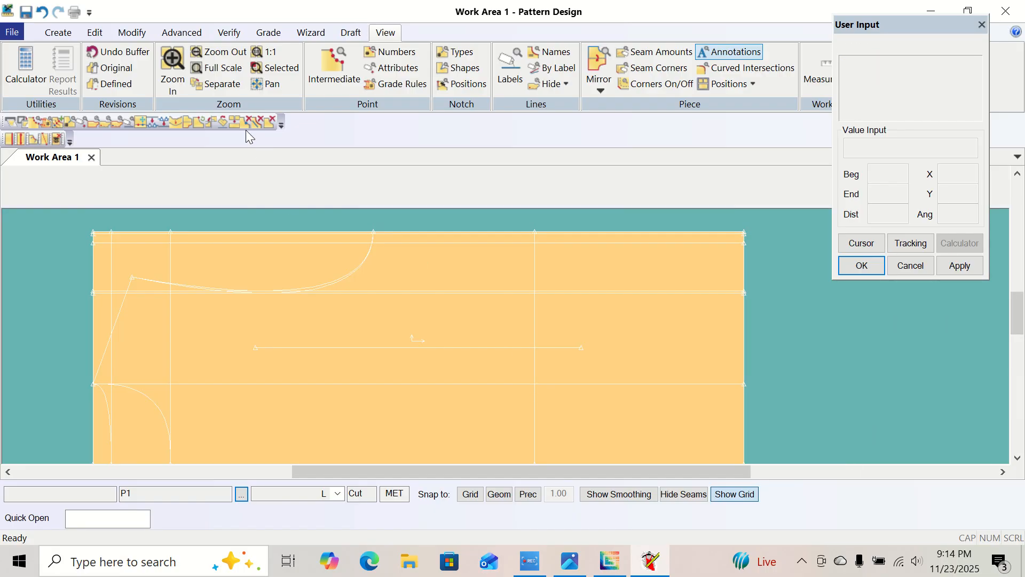
left_click(173, 67)
left_click(356, 221)
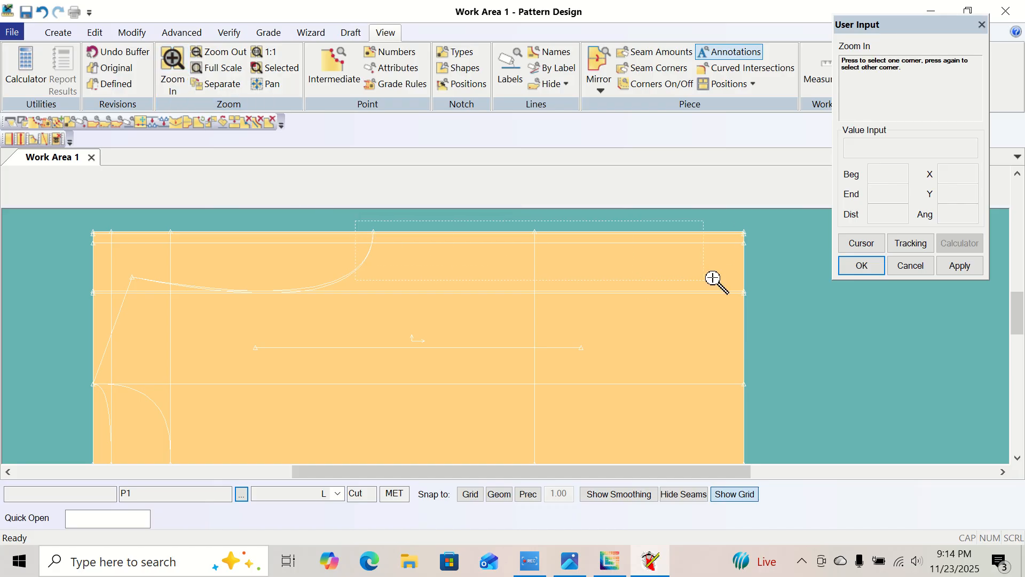
left_click(760, 267)
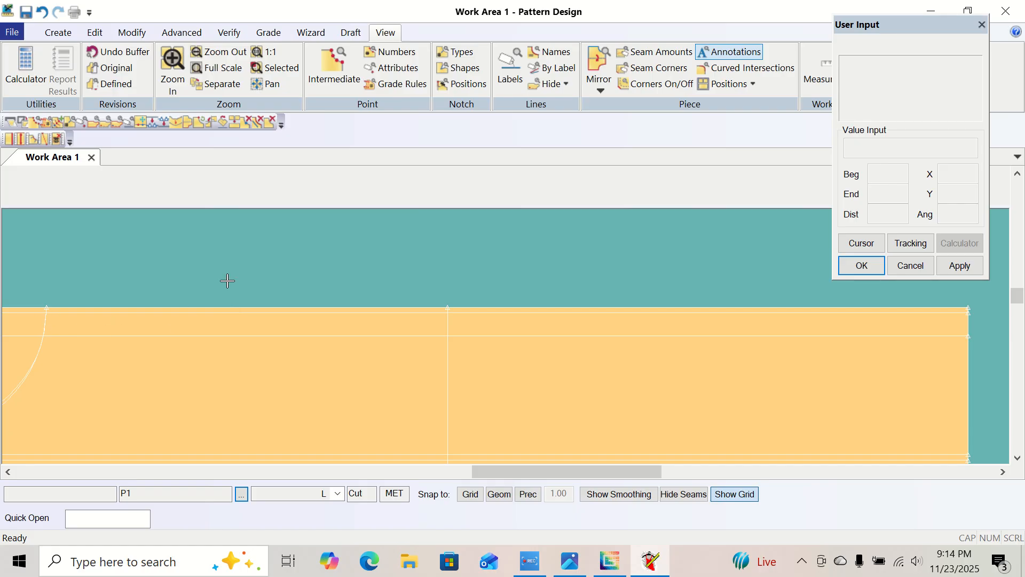
left_click(222, 51)
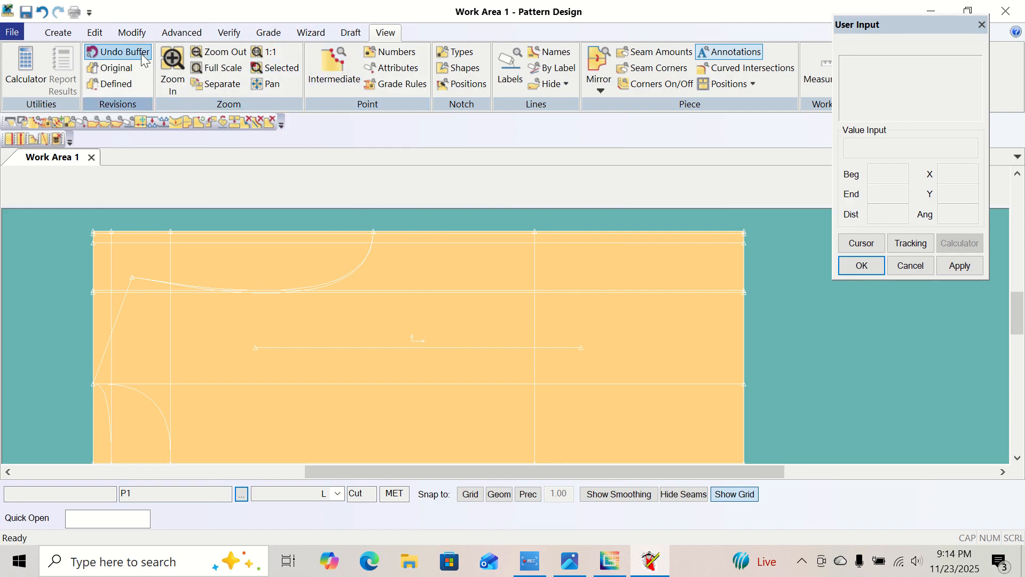
Draw a 2-Point side line from the armhole curves' end to the hem end of the first offset line inside the upper edge.
left_click(172, 66)
left_click(262, 223)
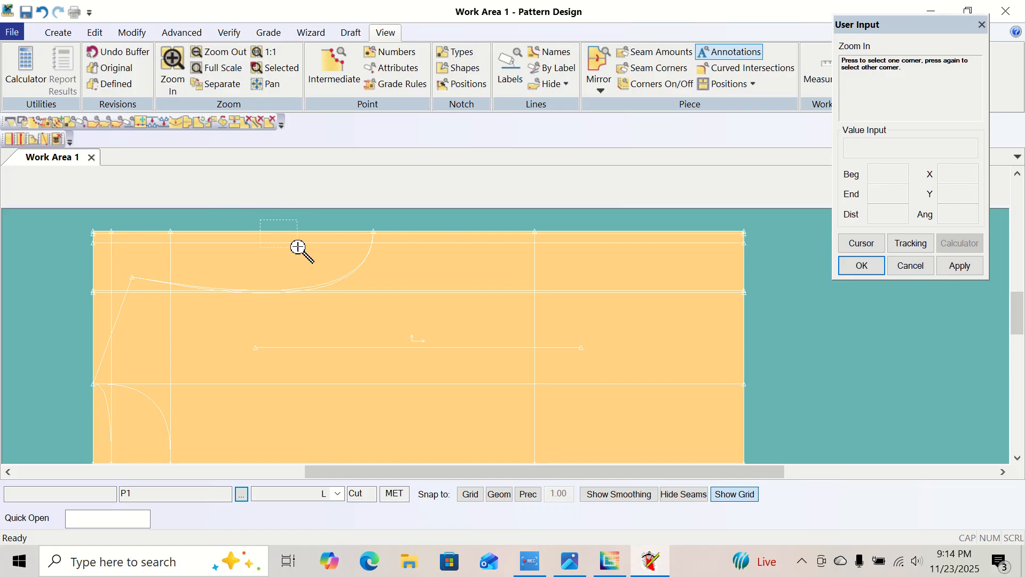
left_click(747, 287)
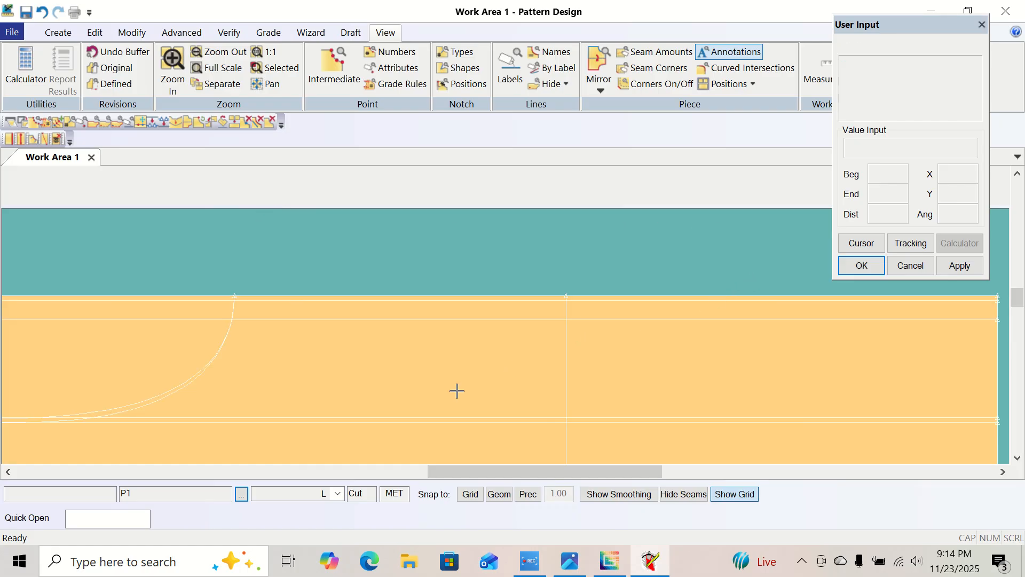
middle_click_drag(551, 384, 513, 378)
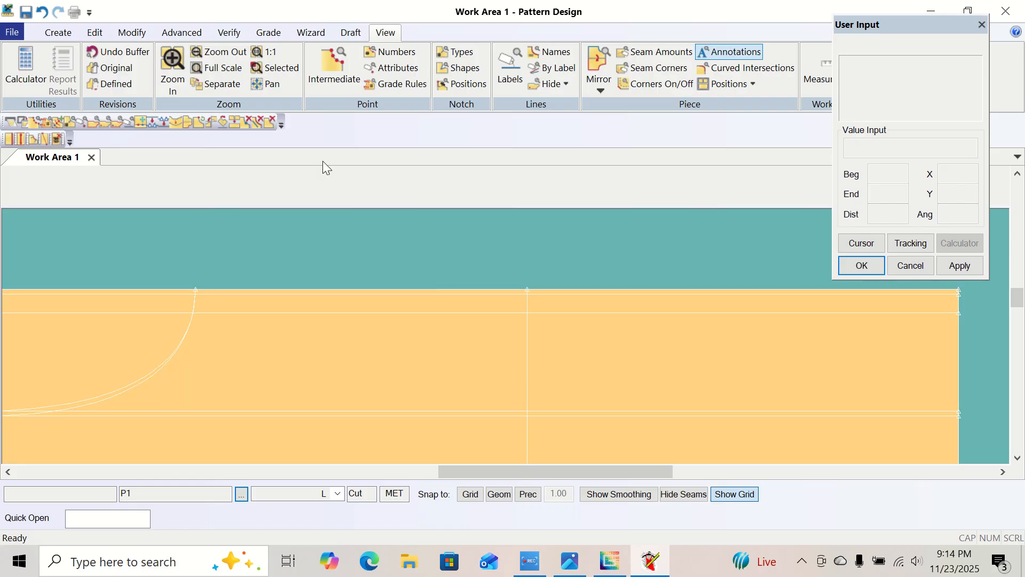
left_click(58, 32)
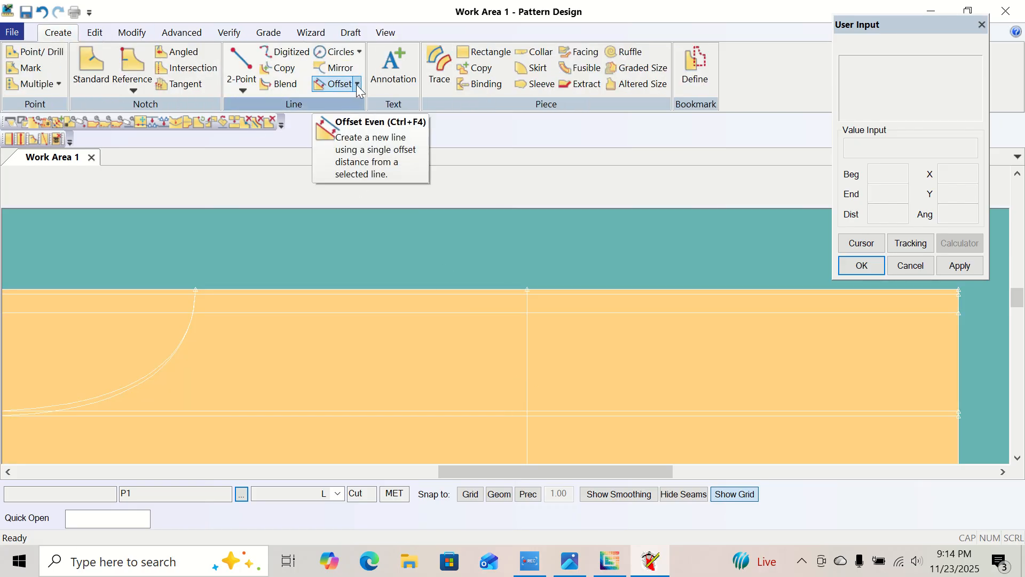
left_click(253, 91)
left_click(255, 101)
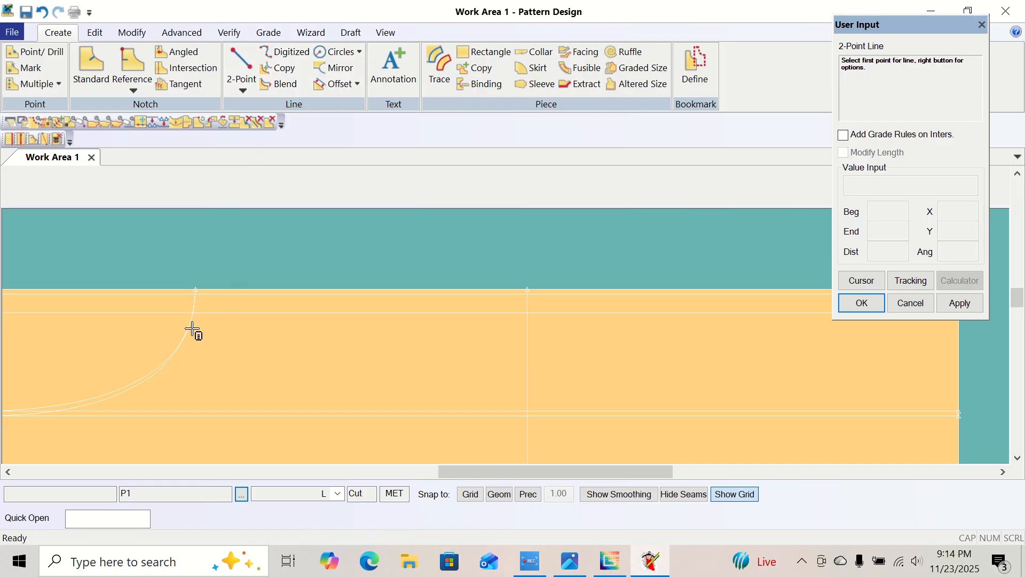
left_click(209, 285)
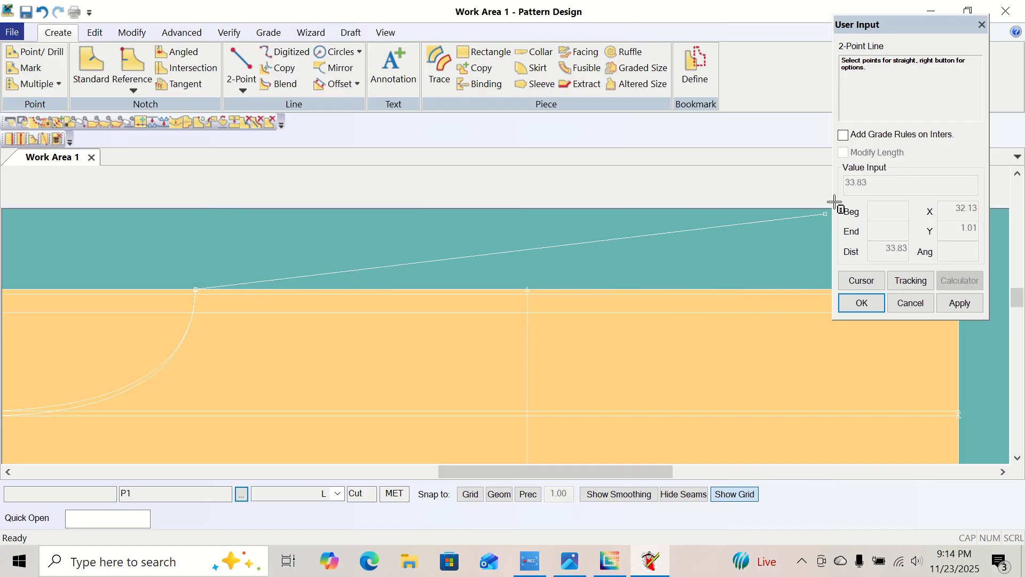
left_click_drag(890, 25, 622, 25)
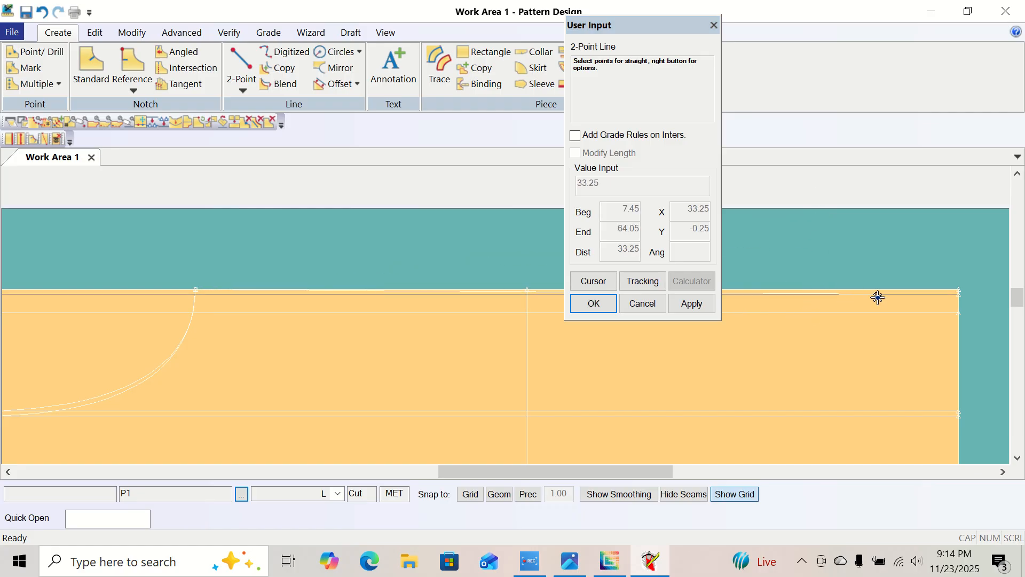
left_click(964, 297)
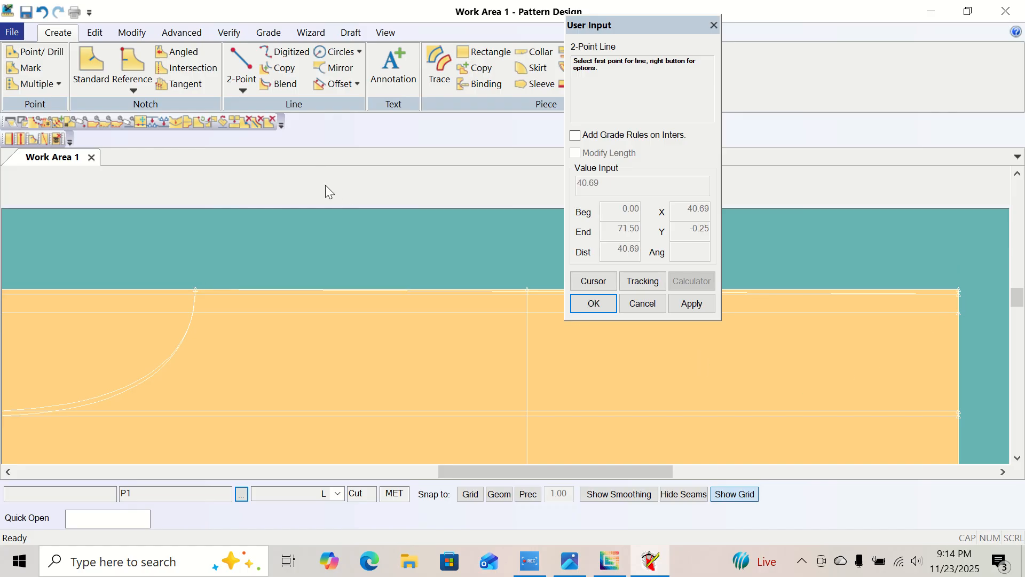
right_click(319, 252)
left_click(323, 136)
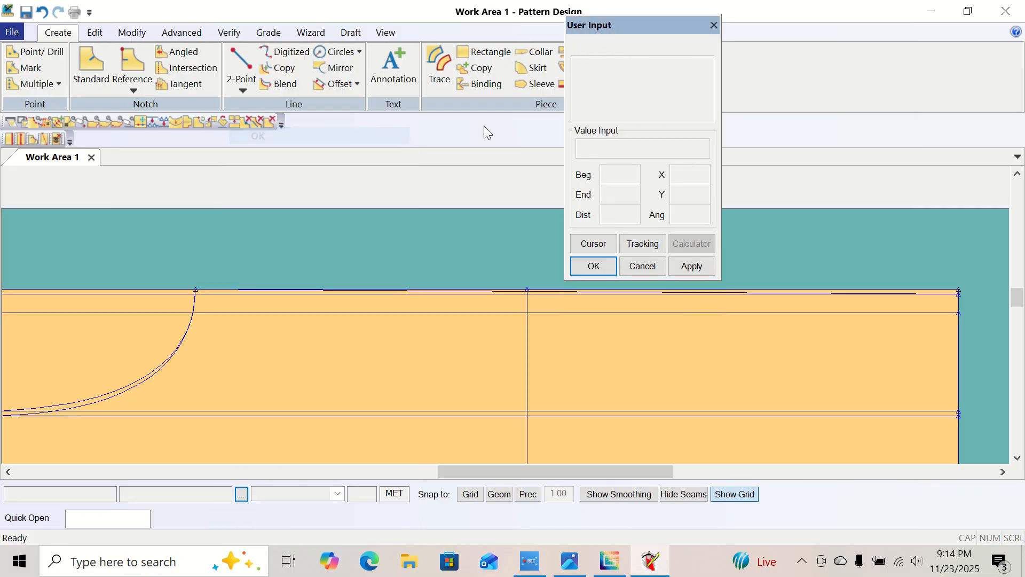
Draw a 2-Point Curve side line from the armhole end to the hem, about 40.8 long, bowed to the waistline's crossing with the lower guide line.
left_click_drag(654, 24, 856, 19)
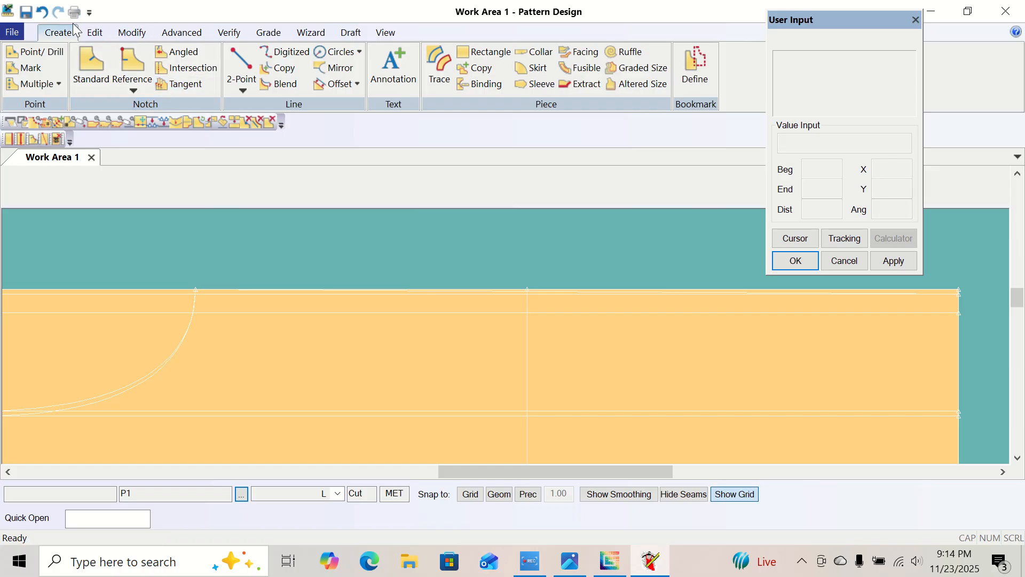
left_click(246, 87)
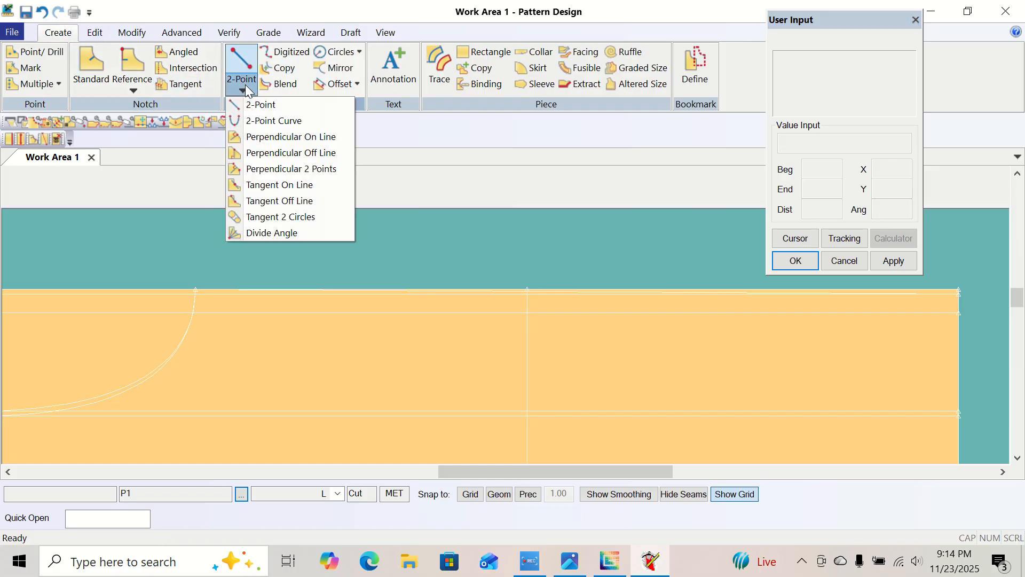
left_click(261, 122)
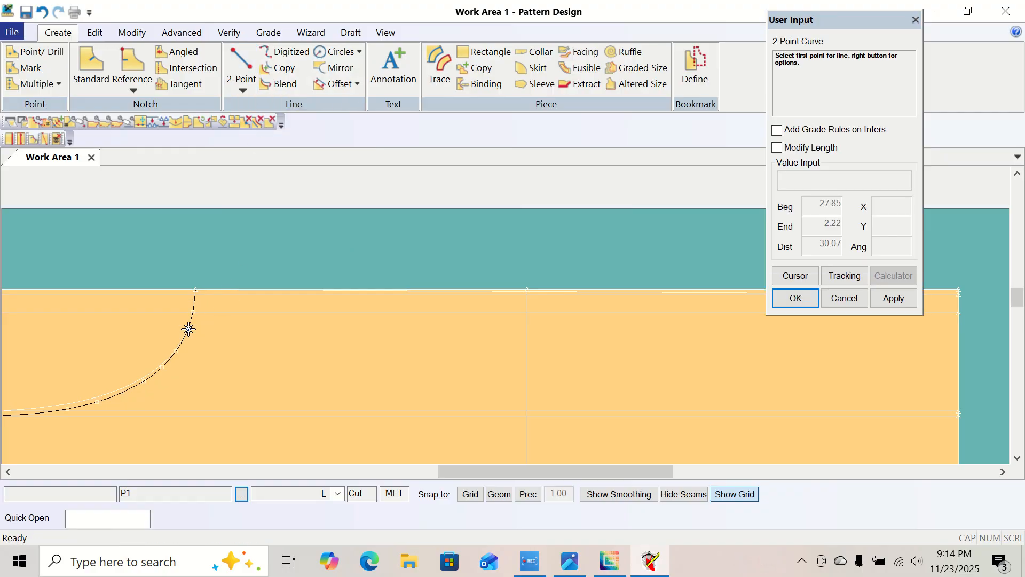
left_click(202, 280)
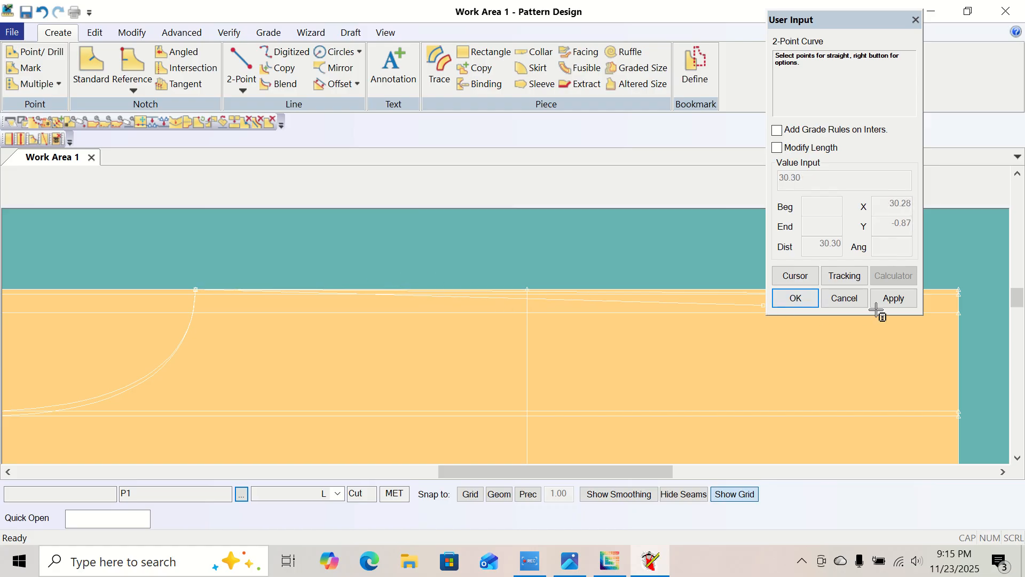
left_click(960, 297)
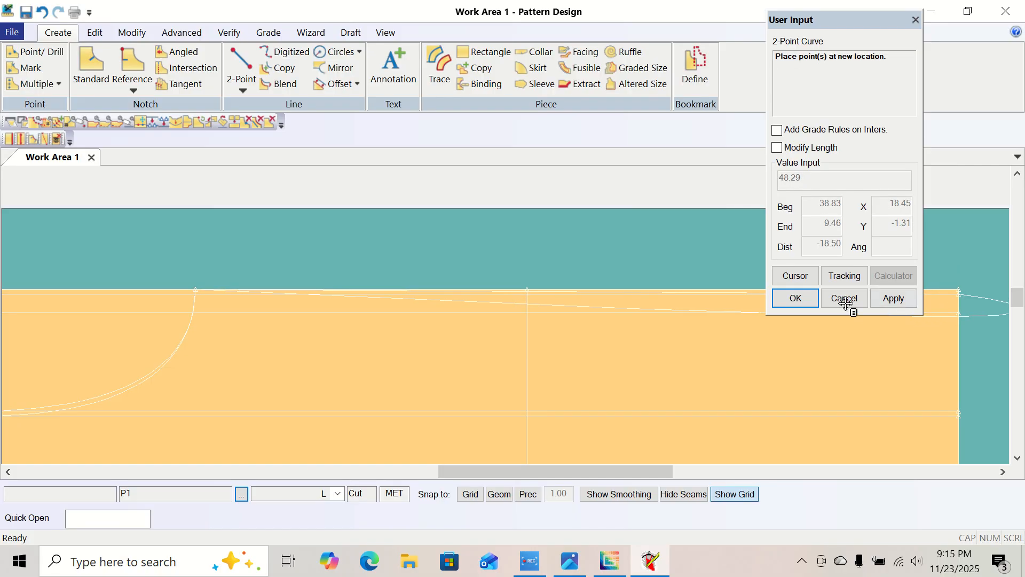
left_click(527, 312)
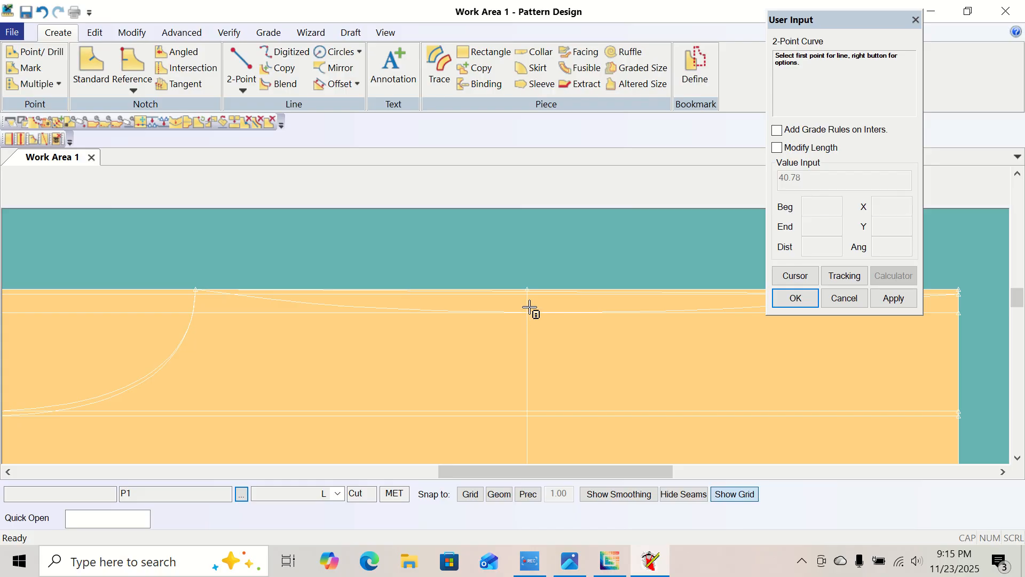
right_click(474, 252)
left_click(430, 136)
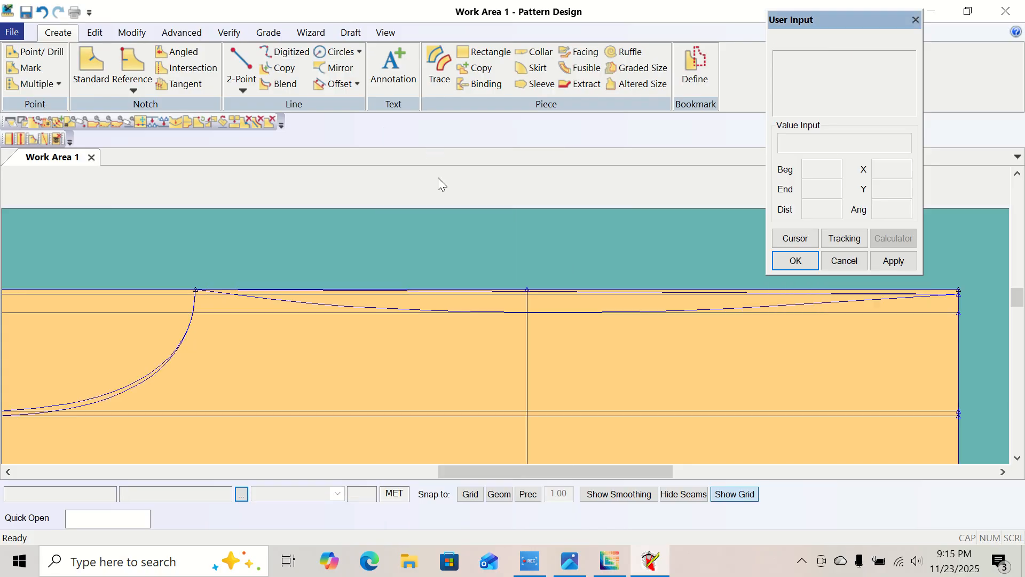
right_click(216, 245)
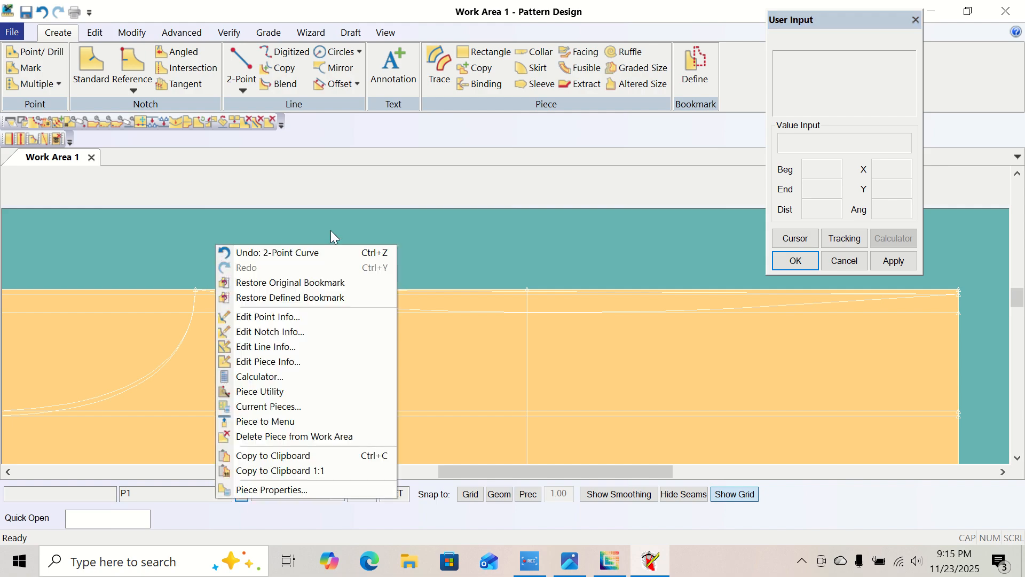
left_click_drag(480, 232, 567, 233)
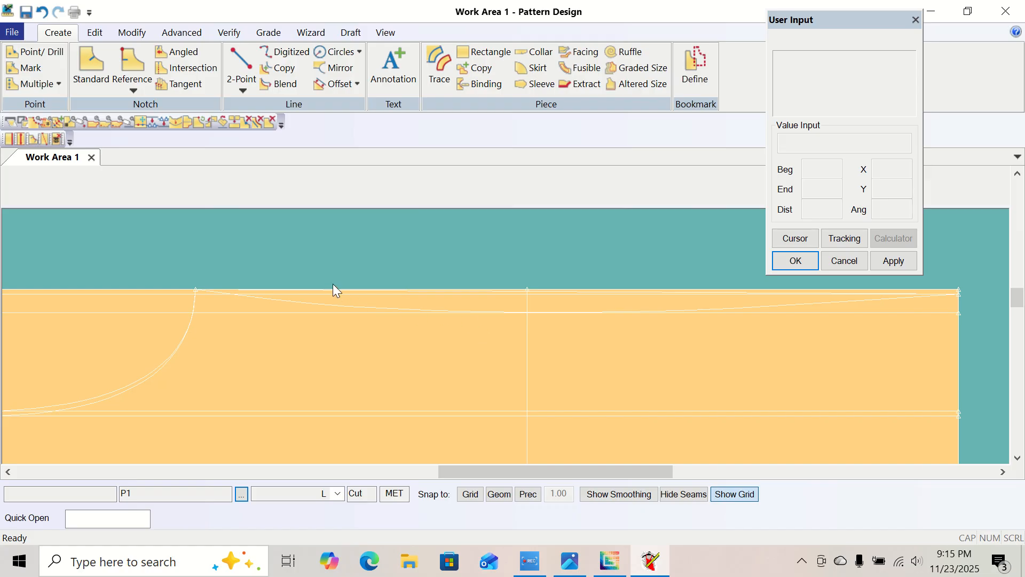
Start a Normal trace of P1 and select the full-length lower edge and the deeper neckline curve as perimeter lines.
left_click(386, 32)
left_click(200, 54)
middle_click_drag(375, 386, 406, 375)
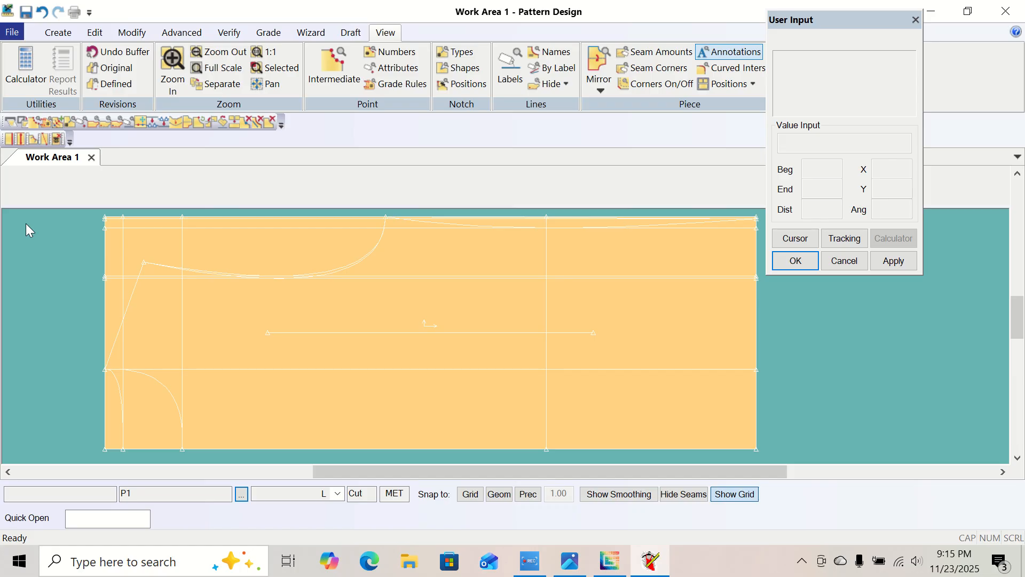
right_click(42, 243)
left_click(1, 261)
left_click_drag(879, 23, 920, 21)
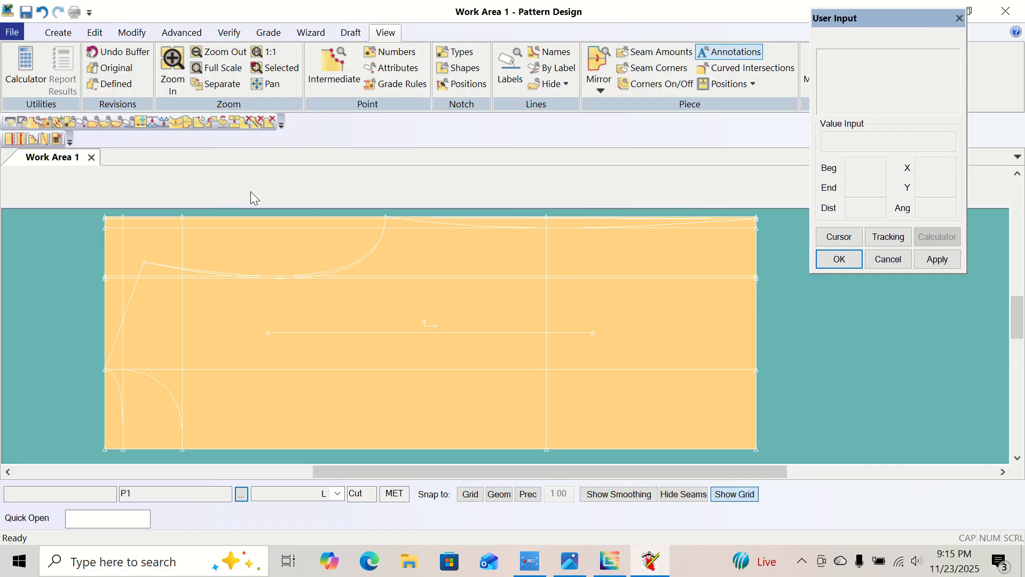
left_click(59, 33)
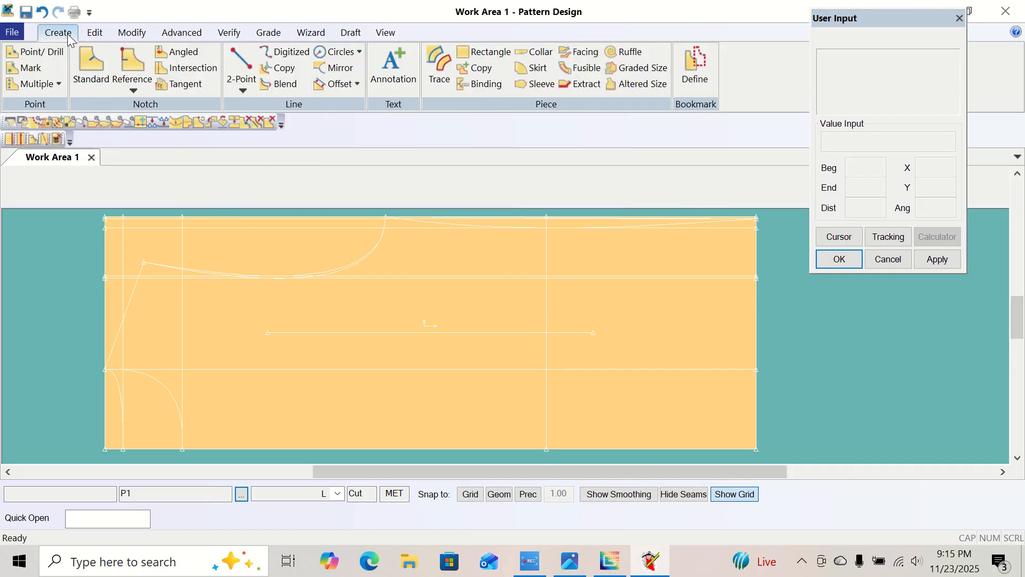
left_click(438, 67)
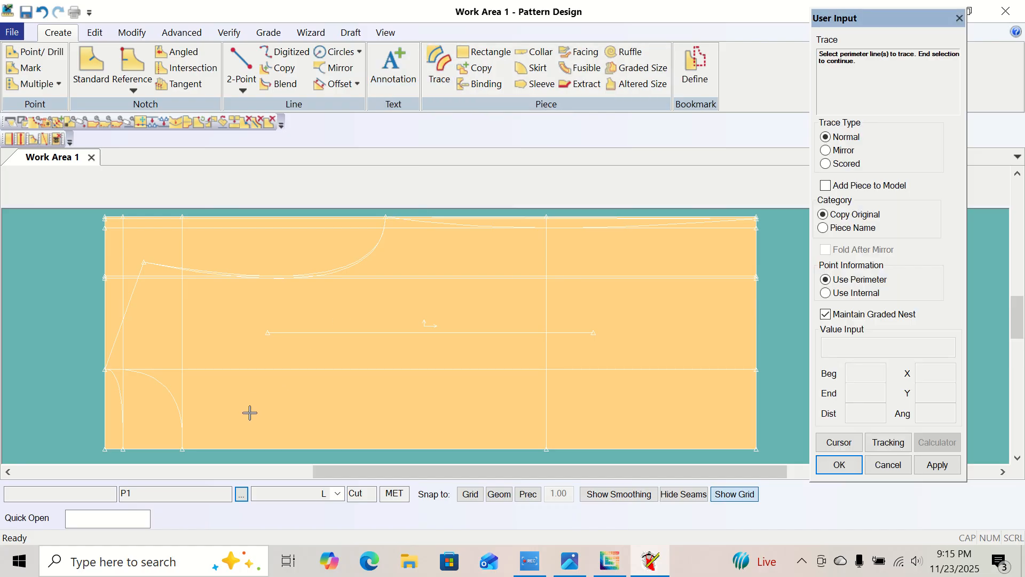
left_click(235, 450)
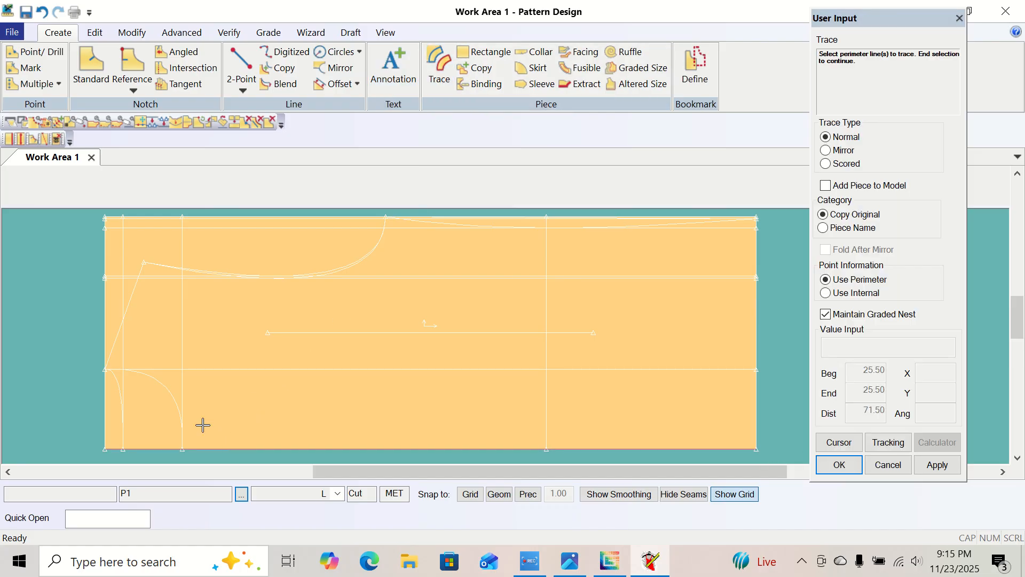
left_click(162, 383)
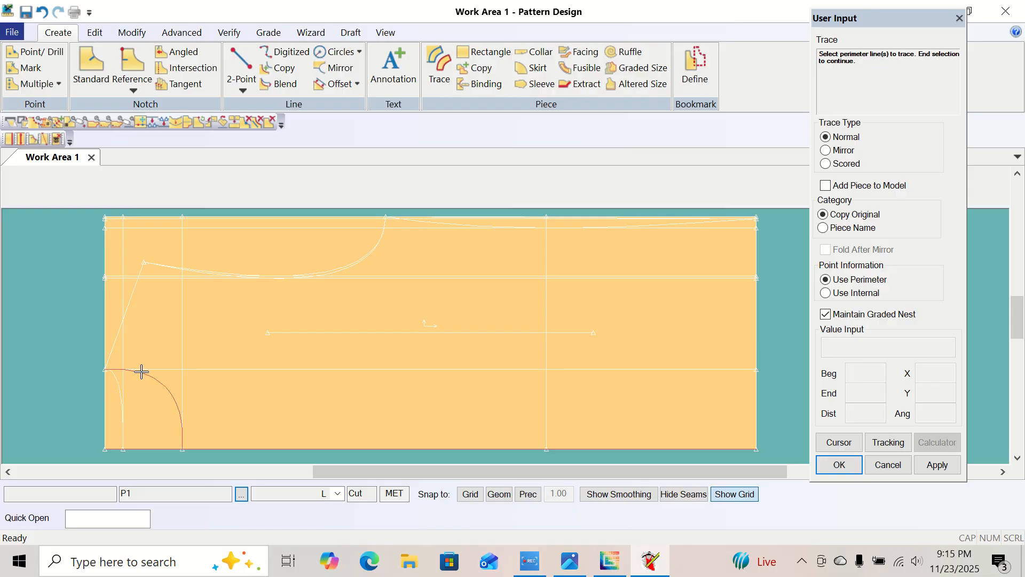
Add the shoulder line, upper armhole curve, curved side line and hem edge to the trace, then end the perimeter selection.
left_click(118, 338)
left_click(319, 273)
left_click(446, 223)
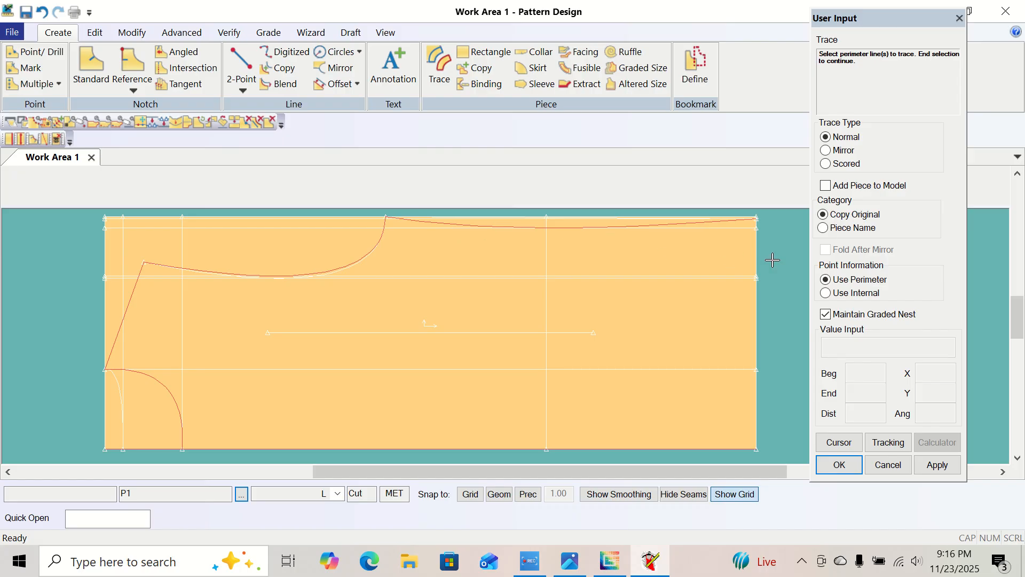
left_click(757, 253)
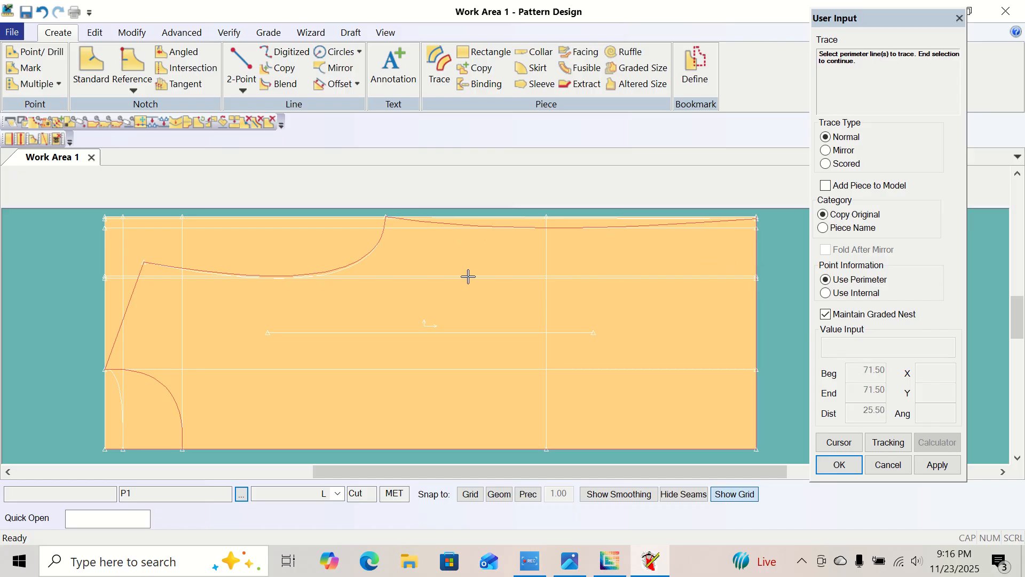
right_click(410, 302)
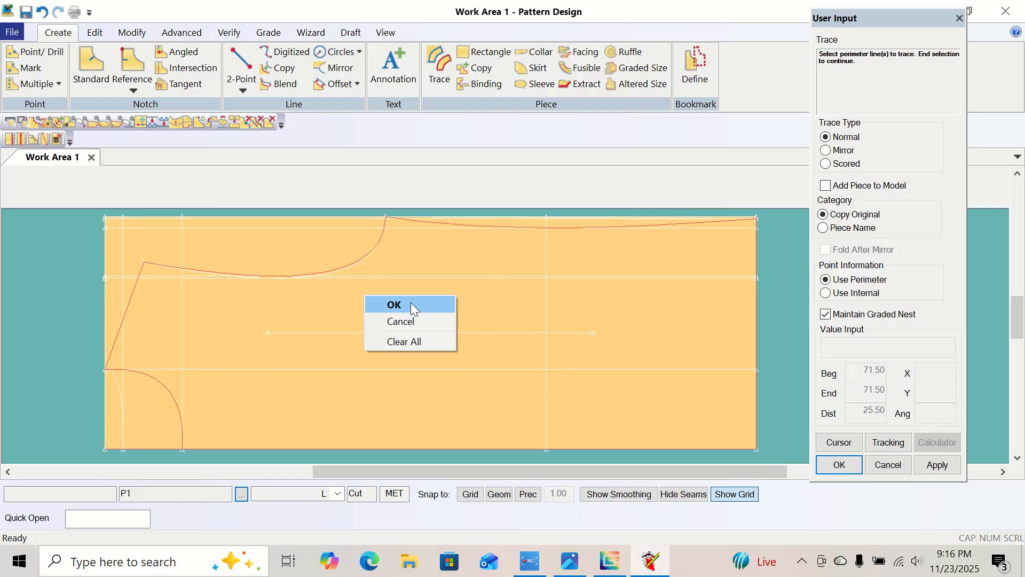
left_click(412, 302)
Finish the trace without internal lines, place the new piece beside P1 and name it body pattern front.
right_click(354, 302)
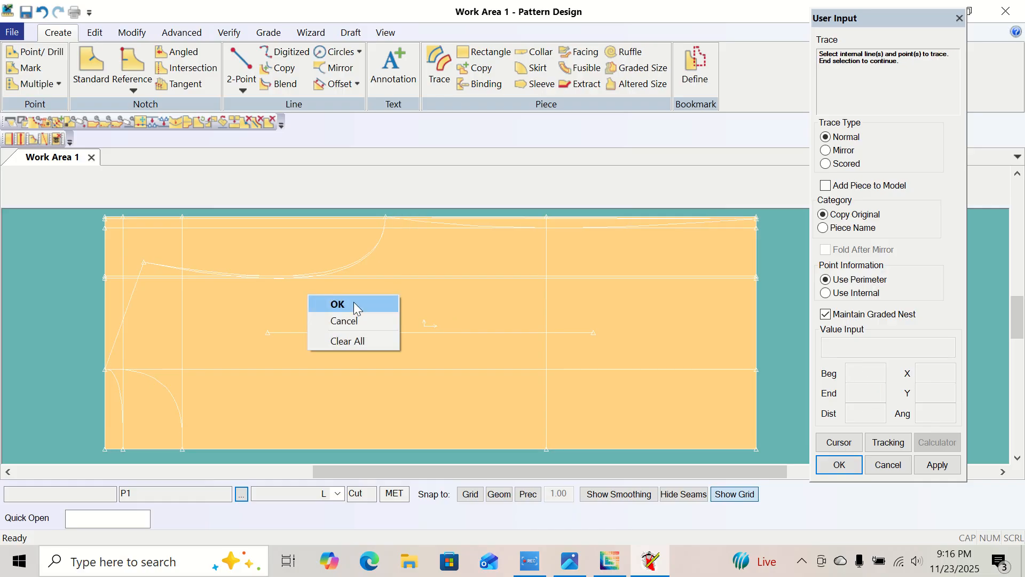
left_click(354, 303)
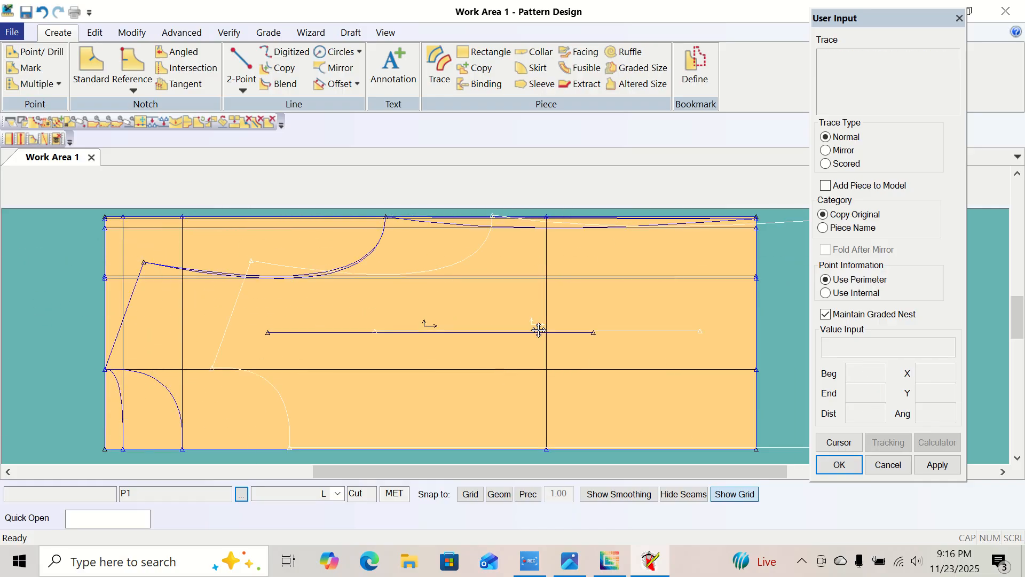
left_click(17, 334)
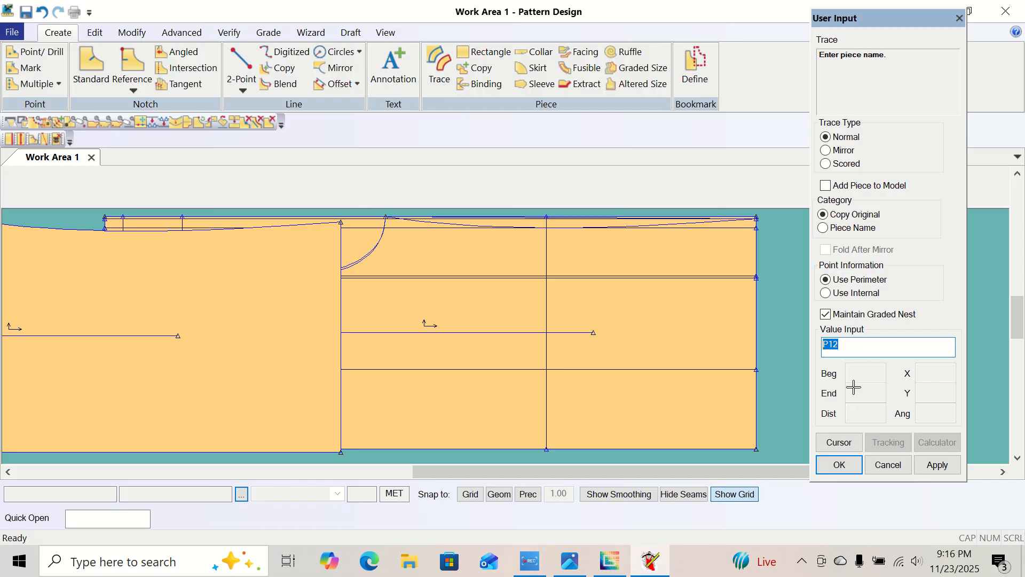
type("body pattern front")
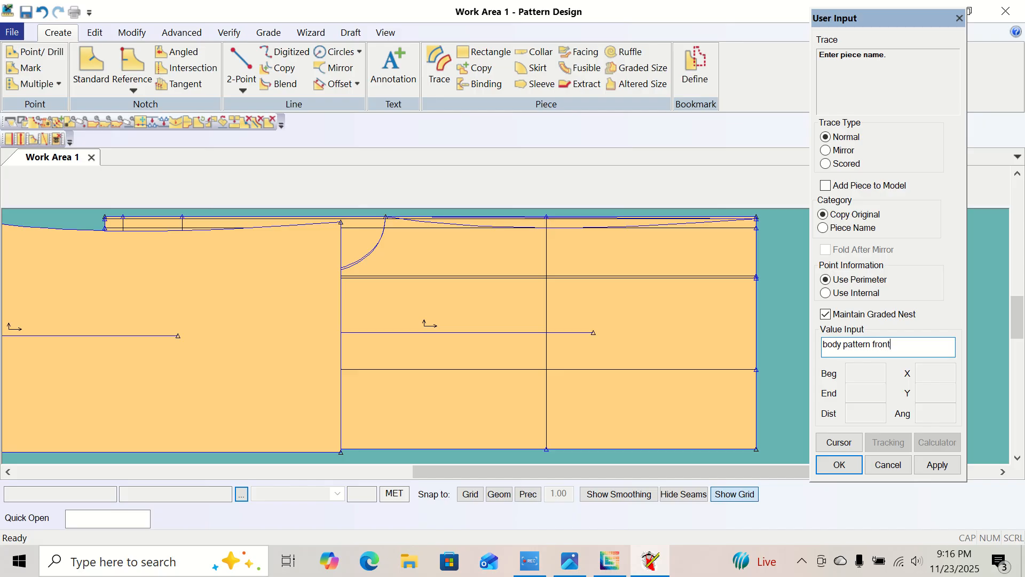
key("Return")
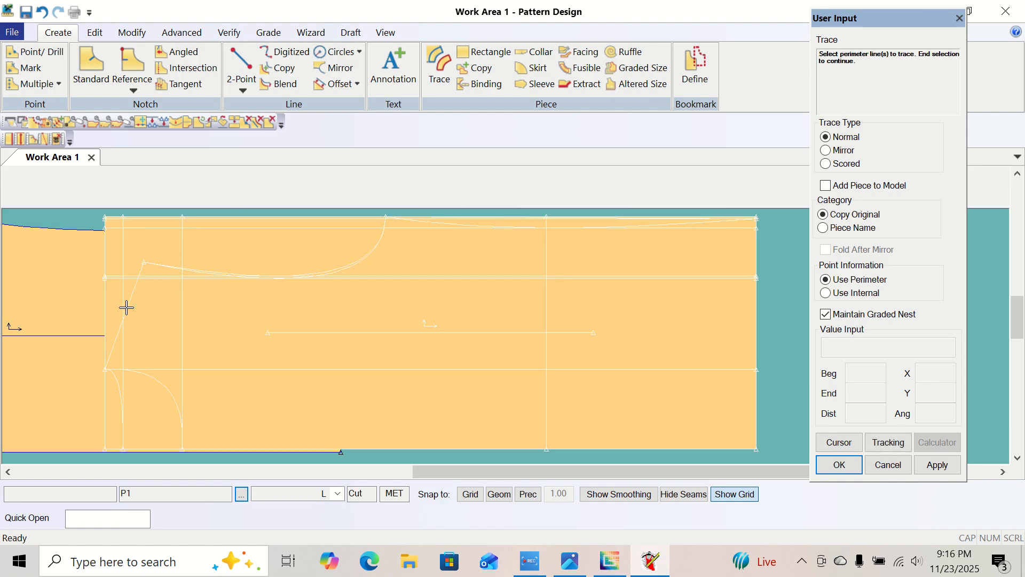
Leave the Trace command and move the body pattern front piece clear of P1, to its upper left.
left_click(127, 307)
right_click(65, 287)
left_click(69, 287)
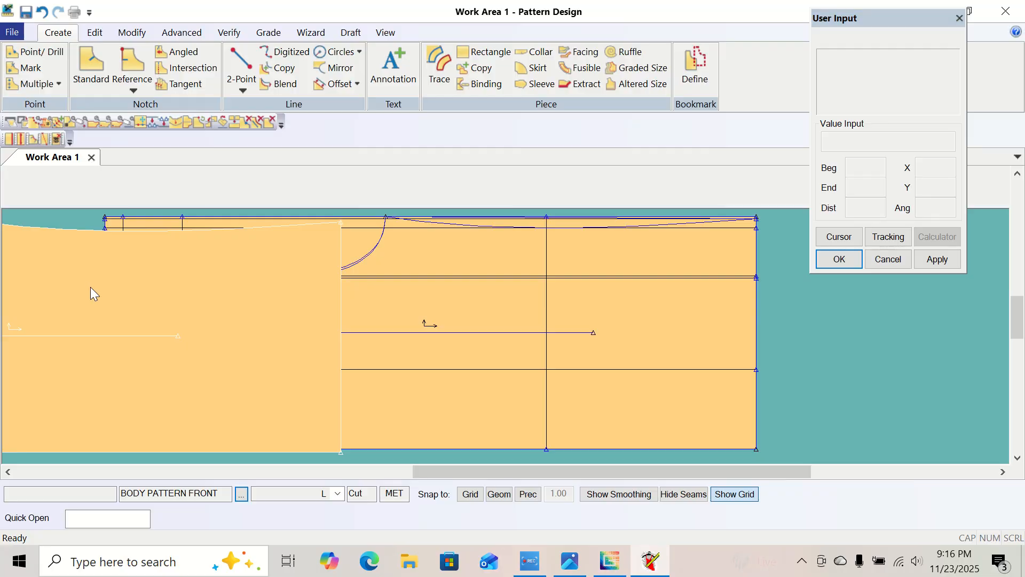
right_click(91, 287)
left_click(65, 294)
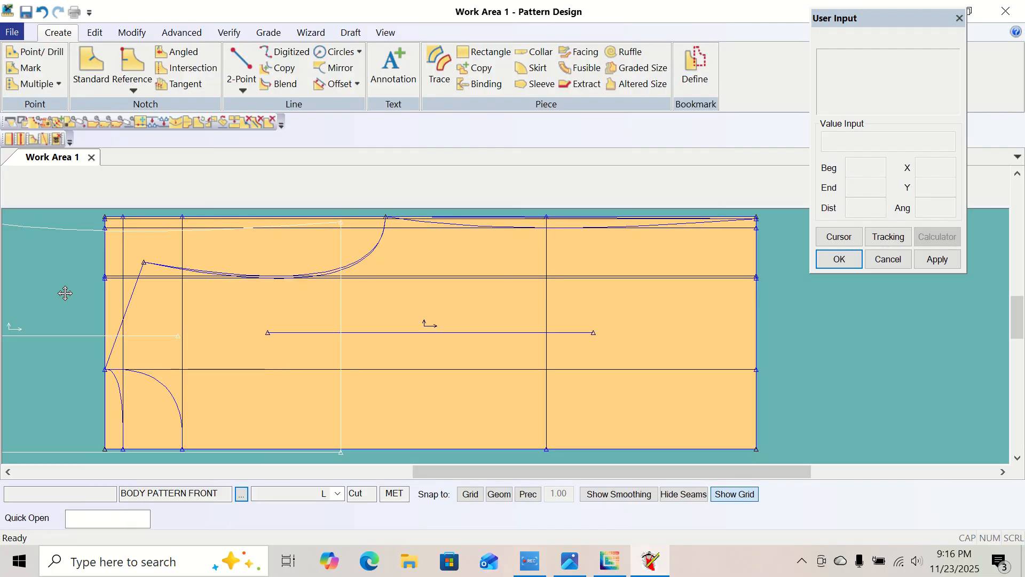
left_click(21, 303)
left_click(386, 33)
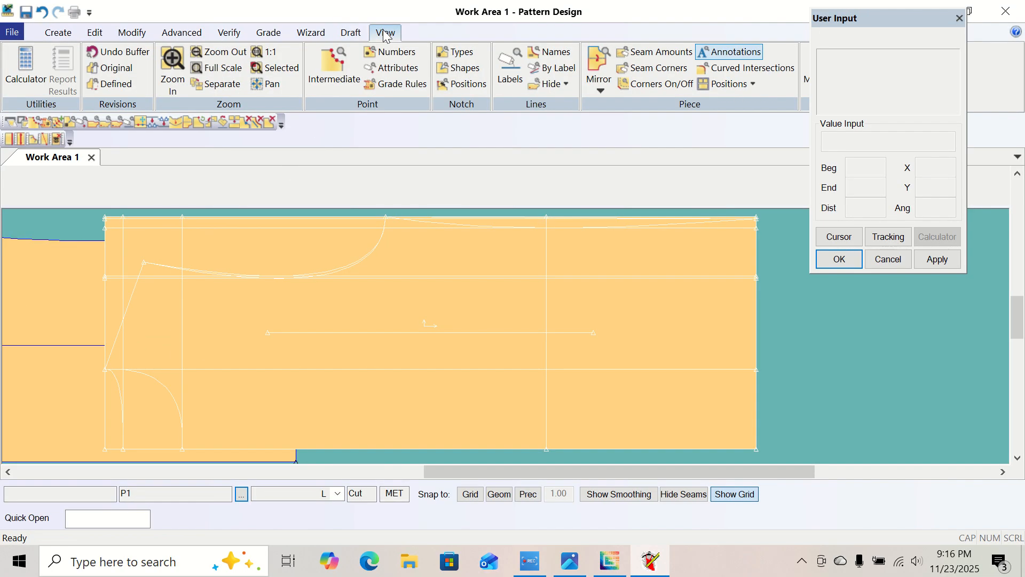
left_click(205, 61)
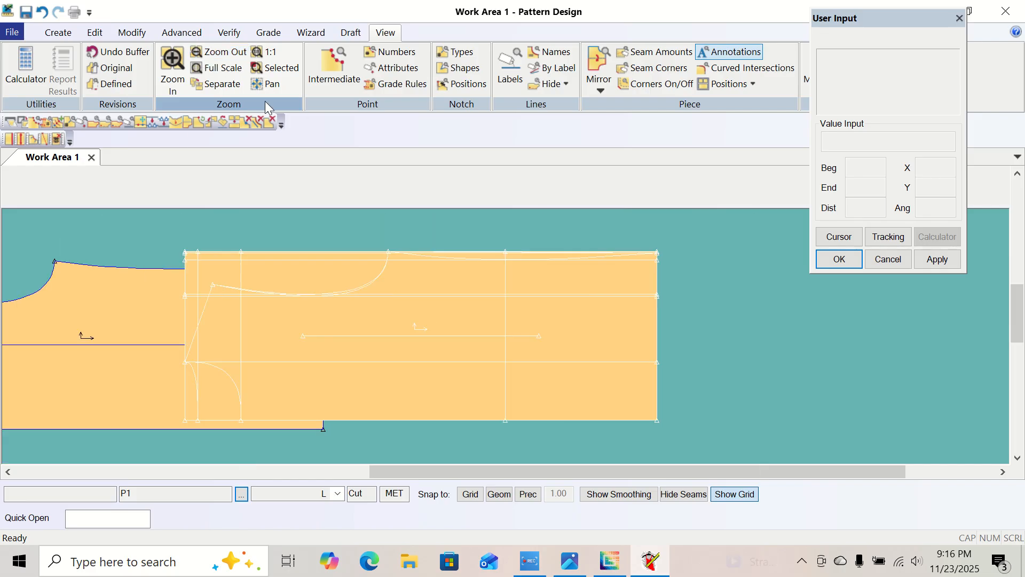
left_click(217, 53)
left_click(250, 345)
left_click(171, 312)
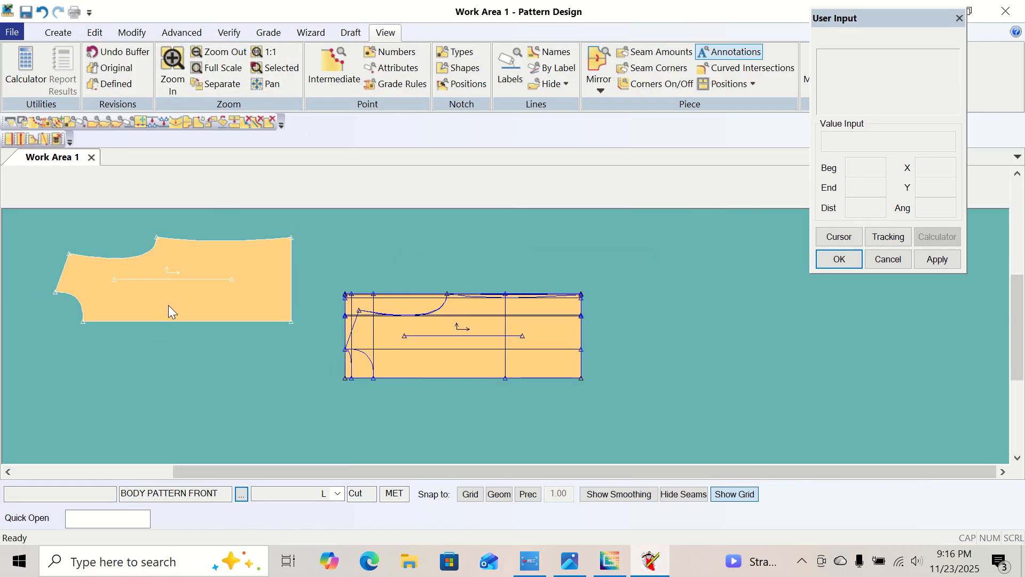
left_click(172, 70)
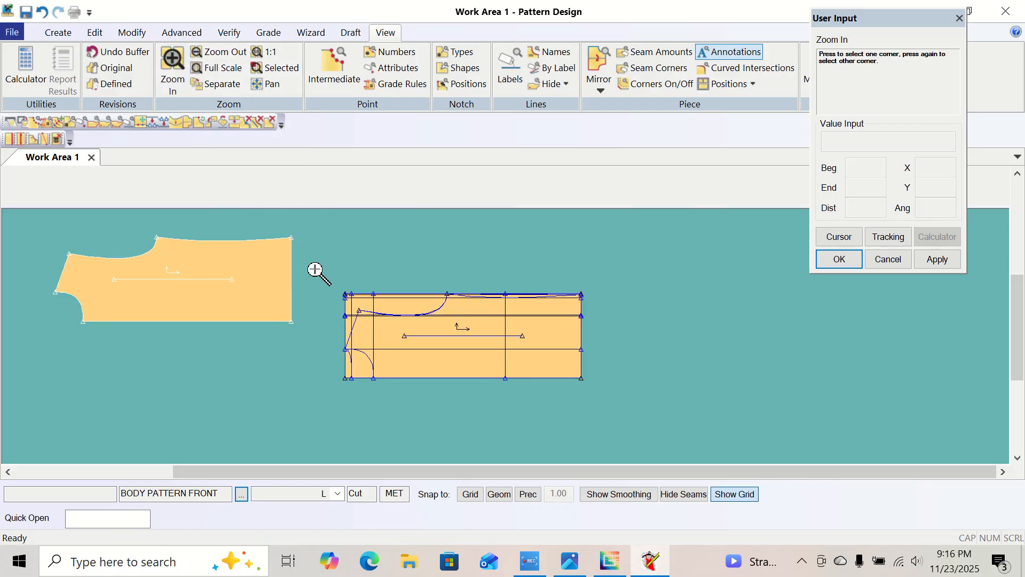
left_click(323, 280)
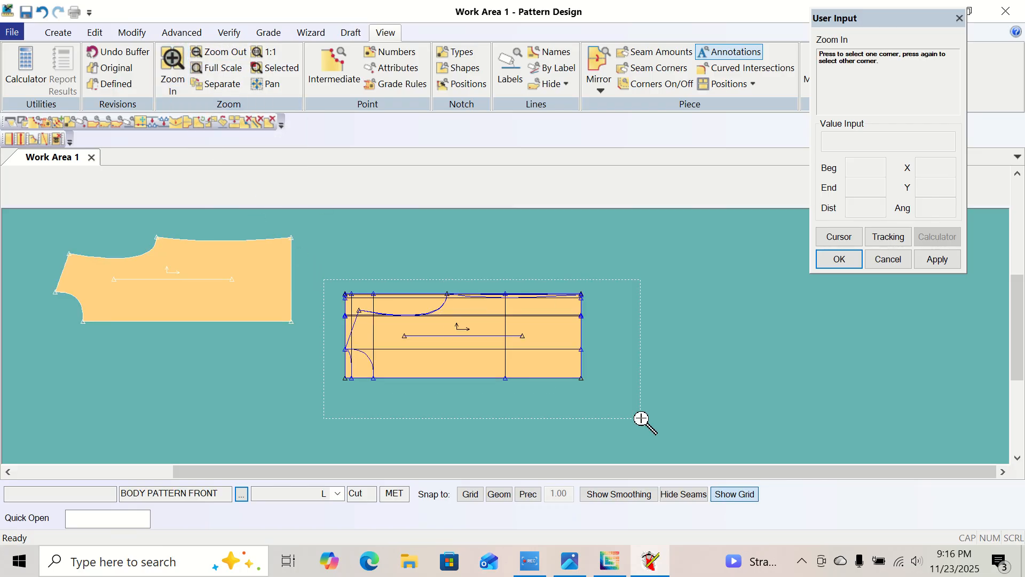
left_click(595, 398)
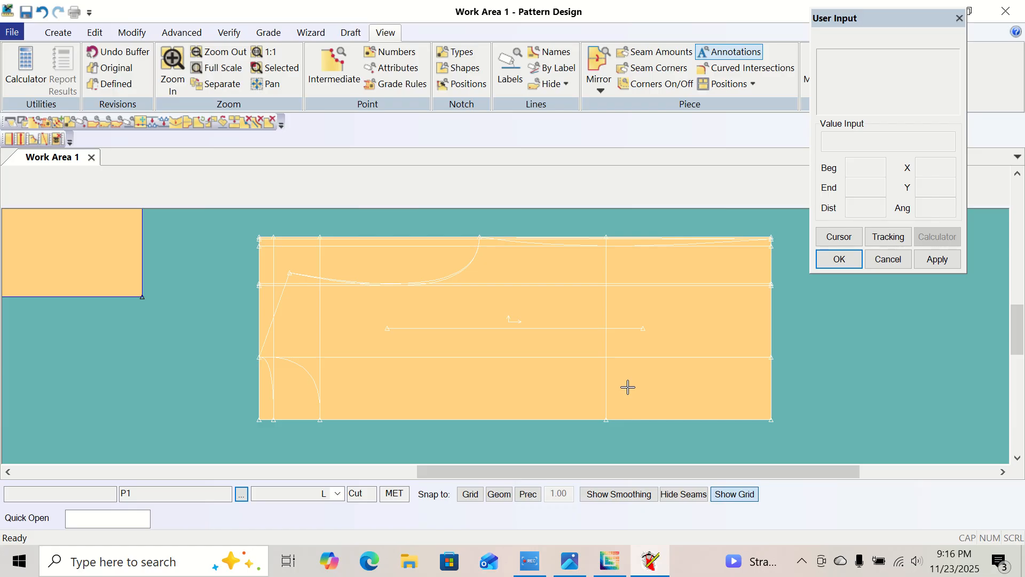
left_click(57, 32)
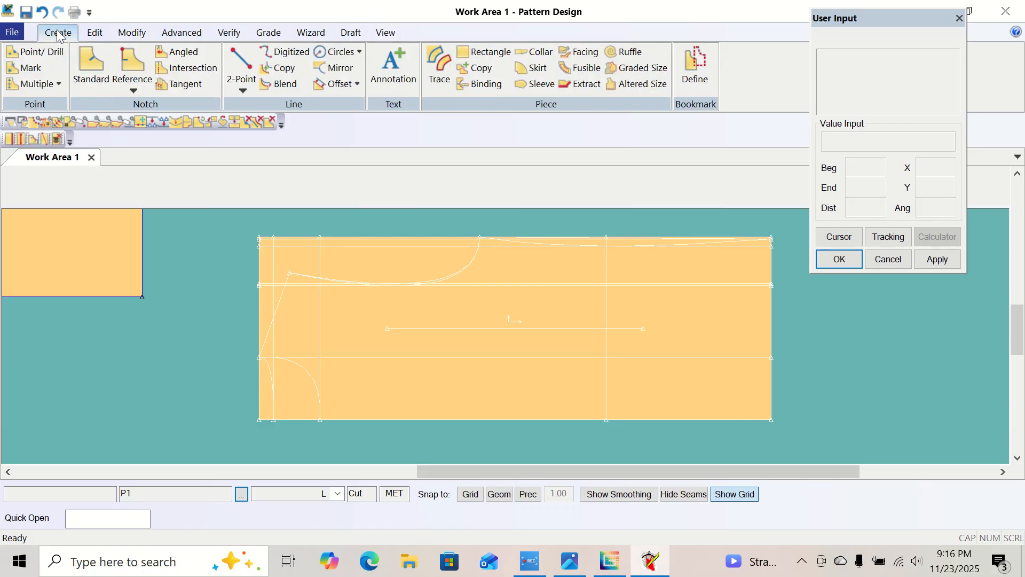
left_click(438, 59)
left_click(352, 420)
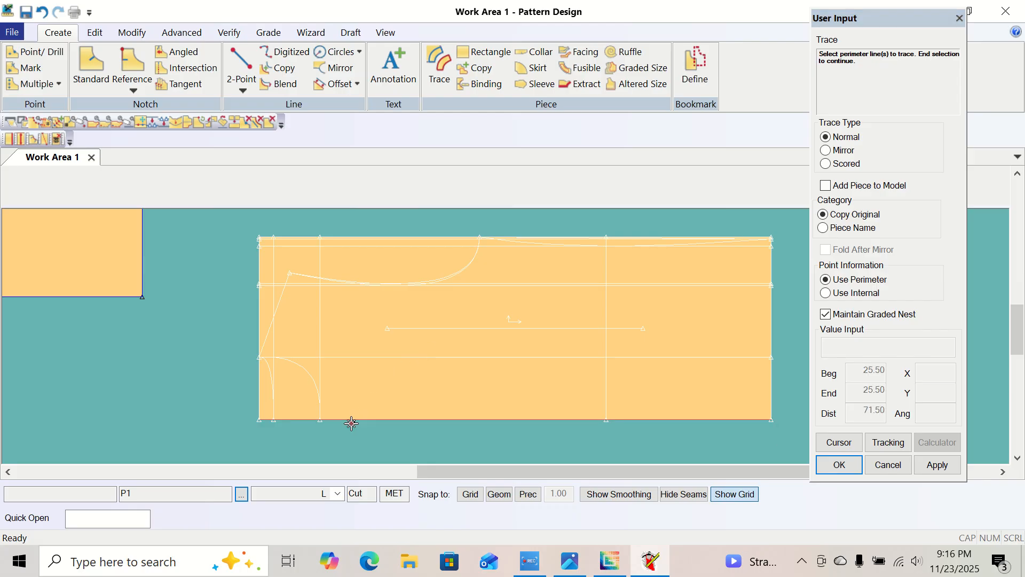
left_click(267, 367)
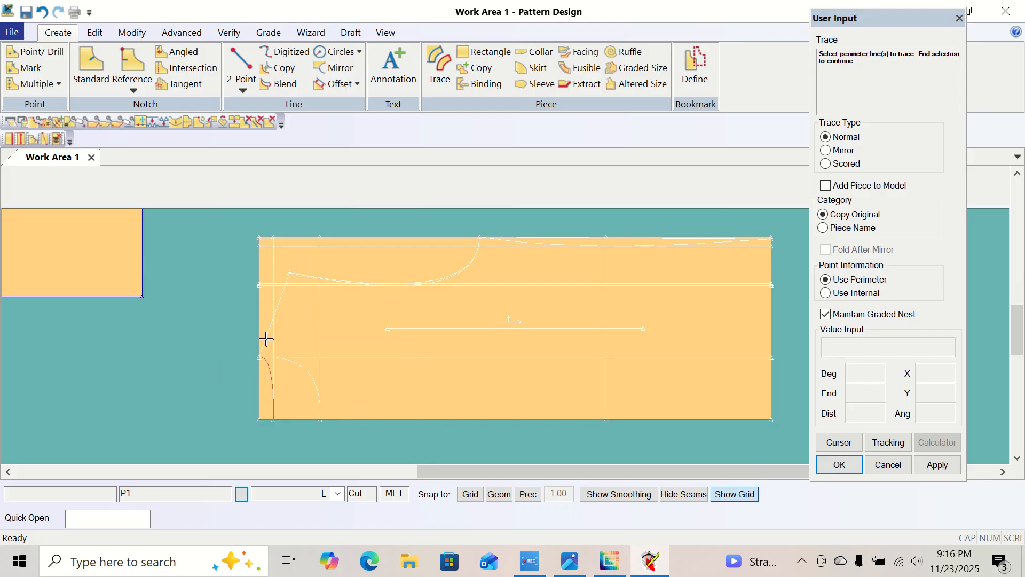
left_click(266, 338)
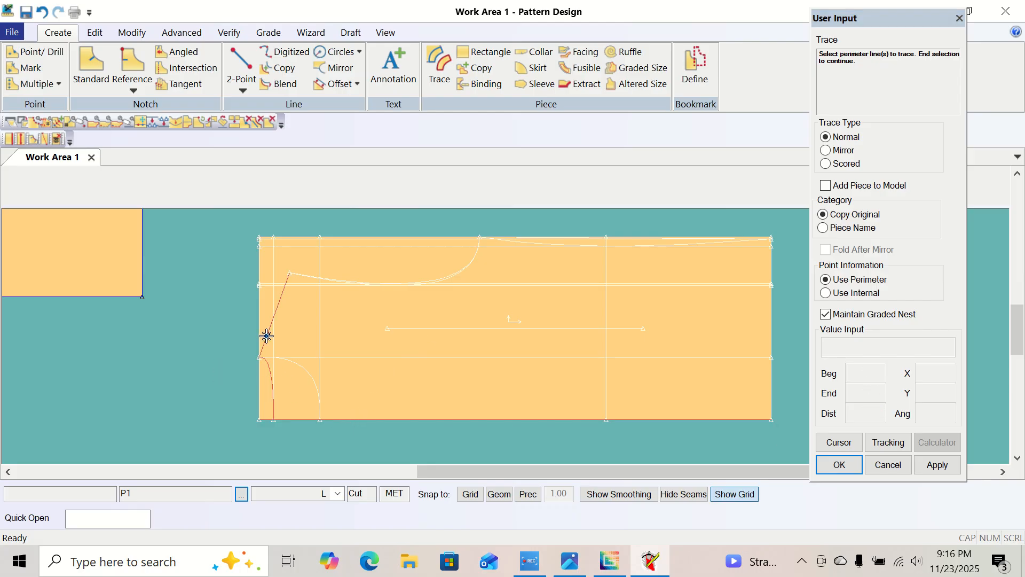
left_click(443, 281)
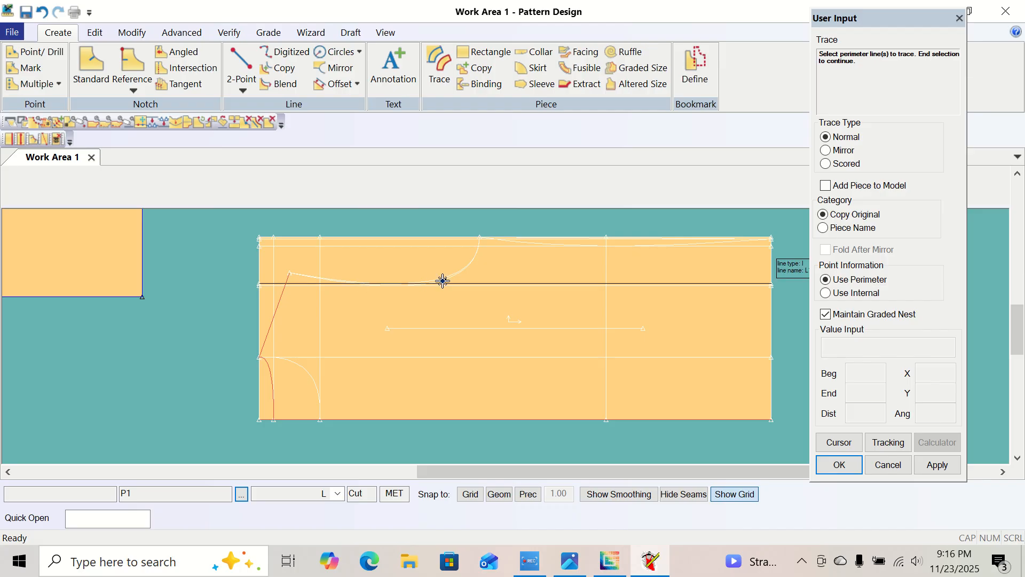
right_click(414, 269)
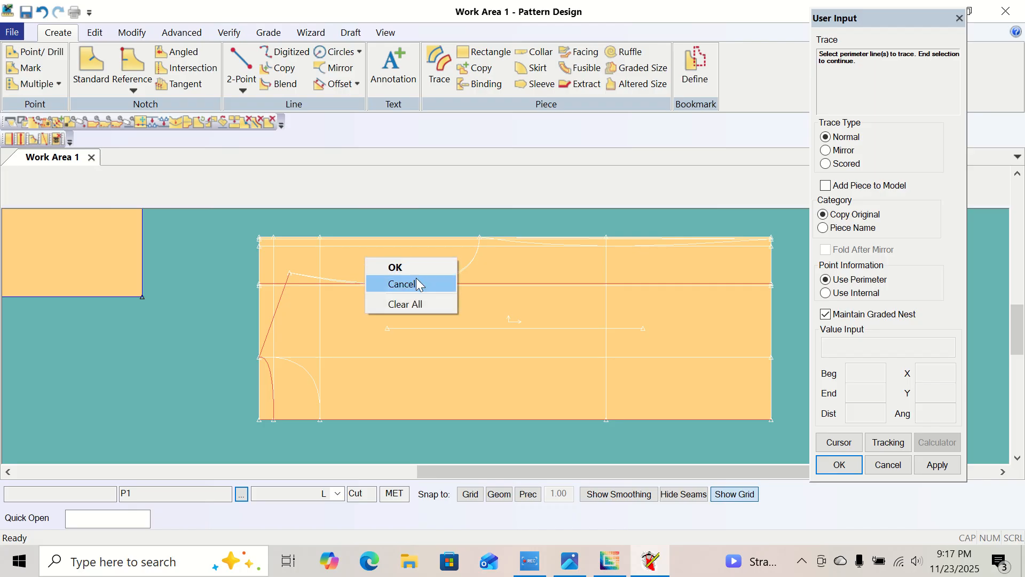
left_click(416, 279)
Start a Normal trace of P1 and select the full-length lower edge, the shallower neckline curve and the shoulder line as perimeter lines.
left_click(373, 32)
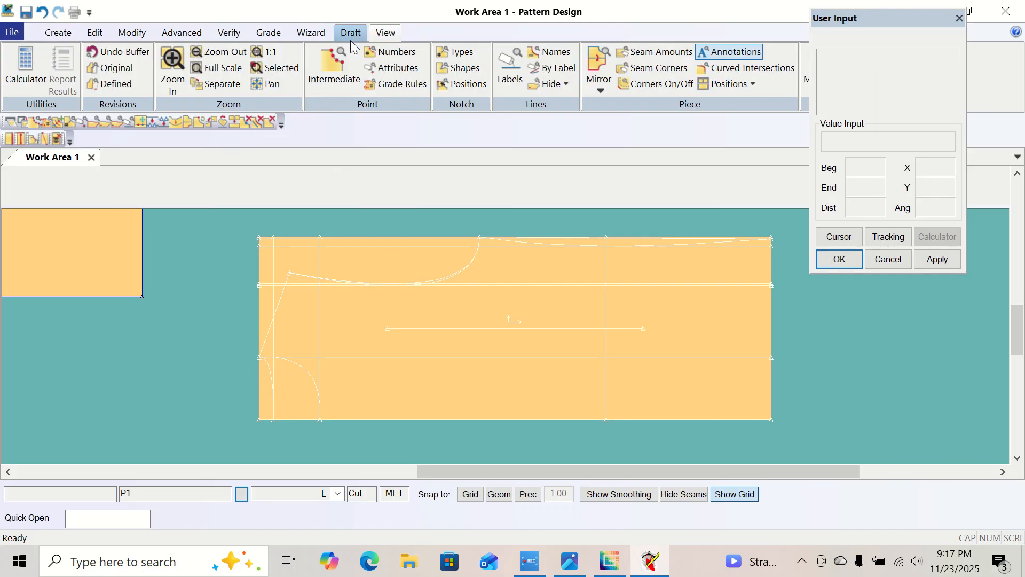
left_click(172, 69)
left_click(247, 231)
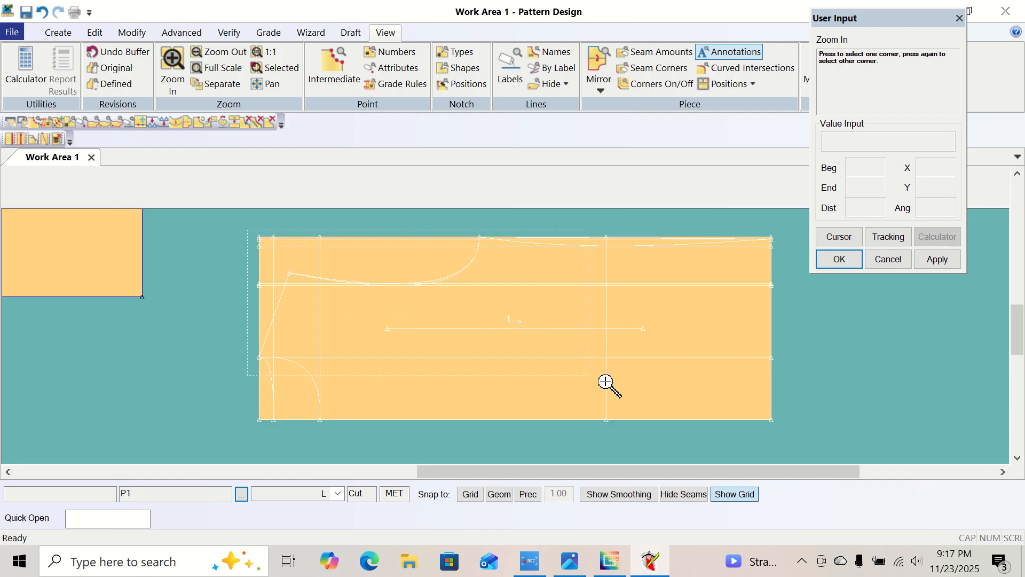
left_click(775, 425)
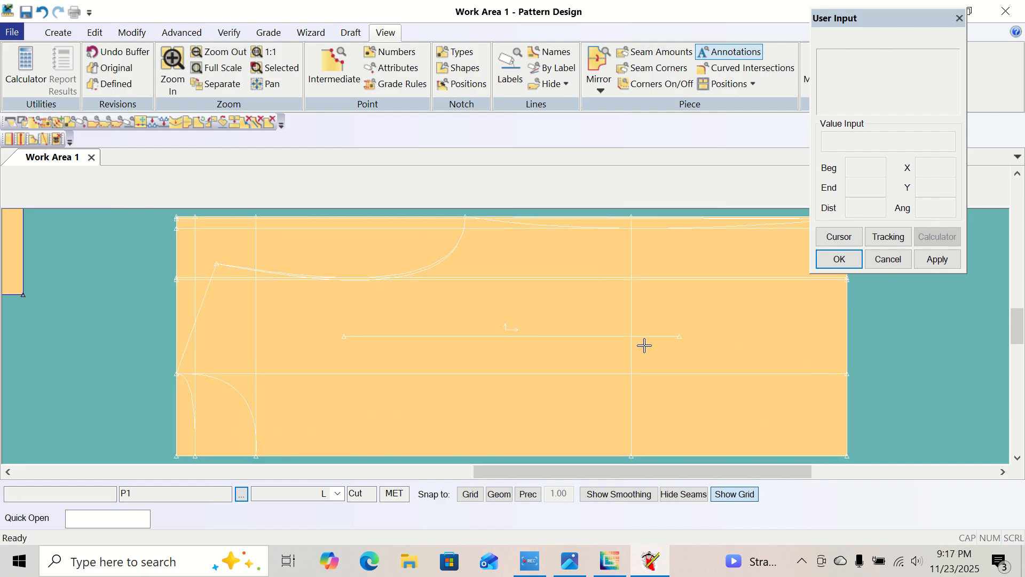
left_click(597, 339)
left_click(524, 337)
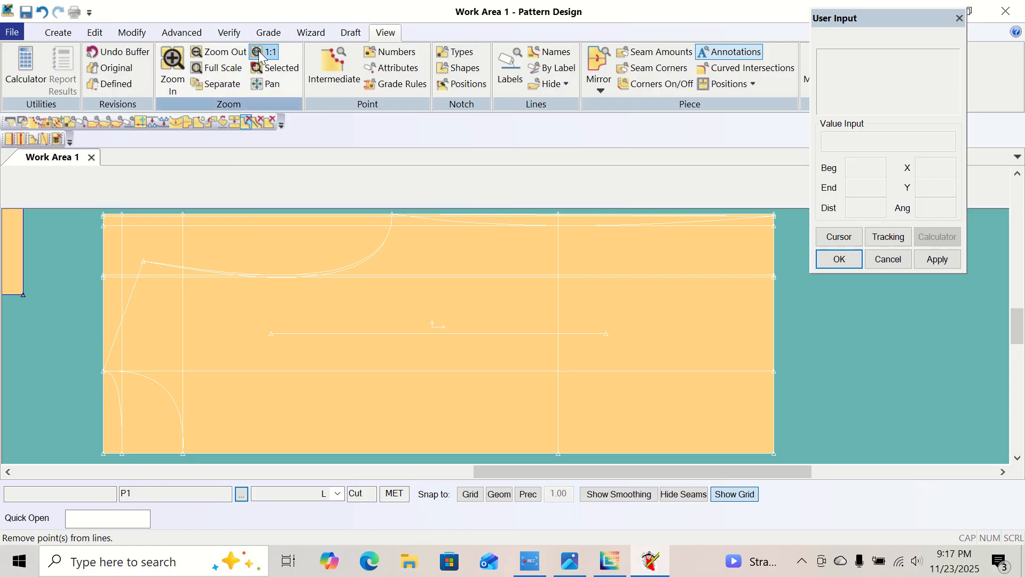
left_click(57, 32)
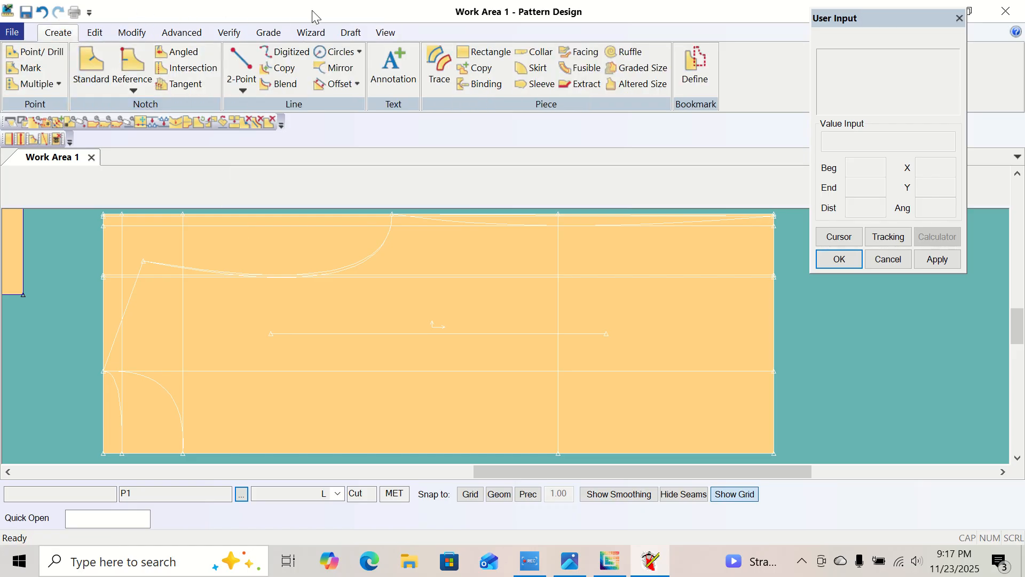
left_click(439, 67)
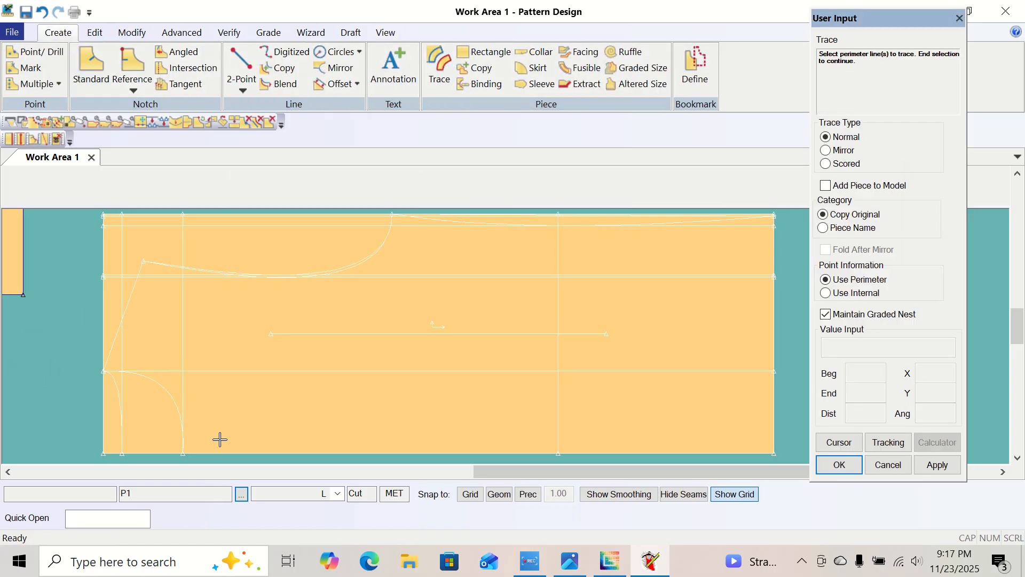
left_click(115, 395)
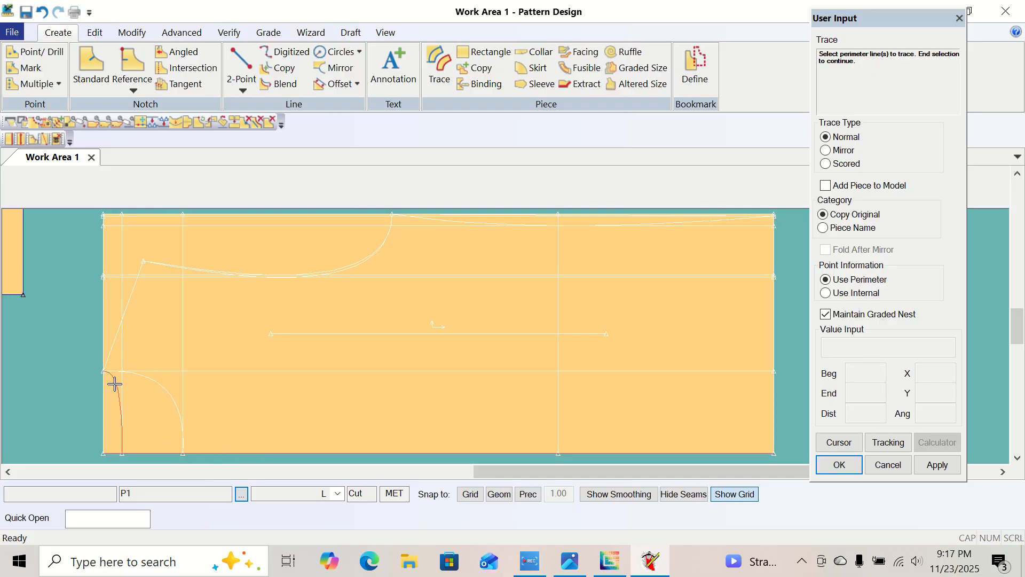
left_click(108, 355)
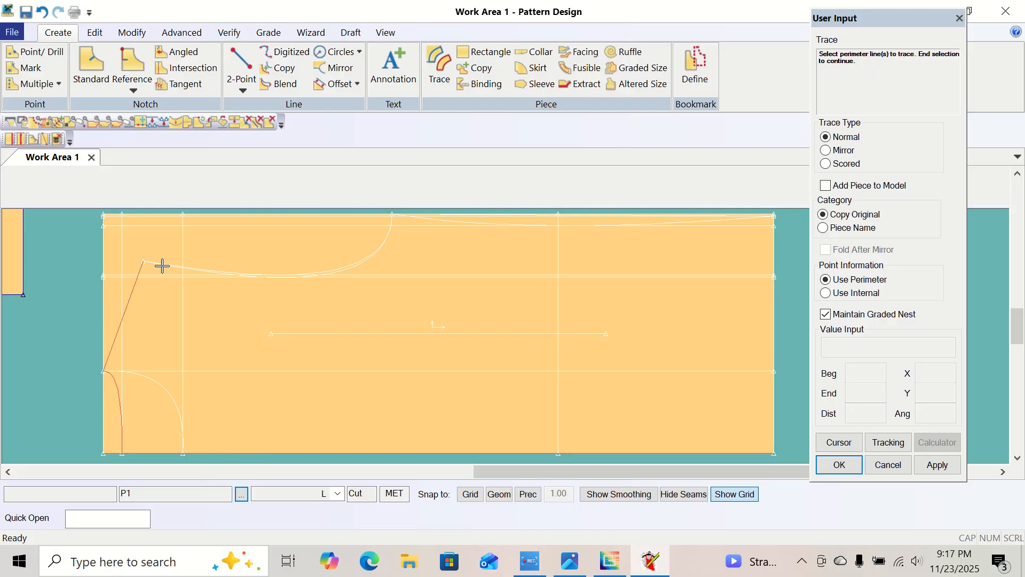
Add the lower armhole curve, curved side line and hem edge to the trace, then end the perimeter selection.
left_click(344, 271)
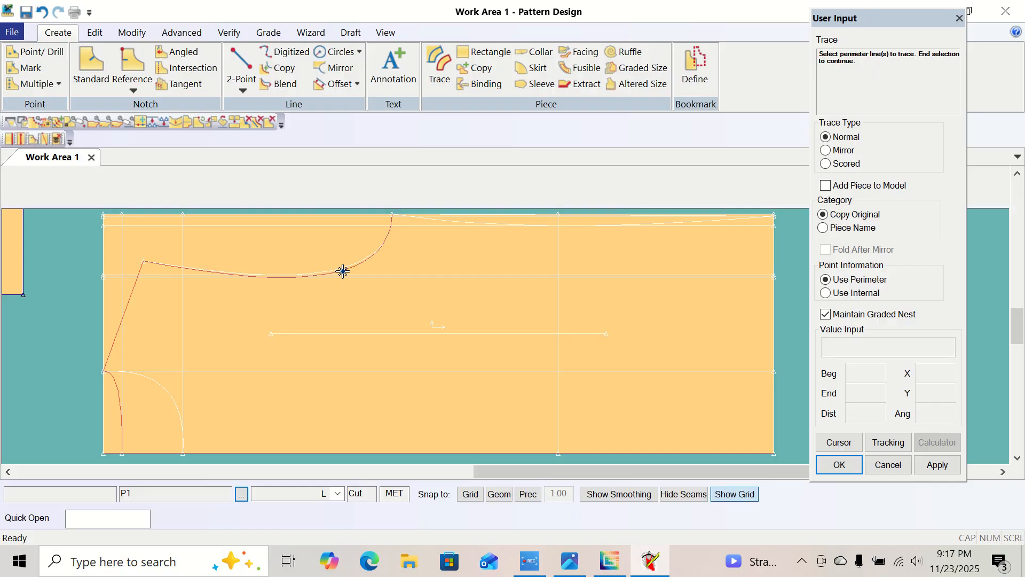
left_click(450, 220)
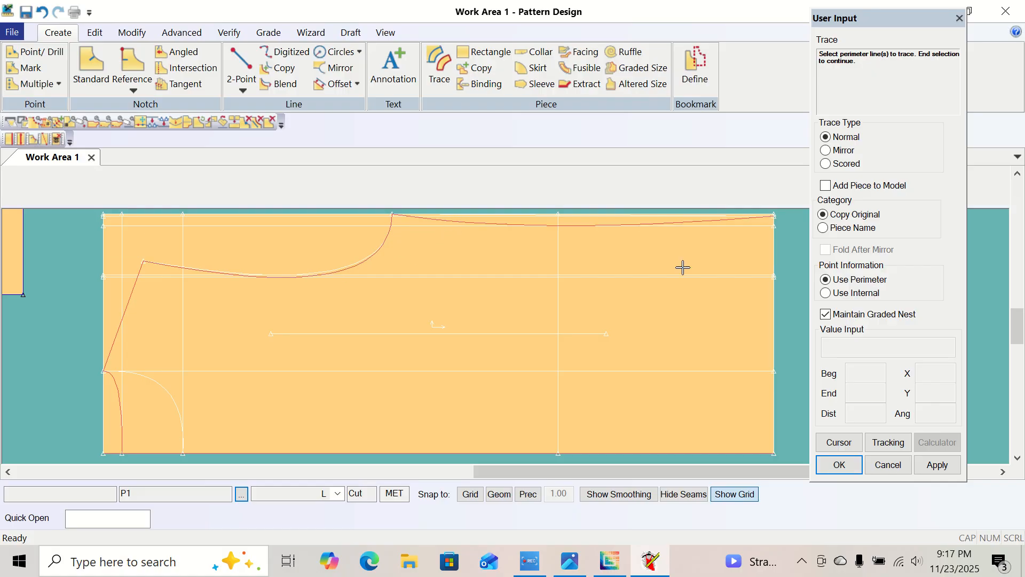
left_click(774, 253)
right_click(609, 312)
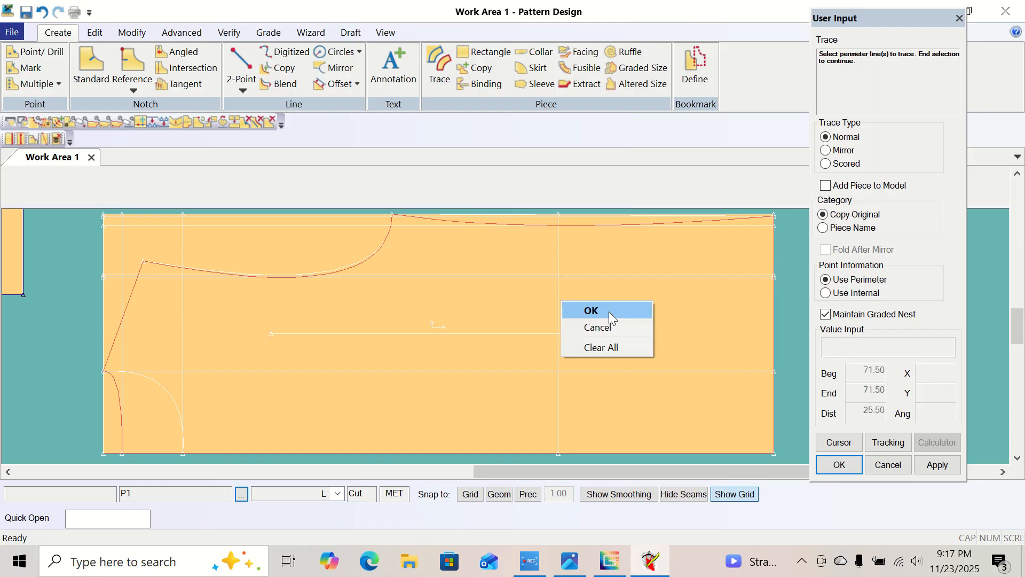
left_click(609, 311)
Complete the trace without internal lines, place the new piece partly over P1 and name it body pattern back.
right_click(609, 312)
left_click(613, 313)
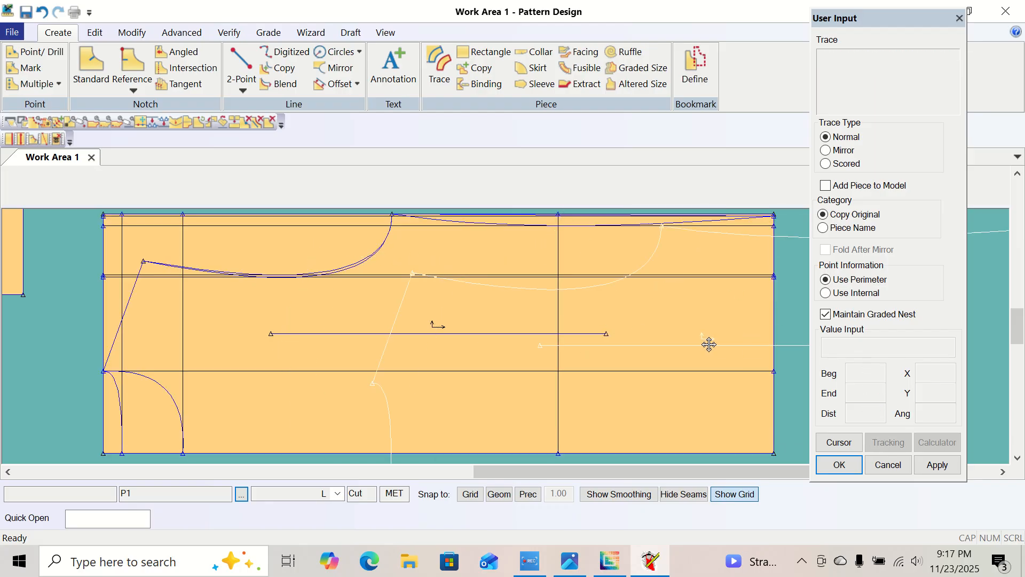
left_click(108, 365)
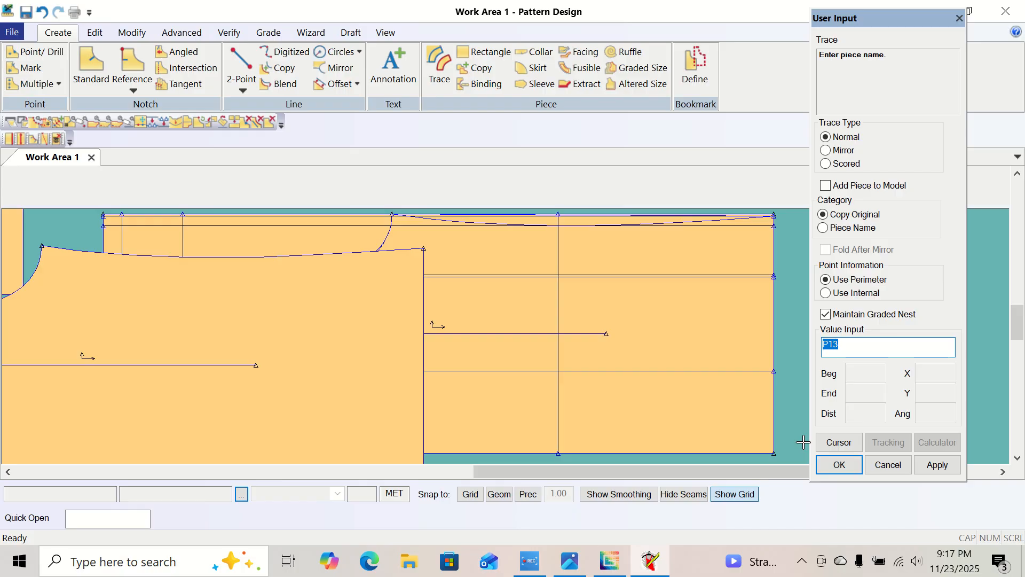
type("body pattern back")
key("Return")
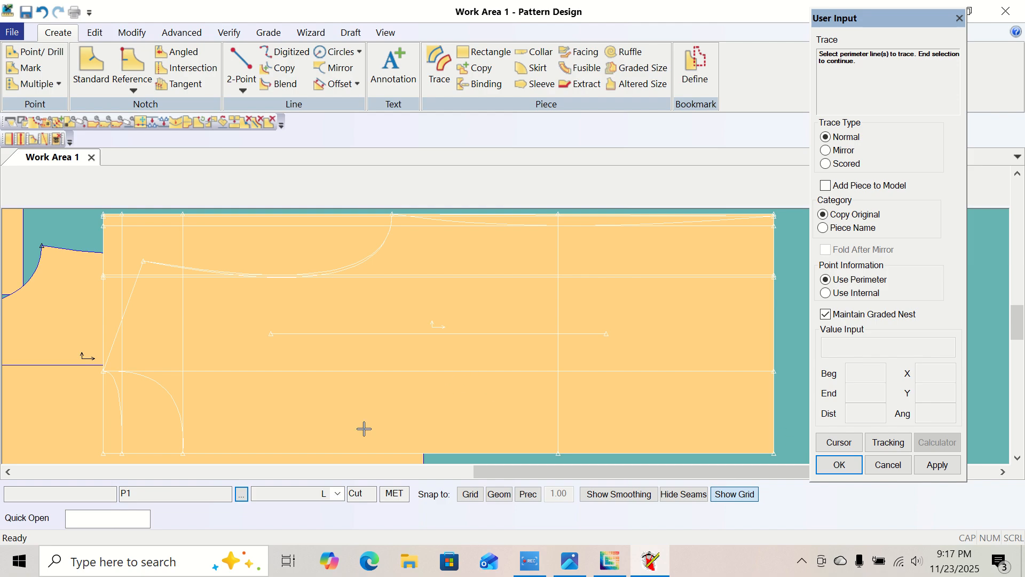
Leave the Trace command and move the body pattern back piece clear of P1, directly below the body pattern front.
right_click(80, 344)
left_click(131, 348)
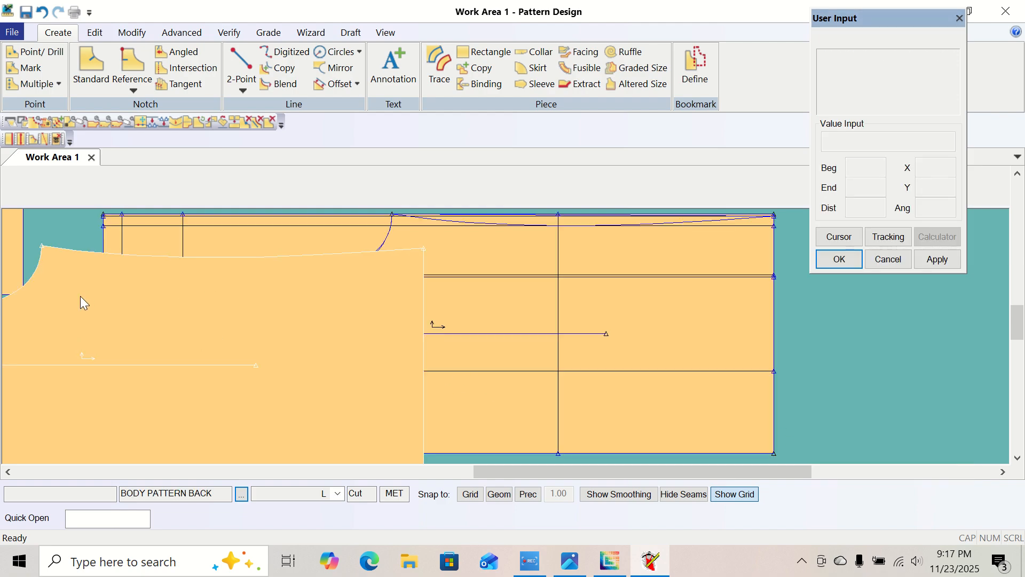
left_click(48, 352)
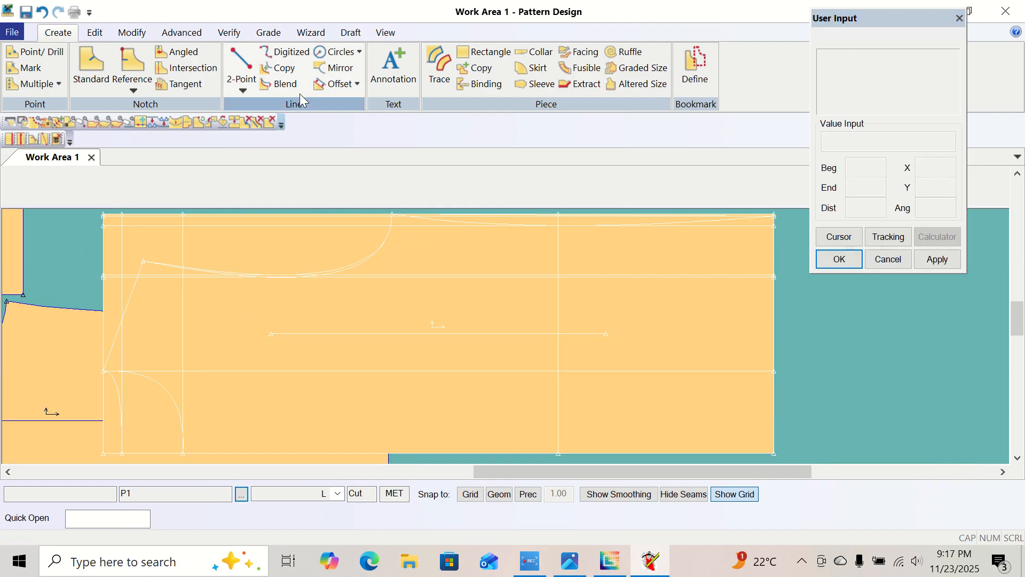
left_click(386, 33)
left_click(212, 54)
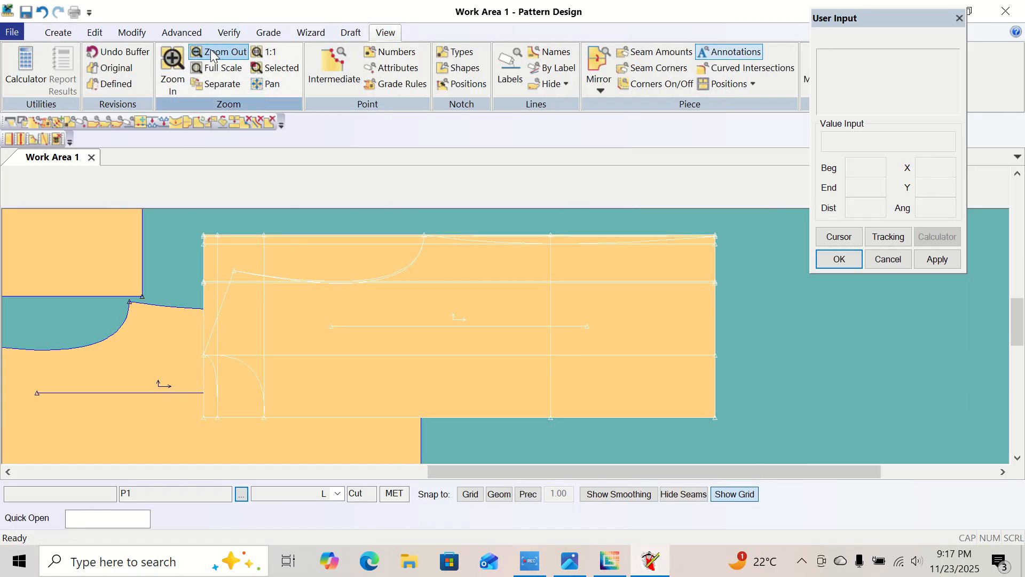
left_click(293, 405)
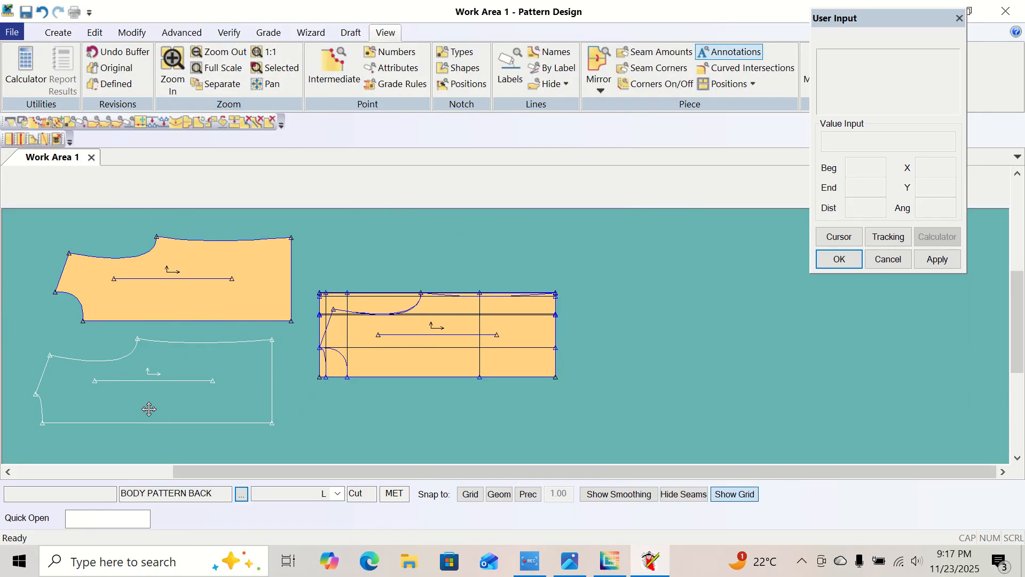
left_click(168, 410)
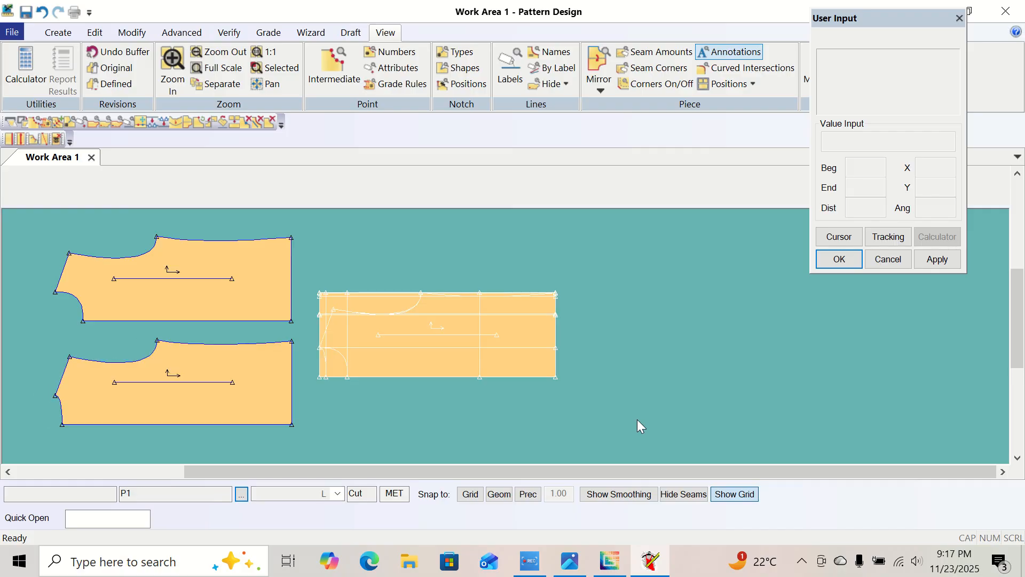
right_click(625, 279)
left_click_drag(648, 244, 655, 296)
Save all three pieces in the work area, then leave the Save command.
left_click(16, 32)
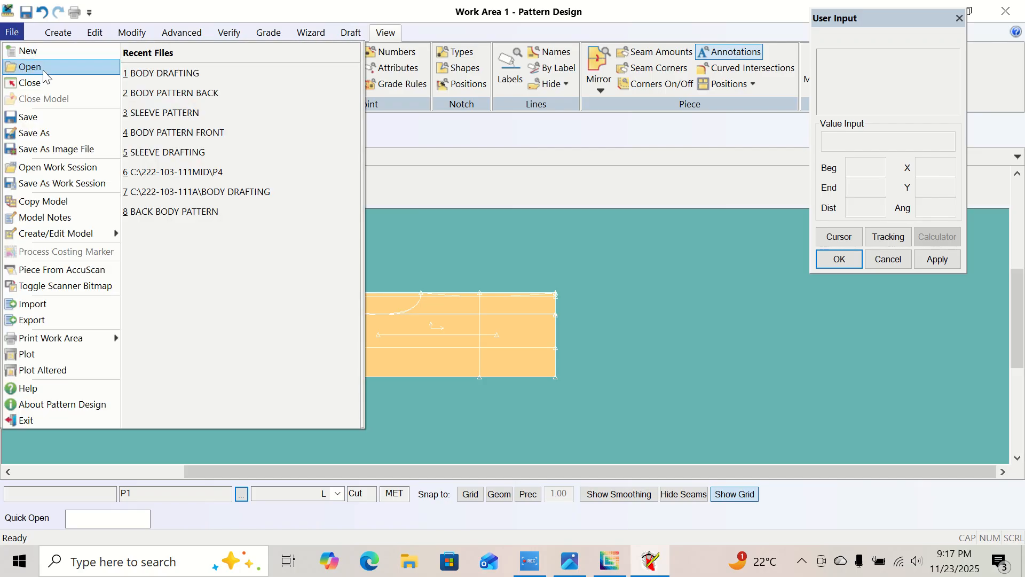
left_click(27, 120)
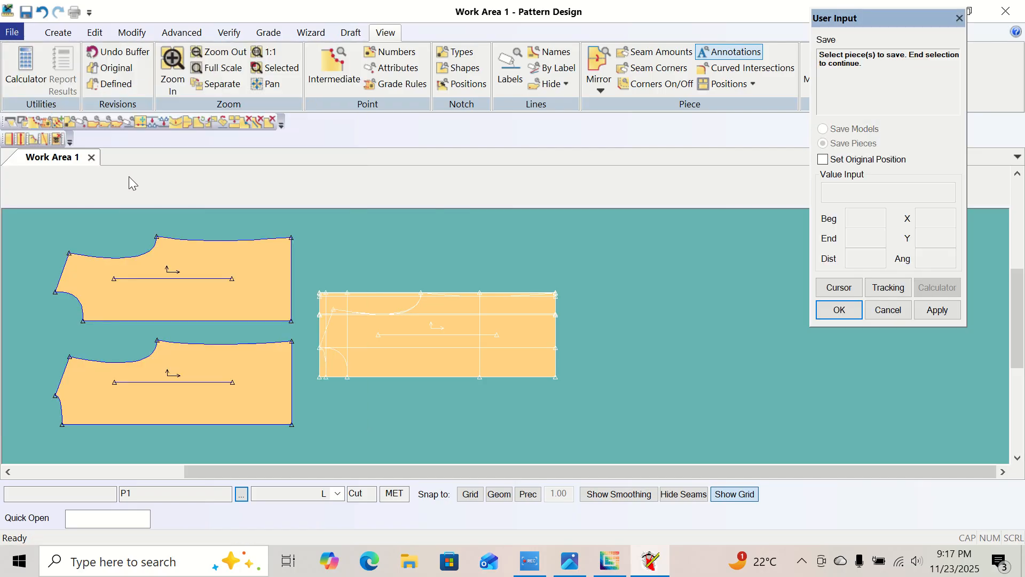
right_click(641, 278)
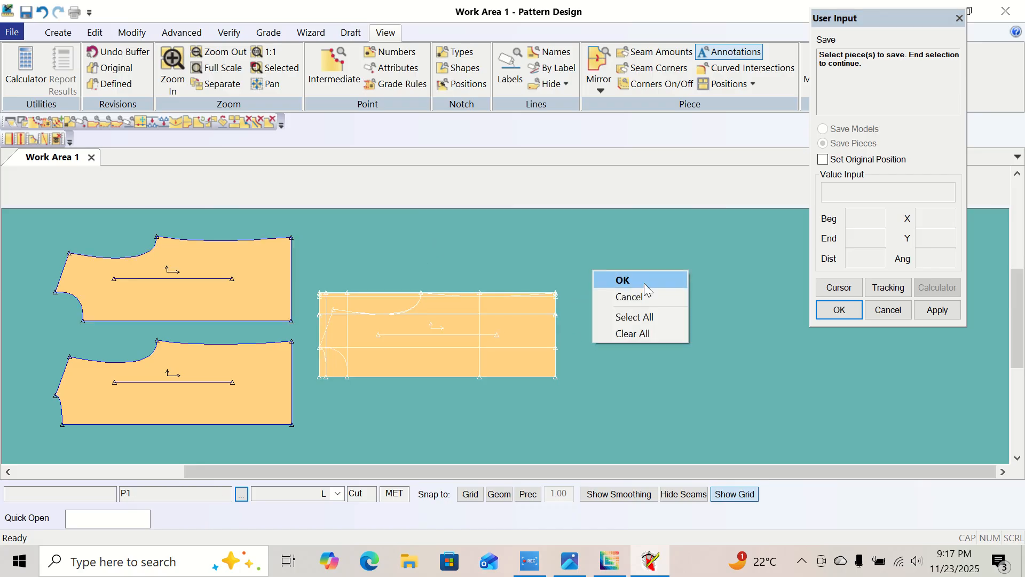
left_click(636, 317)
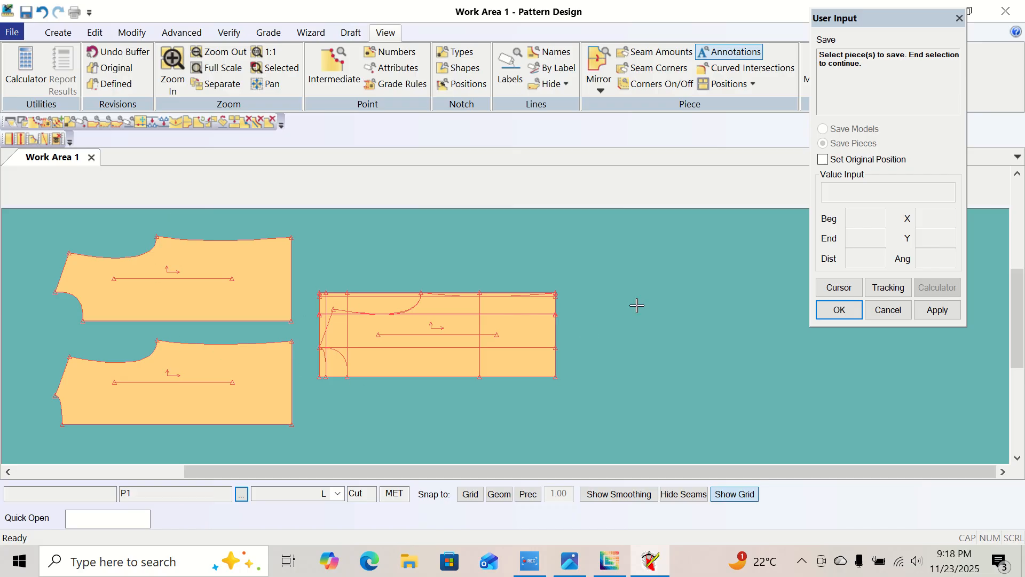
right_click(630, 247)
left_click(631, 246)
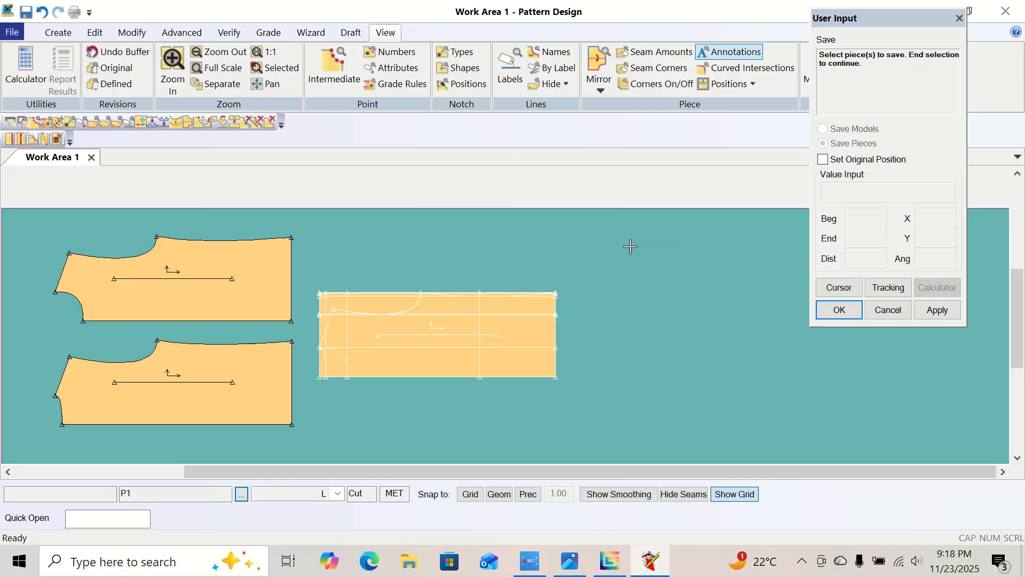
right_click(631, 247)
left_click(632, 249)
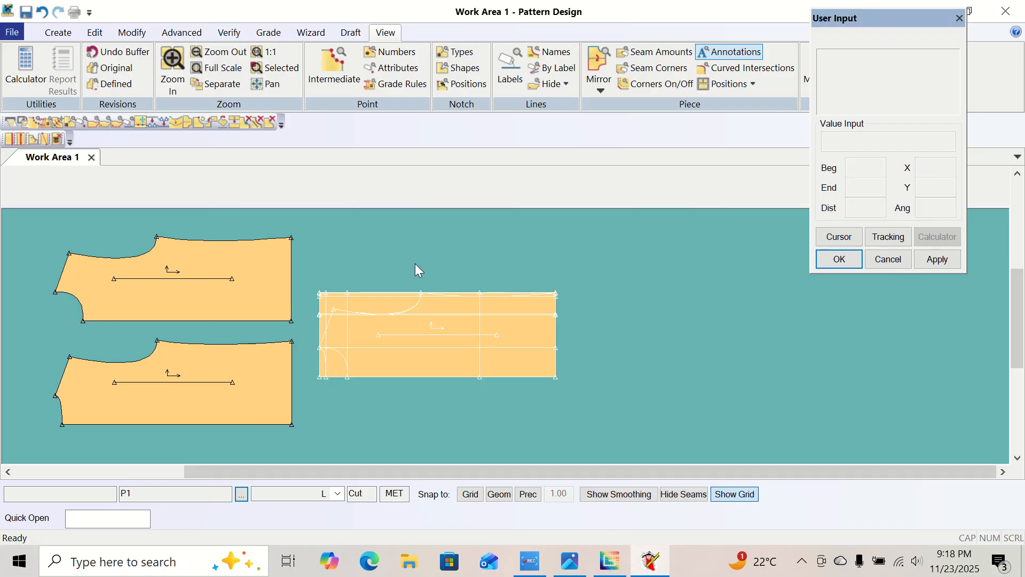
Clear P1, body pattern front and body pattern back from the work area with Piece to Menu.
right_click(421, 330)
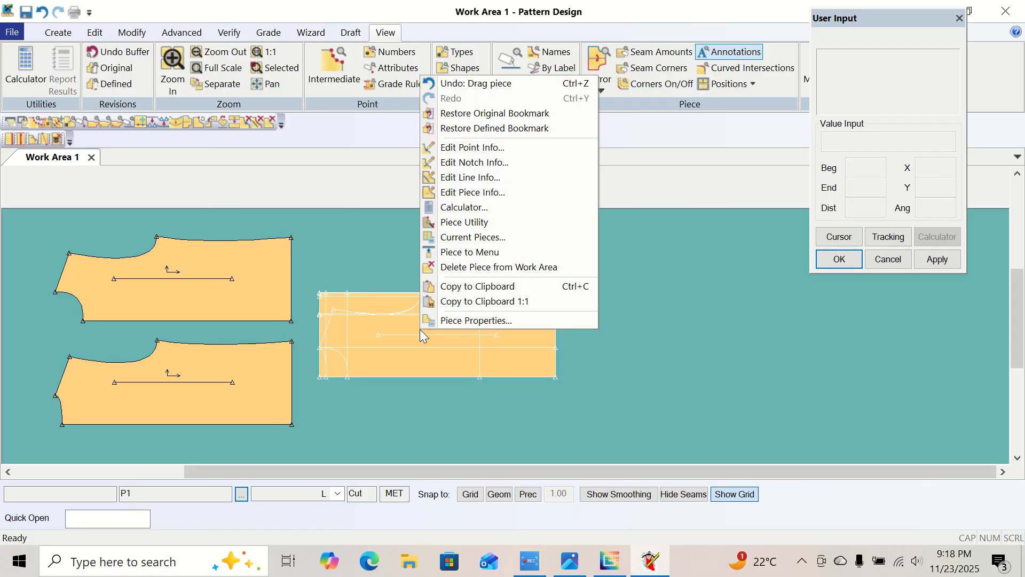
left_click(474, 255)
right_click(250, 284)
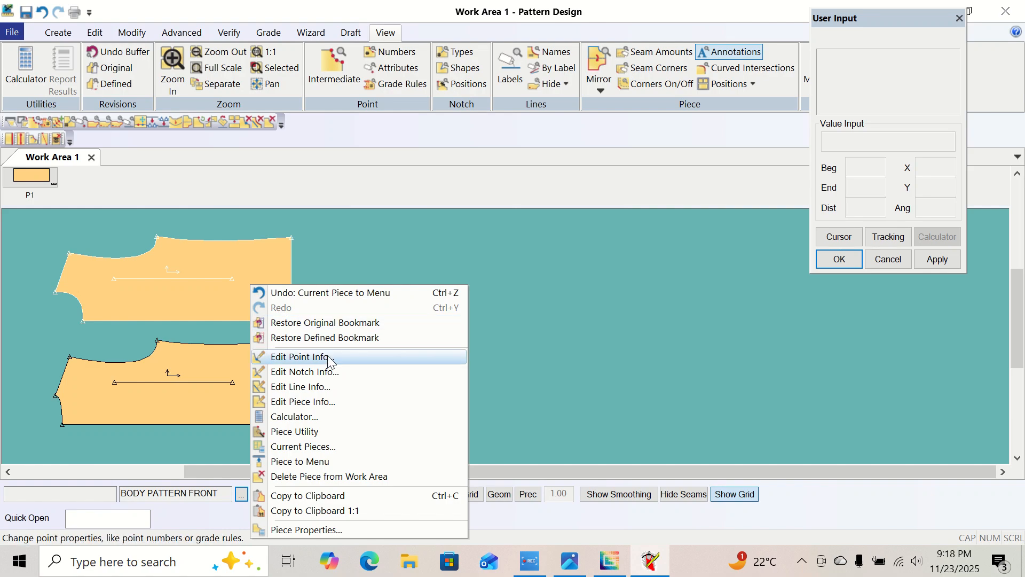
left_click(342, 467)
right_click(234, 374)
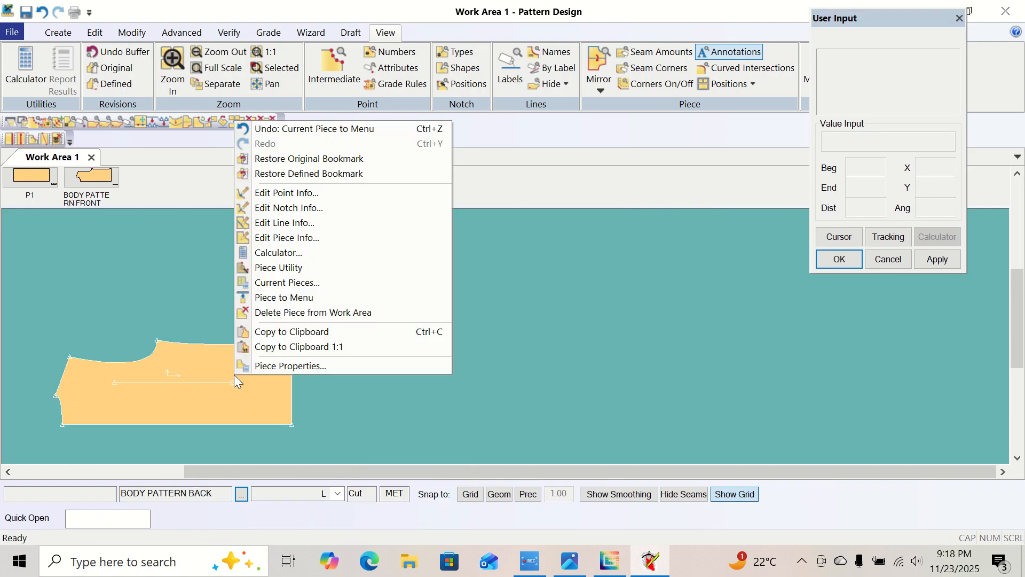
left_click(313, 299)
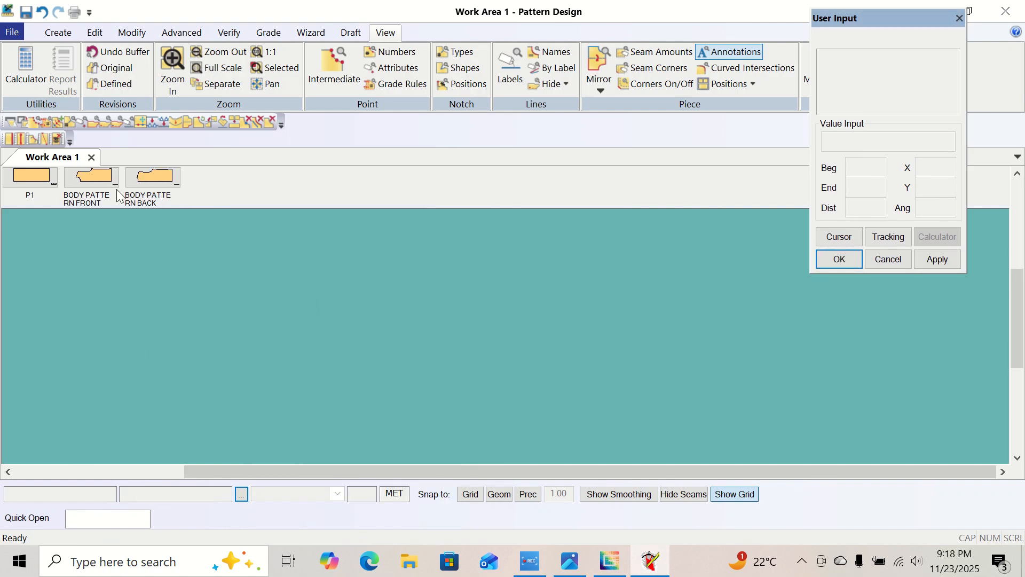
Place the body pattern front piece in the work area, then return it to the stored pieces.
left_click_drag(119, 196, 397, 307)
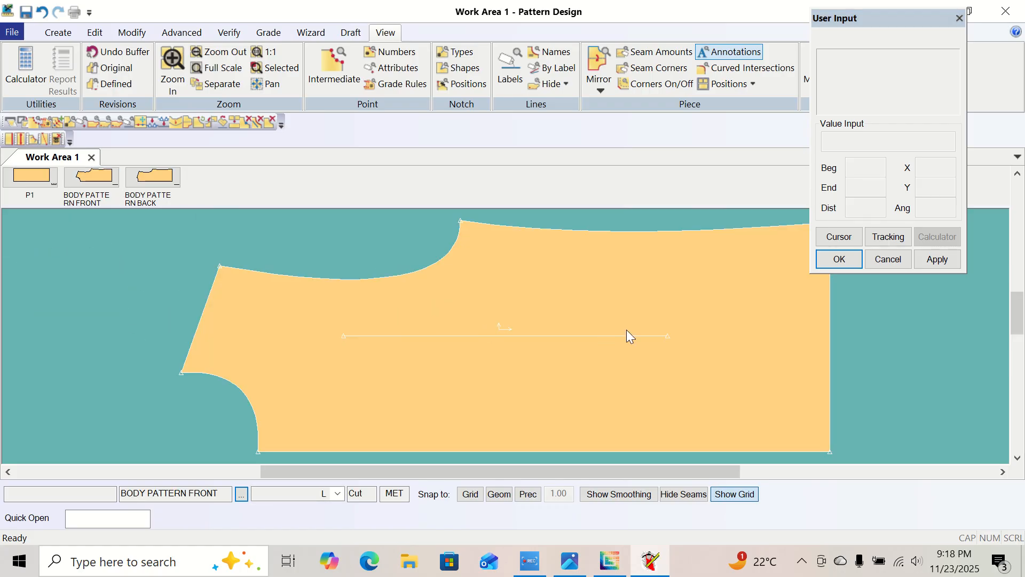
right_click(439, 322)
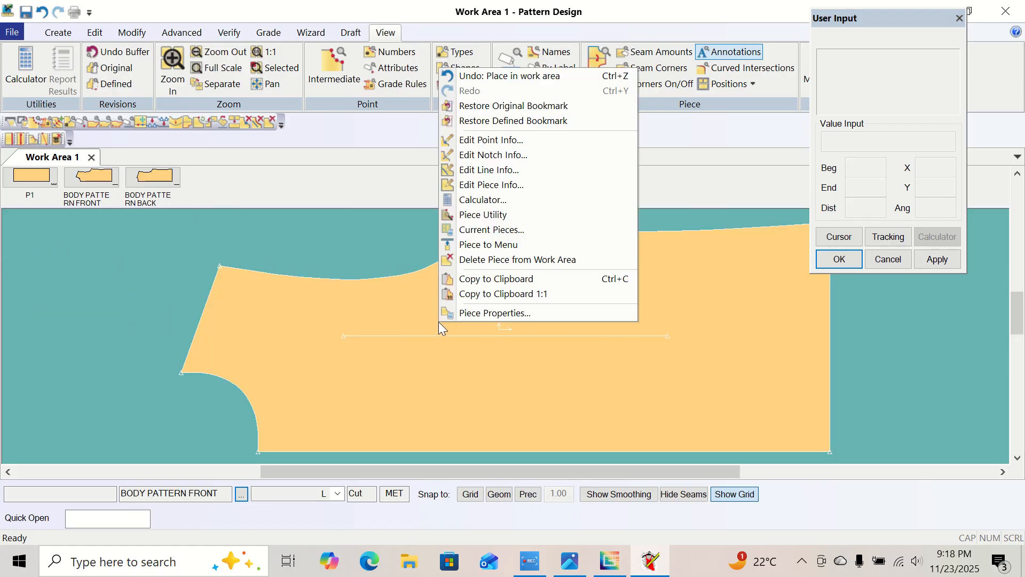
left_click(490, 244)
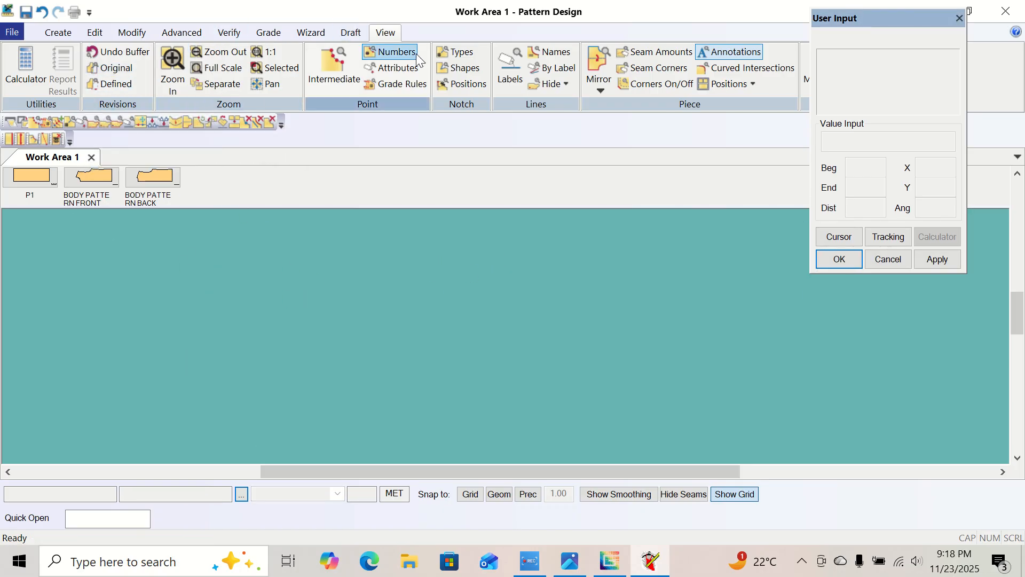
Switch to the Photos app, examine the sleeve measurements in the second size chart and return to Pattern Design.
left_click(570, 570)
scroll(479, 357, "up", 3)
scroll(479, 358, "down", 1)
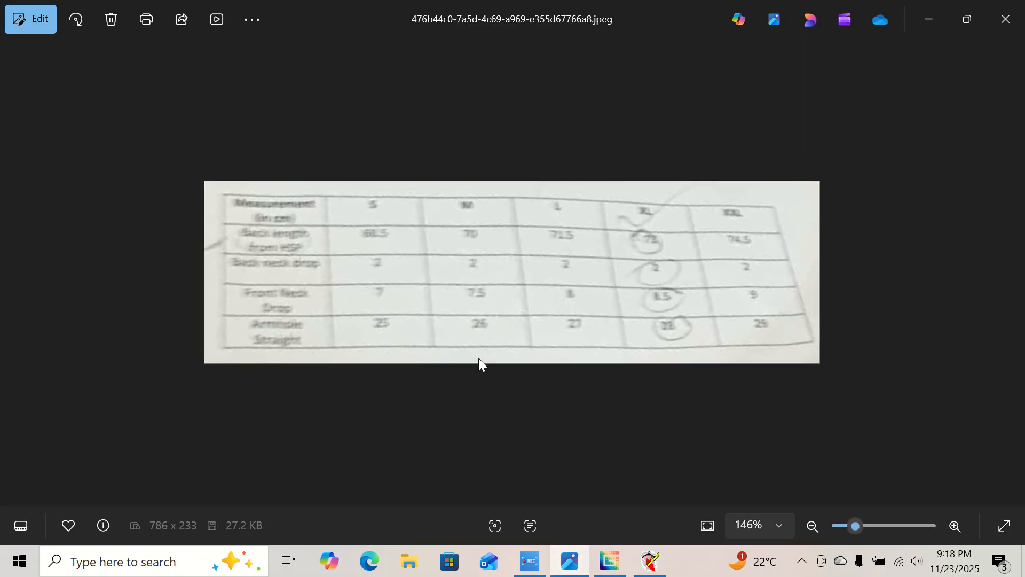
left_click(1007, 270)
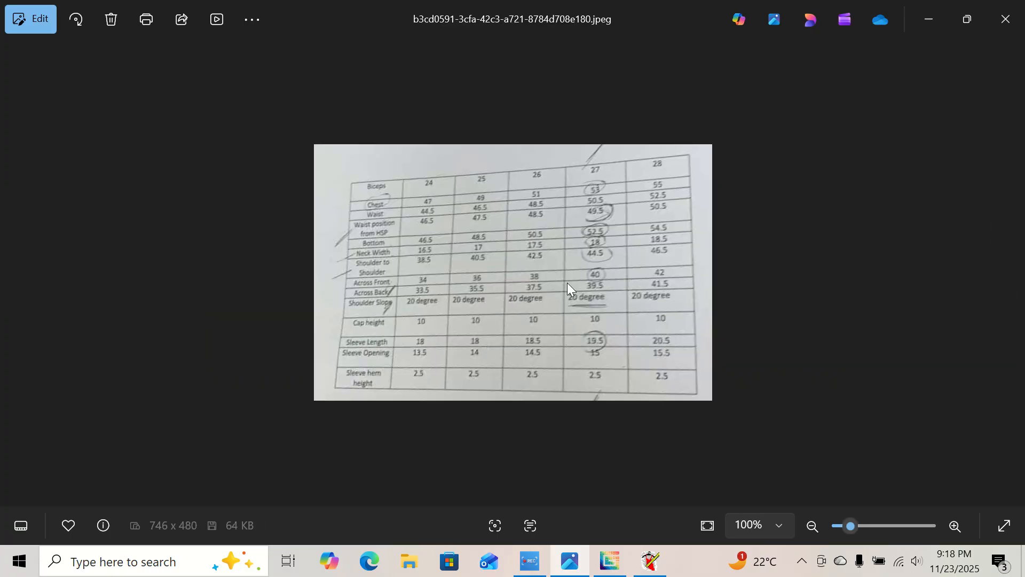
scroll(567, 283, "up", 2)
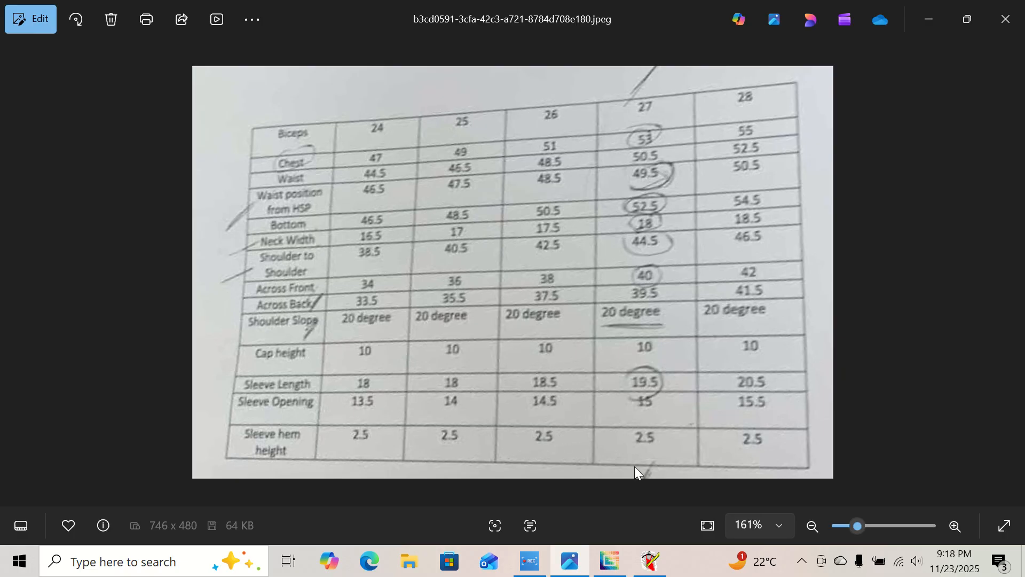
left_click(646, 561)
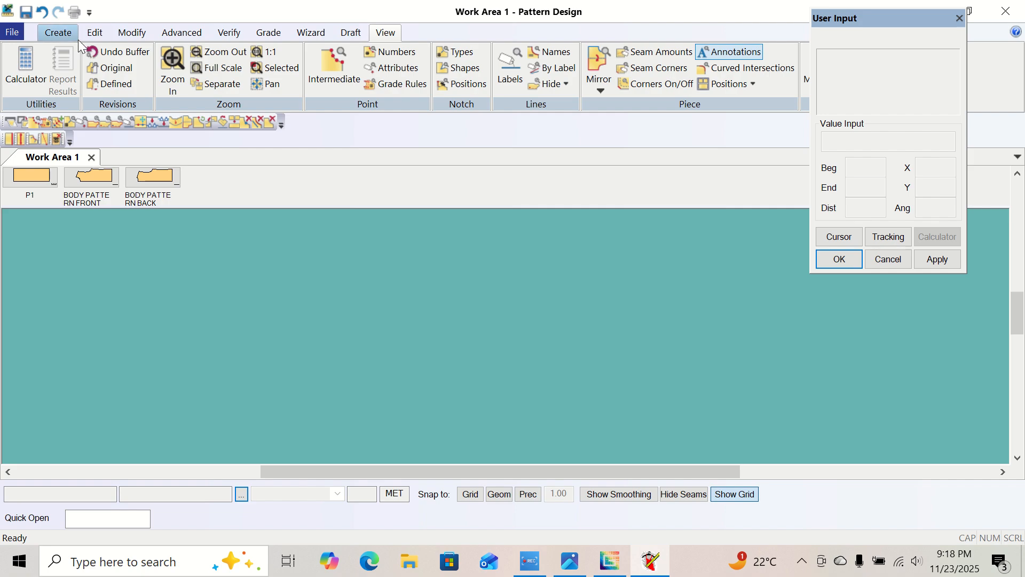
Draw a Rectangle piece in the empty work area and set its X distance to 18.5.
left_click(57, 32)
left_click(483, 52)
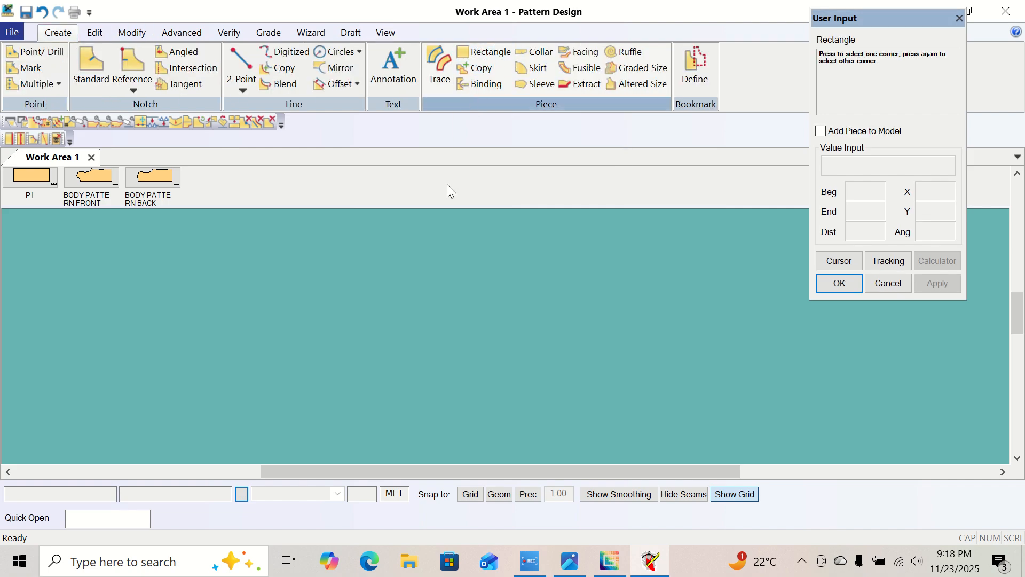
left_click(293, 252)
left_click(676, 385)
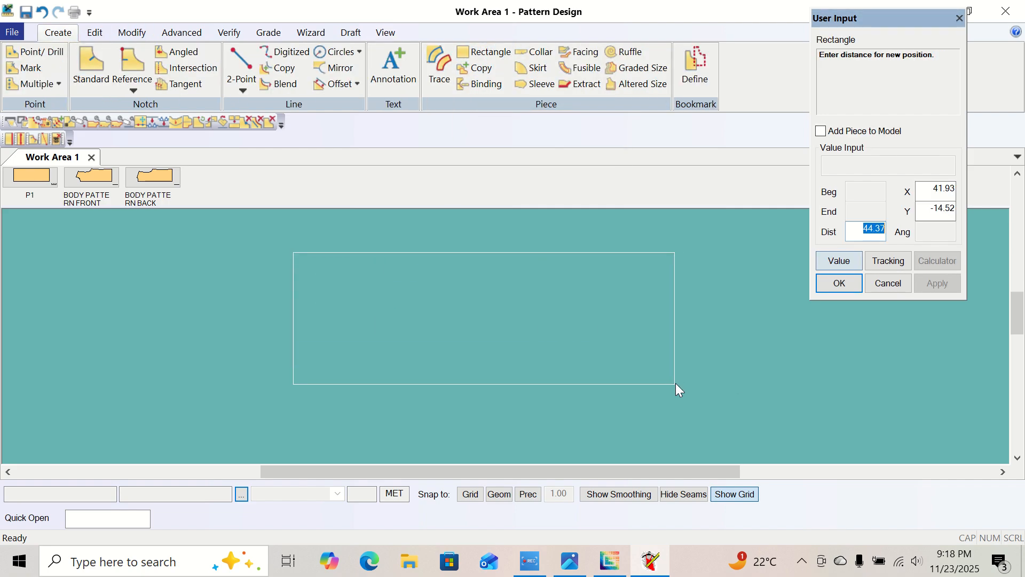
left_click(946, 190)
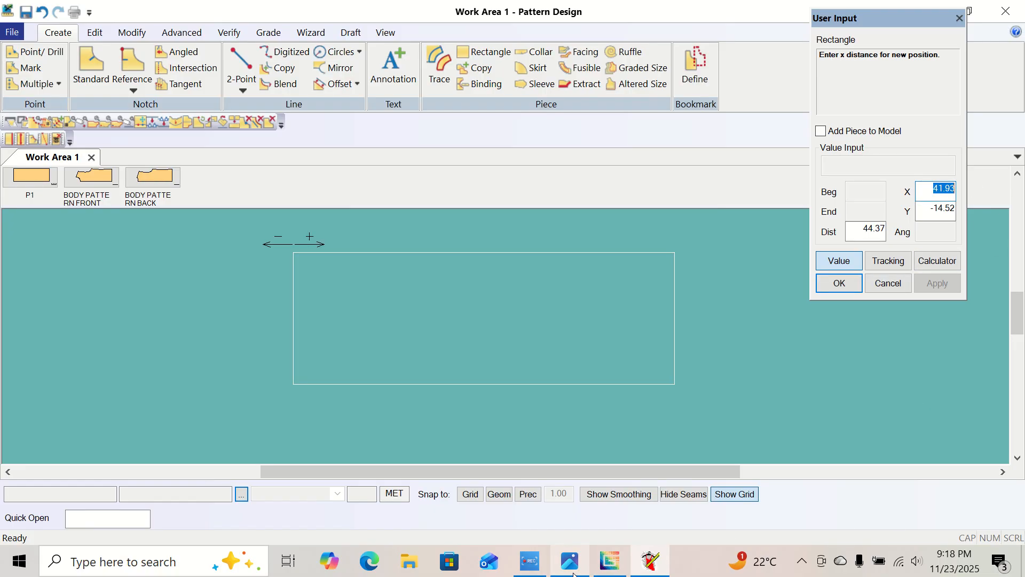
mouse_move(574, 574)
type("18.5")
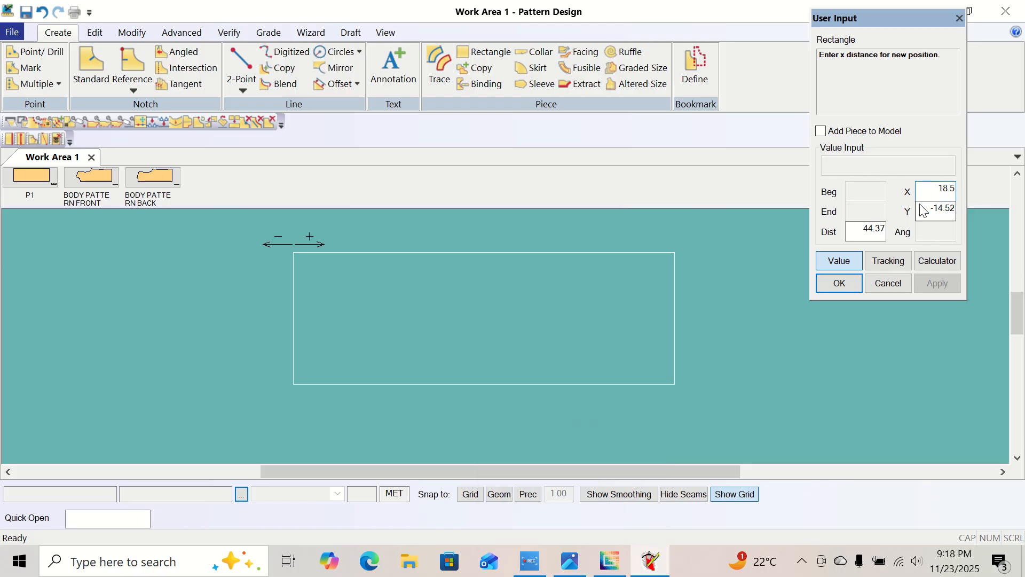
key("Return")
Set the rectangle's Y distance to 26 after checking the size chart, and accept P4 as the piece name.
type("26")
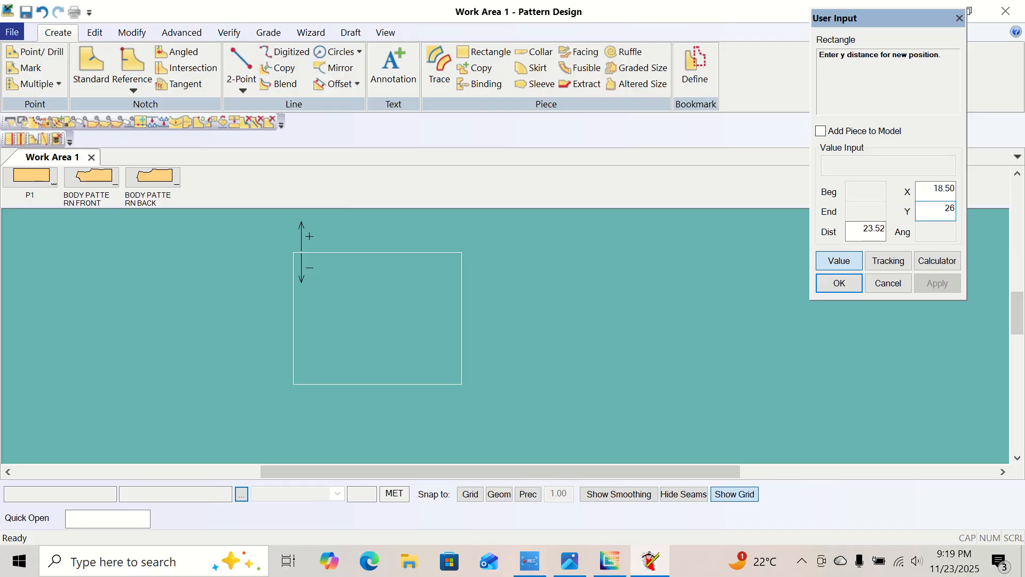
left_click(559, 566)
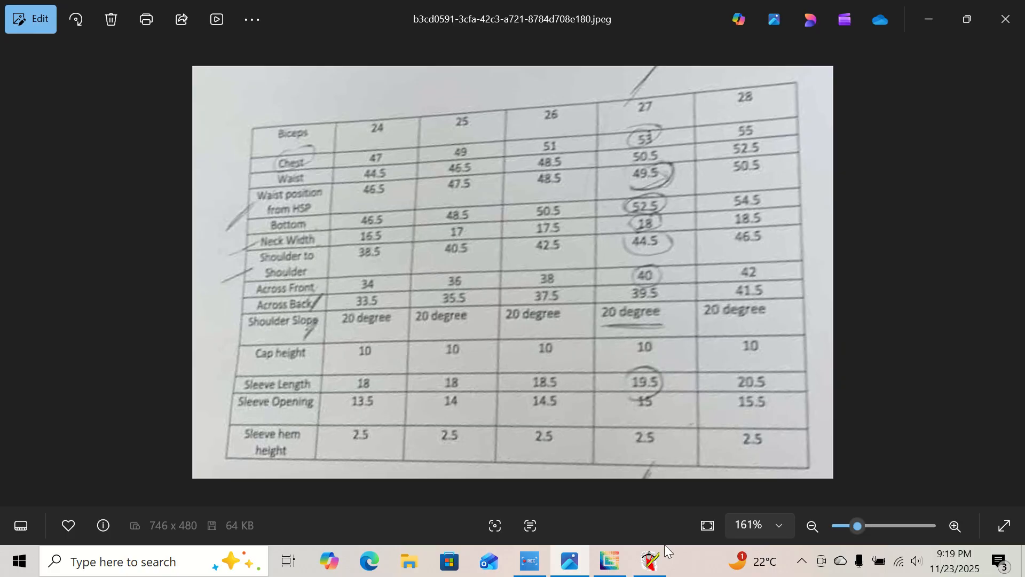
left_click(656, 558)
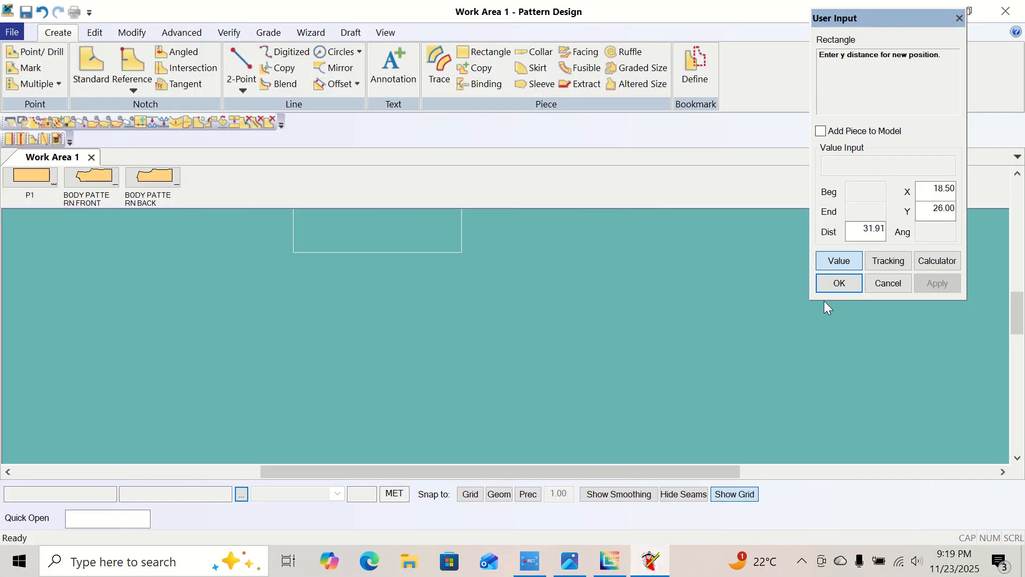
left_click(840, 283)
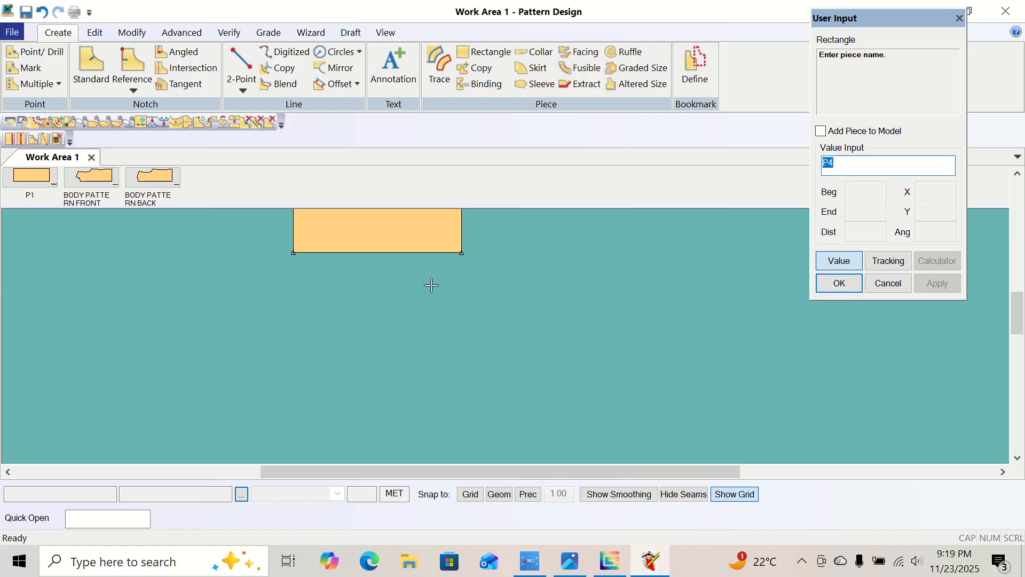
right_click(424, 250)
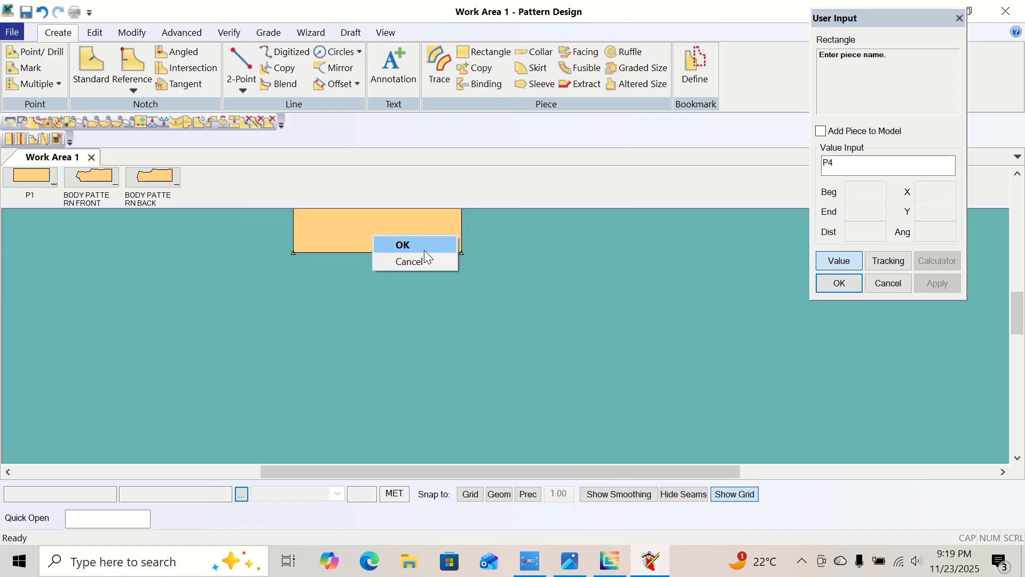
left_click(426, 246)
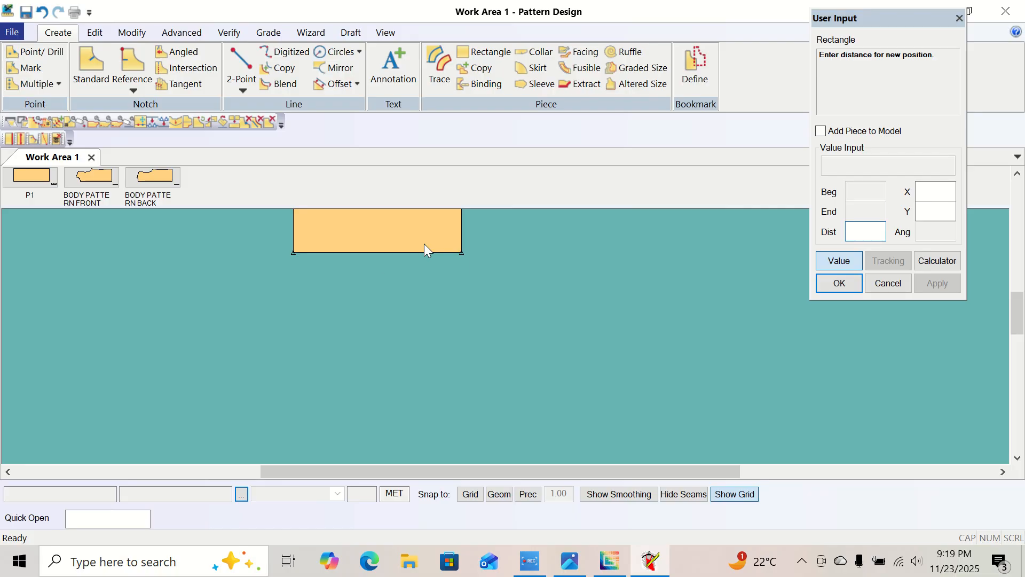
Leave the Rectangle command and move P4 down so the whole piece lies within the visible work area.
right_click(426, 246)
left_click(425, 246)
left_click(424, 233)
right_click(424, 234)
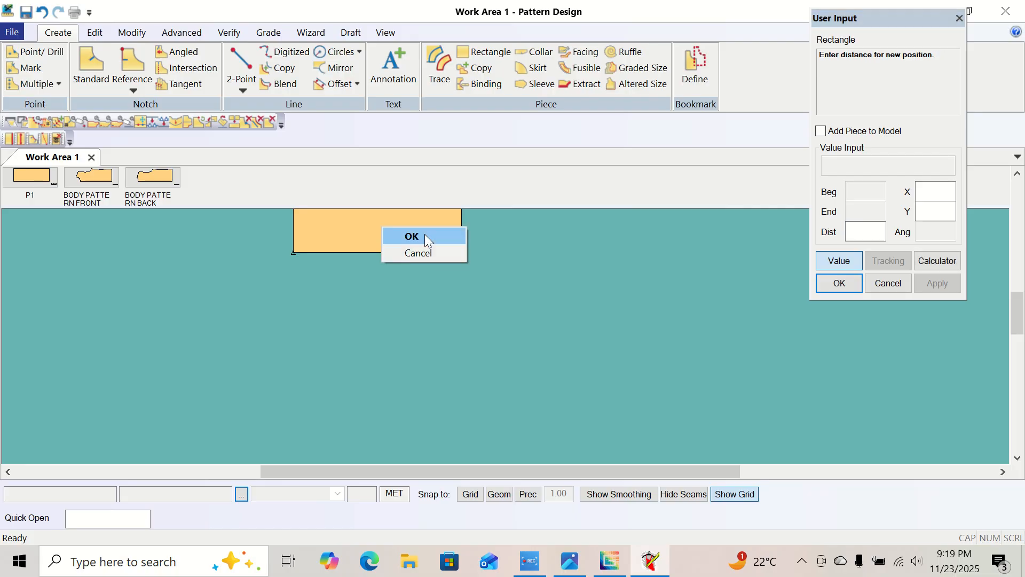
left_click(426, 238)
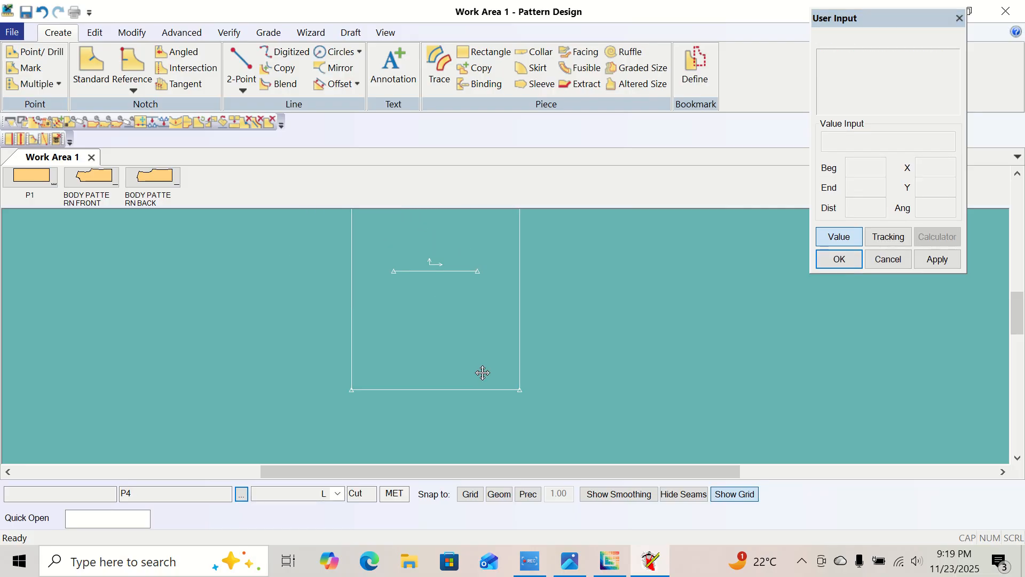
left_click(498, 439)
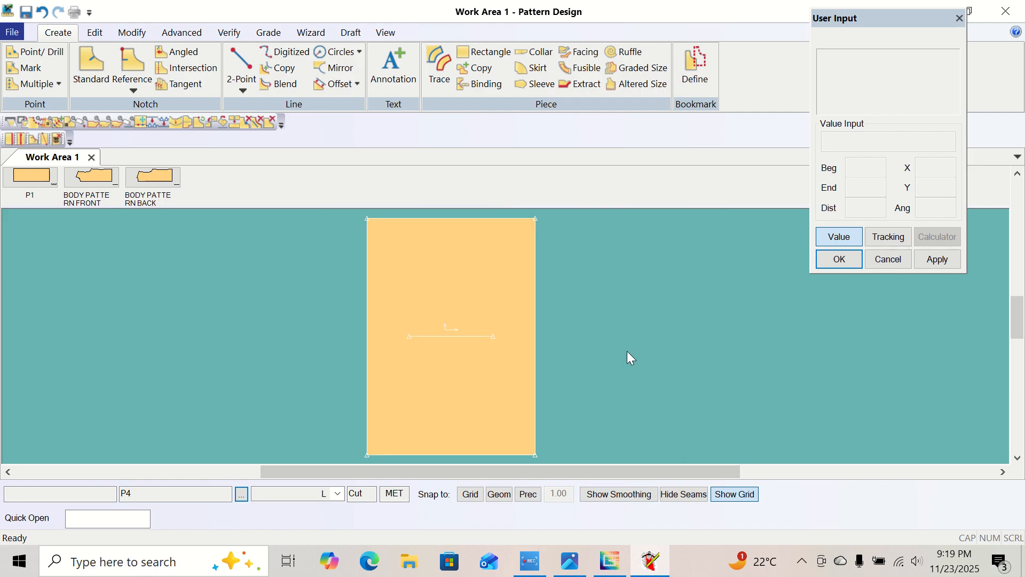
Check the cap height in the size chart and offset P4's left edge evenly inward by 10.
left_click(570, 561)
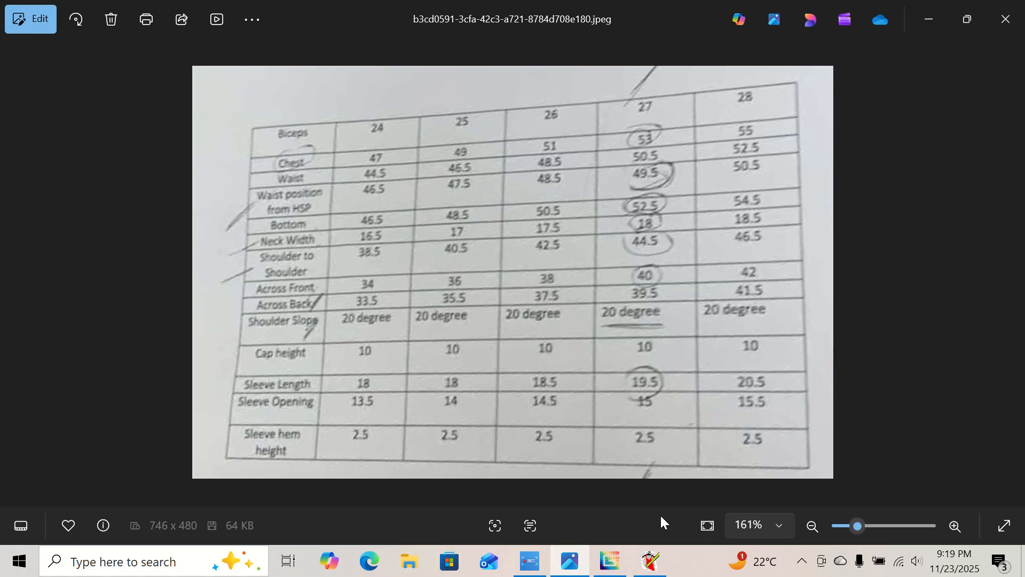
left_click(650, 561)
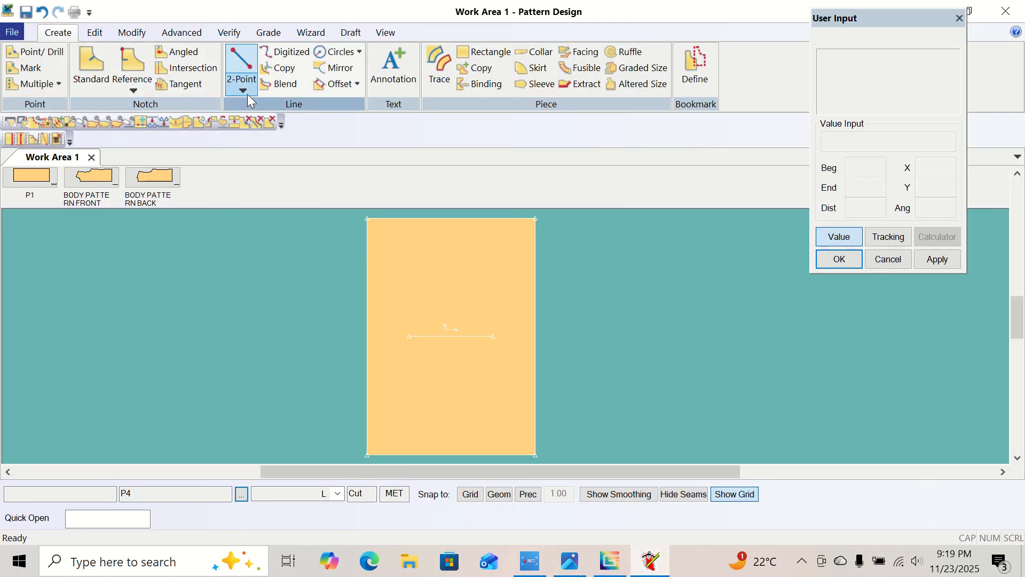
left_click(357, 84)
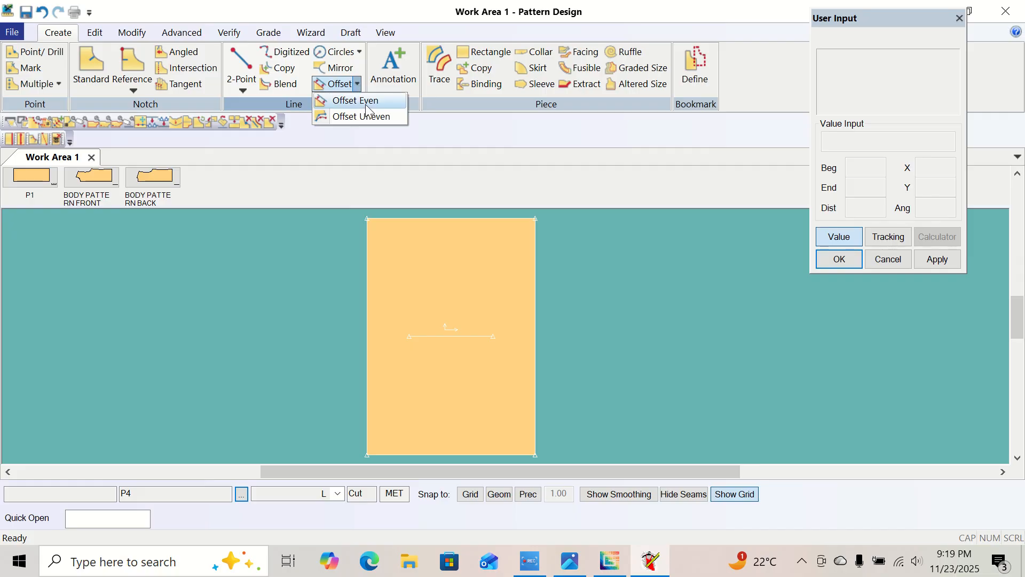
left_click(366, 102)
left_click(367, 381)
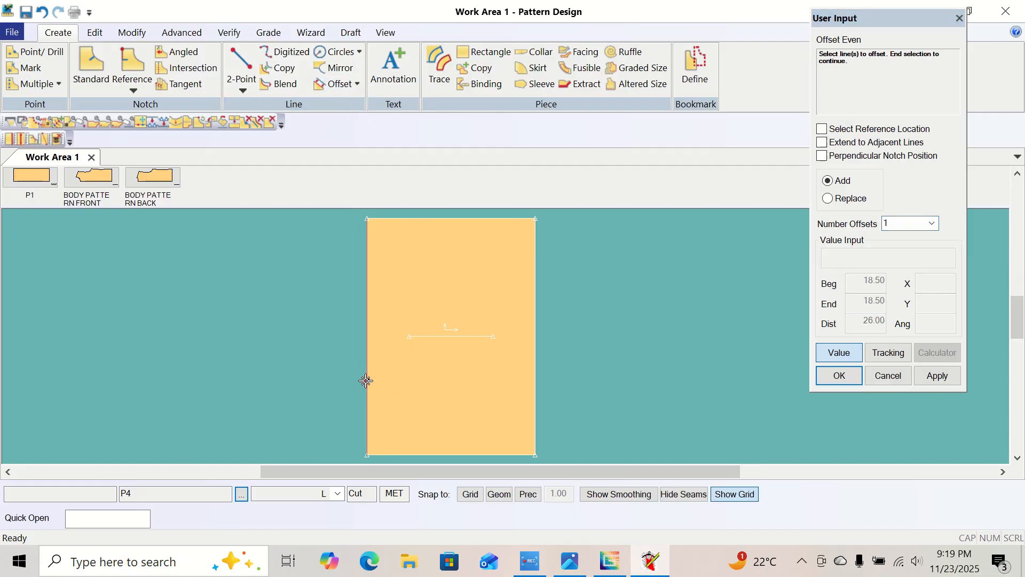
right_click(370, 380)
left_click(369, 380)
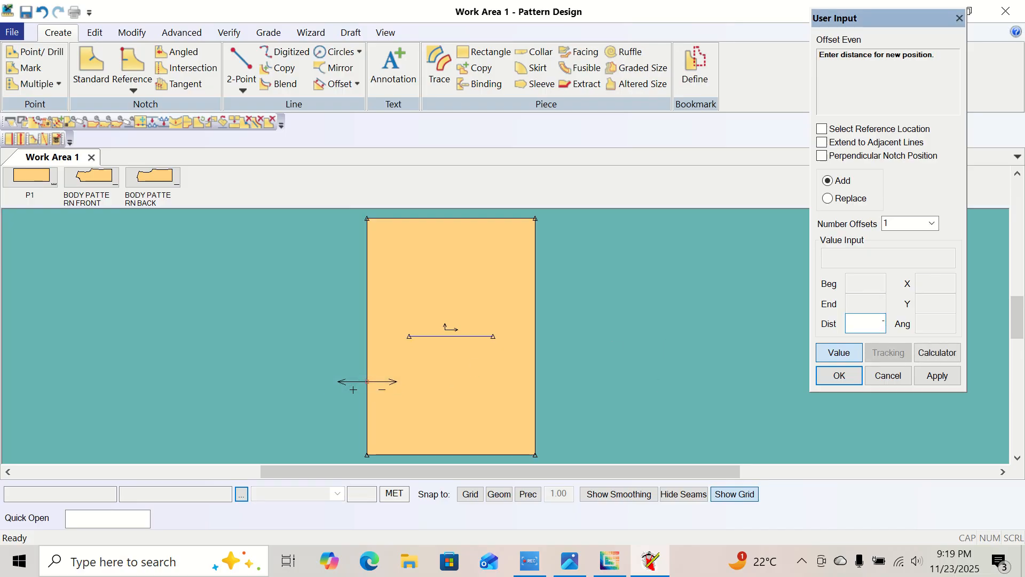
key("Return")
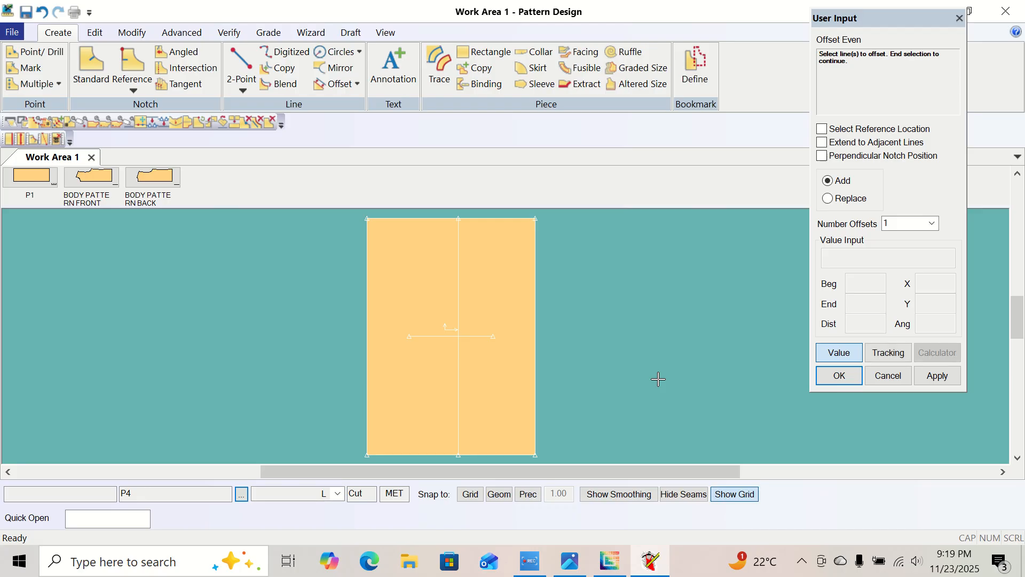
Offset P4's bottom edge evenly by -14.5 into the piece, then leave the Offset Even command.
left_click(426, 455)
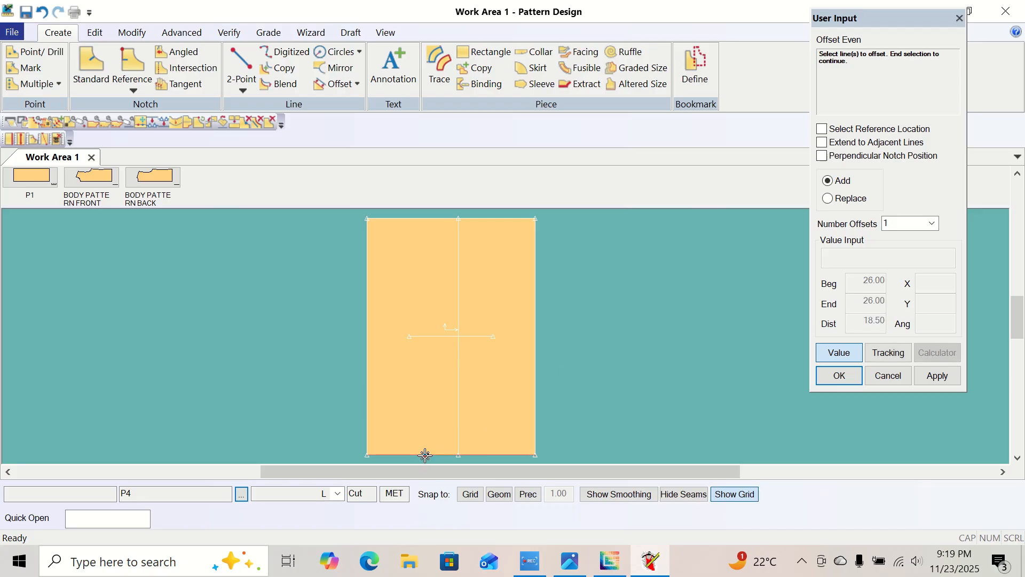
right_click(426, 456)
left_click(425, 457)
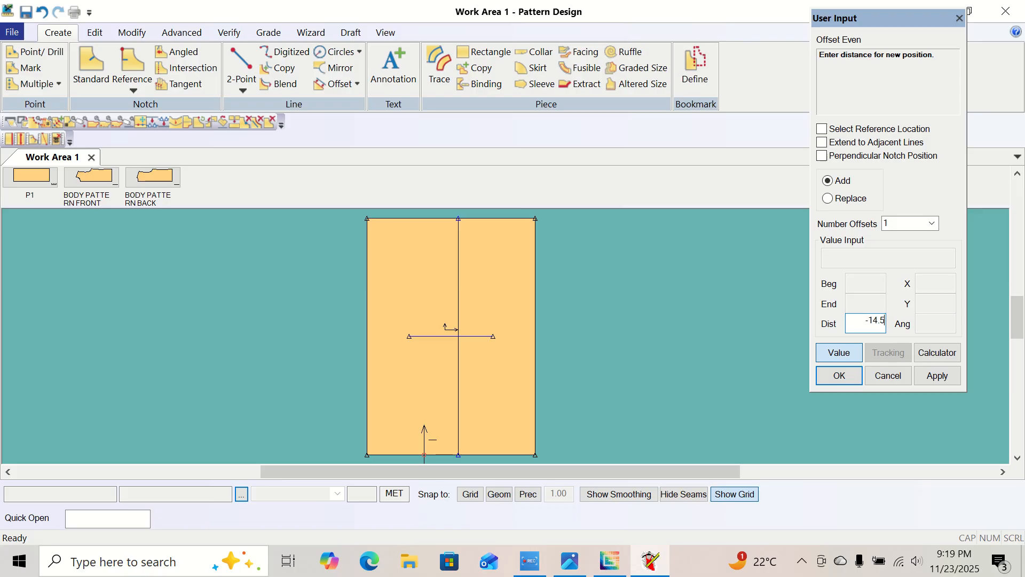
key("Return")
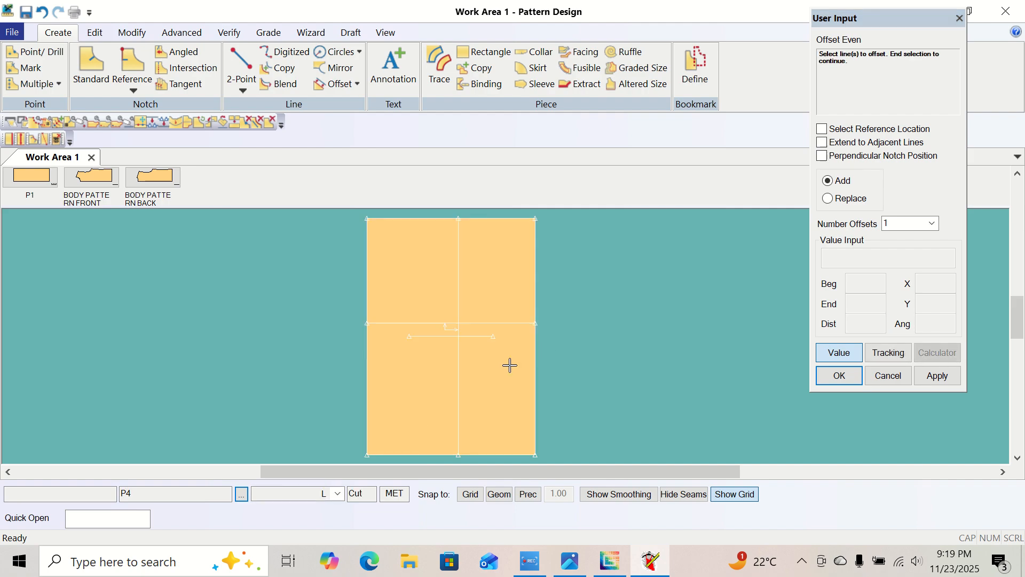
right_click(575, 274)
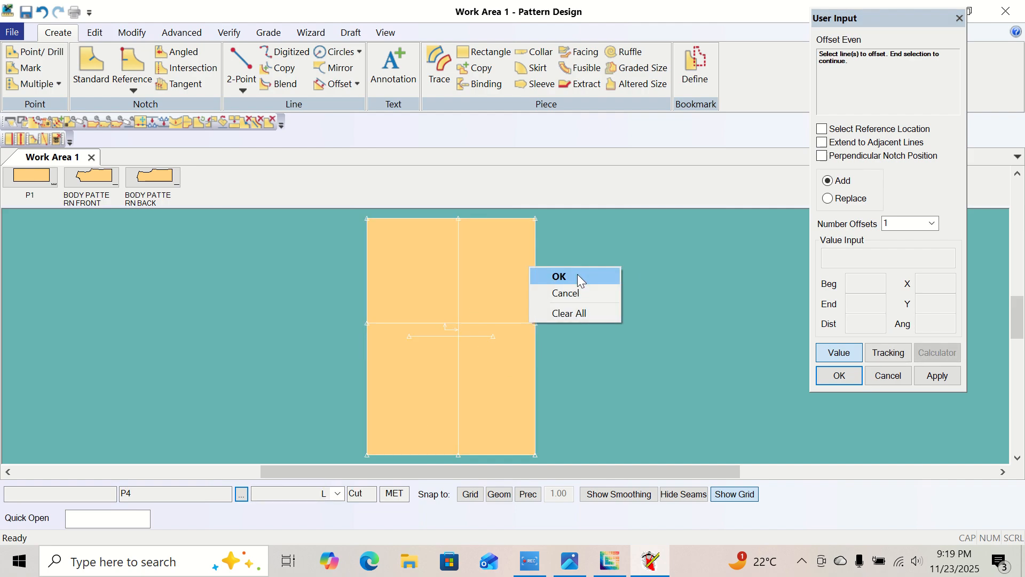
left_click(578, 274)
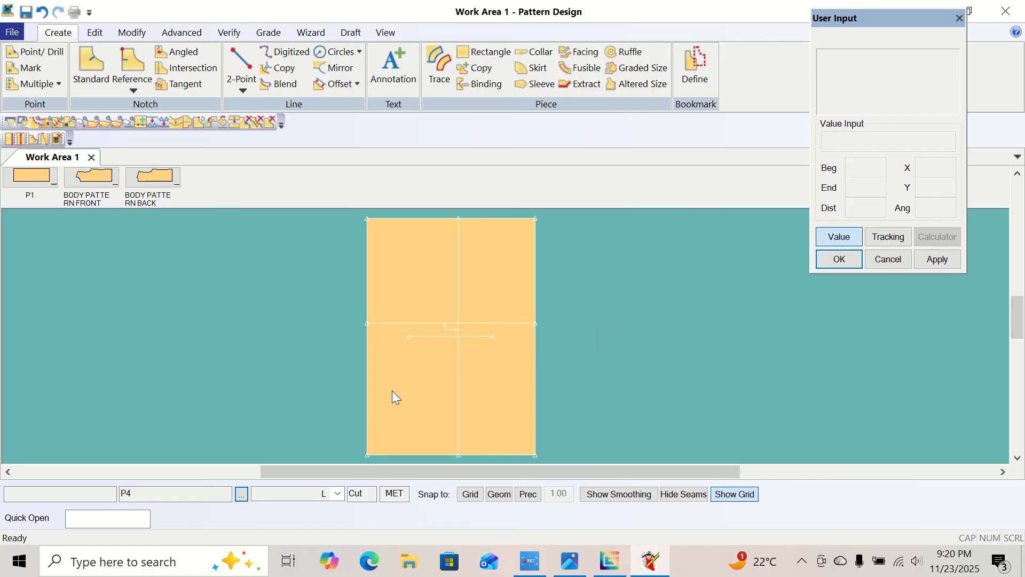
Draw a 2-Point Curve from P4's lower-left corner to a point about 15.9 away near the horizontal line, bulging outward about 1.8.
mouse_move(426, 310)
left_mouse_down()
mouse_move(417, 314)
mouse_move(418, 296)
mouse_move(424, 310)
left_mouse_up()
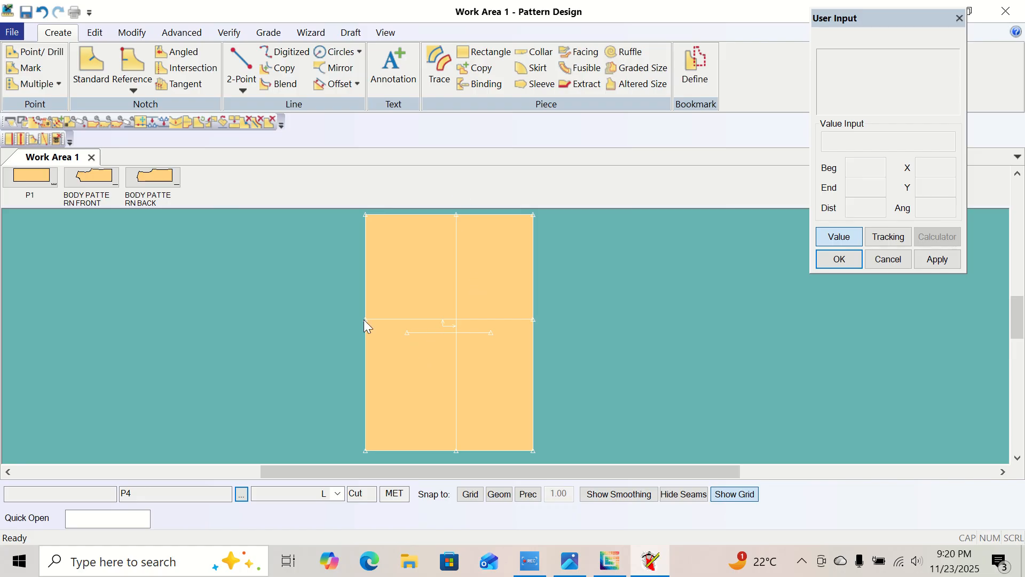
left_click(244, 89)
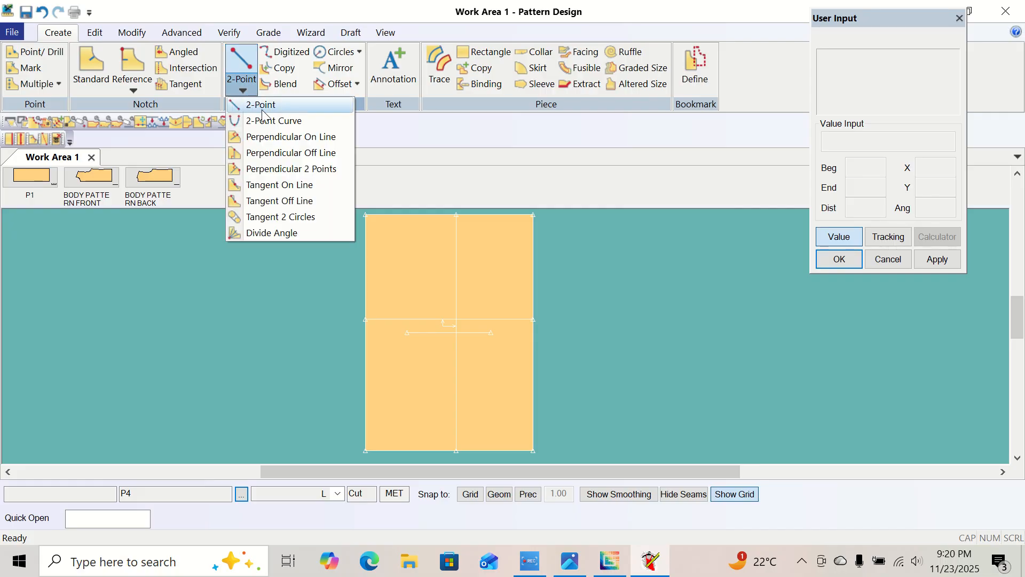
left_click(271, 121)
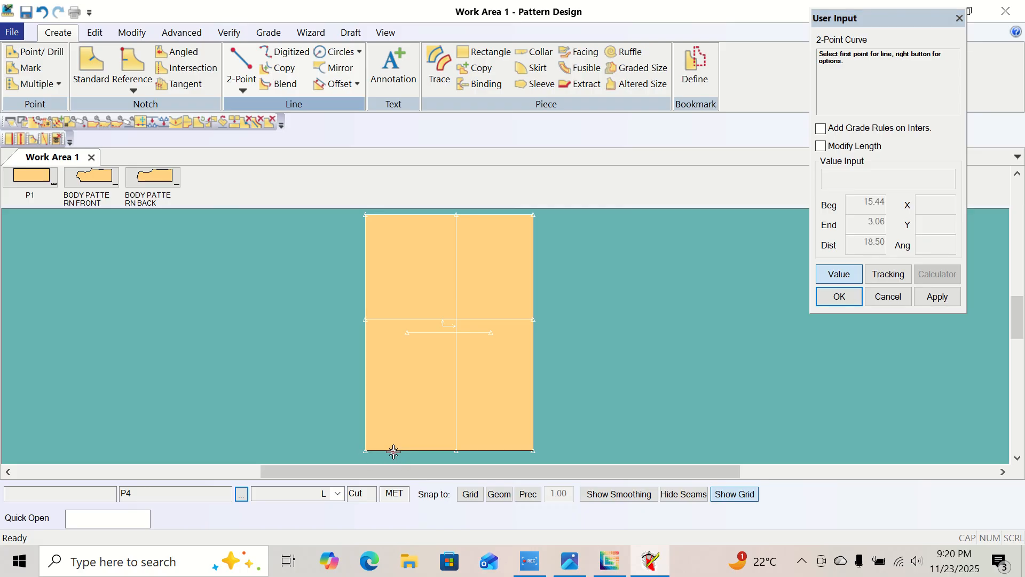
left_click(364, 459)
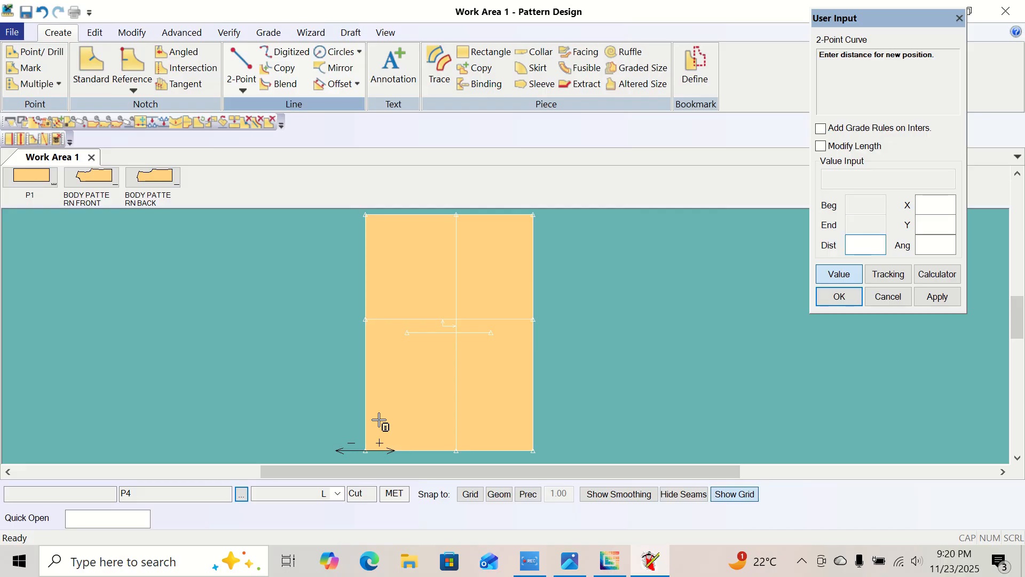
left_click(839, 274)
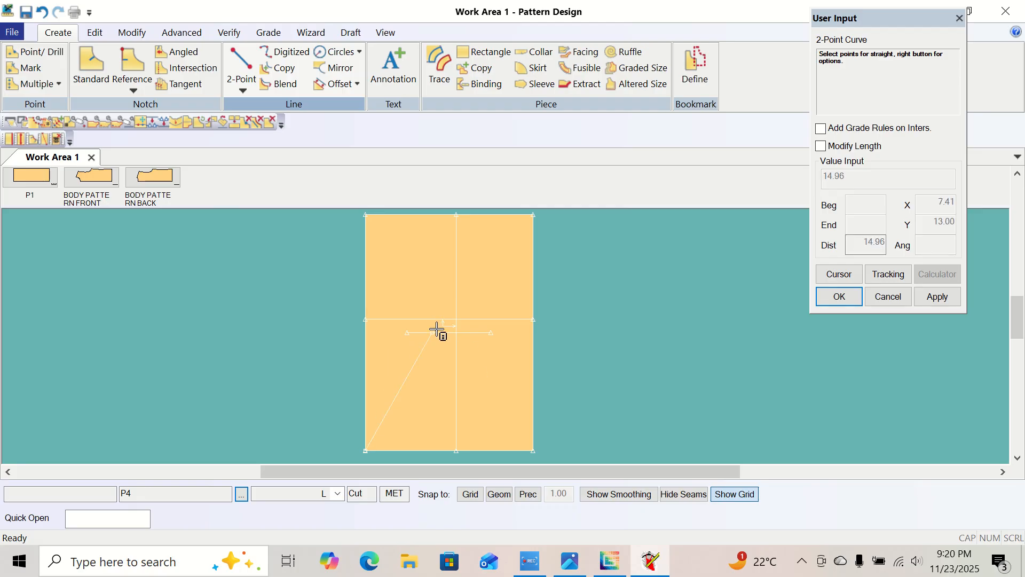
right_click(412, 345)
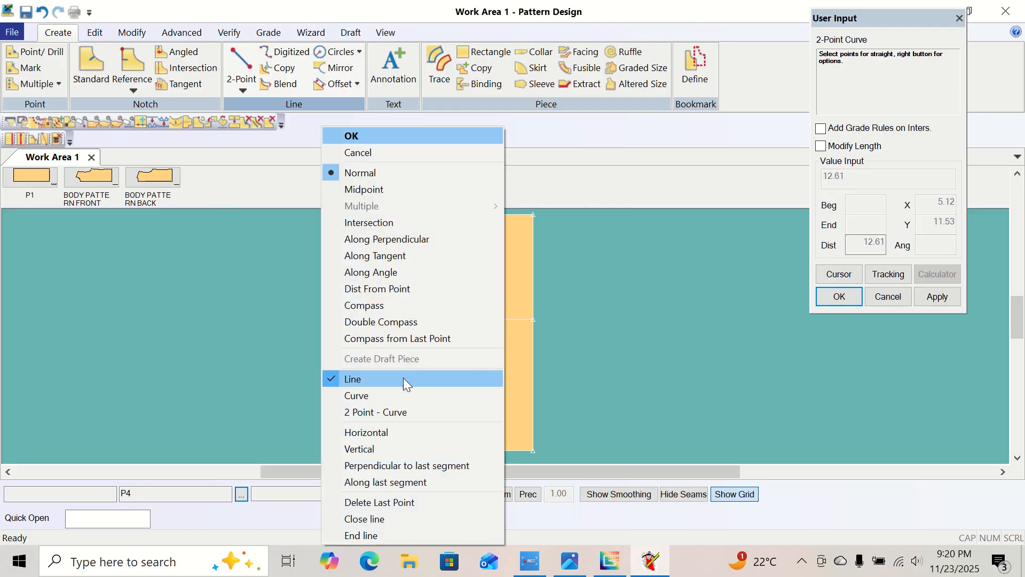
left_click(401, 412)
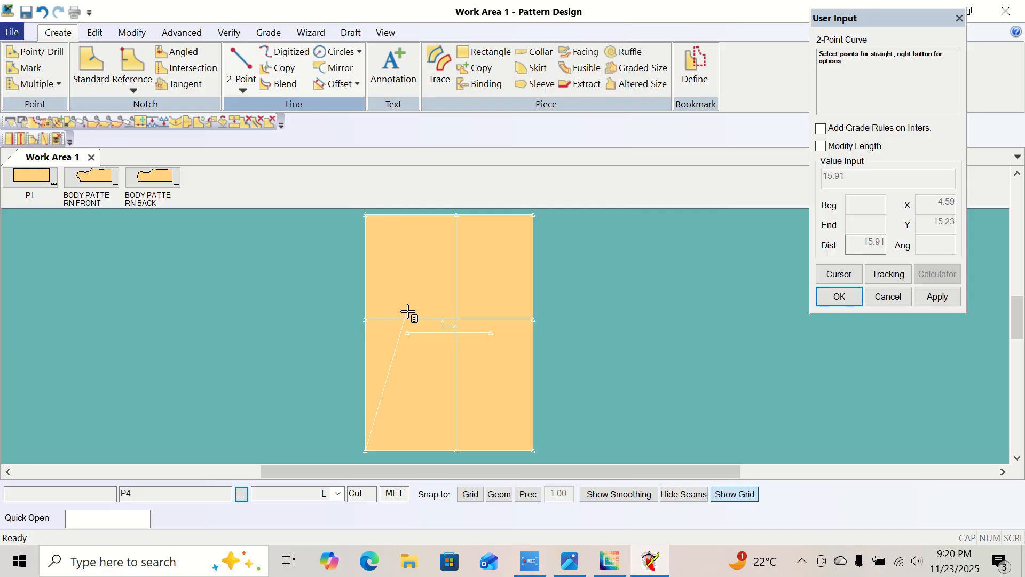
left_click(408, 312)
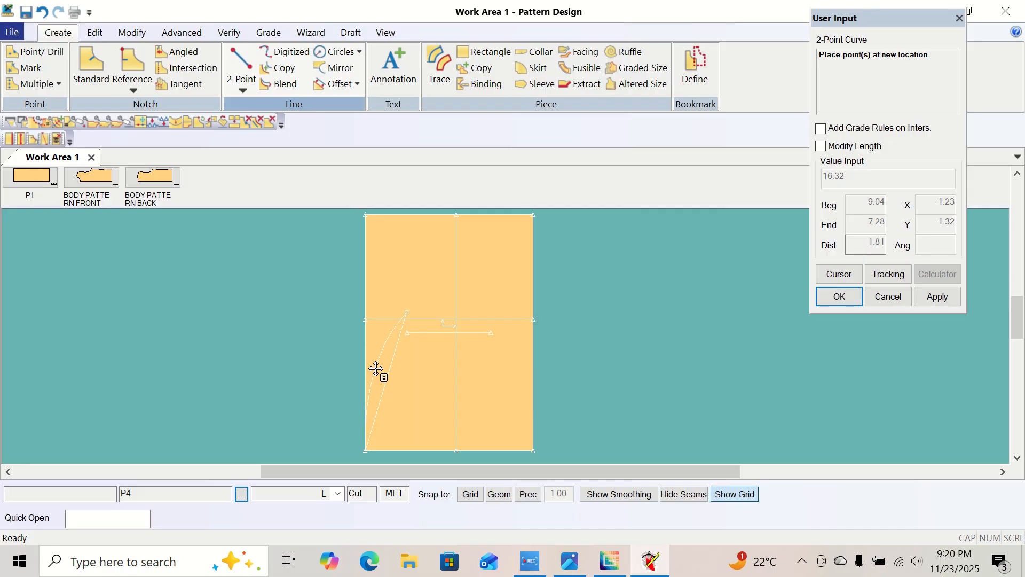
left_click(376, 368)
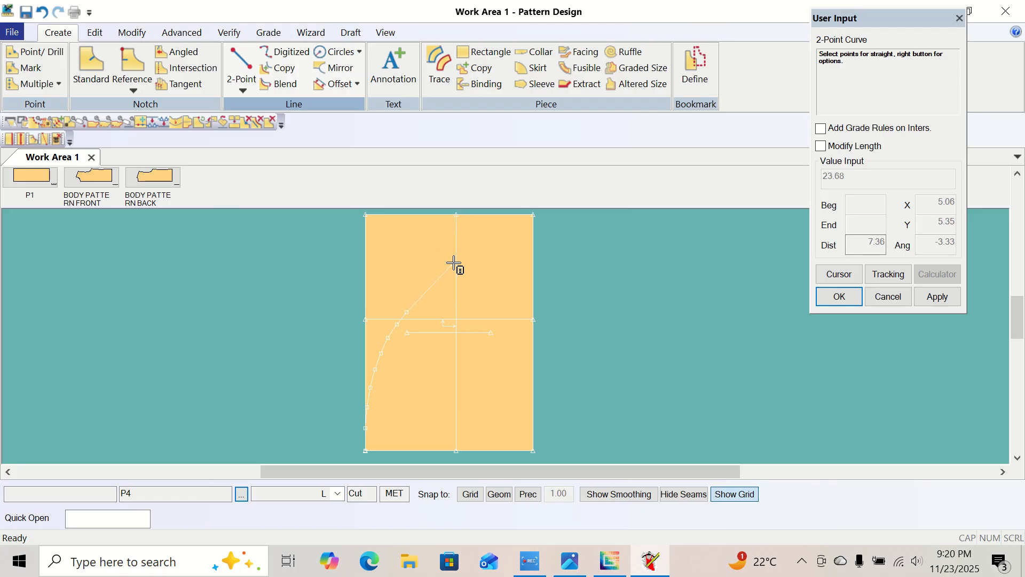
Continue the curve to the top end of the vertical inner line, bowing it inward about 1.6, and finish the 2-Point Curve command.
left_click(465, 212)
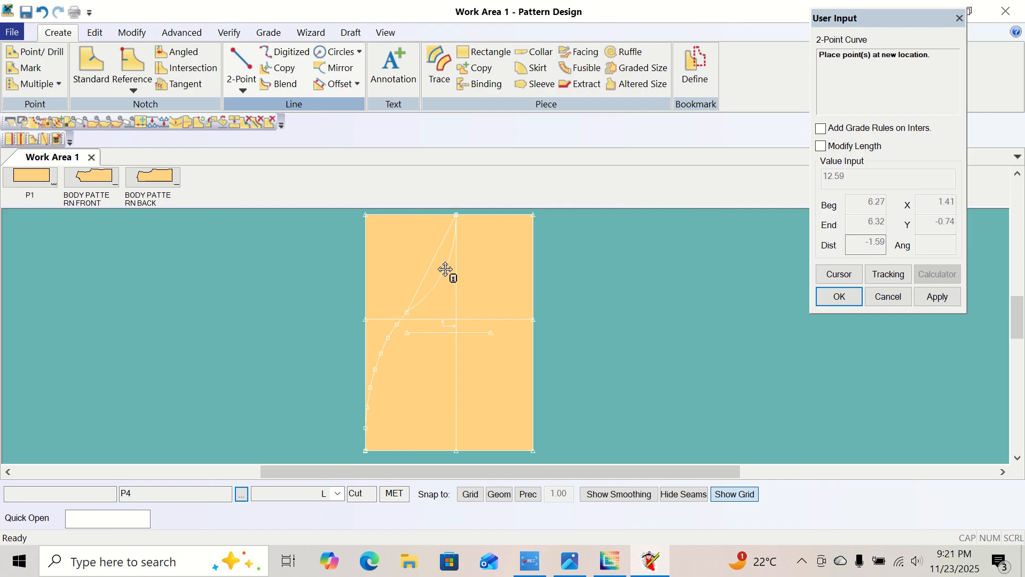
left_click(445, 270)
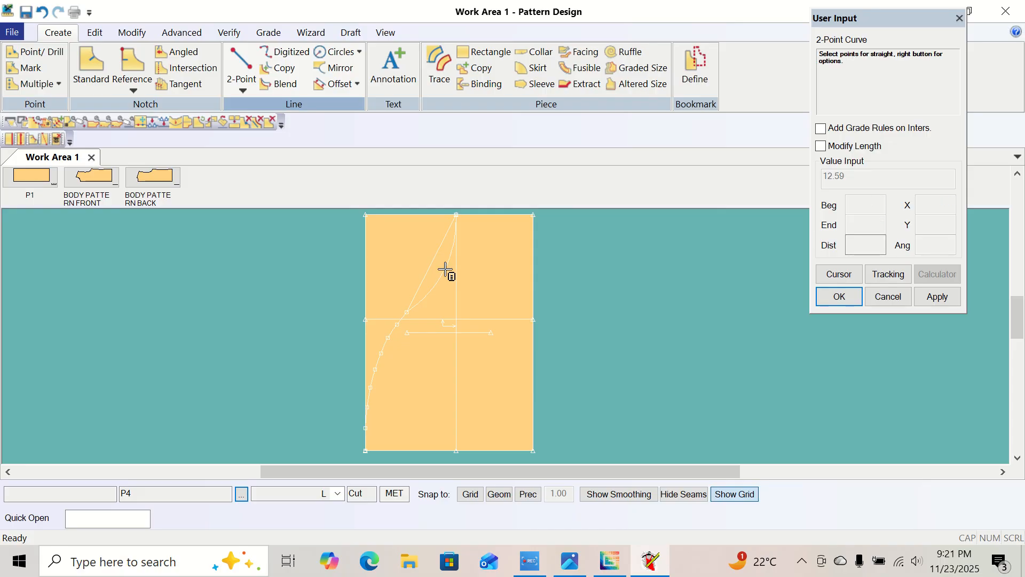
right_click(320, 273)
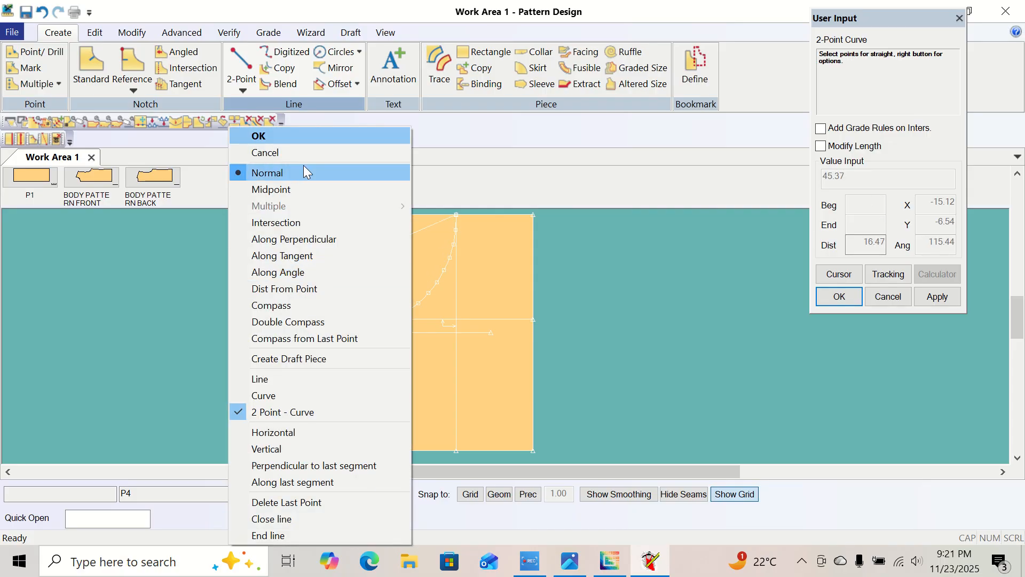
left_click(299, 134)
right_click(261, 256)
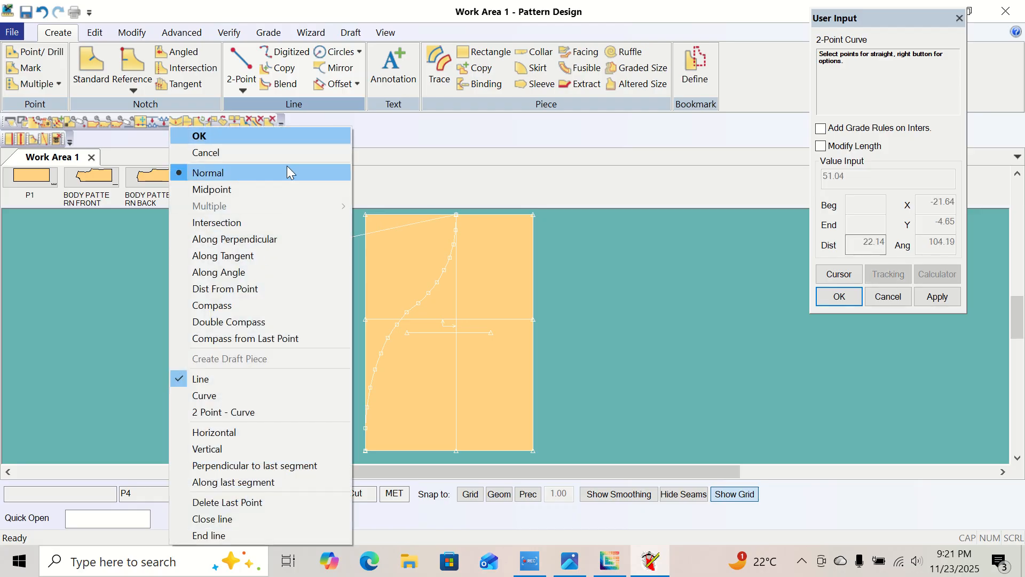
left_click(287, 135)
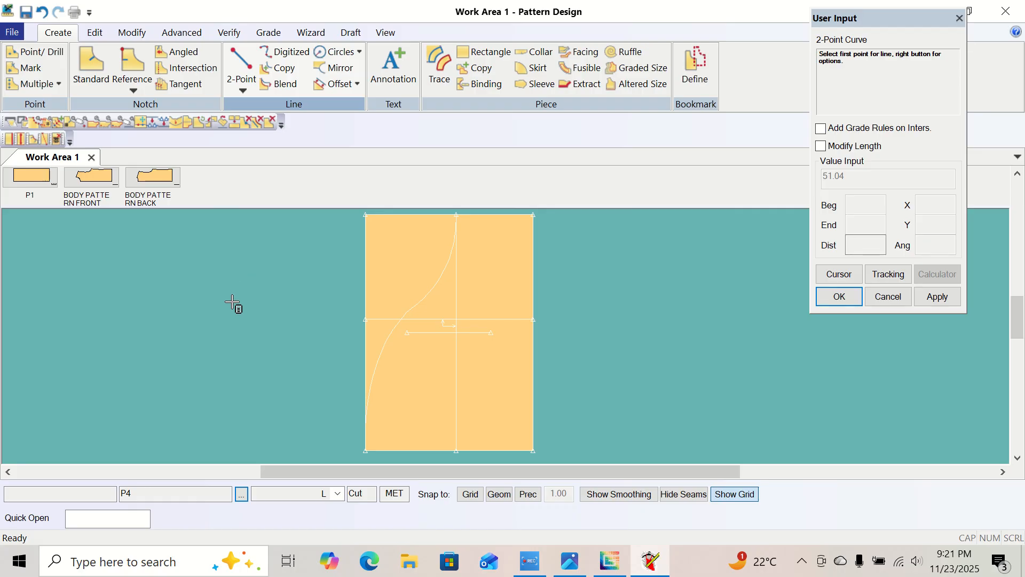
right_click(265, 227)
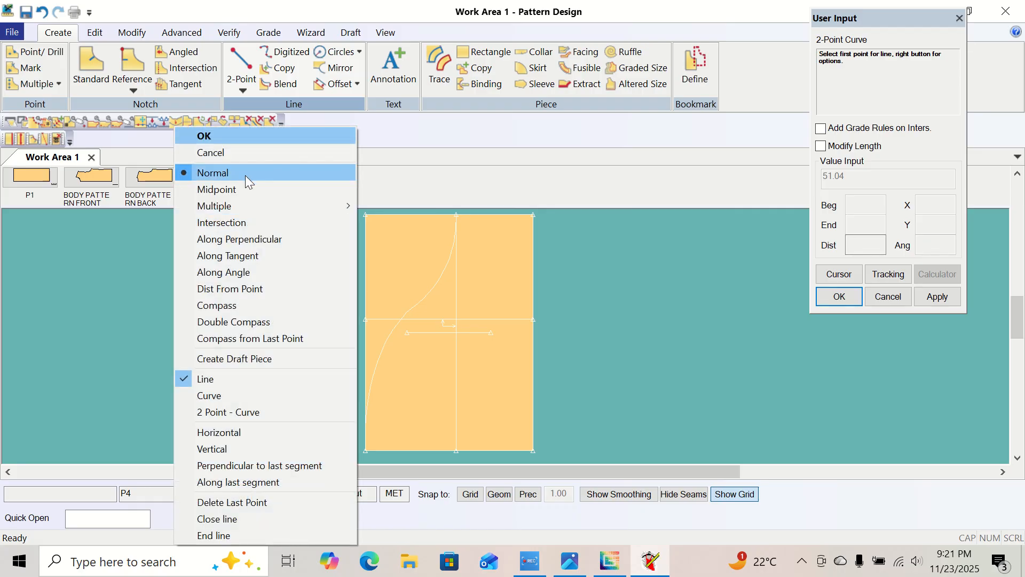
left_click(239, 135)
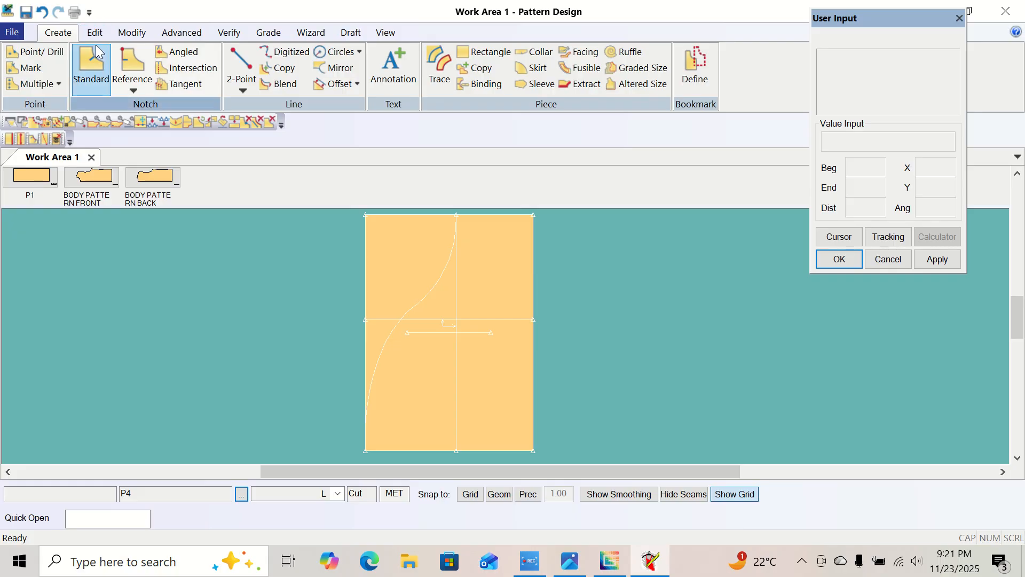
Smooth the whole S-shaped cap curve with a smooth factor of 0.0127, then leave the Smooth Line command.
left_click(133, 34)
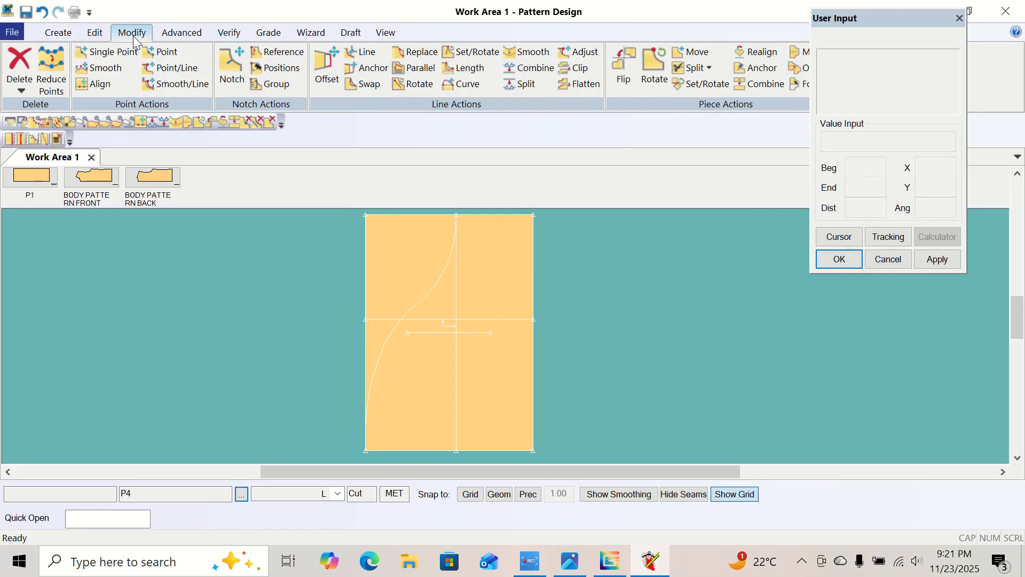
left_click(526, 52)
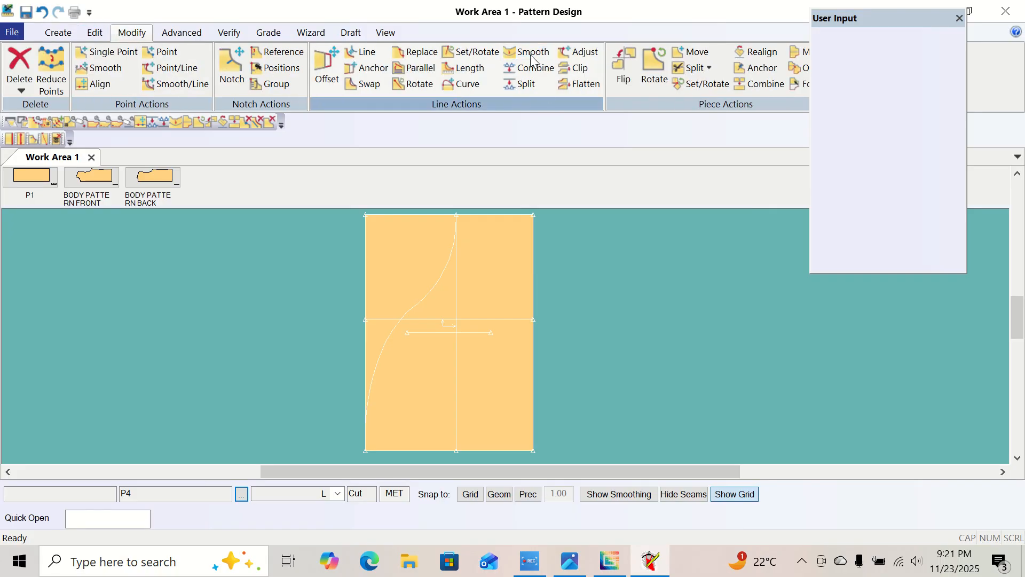
left_click(420, 305)
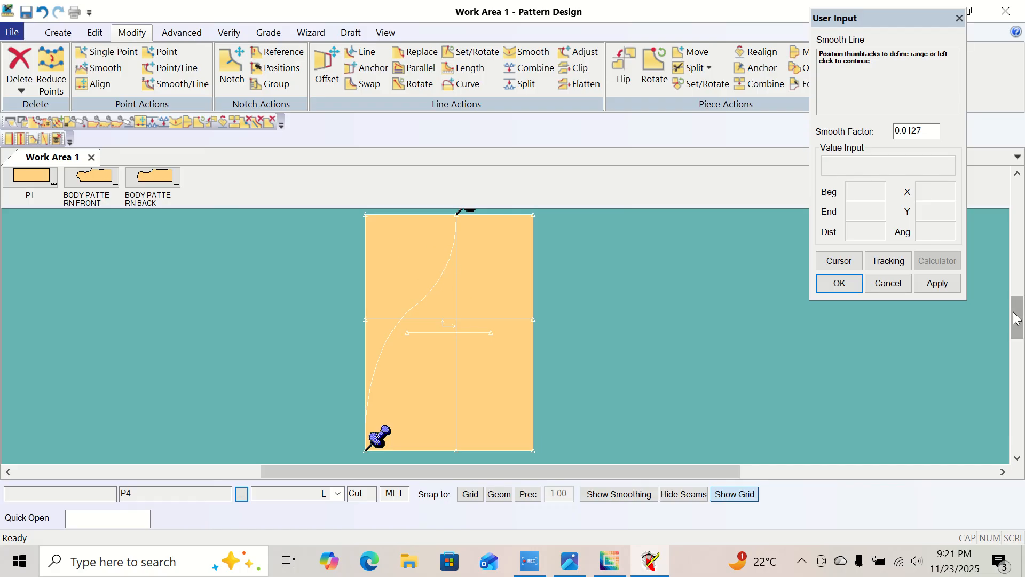
left_click_drag(1015, 313, 1015, 312)
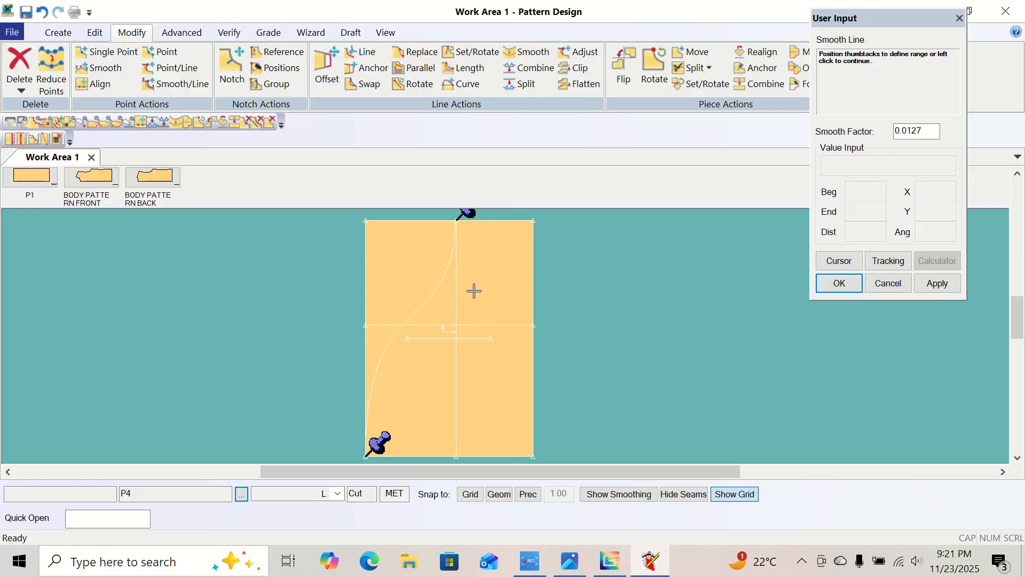
right_click(227, 271)
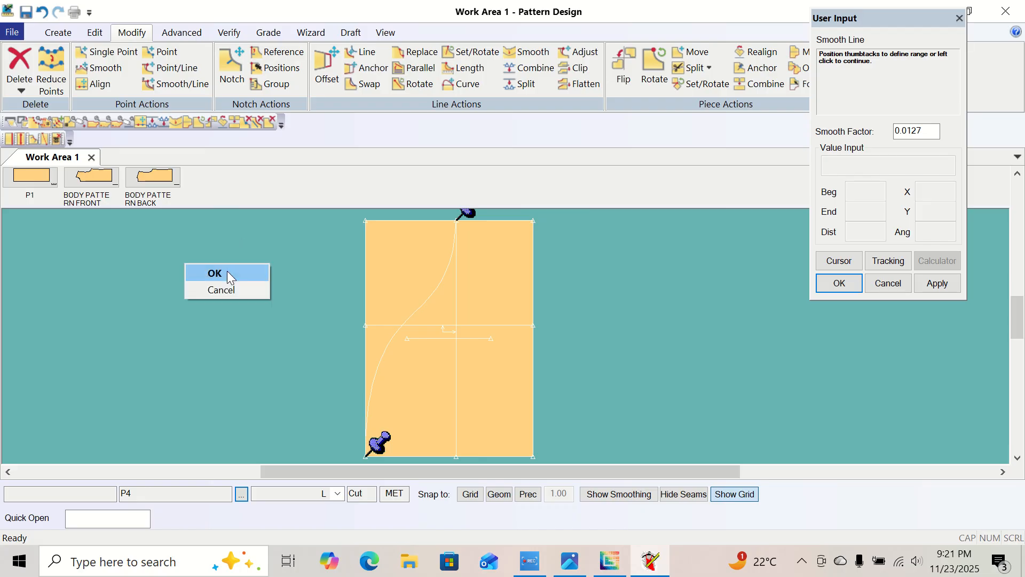
left_click(227, 271)
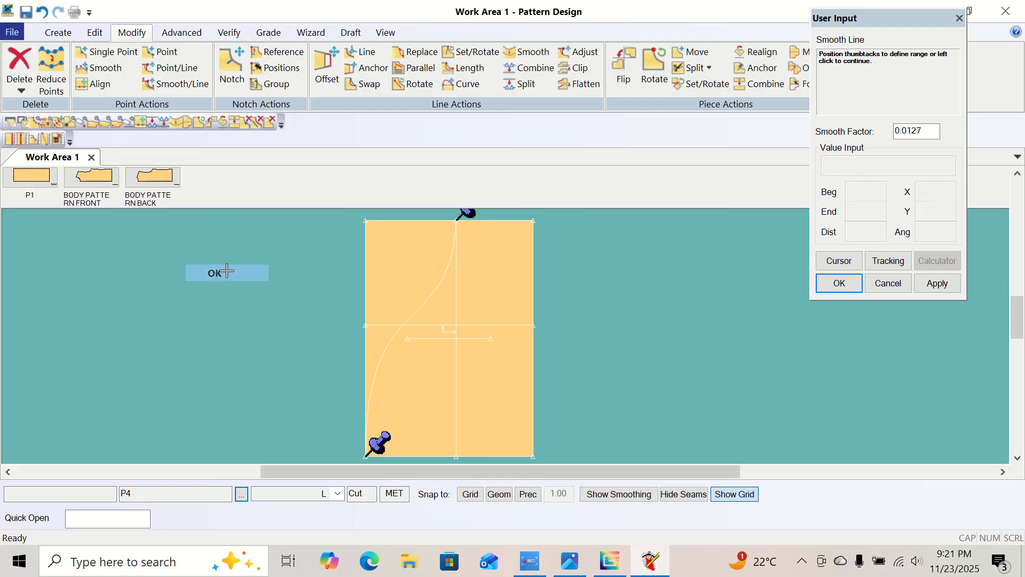
left_click(533, 53)
right_click(316, 287)
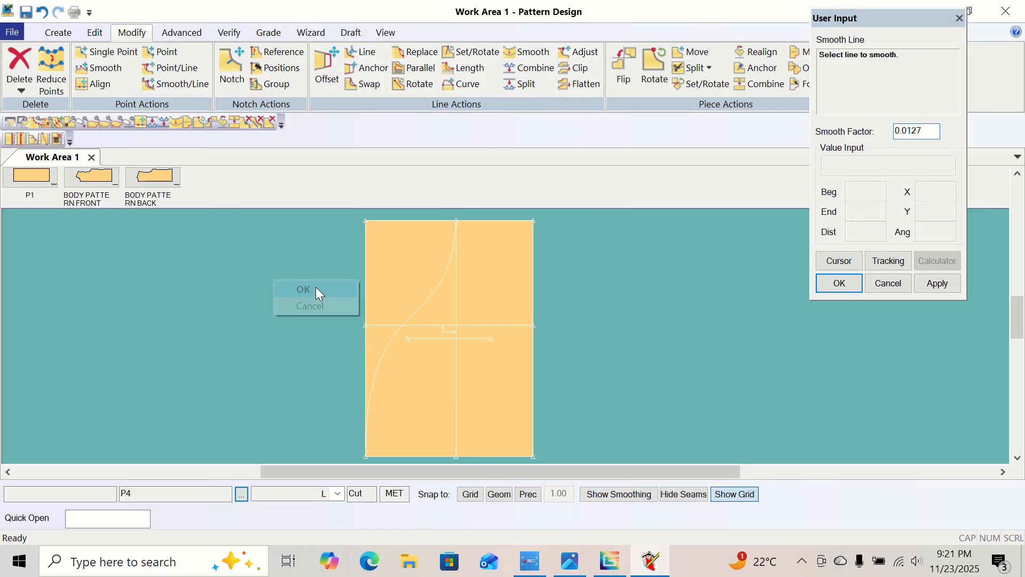
left_click(316, 289)
right_click(297, 279)
left_click(227, 288)
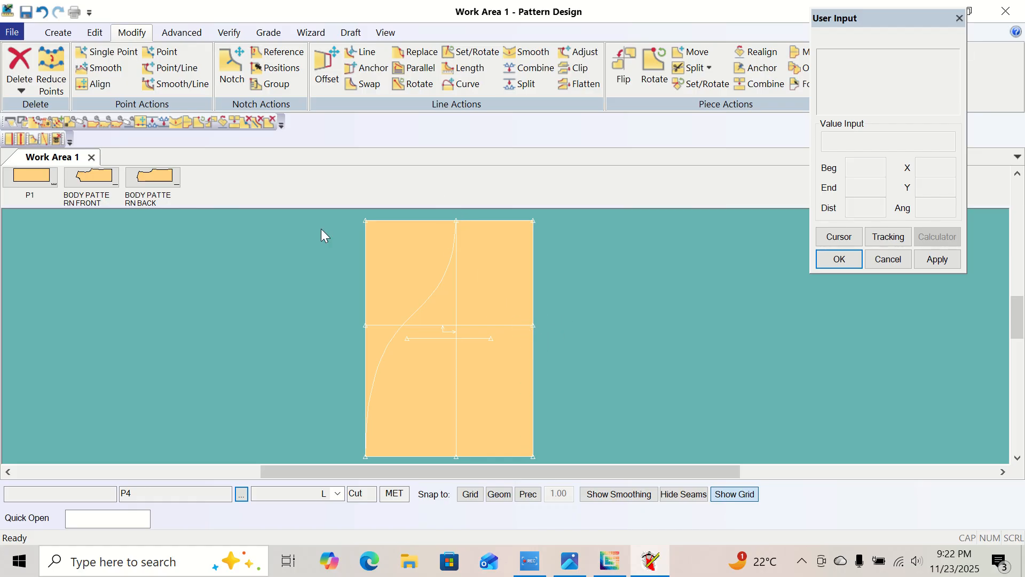
Draw a 2-Point line from the top of the vertical inner line to the right end of the horizontal line, then leave the command.
left_click(57, 33)
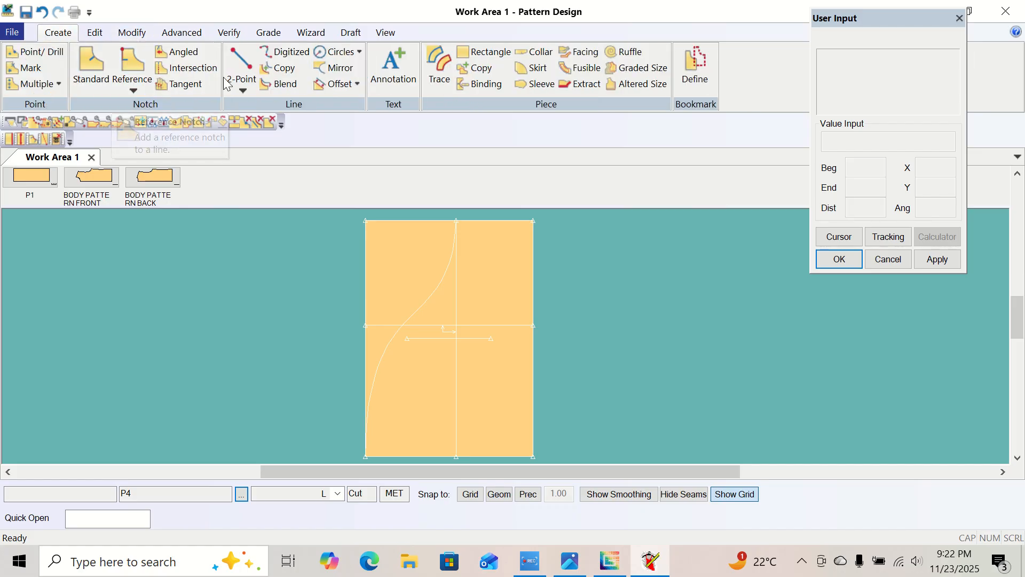
left_click(242, 87)
left_click(254, 103)
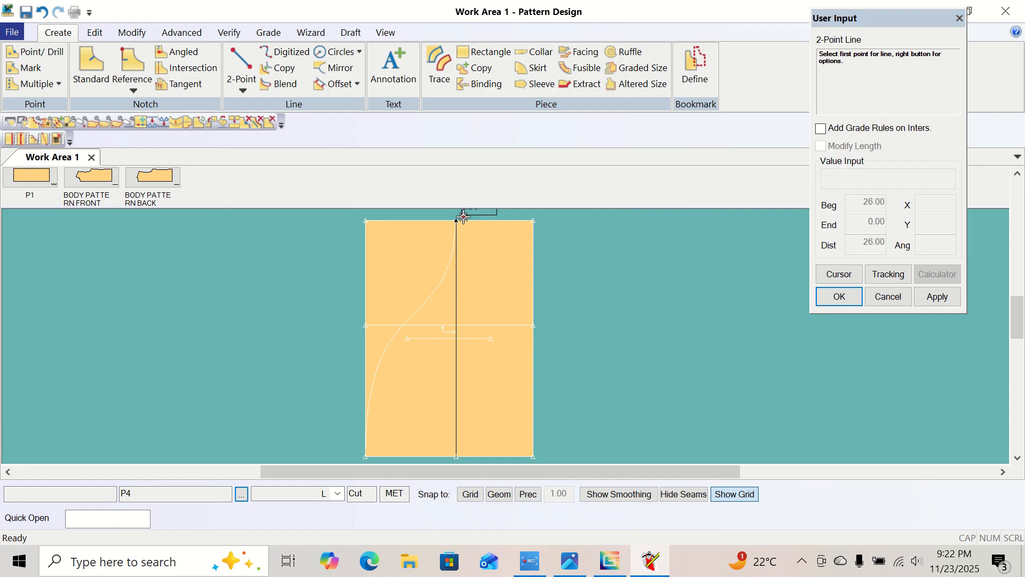
left_click(463, 217)
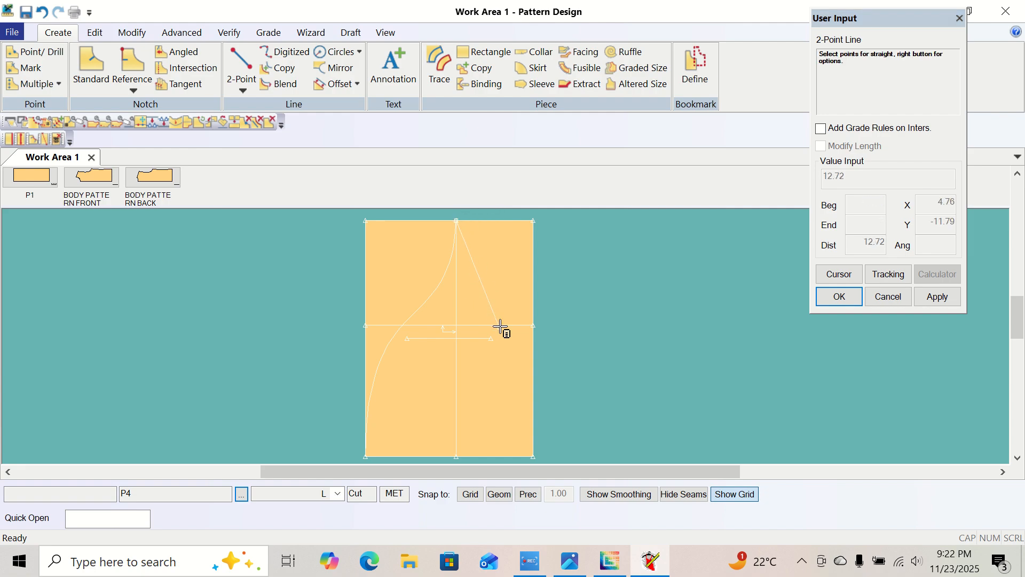
left_click(541, 336)
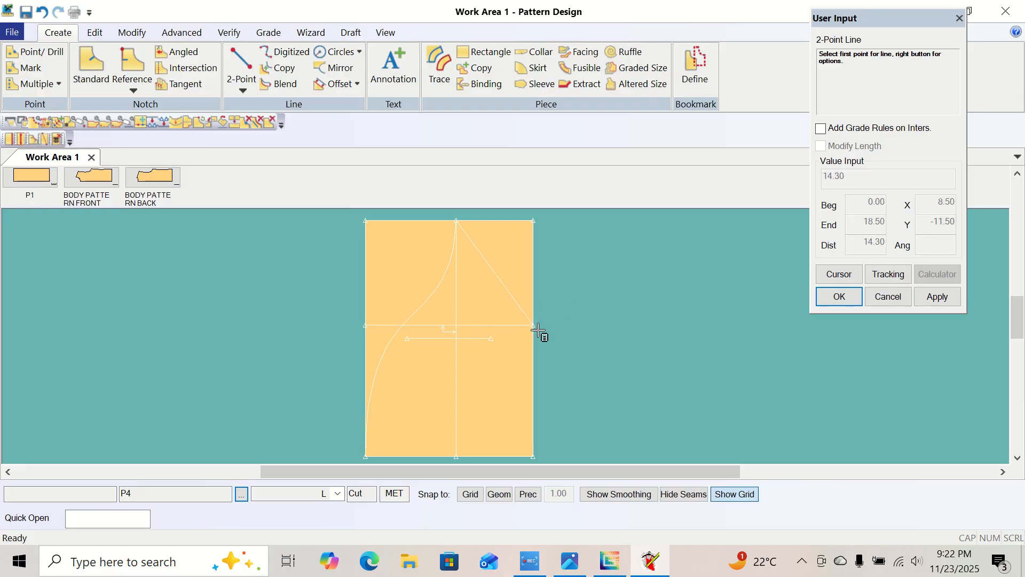
right_click(554, 280)
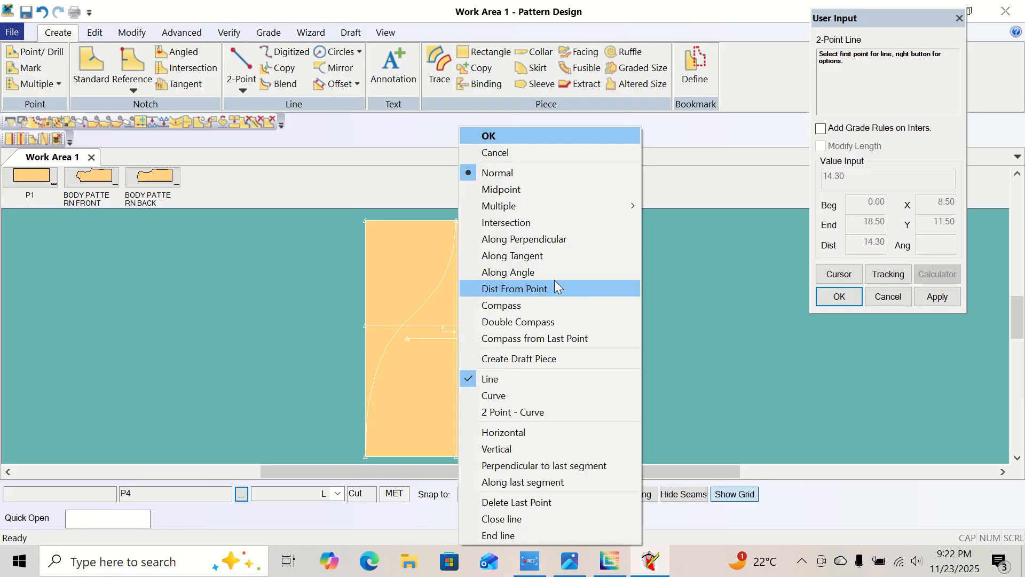
left_click(557, 137)
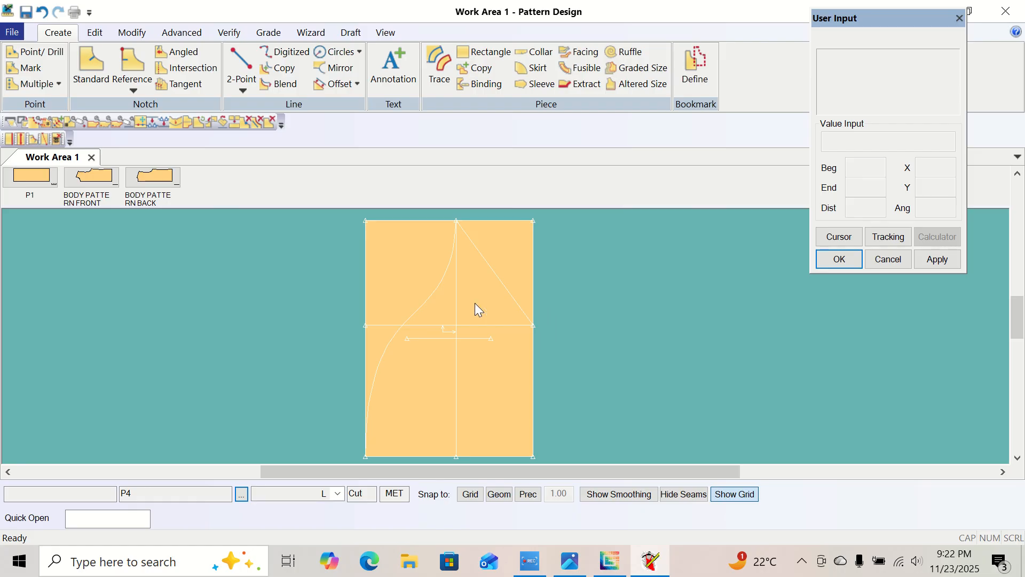
Check the size chart photo, add an Offset Even line at distance -1.25 from P4's right edge, and leave the command.
left_click(570, 561)
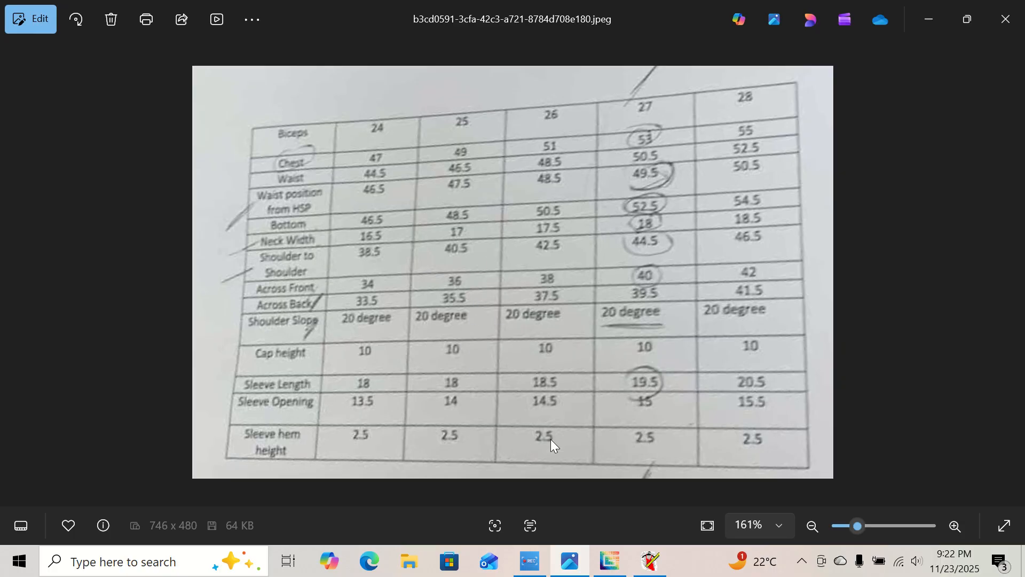
left_click(644, 564)
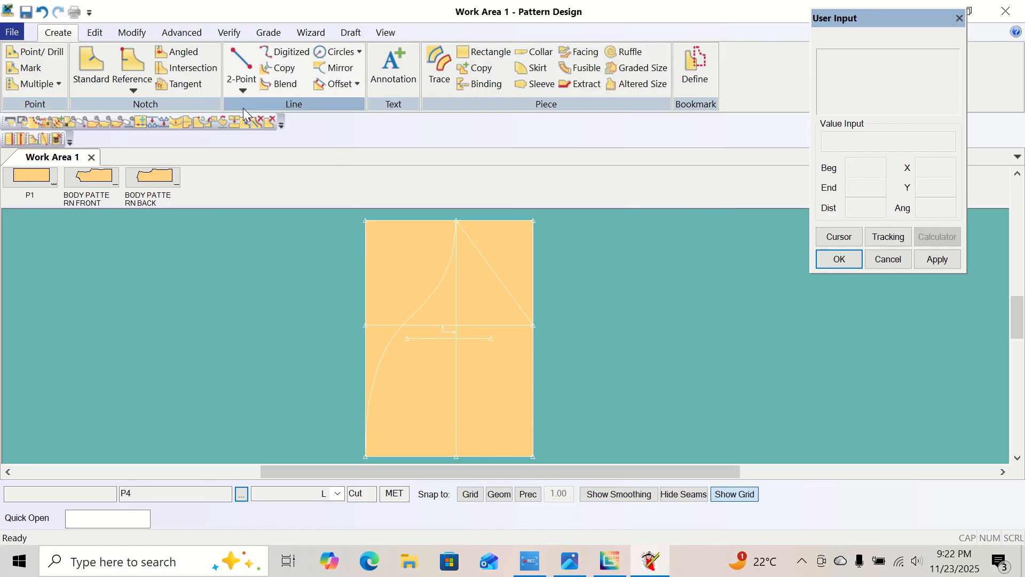
left_click(356, 84)
left_click(356, 101)
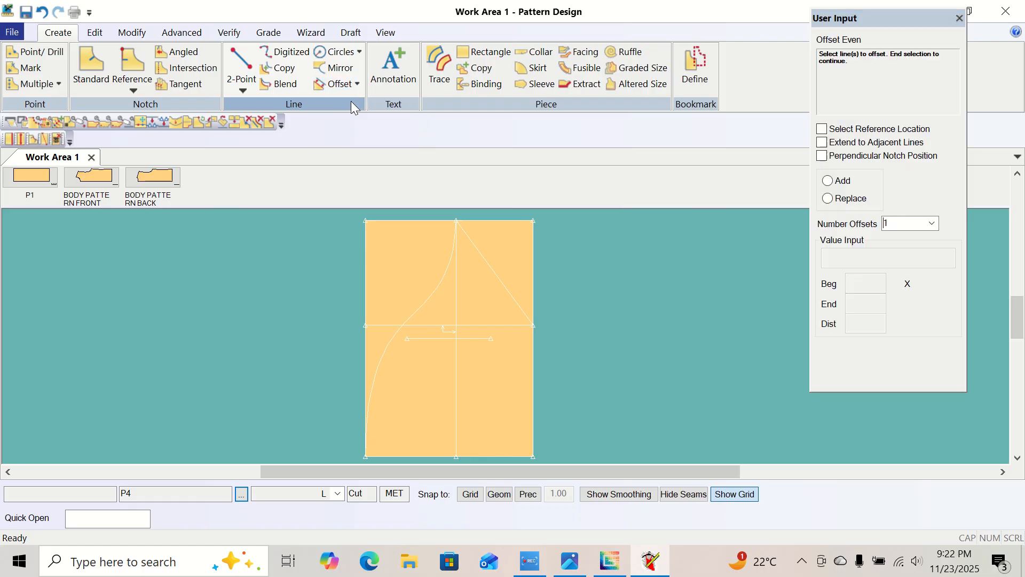
left_click(534, 390)
right_click(533, 390)
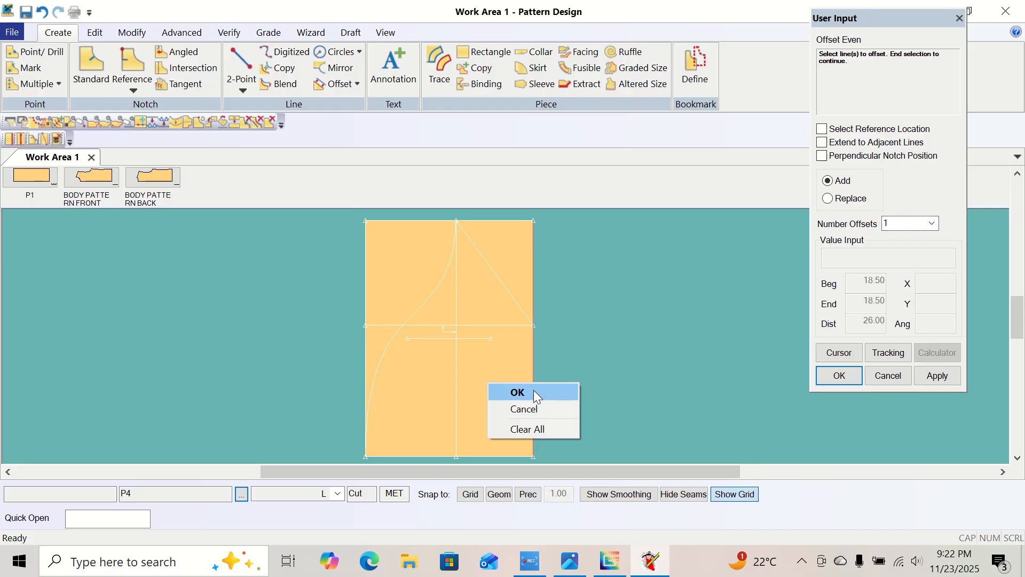
left_click(534, 391)
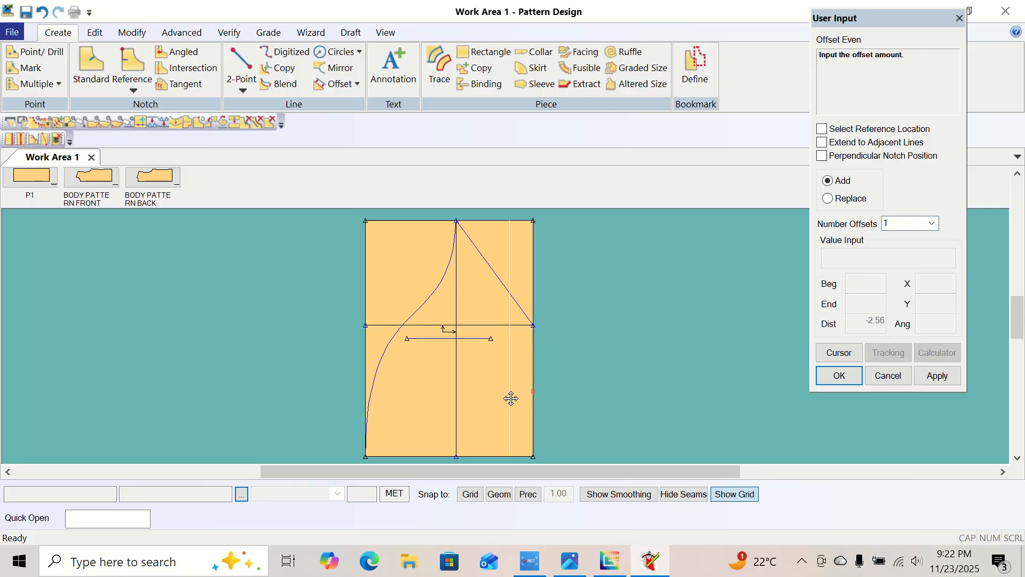
left_click(829, 353)
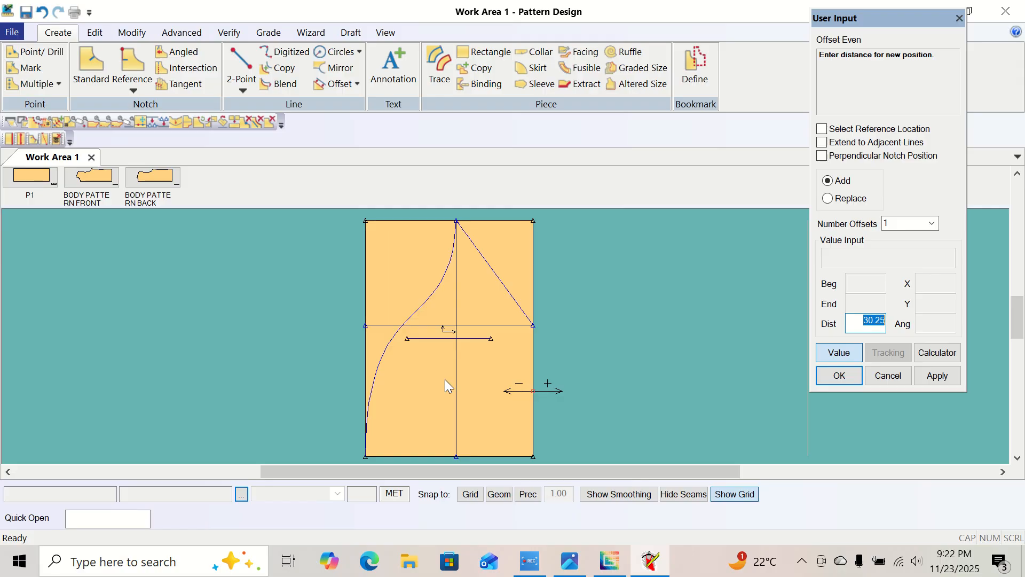
key("BackSpace")
type("-1.25")
key("Return")
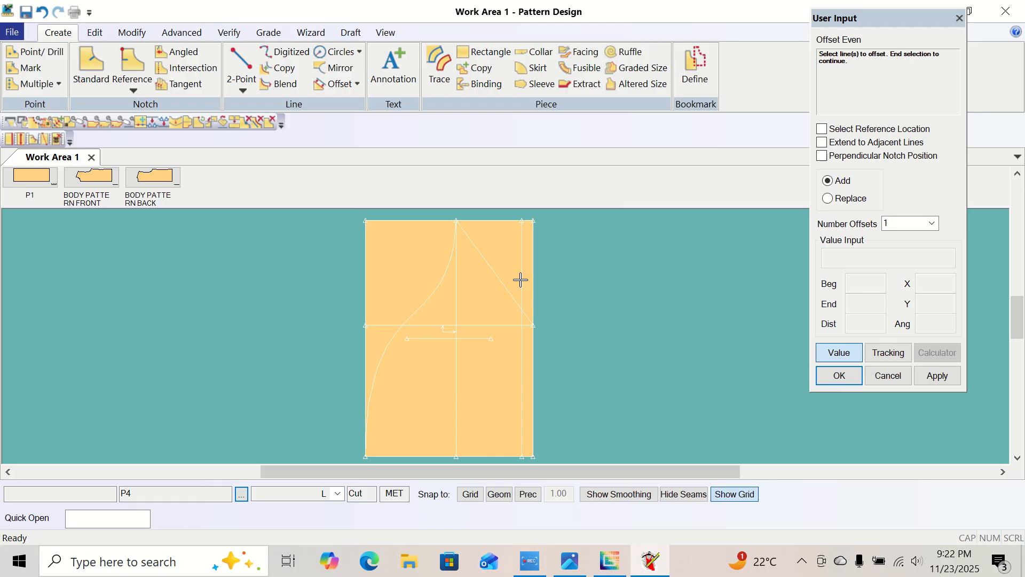
right_click(566, 292)
left_click(568, 295)
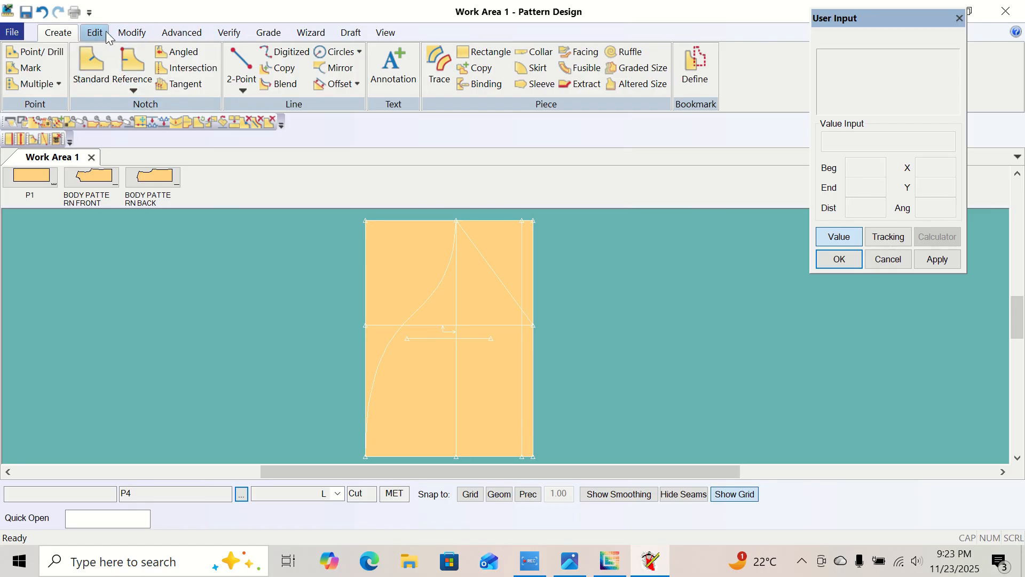
Clip the new vertical offset line at the diagonal cap line, keeping its lower part, and leave the Clip Line command.
left_click(140, 33)
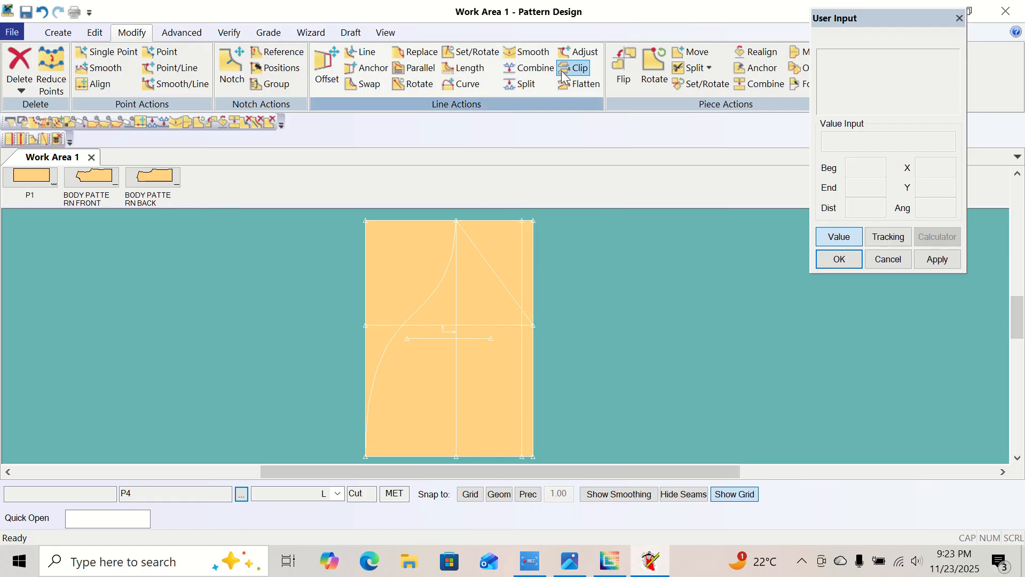
left_click(580, 69)
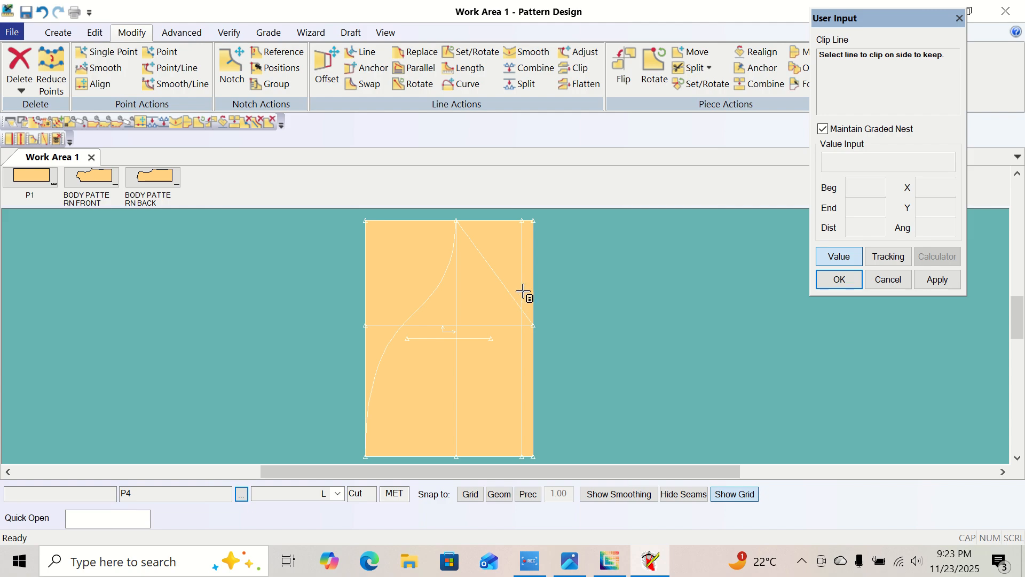
left_click(523, 369)
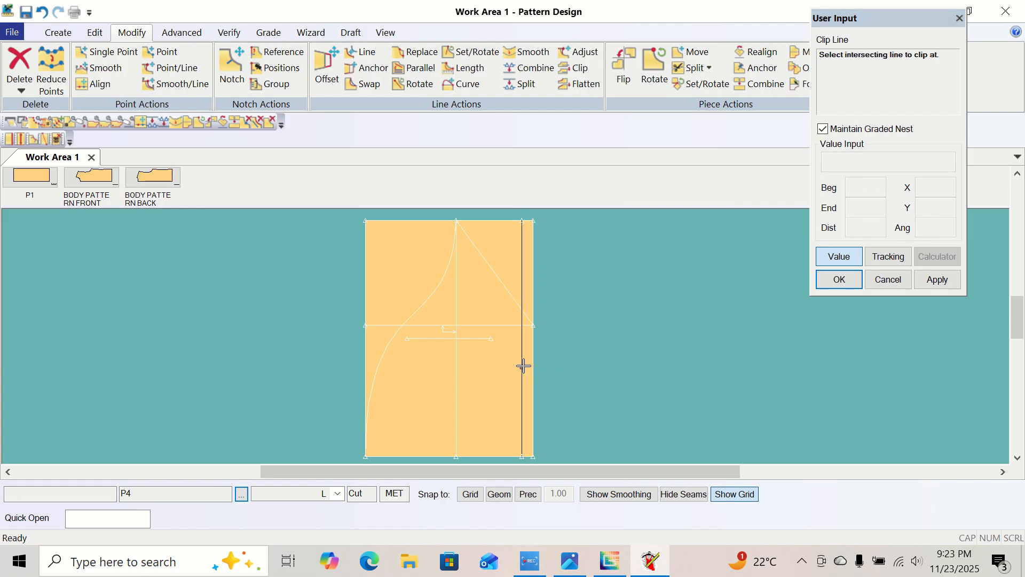
left_click(510, 298)
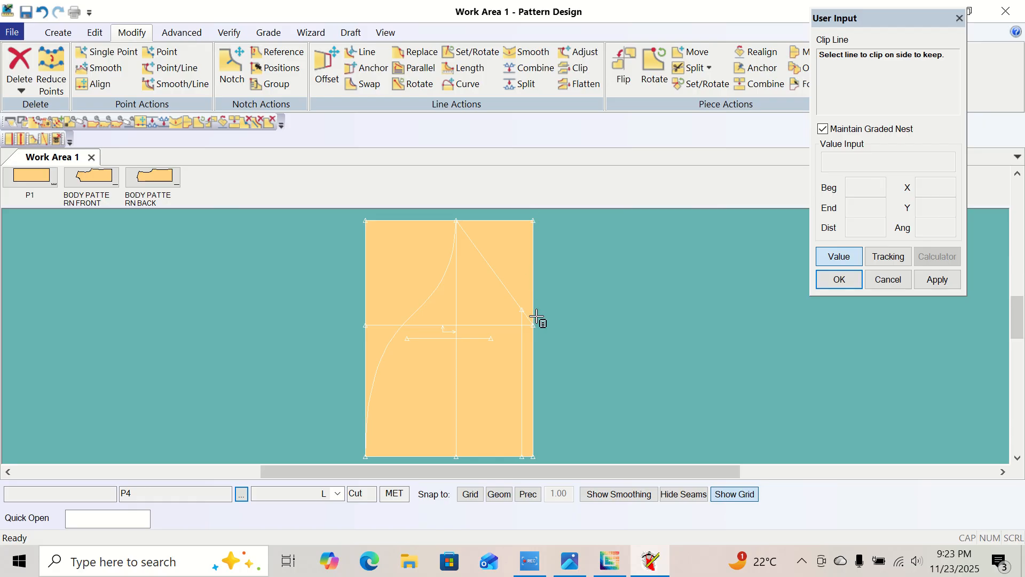
right_click(566, 276)
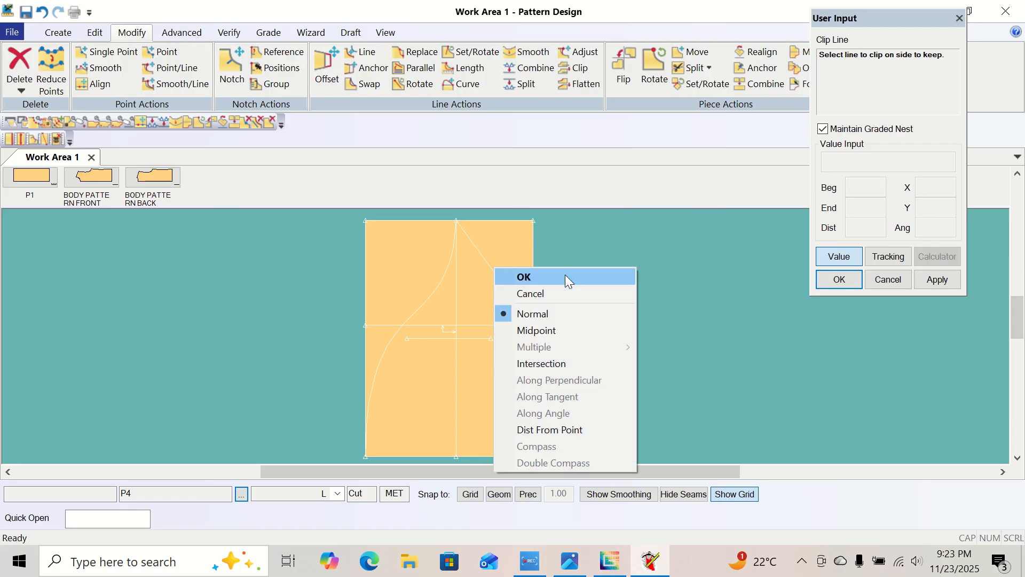
left_click(565, 274)
right_click(565, 278)
left_click_drag(575, 223, 659, 259)
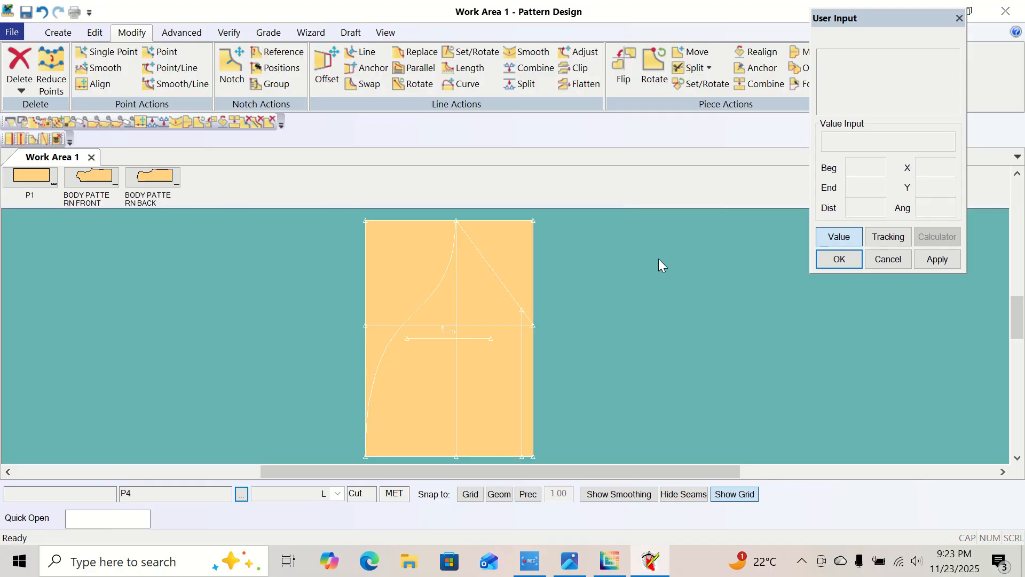
Check the sleeve hem height in the size chart photo, add an Offset Even line 2.5 outward from the clipped line, and leave the command.
left_click(59, 33)
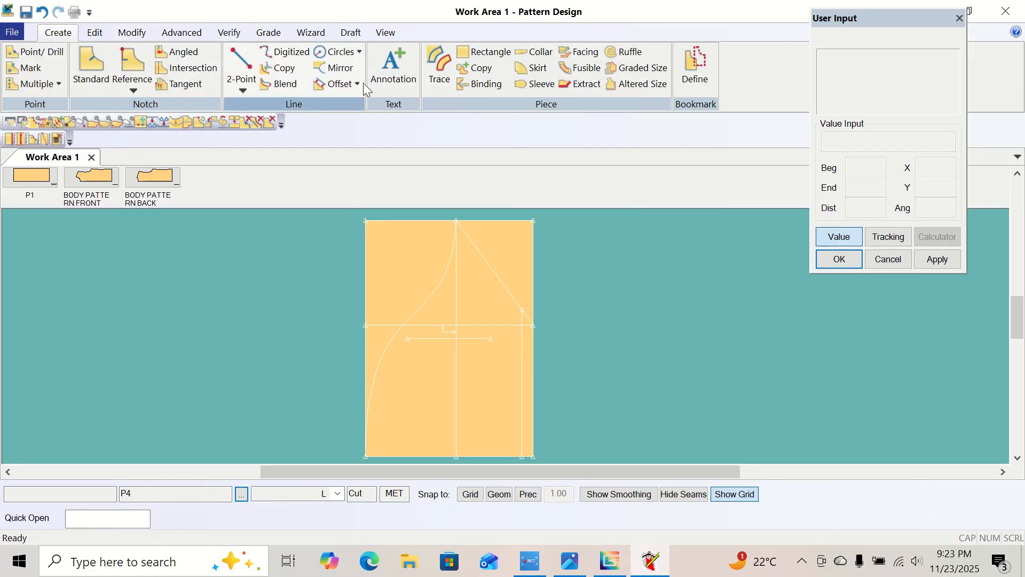
left_click(342, 84)
left_click(359, 101)
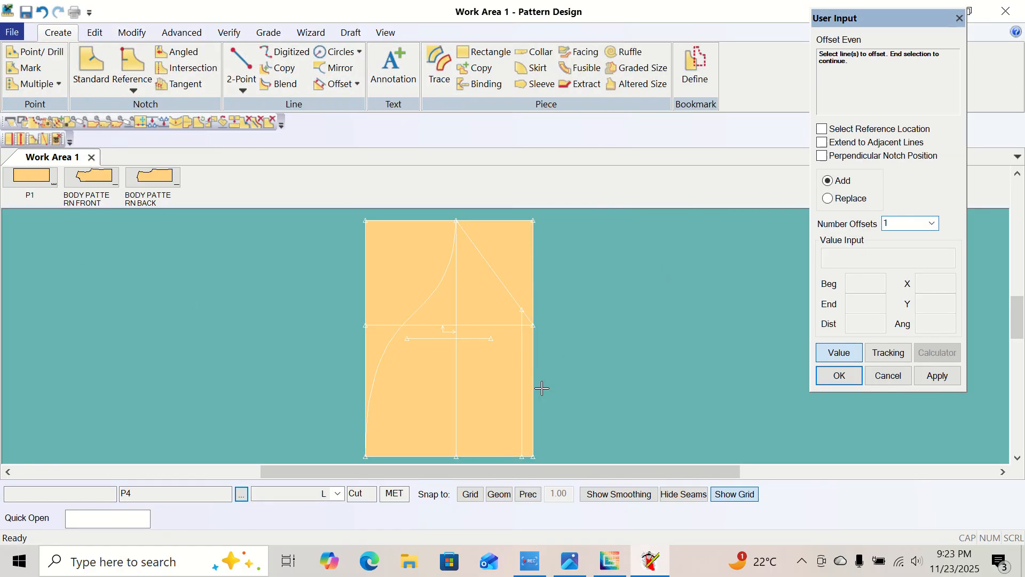
left_click(522, 393)
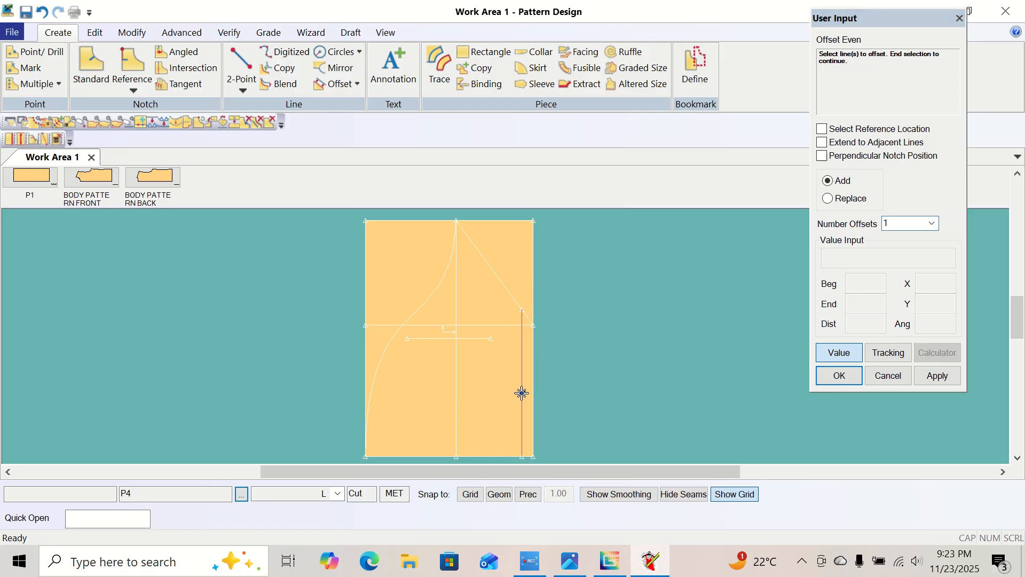
right_click(522, 393)
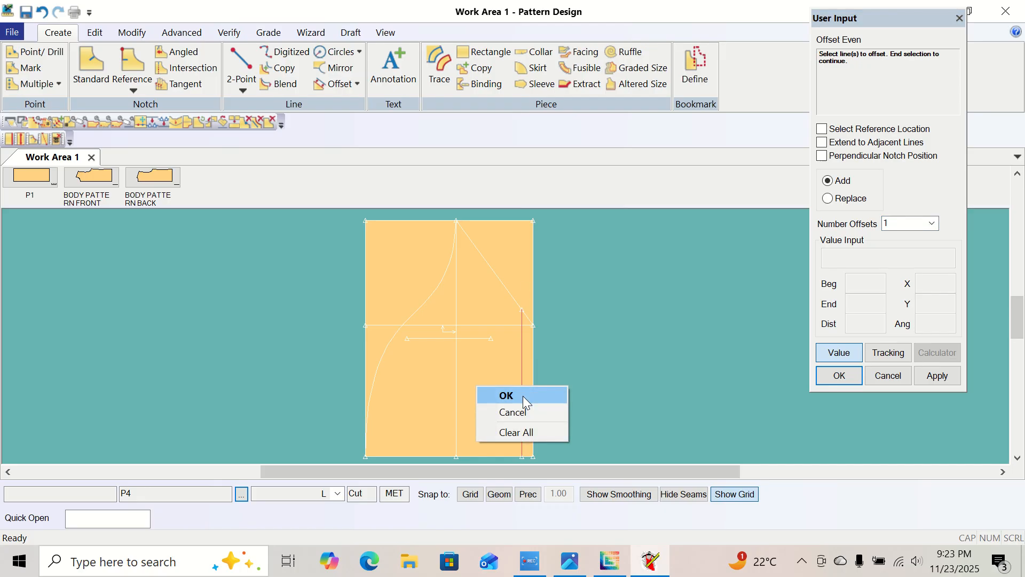
left_click(524, 396)
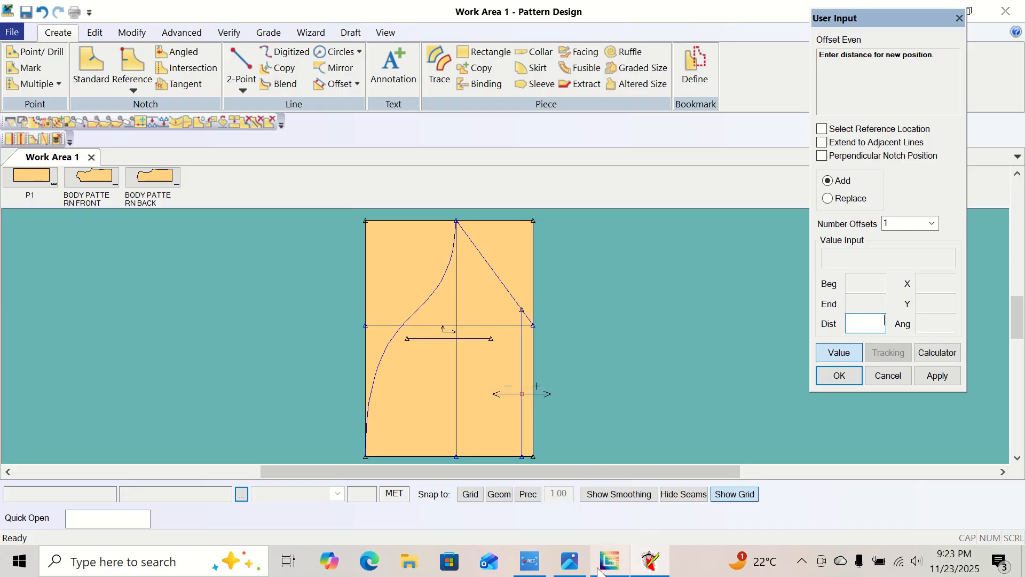
left_click(570, 561)
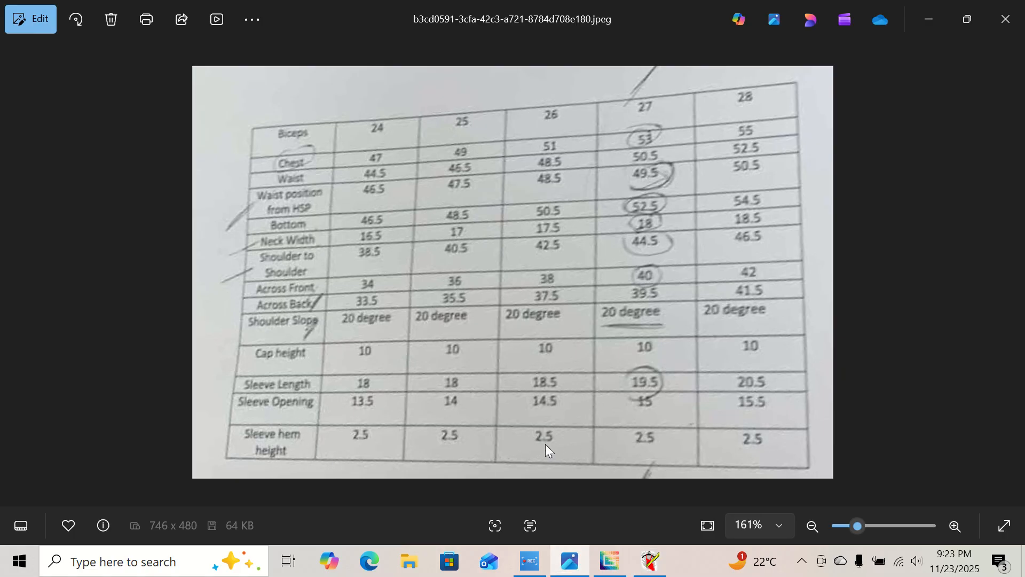
left_click(650, 561)
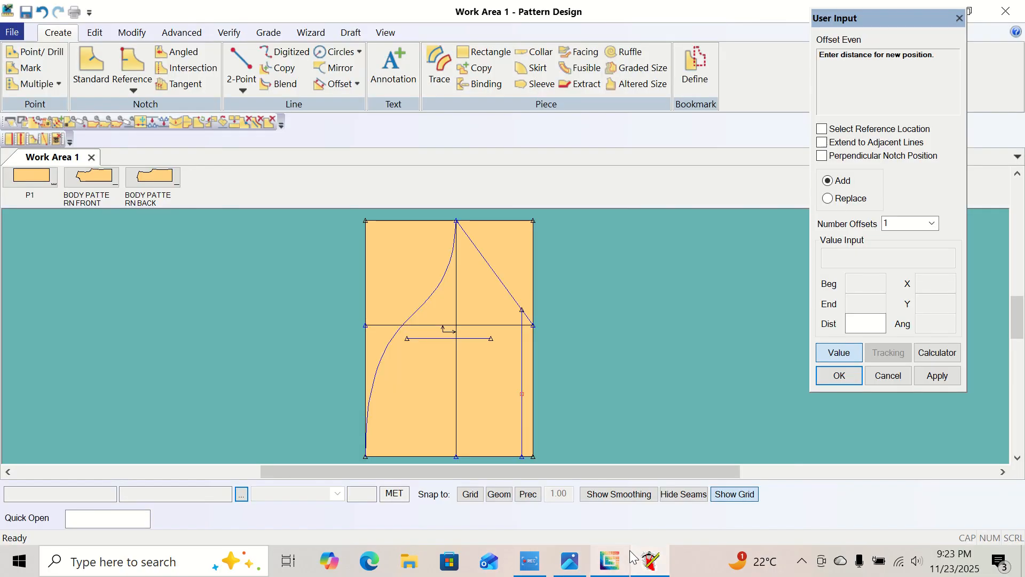
left_click(855, 323)
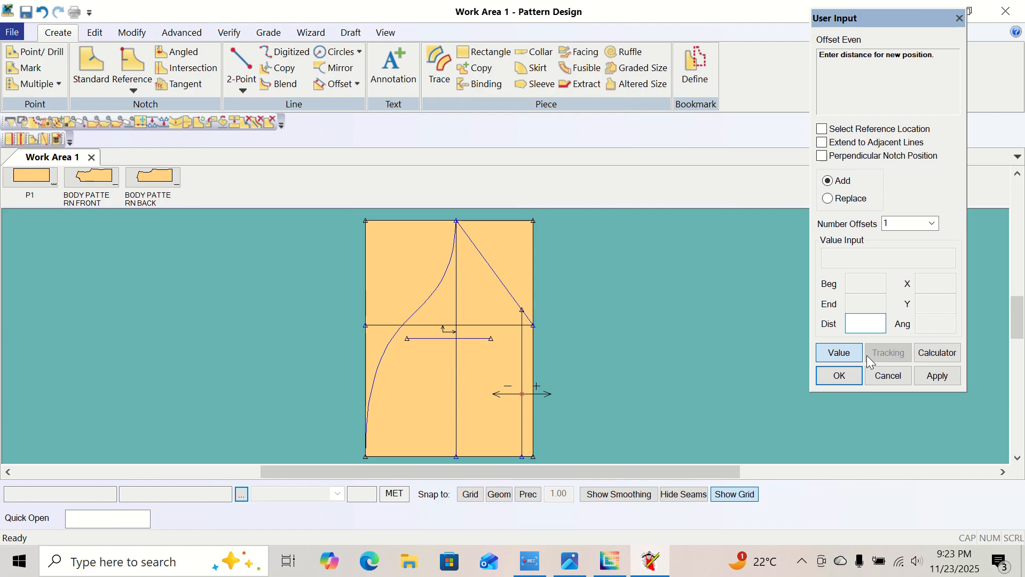
type("2.5")
key("Return")
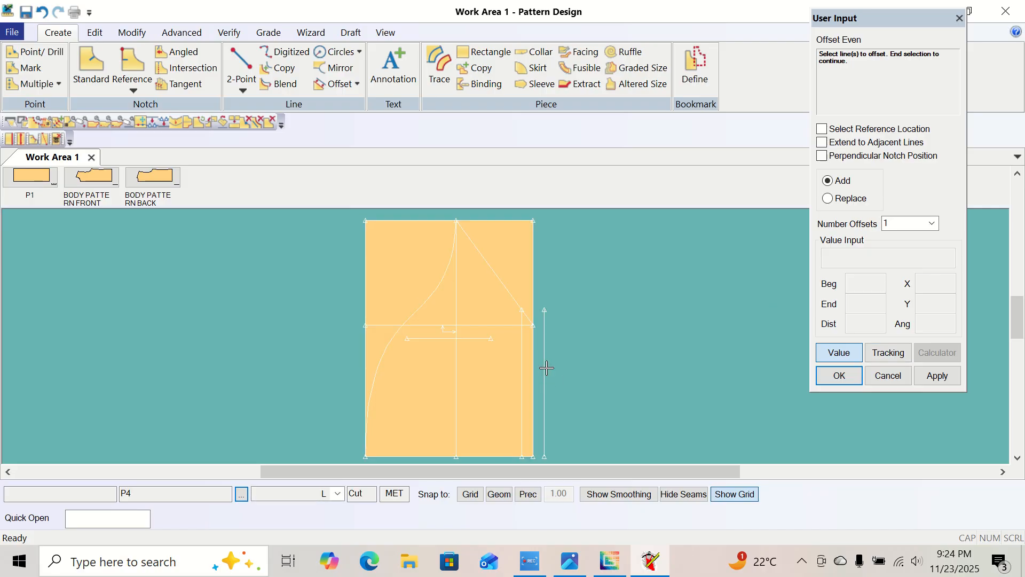
right_click(565, 279)
left_click(567, 283)
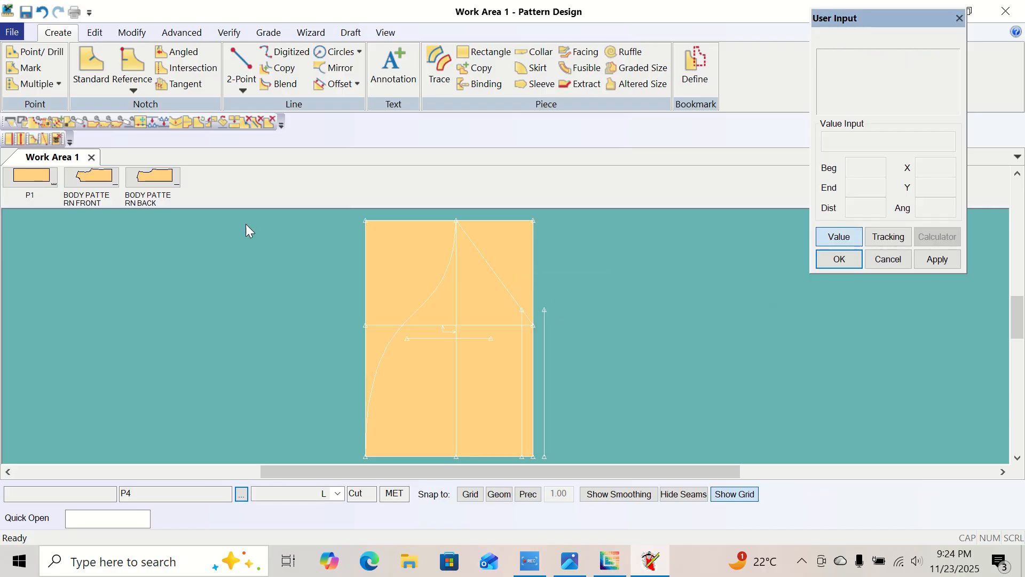
Draw 2-Point lines joining the outer hem line's top end to the diagonal's lower end and its bottom end to P4's lower-right corner.
left_click(243, 89)
left_click(260, 107)
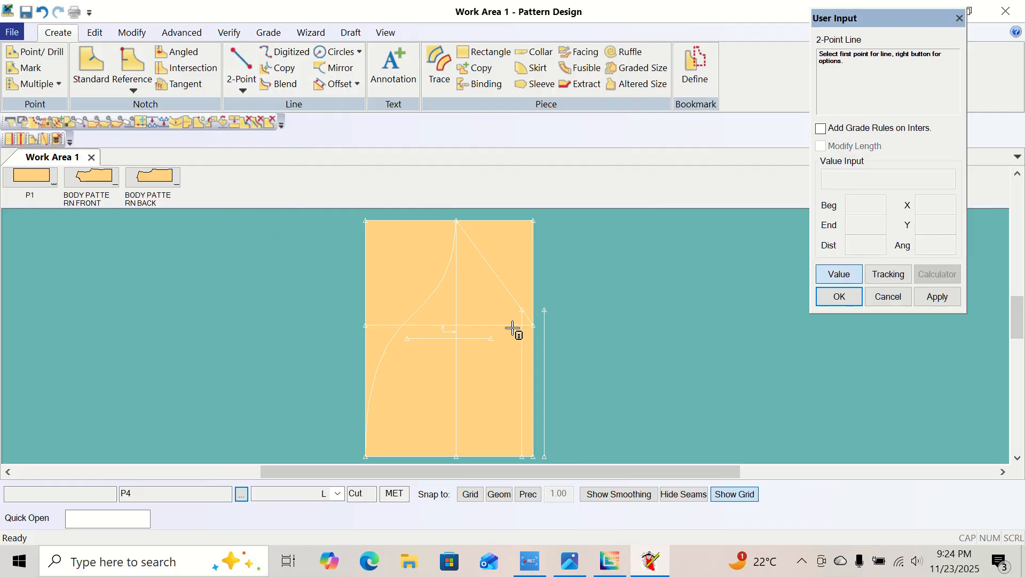
left_click(534, 325)
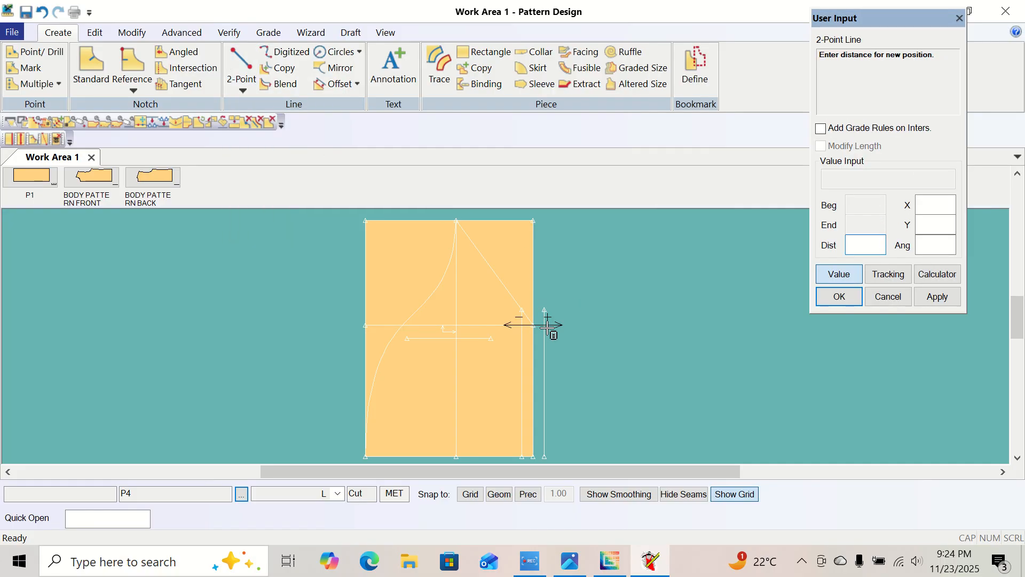
left_click(839, 274)
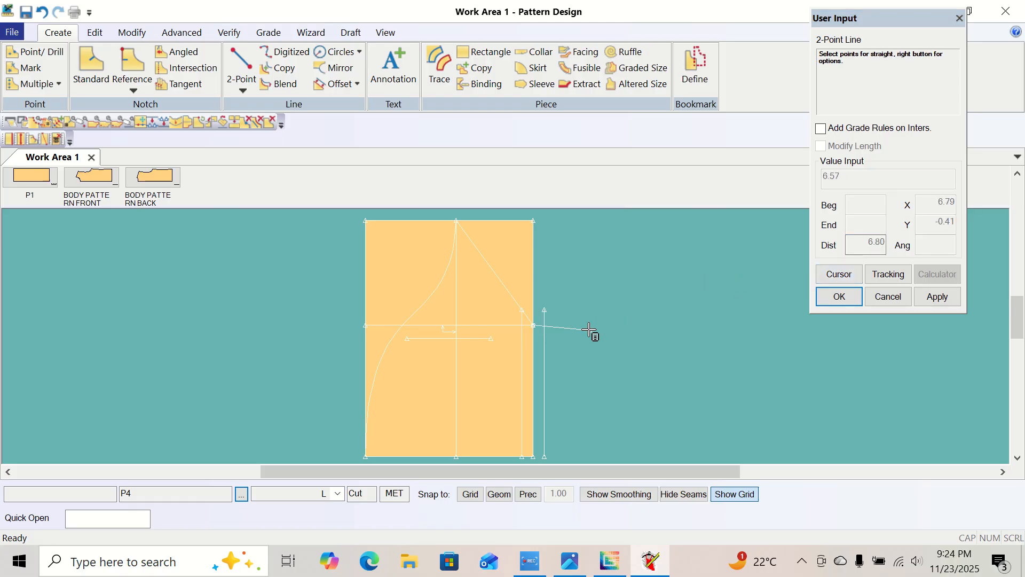
left_click(545, 310)
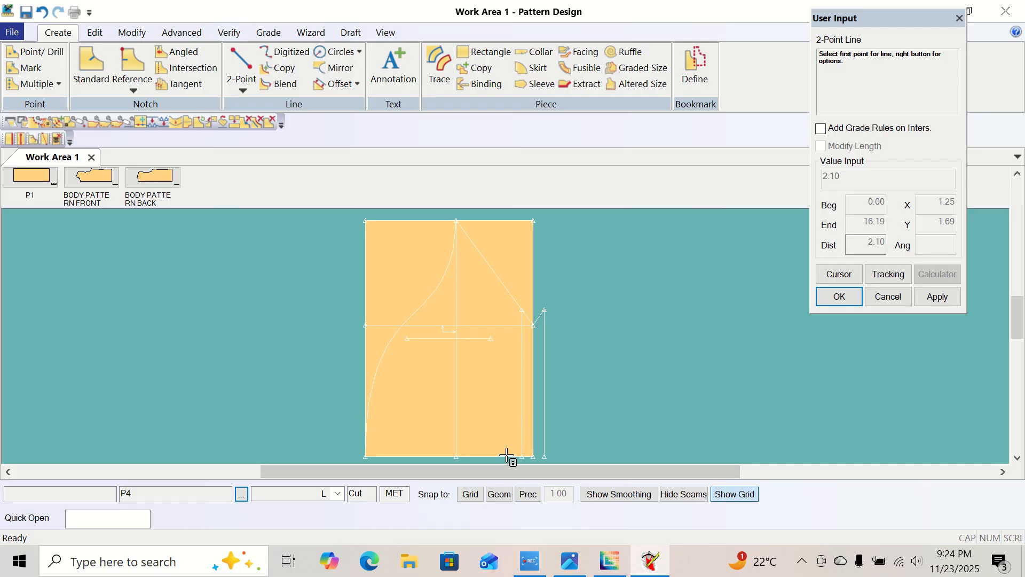
left_click(534, 457)
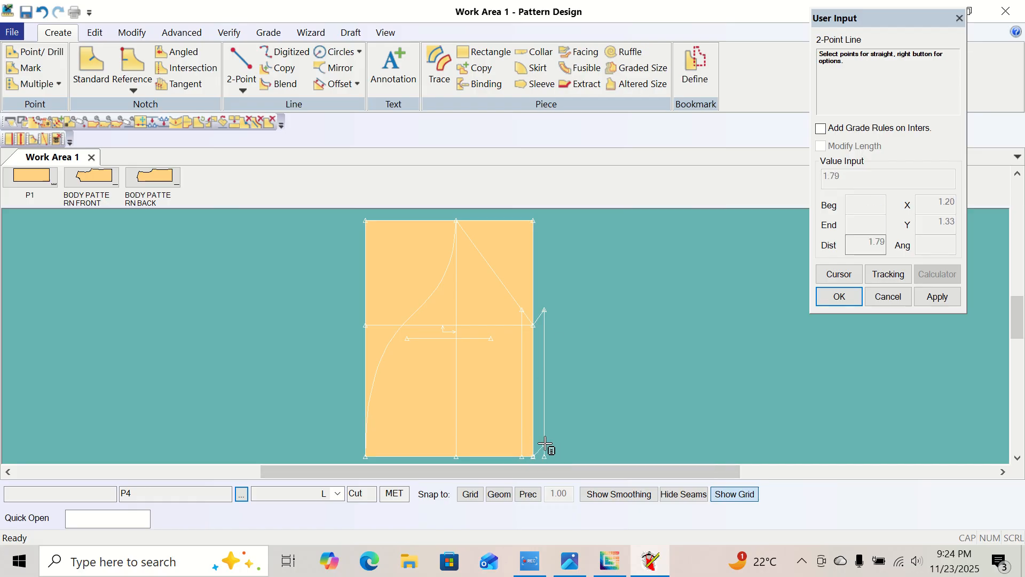
left_click(545, 457)
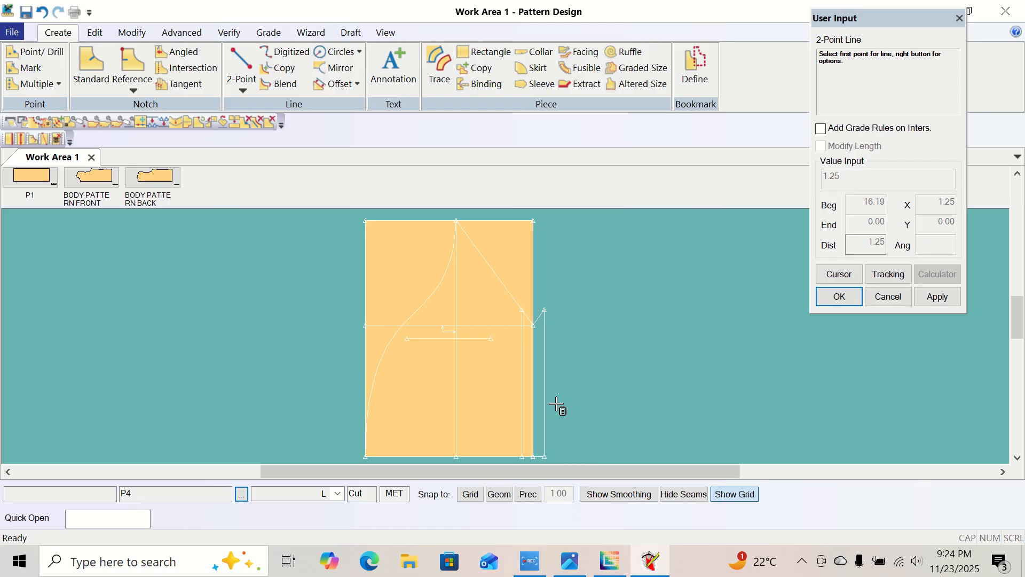
right_click(568, 373)
left_click(585, 131)
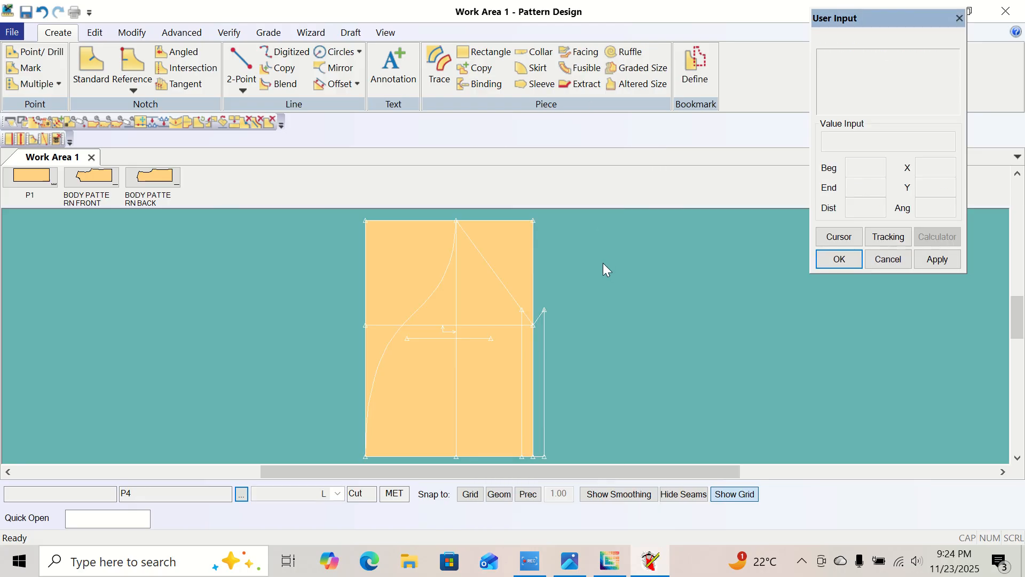
right_click(584, 284)
left_click_drag(601, 243, 629, 274)
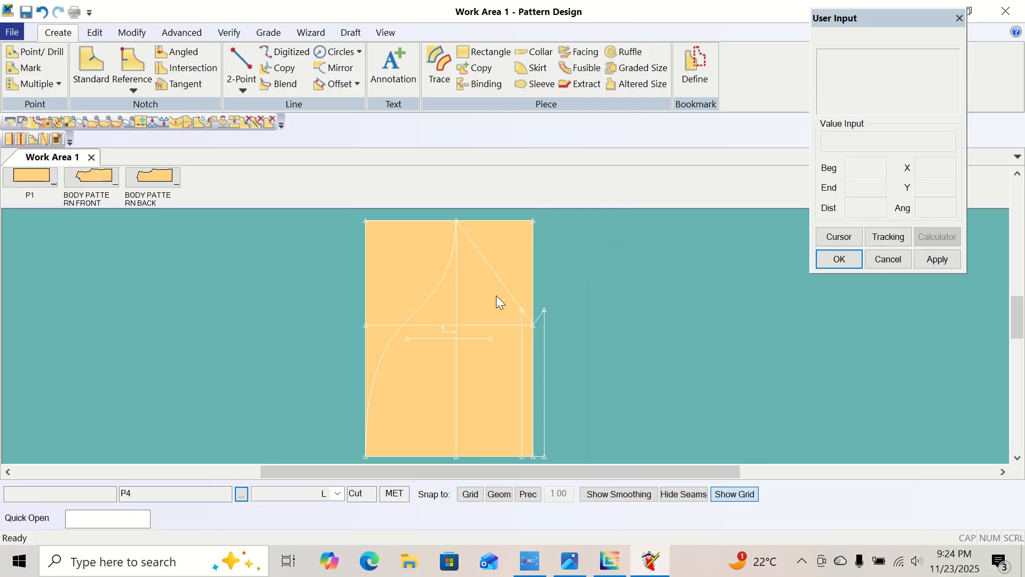
Delete the clipped vertical line just inside P4's right edge.
left_click(132, 33)
left_click(25, 78)
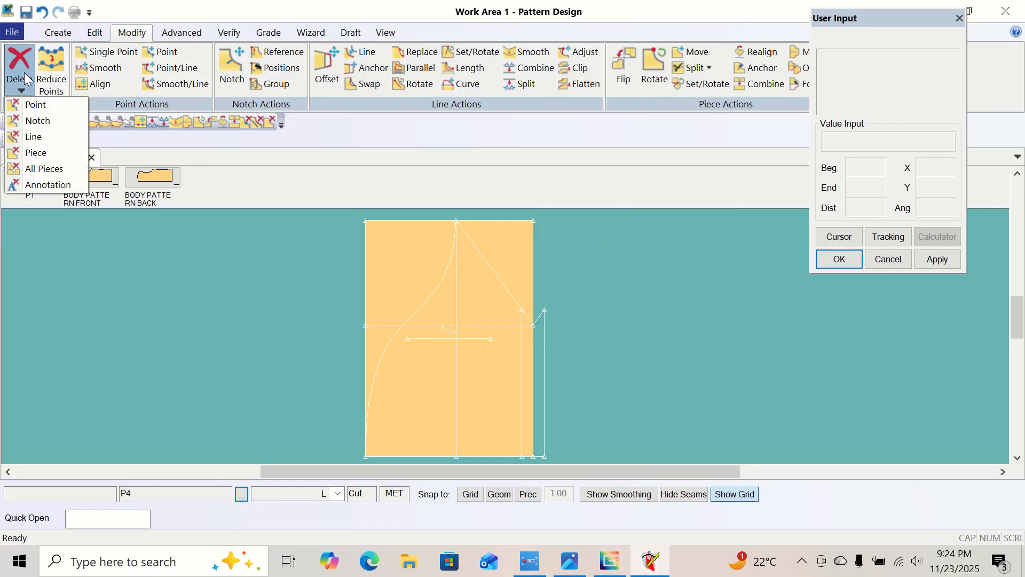
left_click(36, 137)
left_click(523, 384)
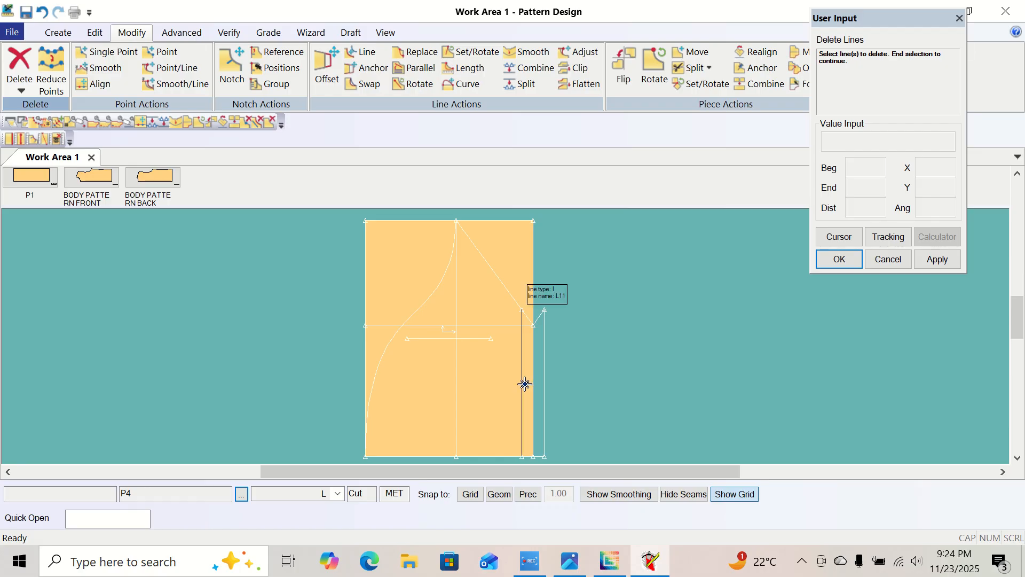
right_click(581, 320)
left_click(588, 327)
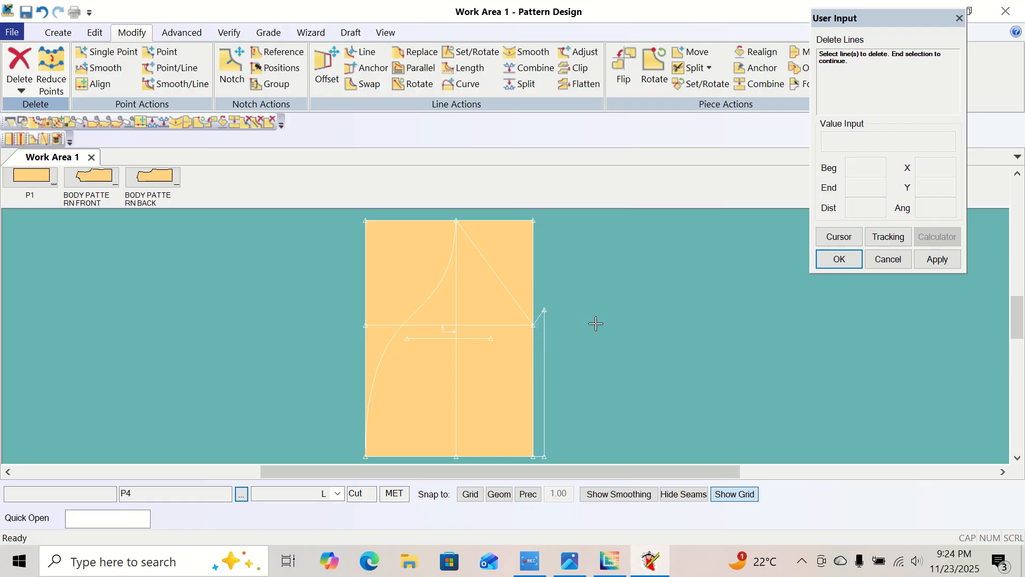
Leave the Delete Lines command.
right_click(615, 274)
left_click(615, 274)
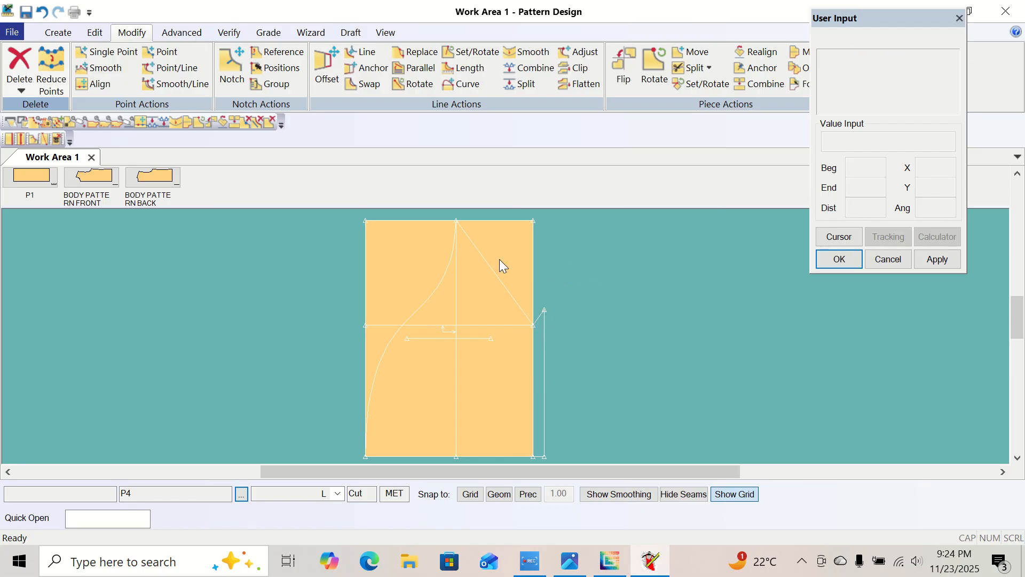
left_click(53, 32)
right_click(608, 216)
left_click_drag(600, 265, 635, 295)
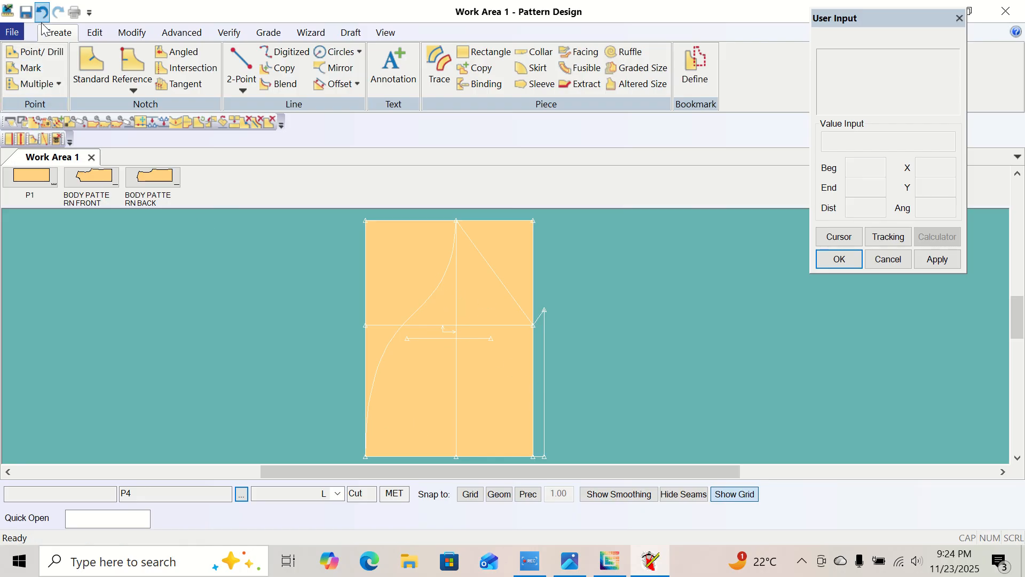
left_click(439, 63)
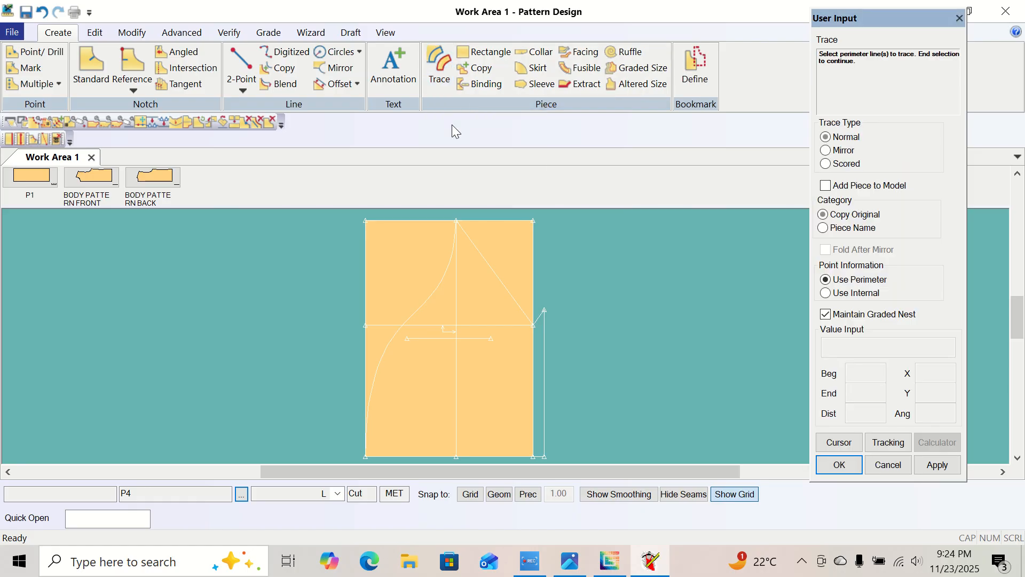
left_click(425, 457)
left_click(374, 382)
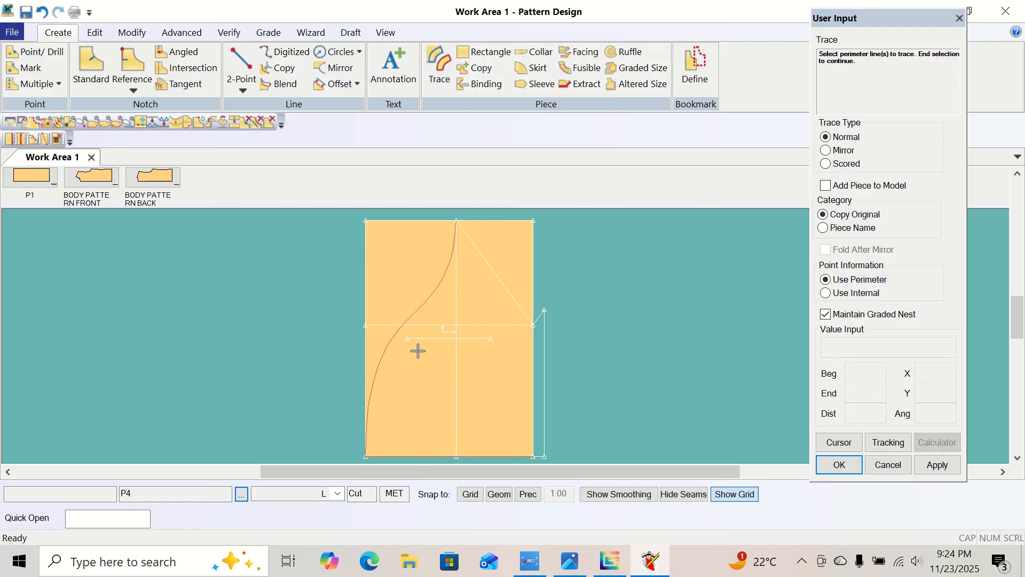
mouse_move(501, 288)
left_mouse_down()
mouse_move(539, 305)
mouse_move(536, 314)
left_mouse_up()
right_click(555, 267)
left_click(577, 274)
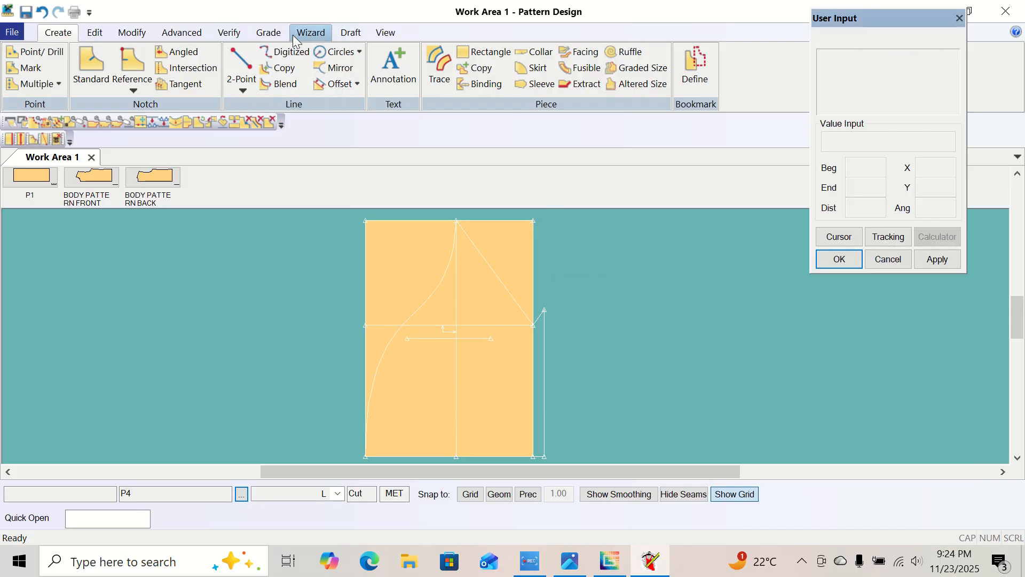
Trace the sleeve perimeter from P4's bottom edge, cap curve, diagonal and hem lines without internals, and place the new piece left of P4.
left_click(439, 65)
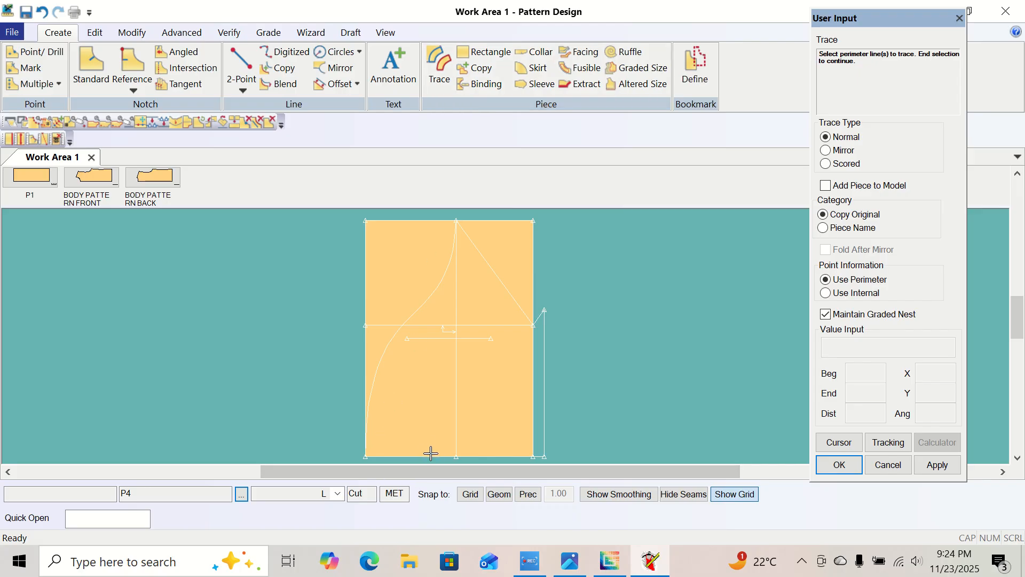
left_click(378, 382)
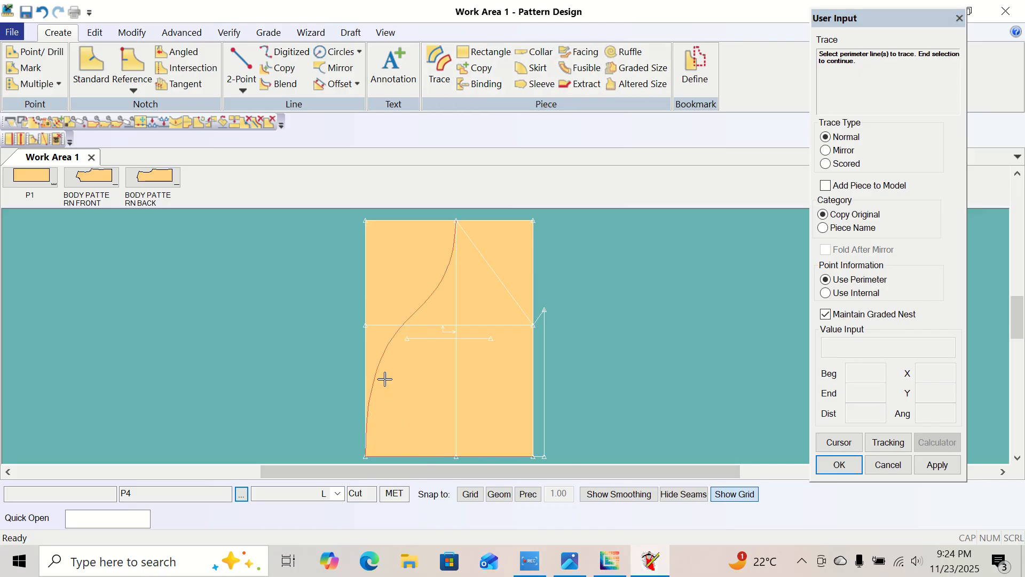
left_click(514, 294)
left_click(546, 350)
right_click(605, 323)
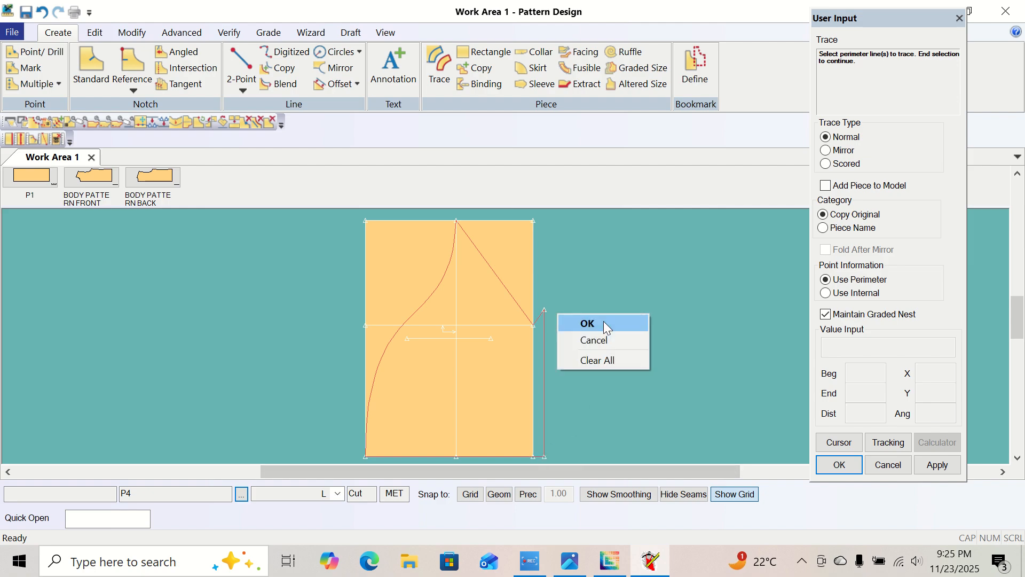
left_click(607, 324)
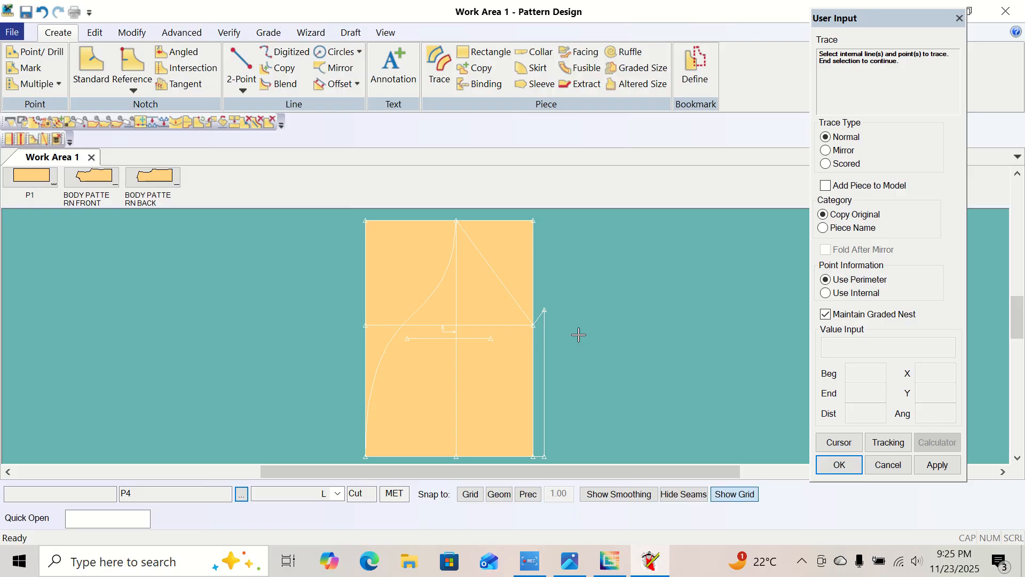
right_click(564, 313)
left_click(579, 307)
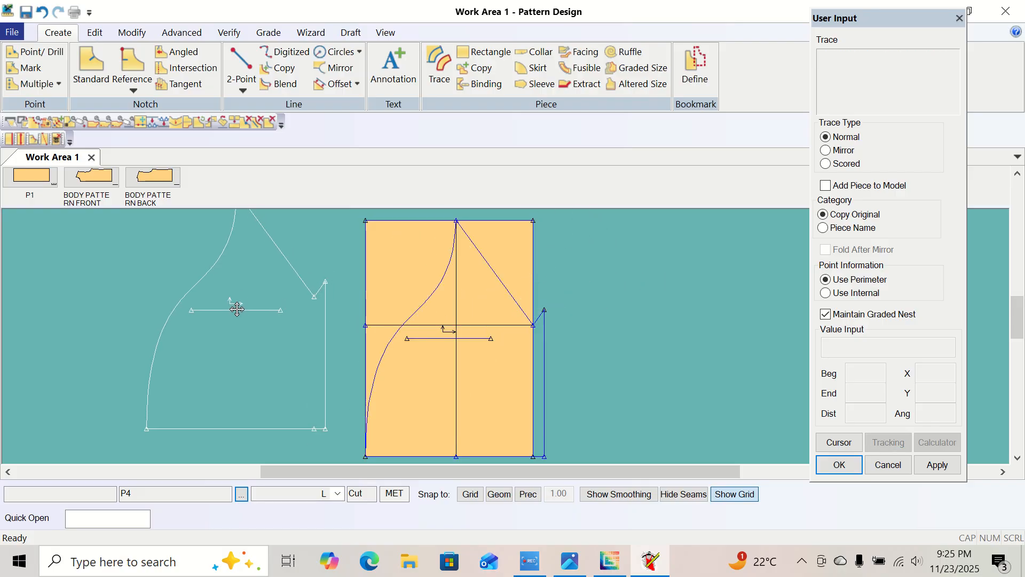
left_click(243, 330)
Name the traced piece "sleeve drafting" and leave the Trace command.
right_click(251, 323)
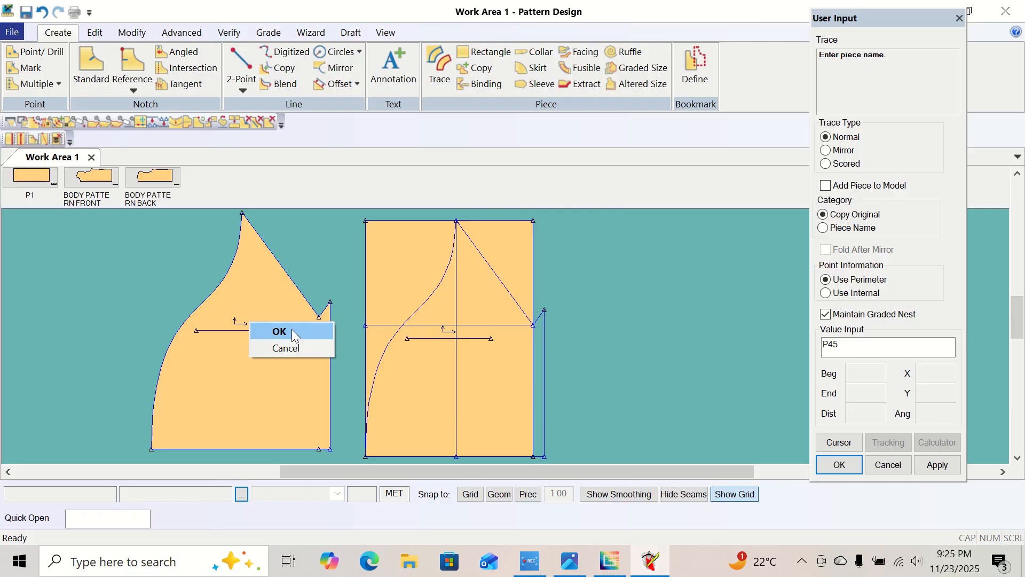
left_click(869, 345)
left_click_drag(868, 345, 801, 371)
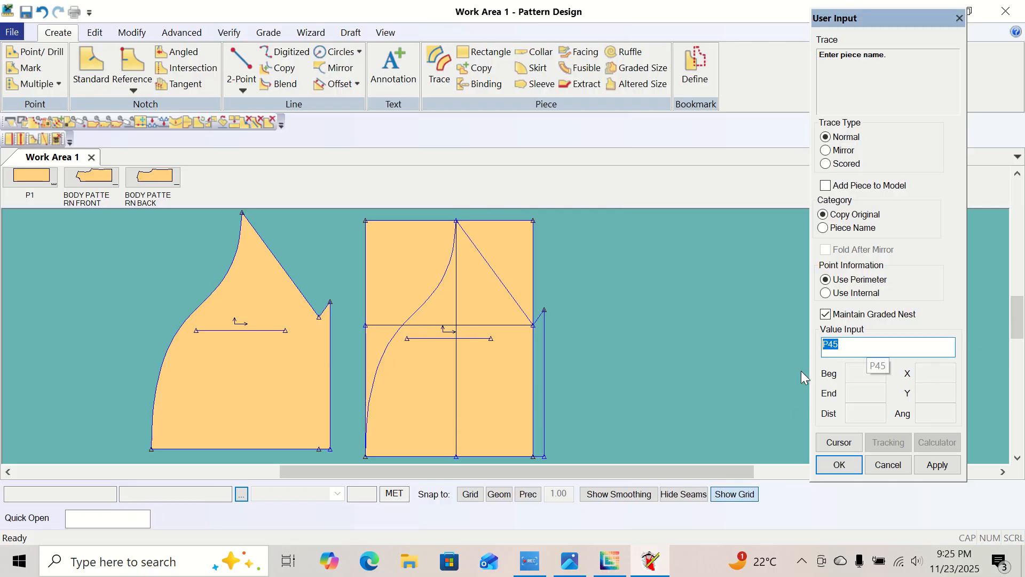
type("sleeve drafting")
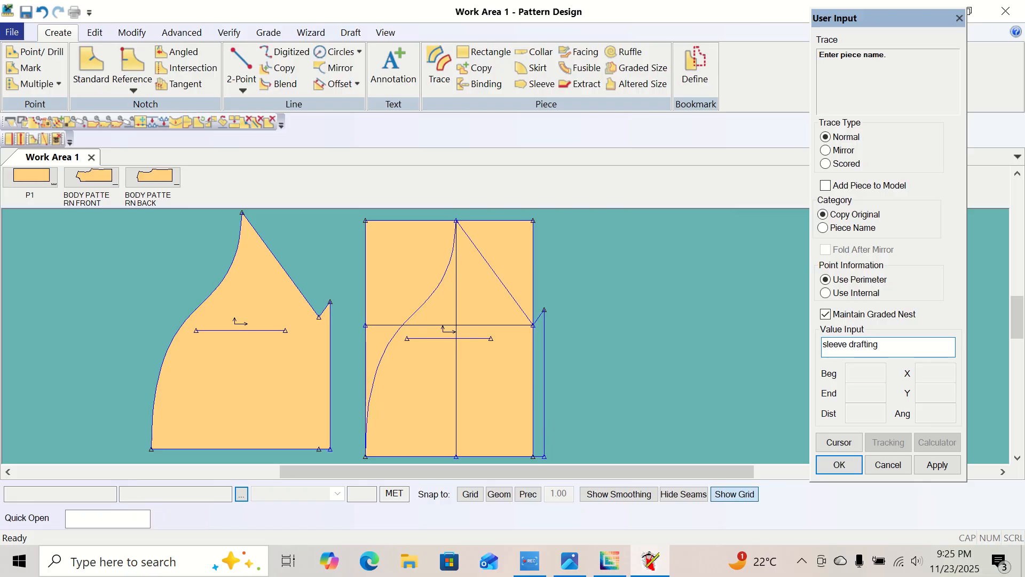
key("Return")
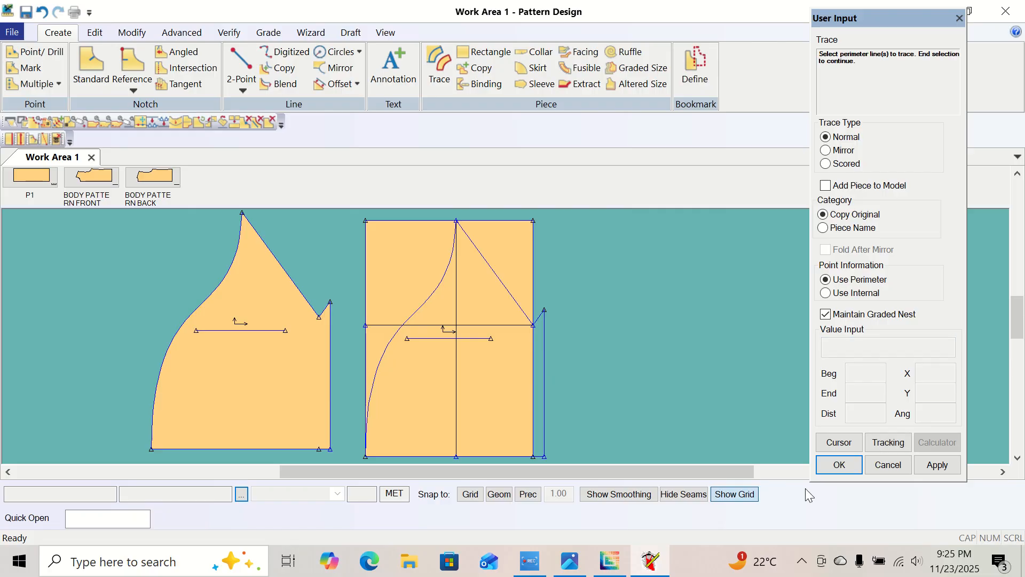
right_click(256, 326)
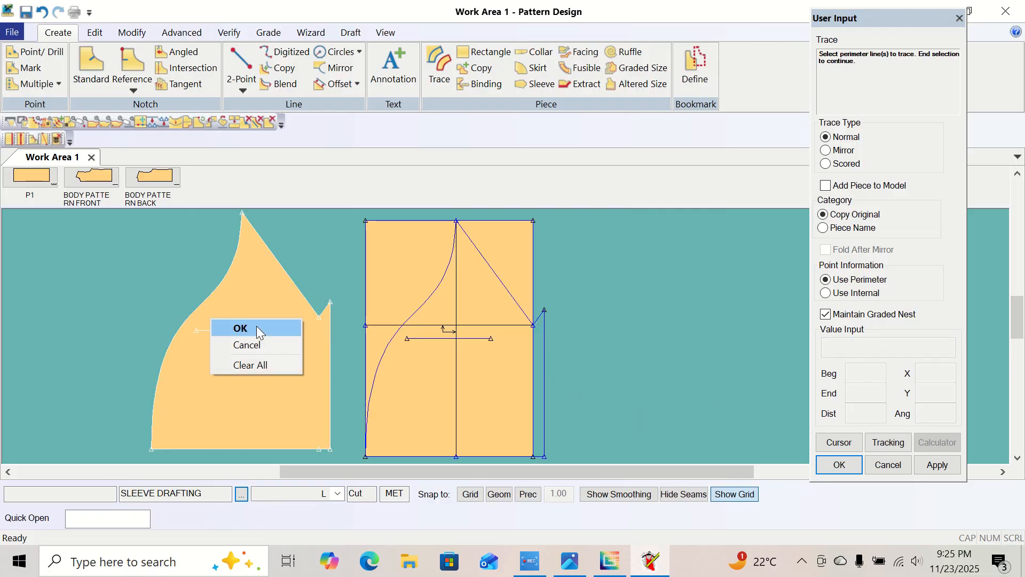
left_click(264, 334)
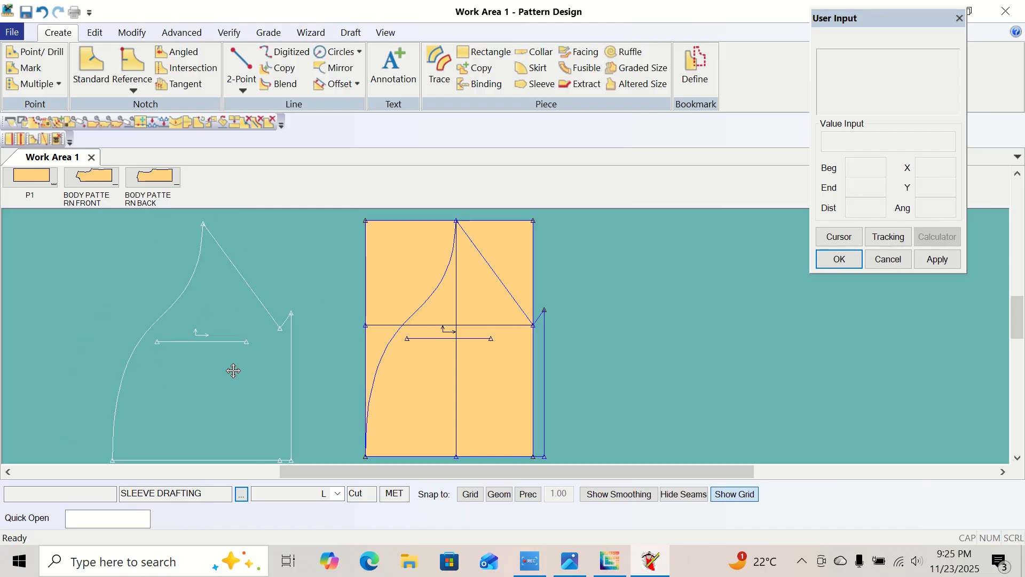
Move the traced sleeve piece farther from P4 and shift P4 slightly in the work area.
left_click(240, 362)
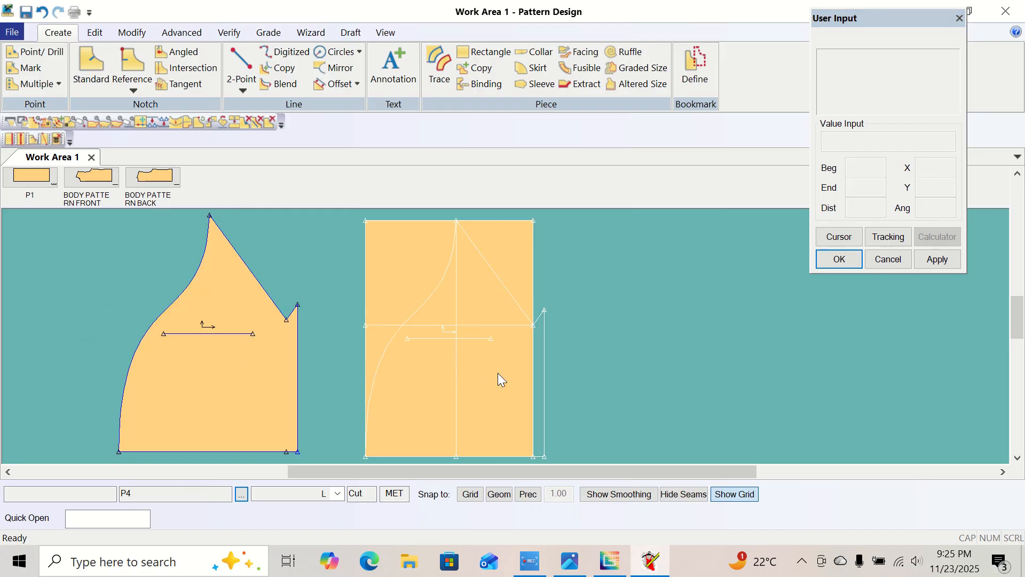
left_click(501, 338)
left_click(505, 336)
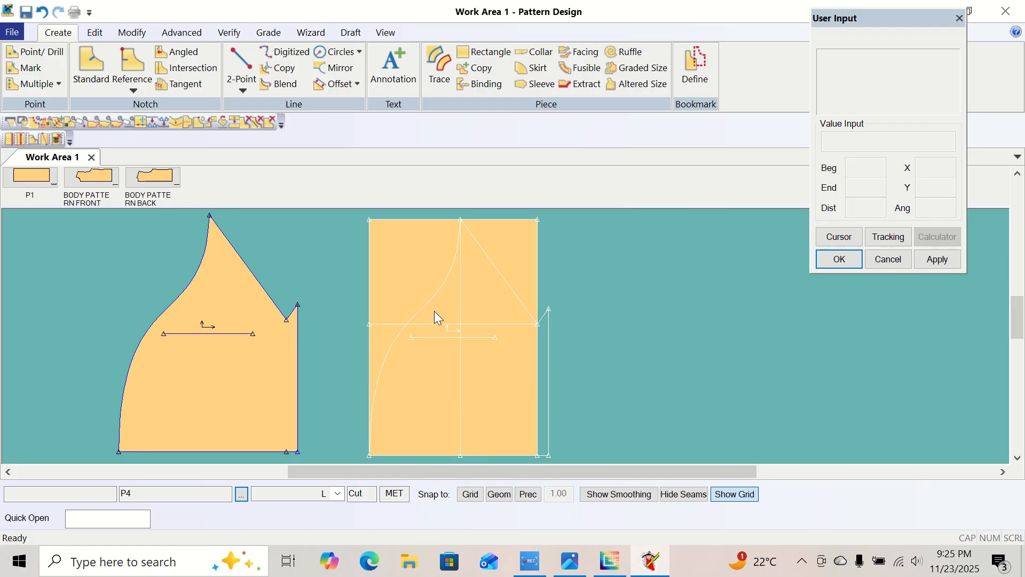
Save all pieces in the work area, P4 and SLEEVE DRAFTING, and leave the Save command.
left_click(12, 32)
left_click(32, 117)
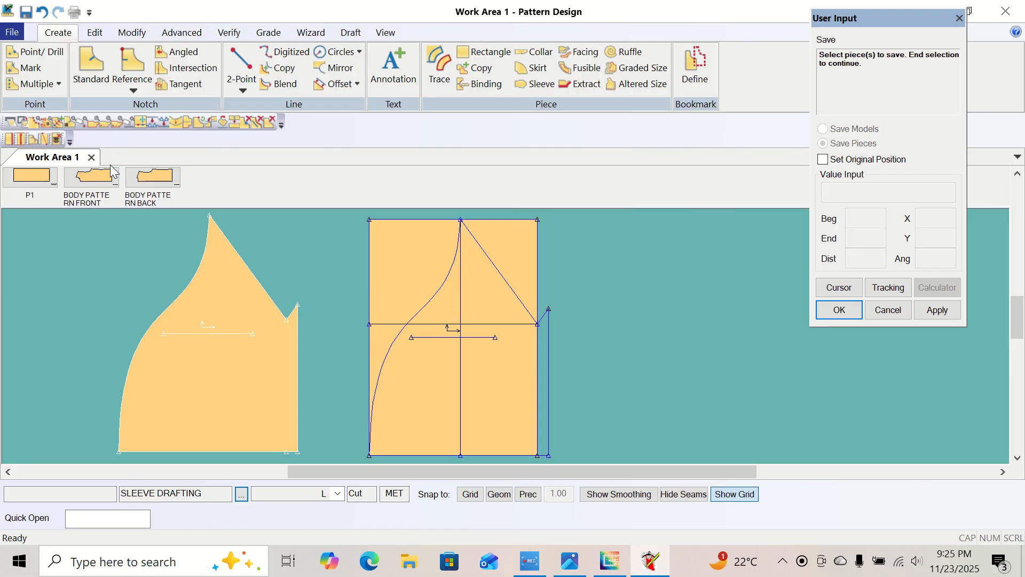
right_click(543, 249)
left_click(588, 293)
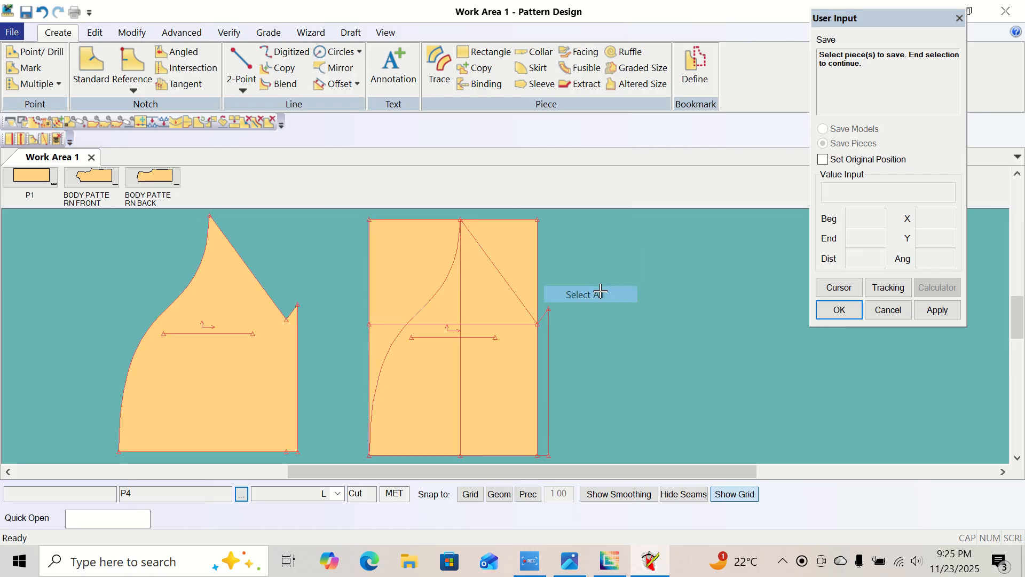
right_click(573, 255)
left_click(629, 262)
right_click(631, 265)
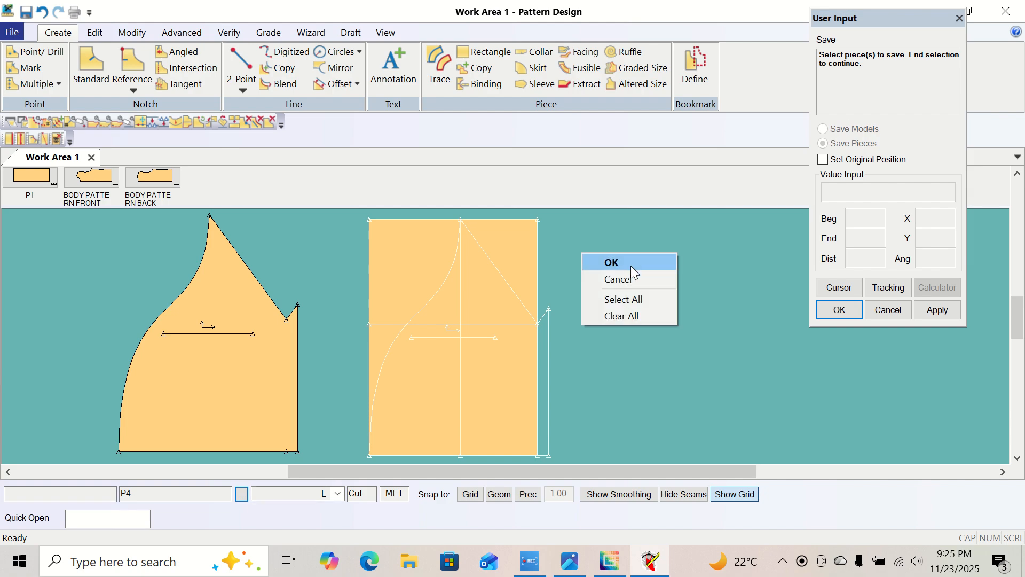
left_click(630, 265)
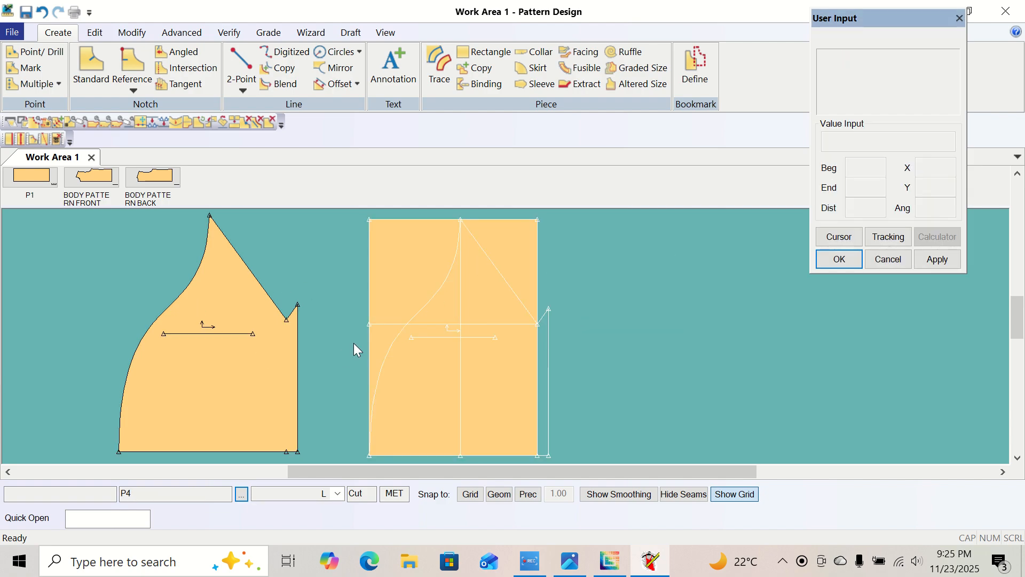
Send P4 and SLEEVE DRAFTING from the work area to the piece menu.
right_click(481, 340)
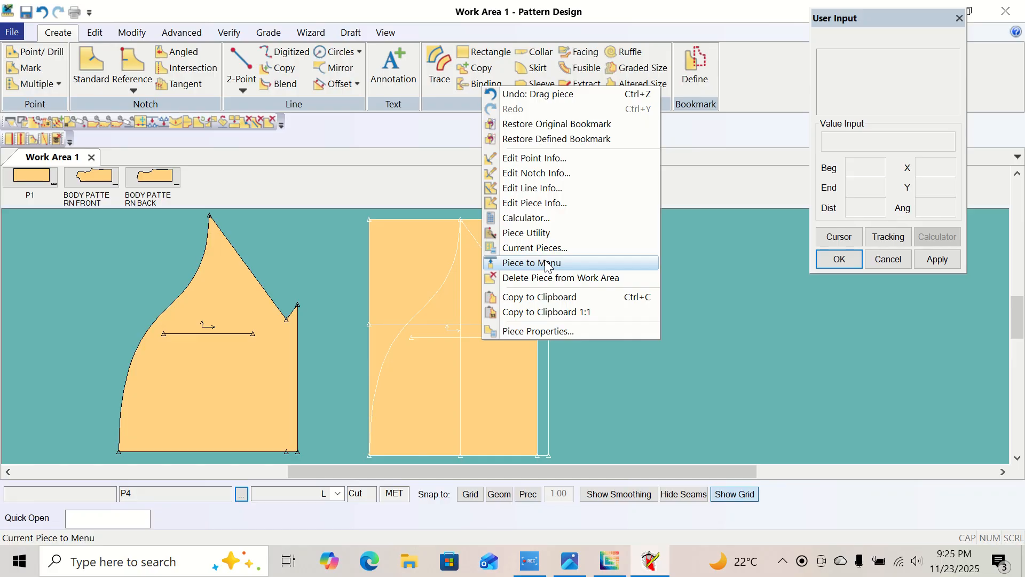
left_click(546, 265)
right_click(216, 308)
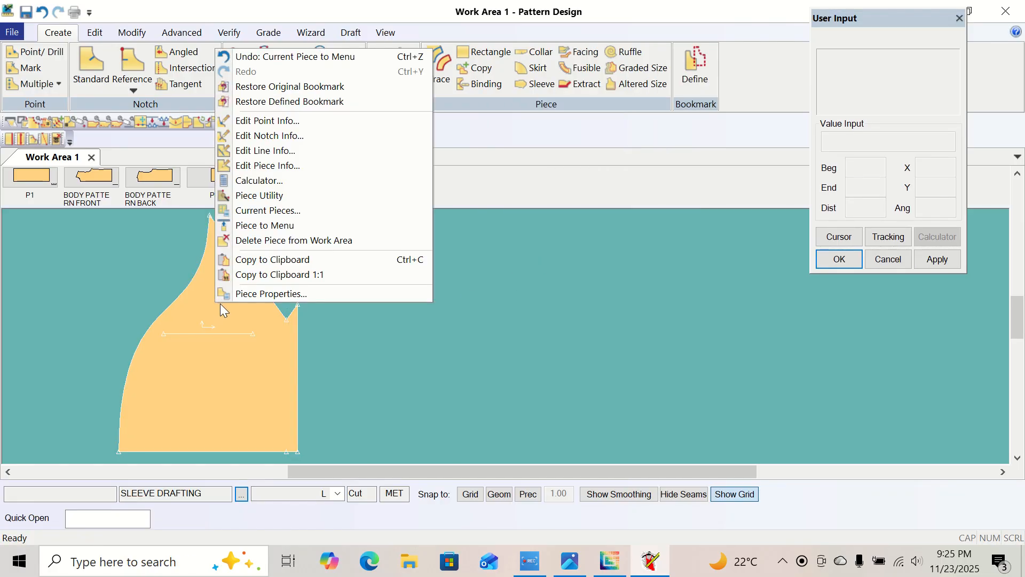
left_click(278, 227)
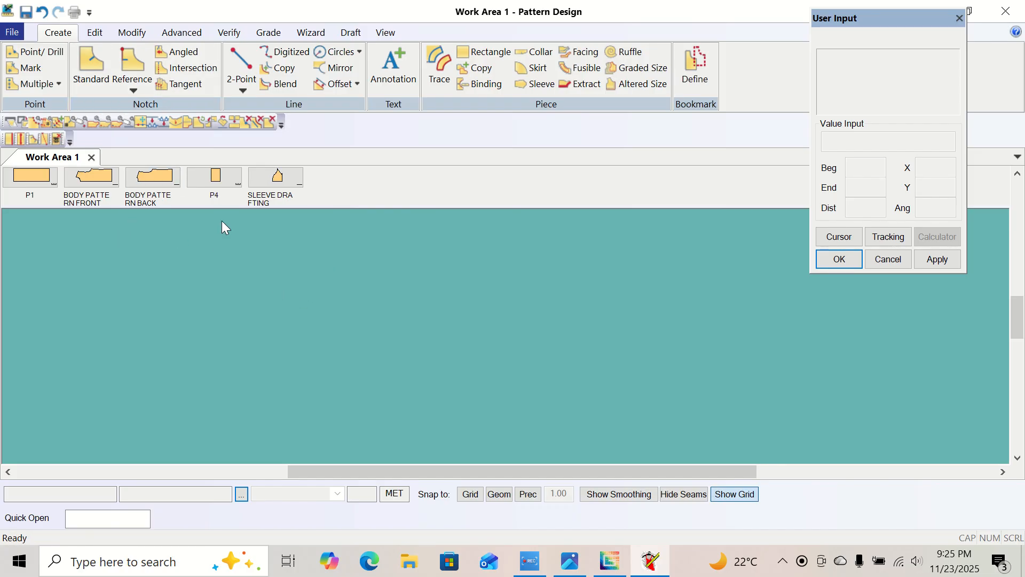
Place P4 and P1 in the work area to review their construction drafts, and return both to the piece menu.
left_click_drag(217, 183, 443, 342)
left_click_drag(38, 178, 306, 318)
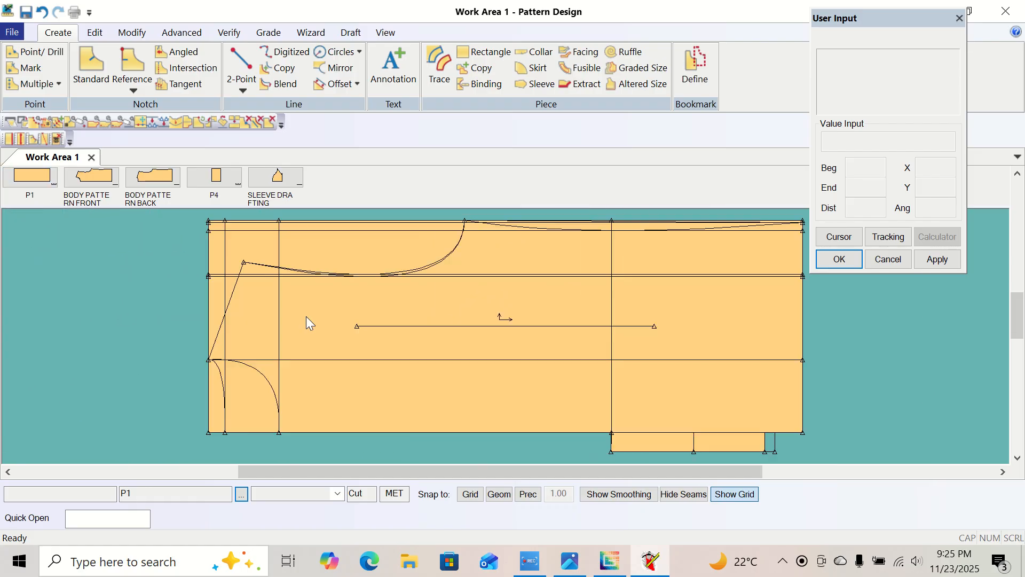
right_click(409, 309)
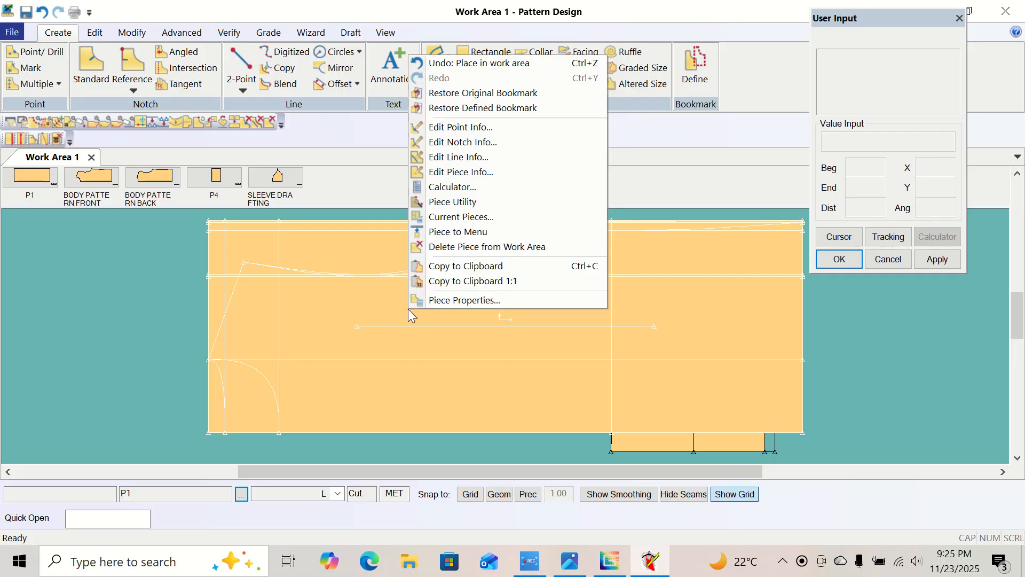
left_click(468, 232)
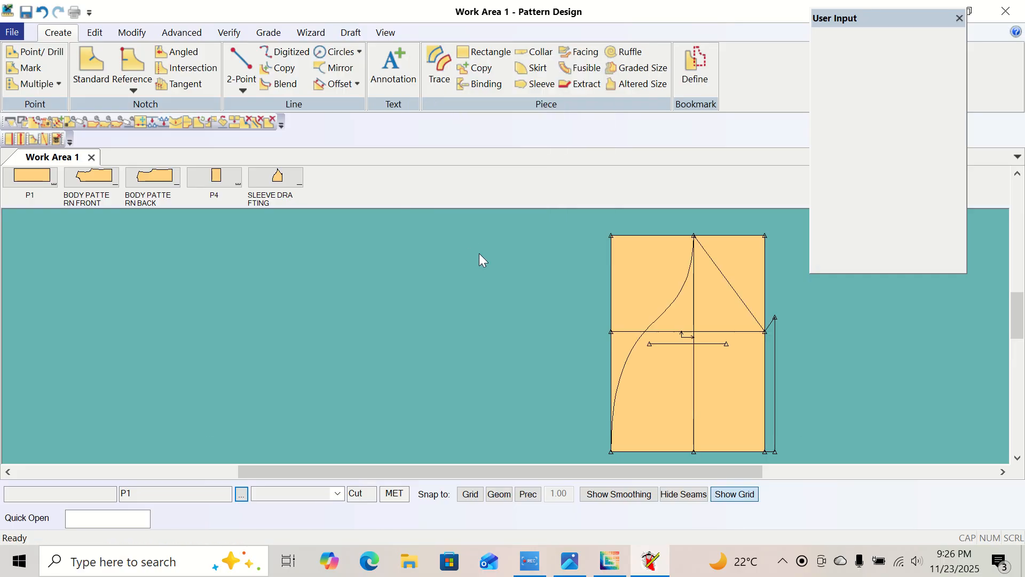
right_click(685, 318)
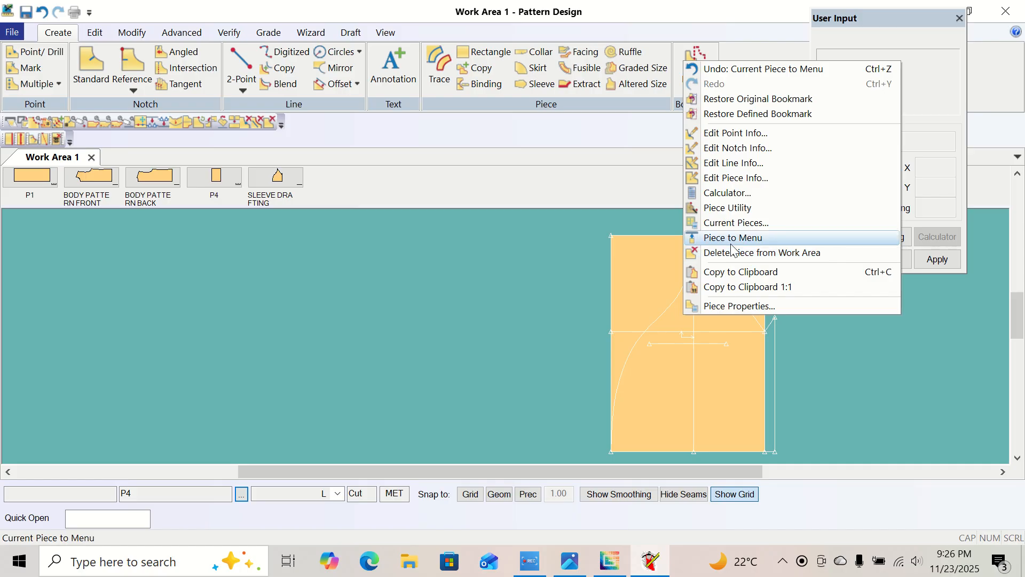
left_click(731, 244)
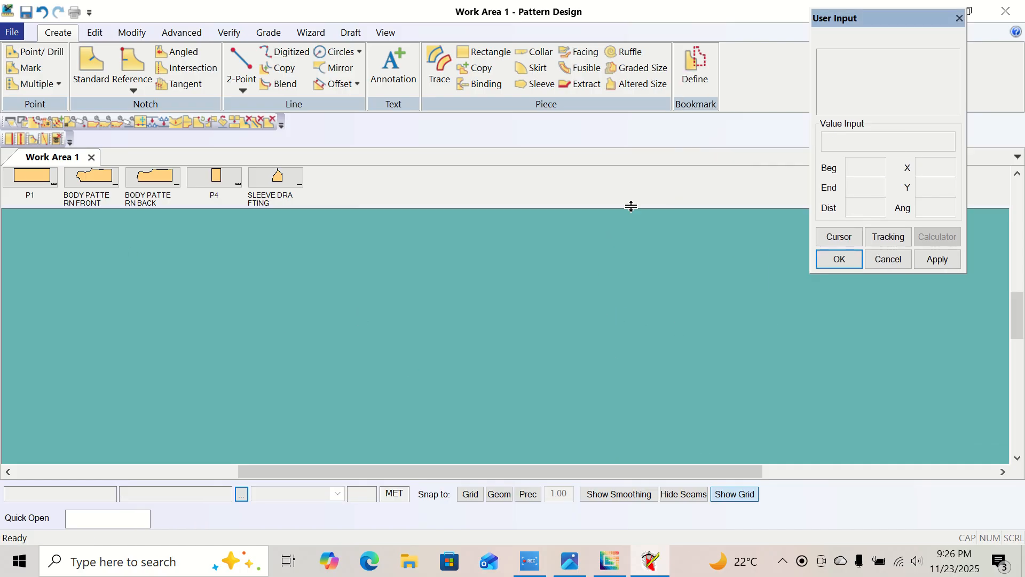
Close Pattern Design and the size chart photo.
left_click(1005, 11)
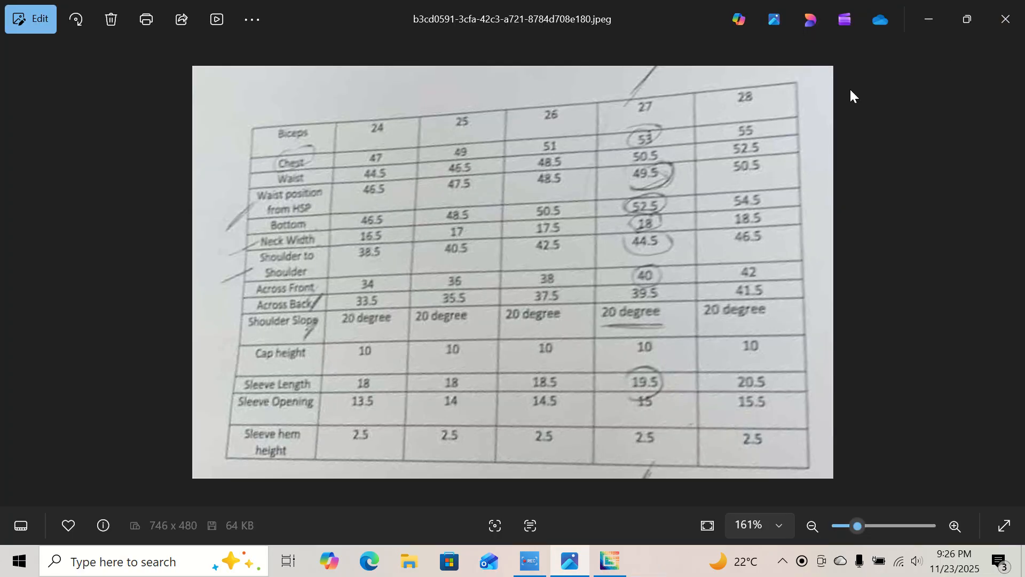
left_click(1006, 19)
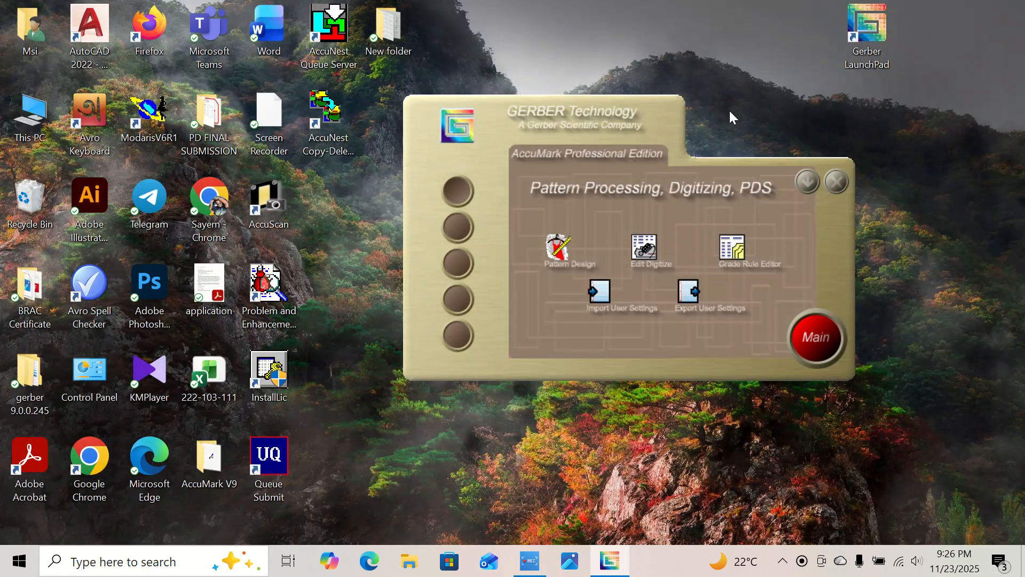
right_click(730, 89)
left_click(780, 139)
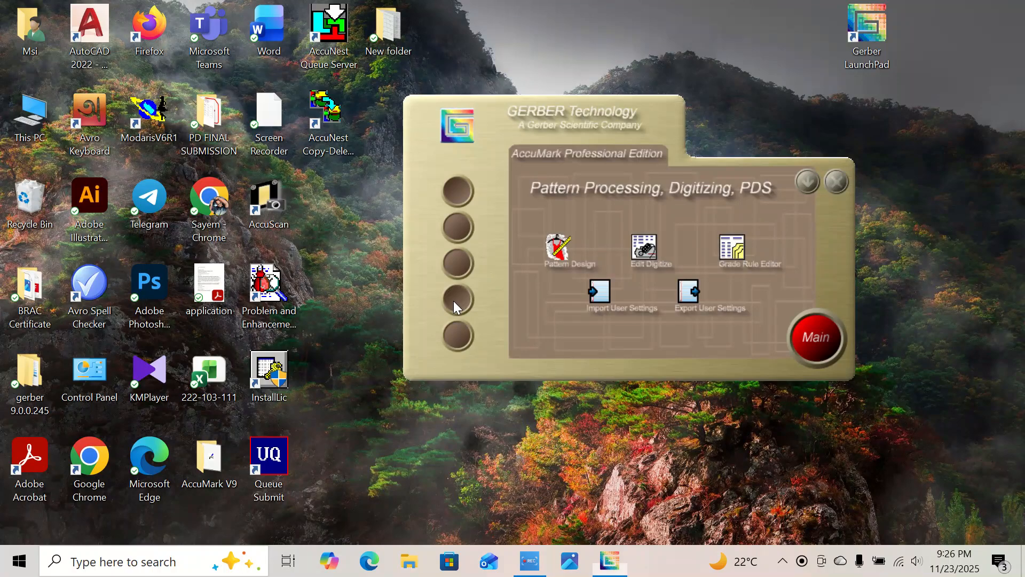
Open AccuMark Explorer from the Gerber LaunchPad and open the practice storage area to check the saved pieces.
left_click(456, 299)
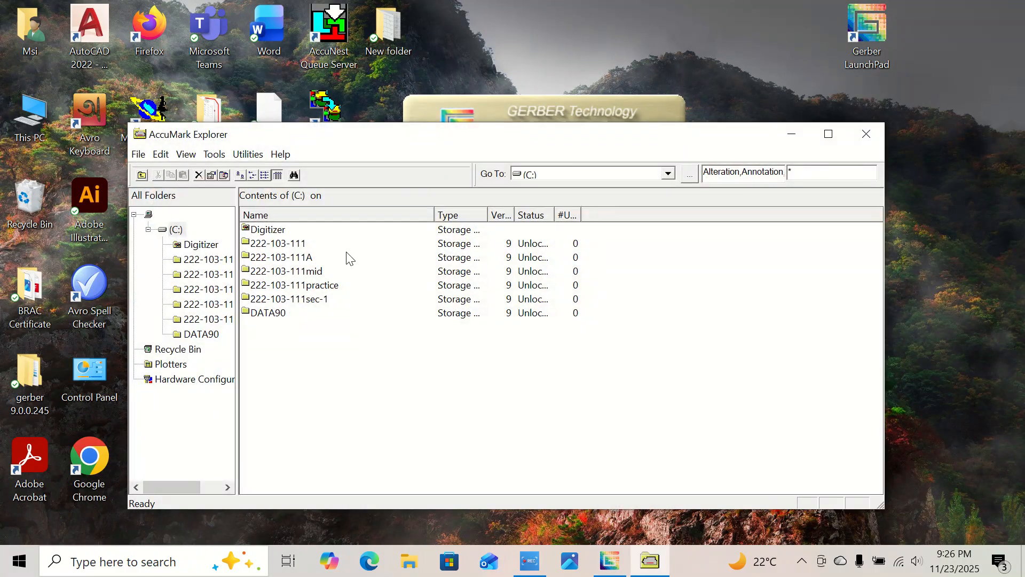
double_click(314, 286)
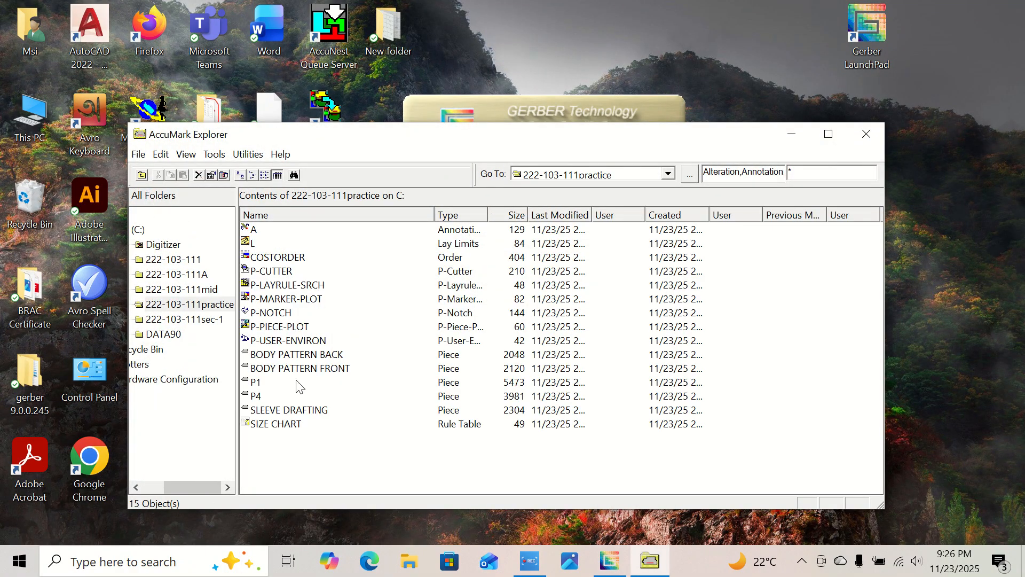
Rename the P1 piece as body drafting.
right_click(258, 386)
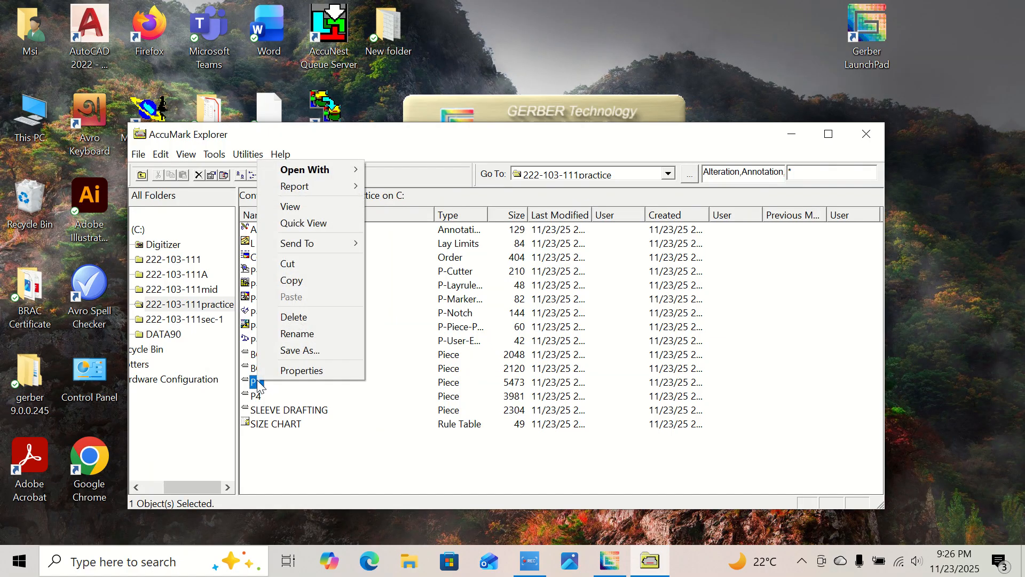
left_click(298, 336)
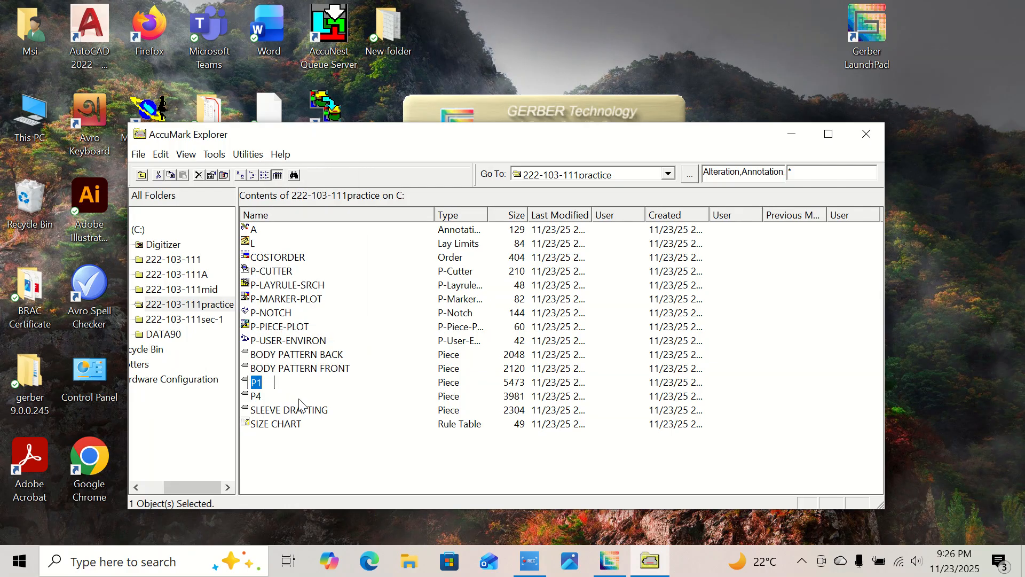
key("BackSpace")
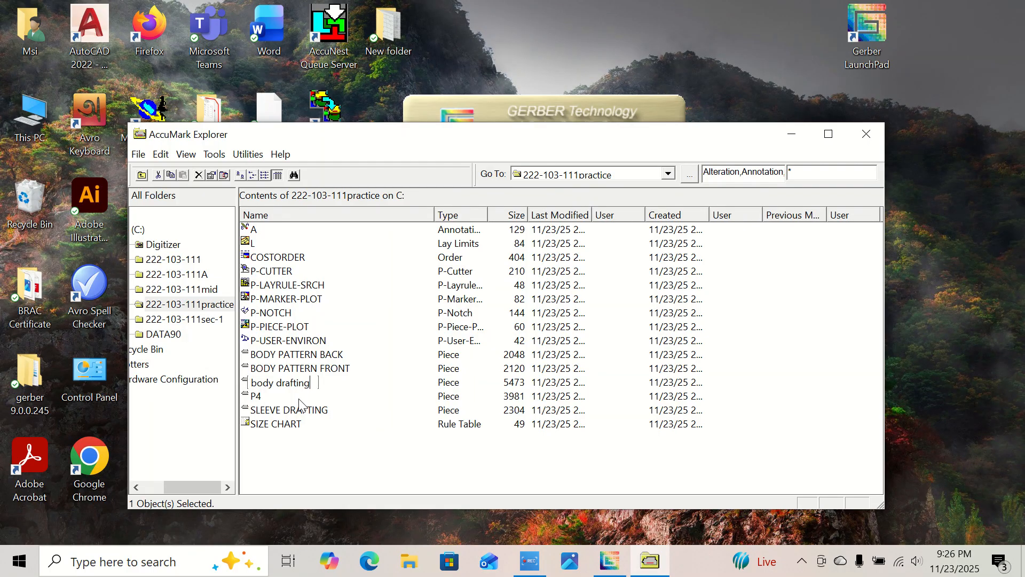
key("Return")
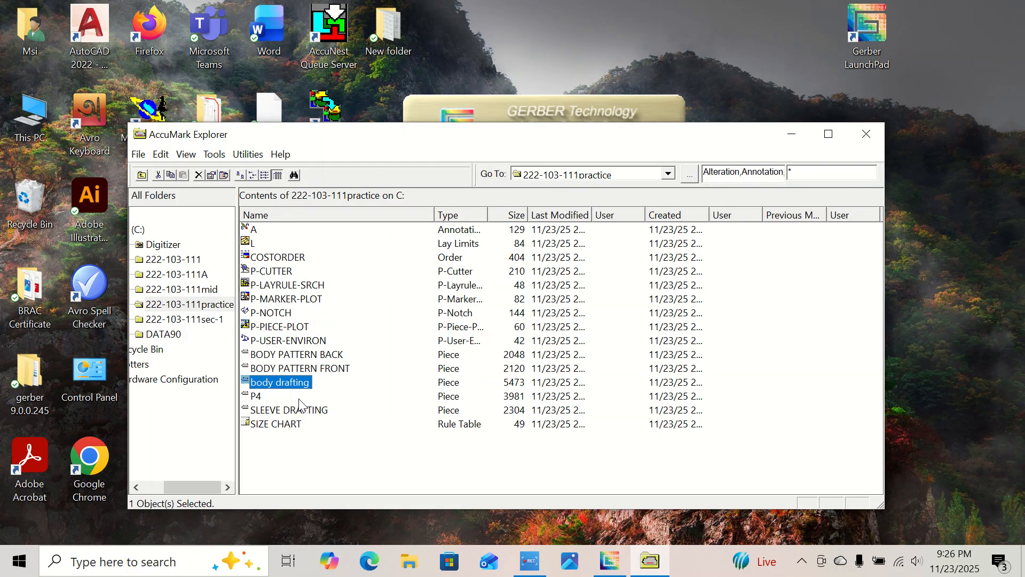
Rename the P4 piece as sl.
left_click(265, 398)
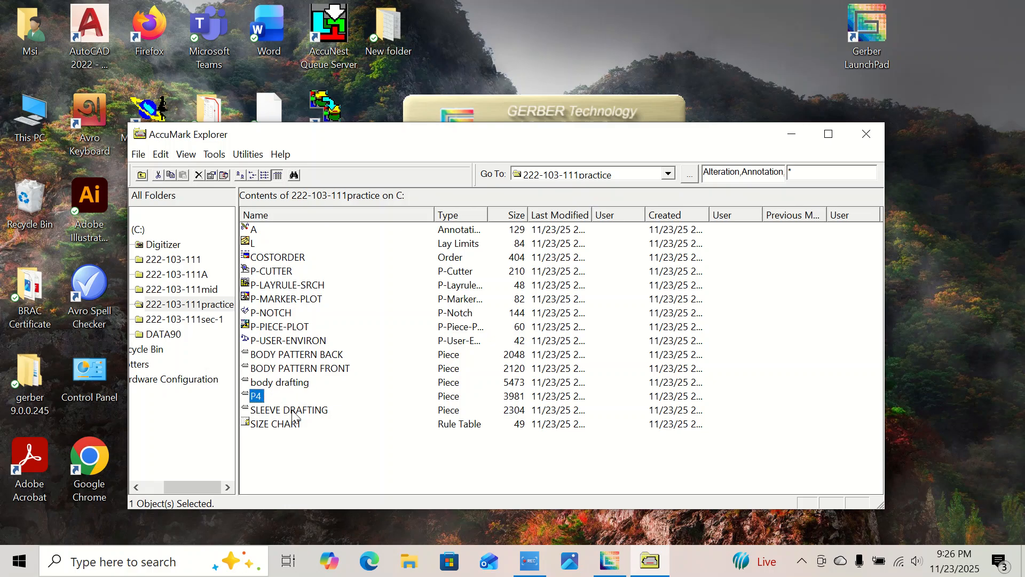
right_click(263, 398)
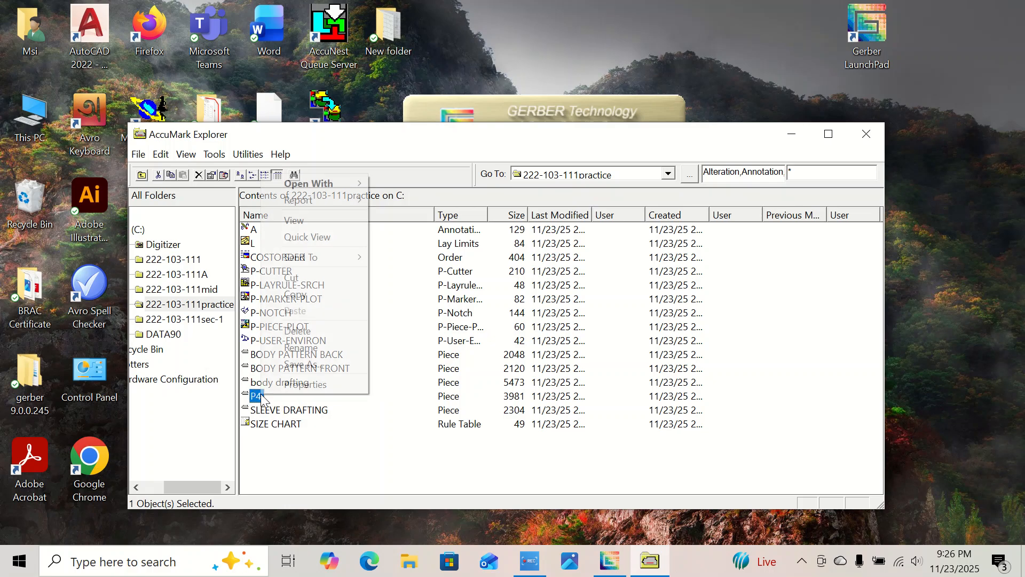
left_click(301, 348)
type("do")
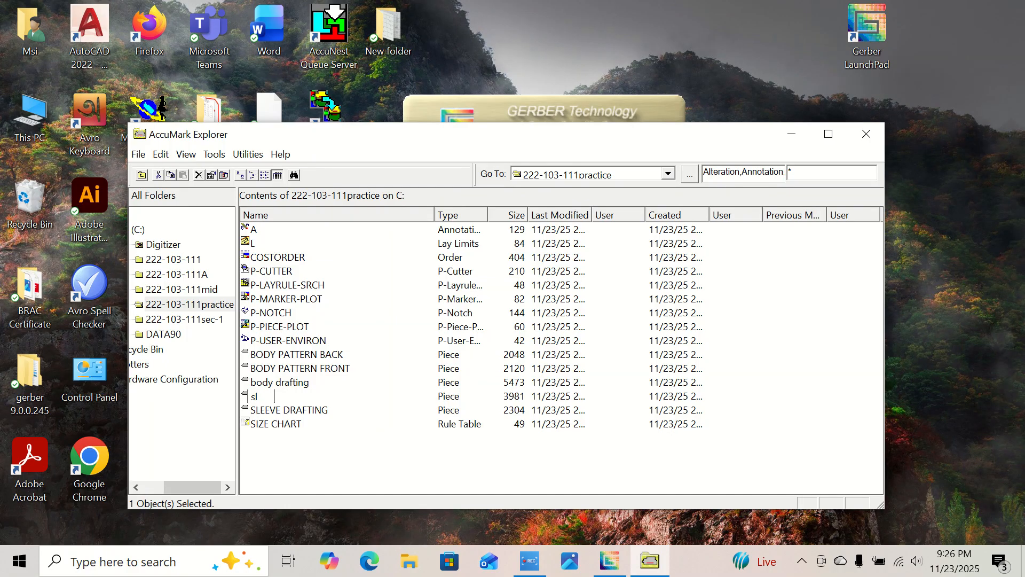
Rename the SLEEVE DRAFTING piece as SLEEVE pattern.
left_click(291, 409)
right_click(321, 407)
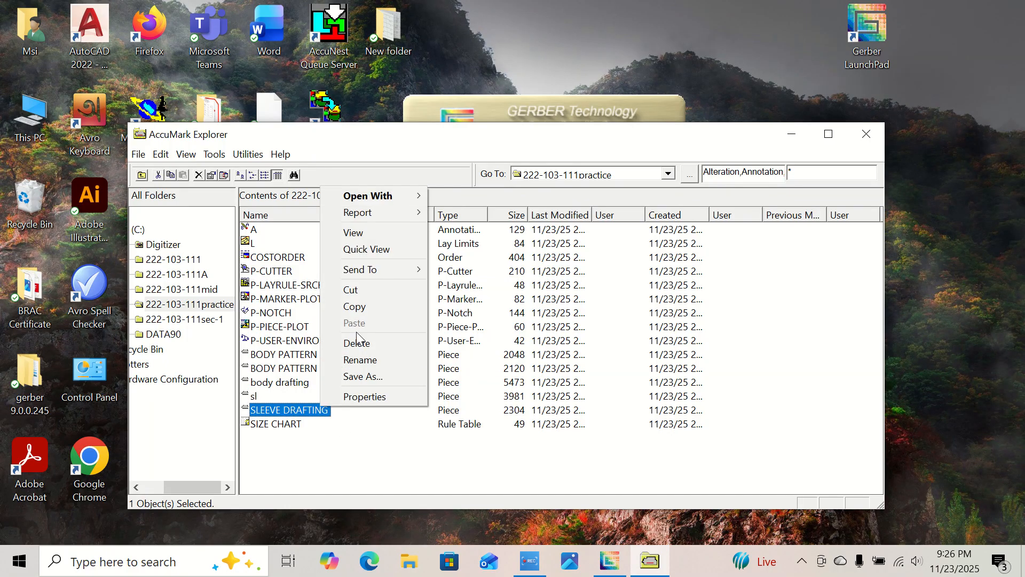
left_click(366, 360)
left_click_drag(329, 412, 288, 403)
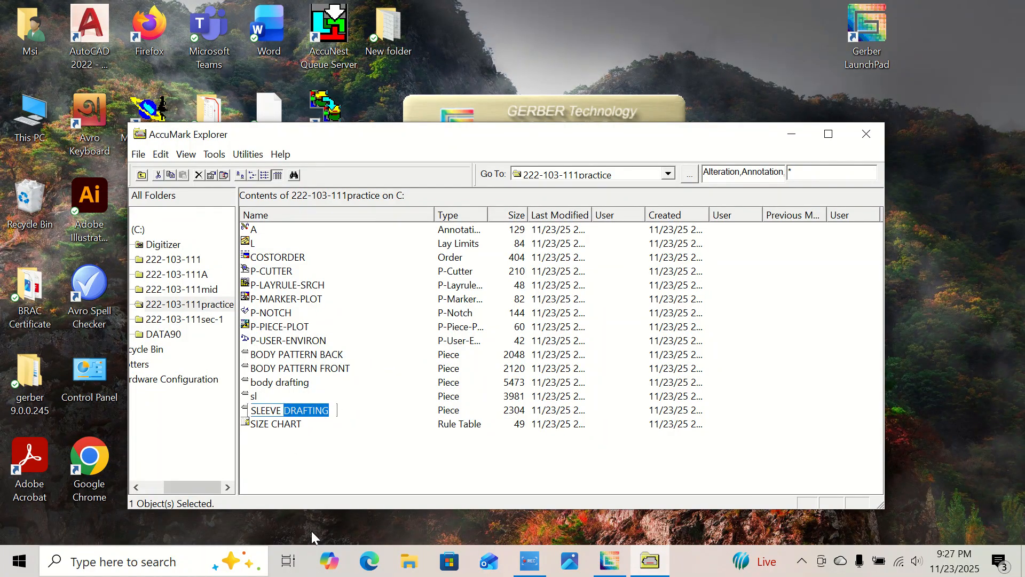
type("pattern")
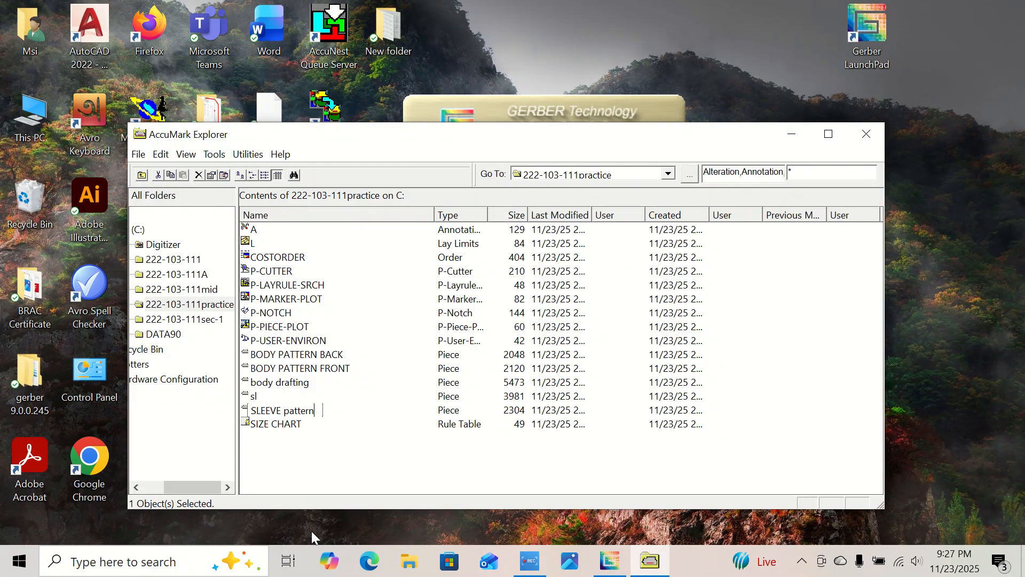
key("Return")
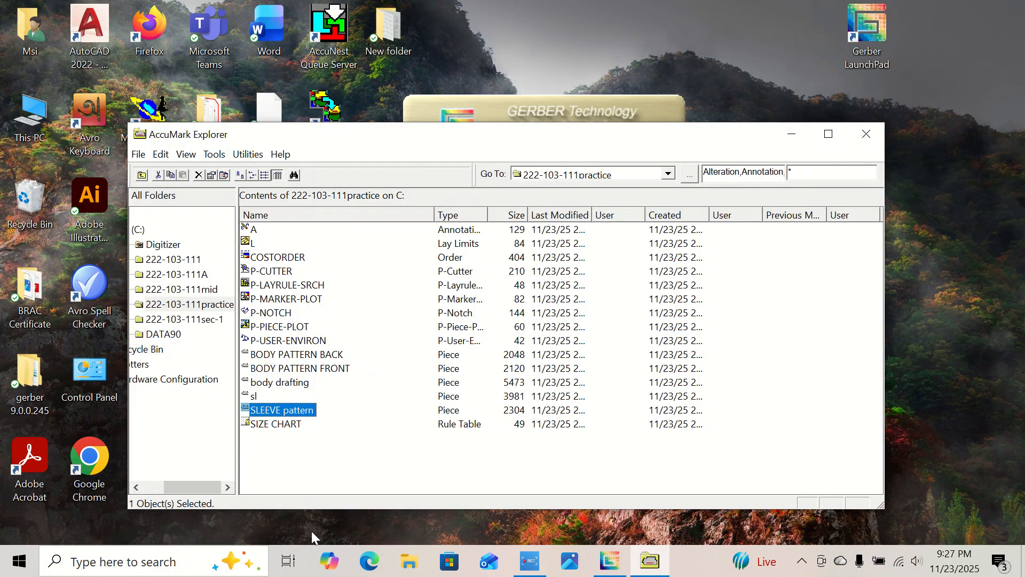
Rename the sl piece as sleeve drafting.
left_click(260, 398)
right_click(260, 398)
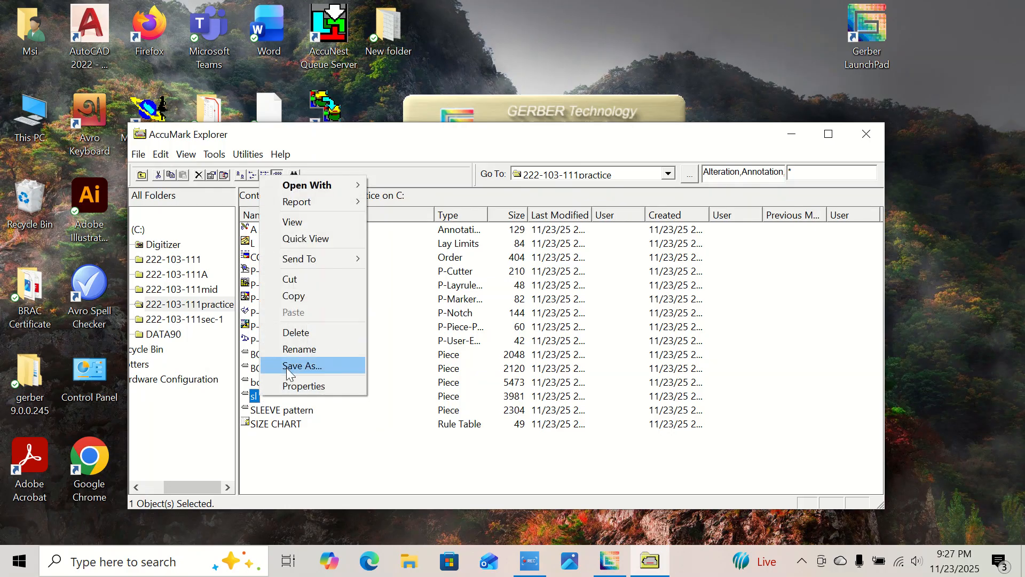
left_click(298, 348)
type("s")
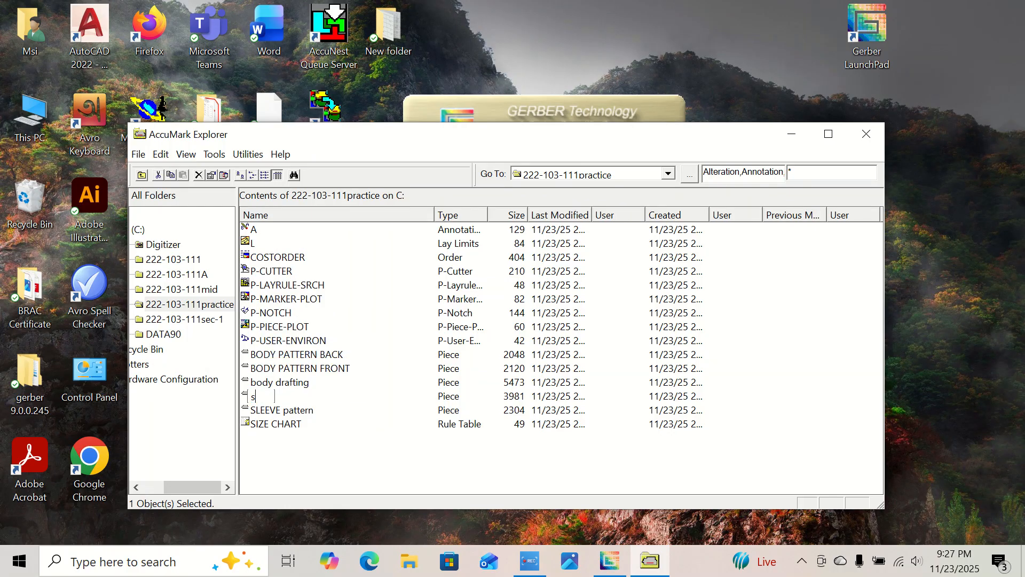
type("leeve drafting")
key("Return")
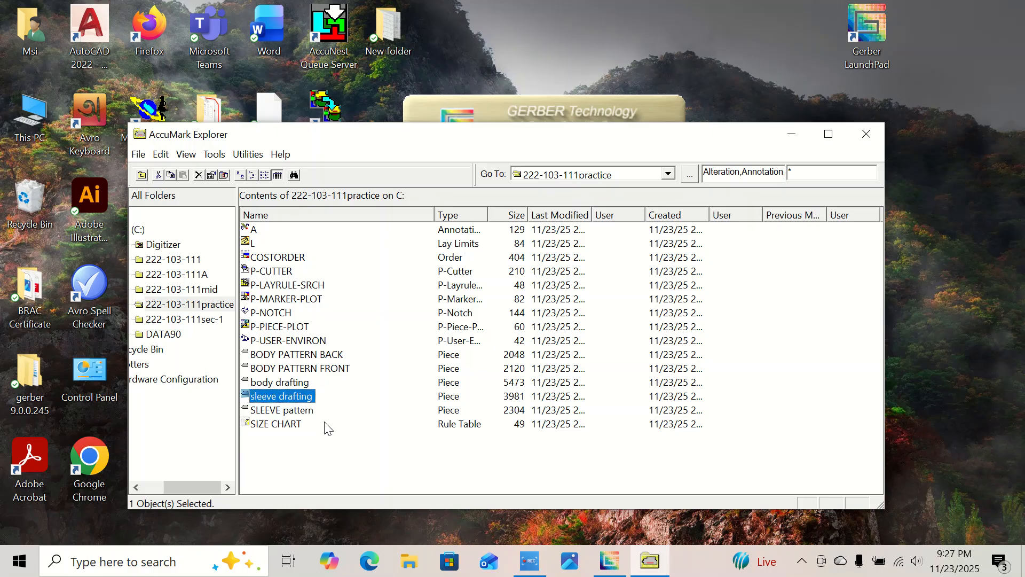
Close AccuMark Explorer, reopen it from the Gerber LaunchPad, and open the 222-103-111practice storage area again.
right_click(293, 462)
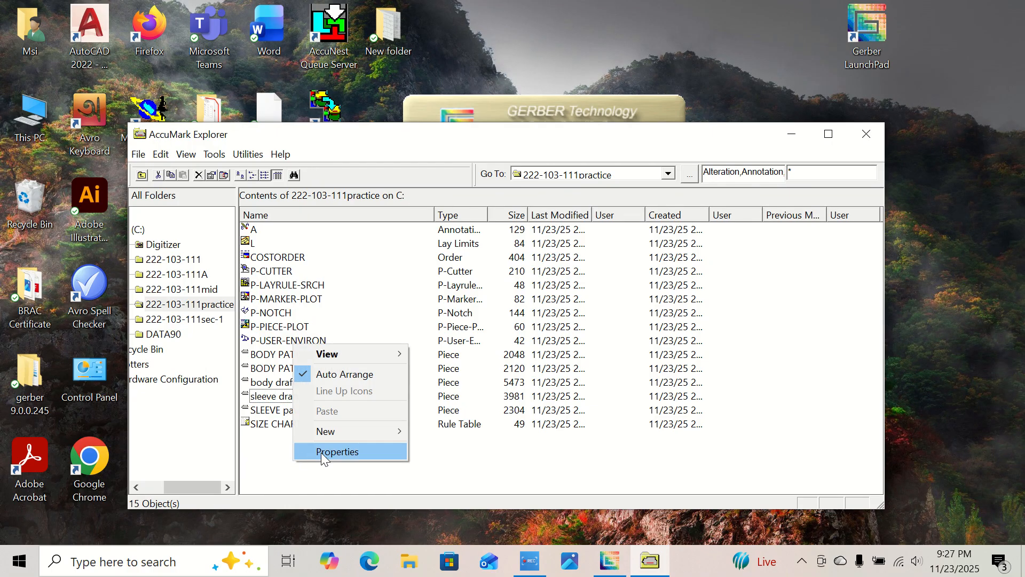
left_click(456, 467)
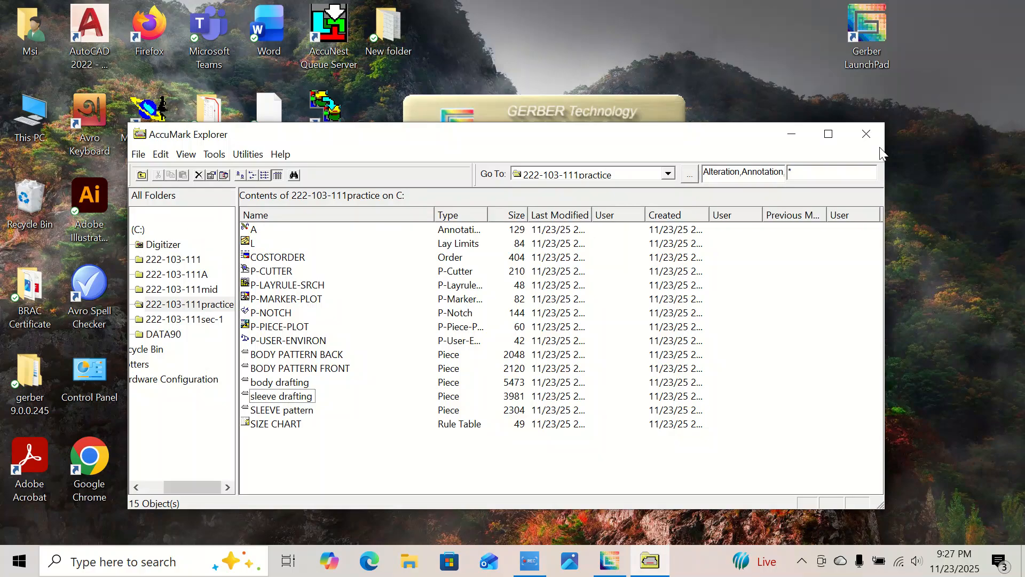
left_click(866, 133)
right_click(825, 95)
left_click(893, 142)
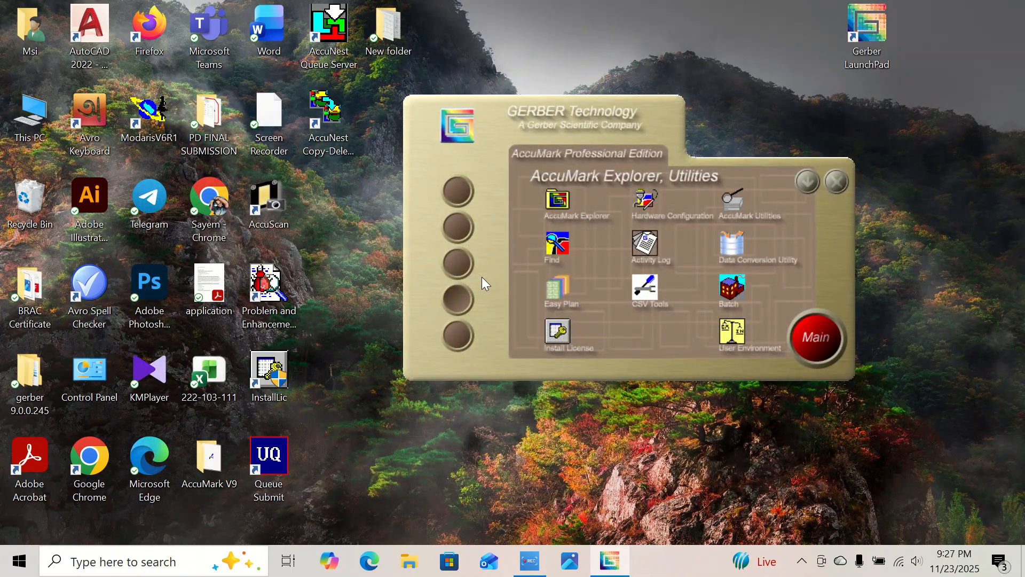
left_click(567, 199)
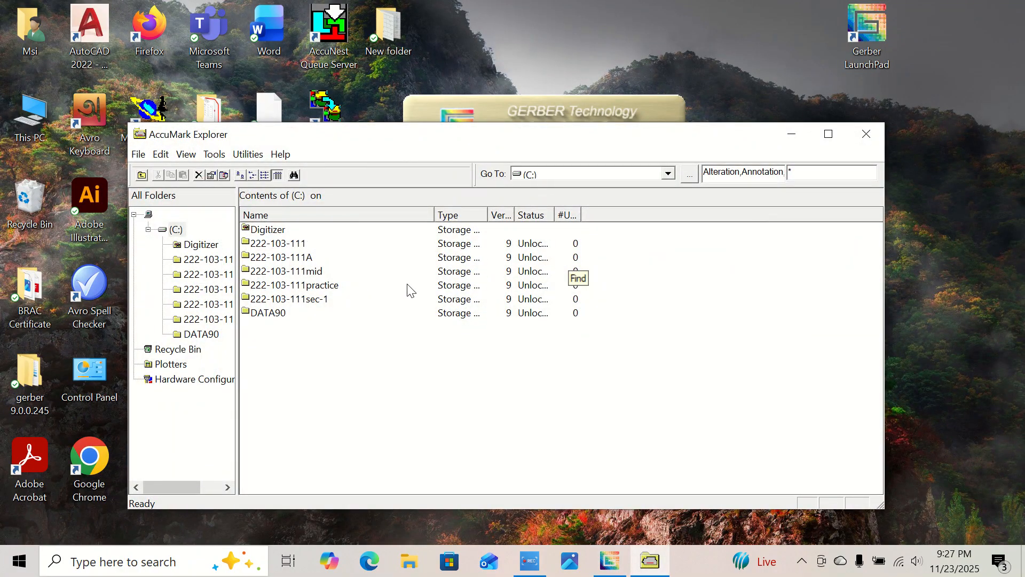
left_click(322, 287)
double_click(322, 286)
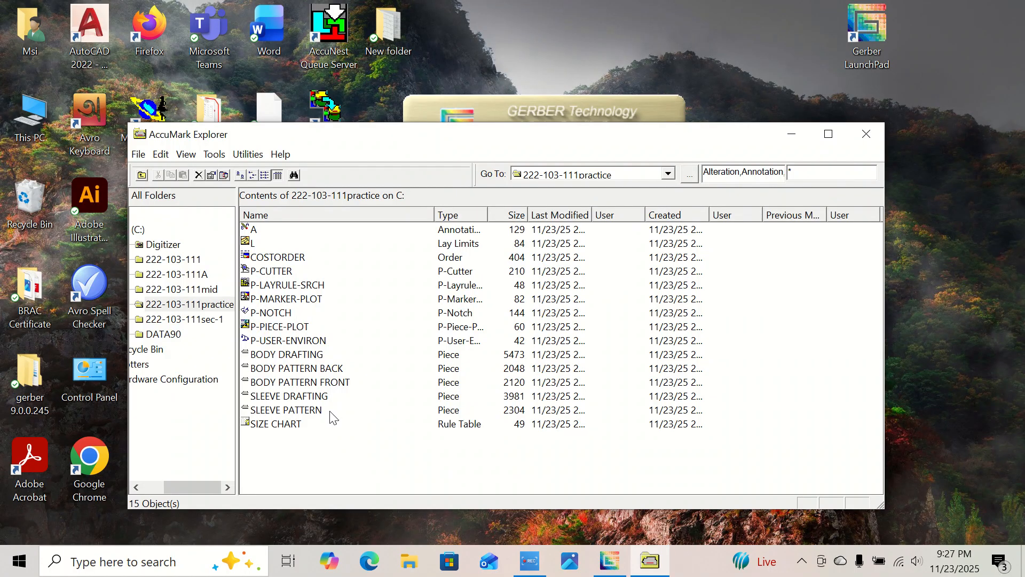
Open the five body and sleeve pieces together in the active work area of Pattern Design.
left_click_drag(324, 409, 271, 355)
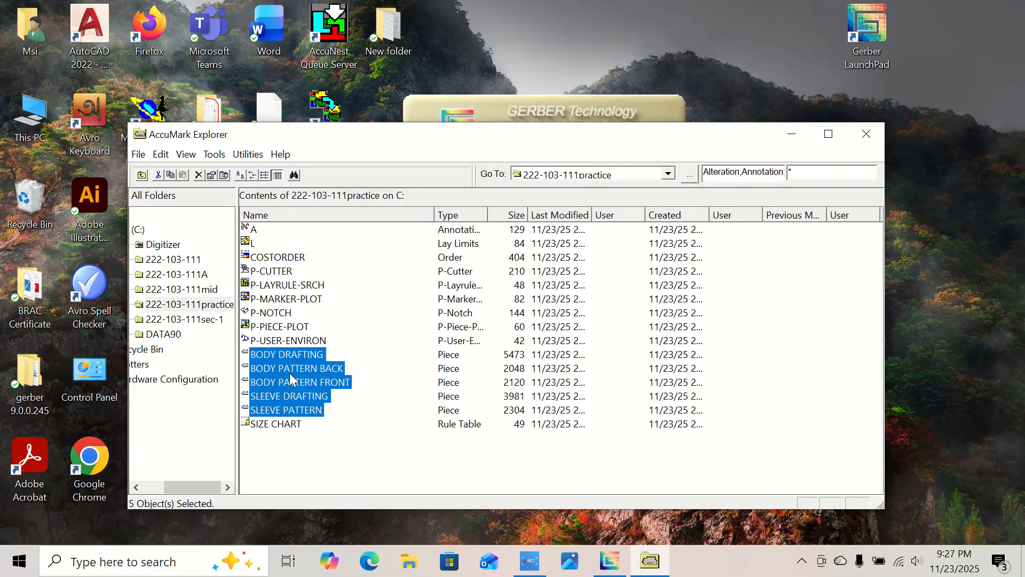
right_click(283, 386)
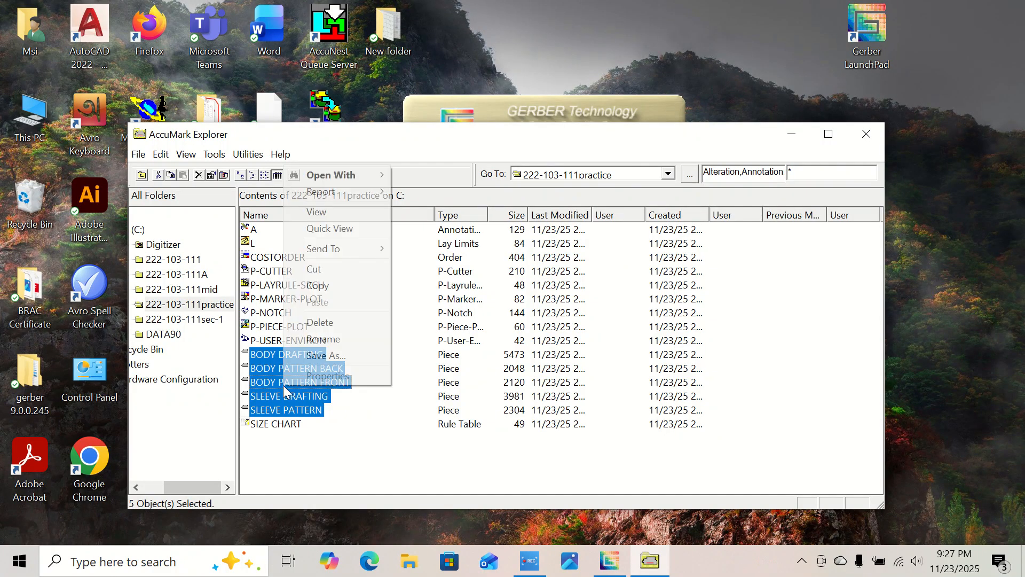
mouse_move(335, 174)
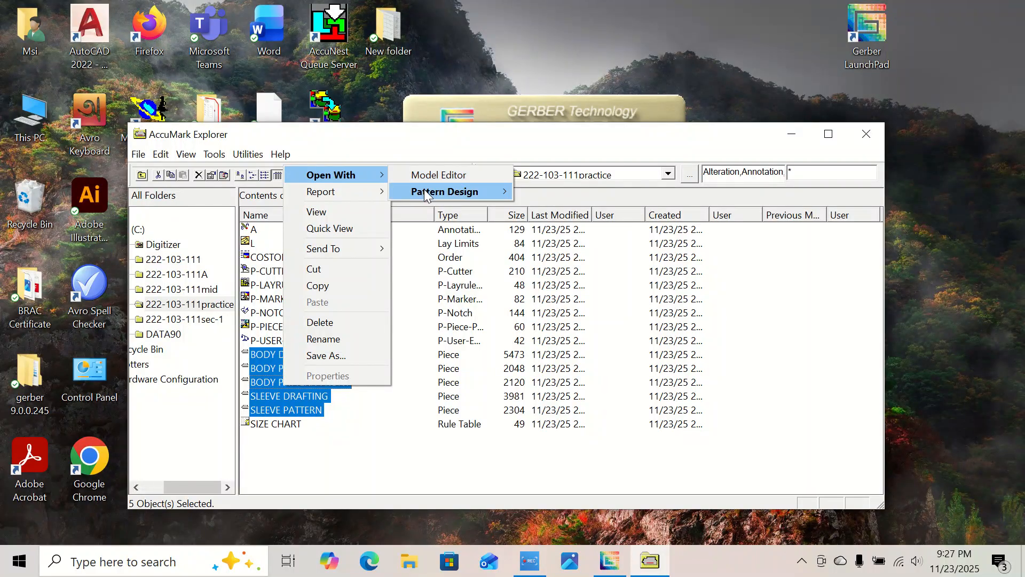
mouse_move(425, 190)
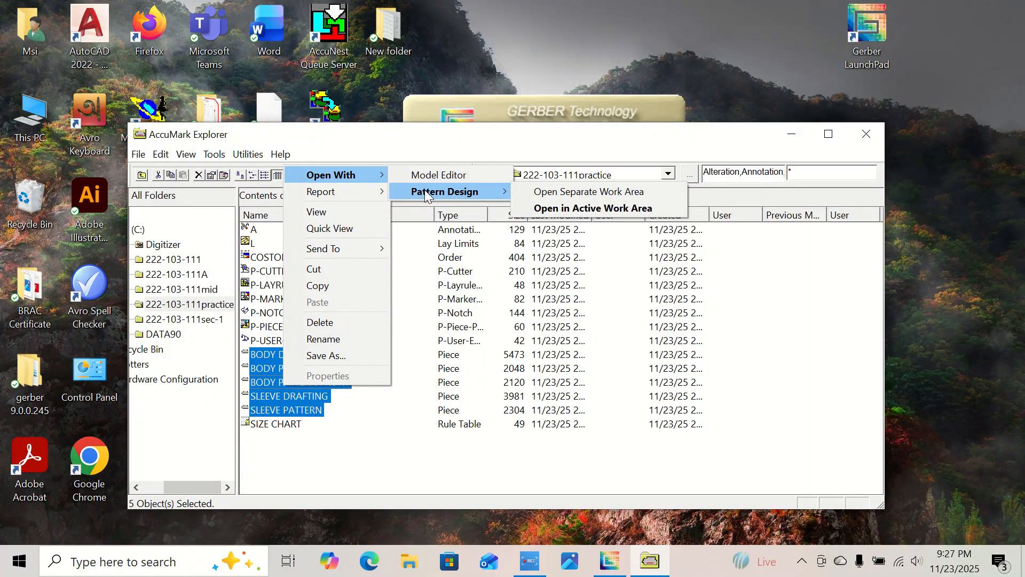
left_click(614, 209)
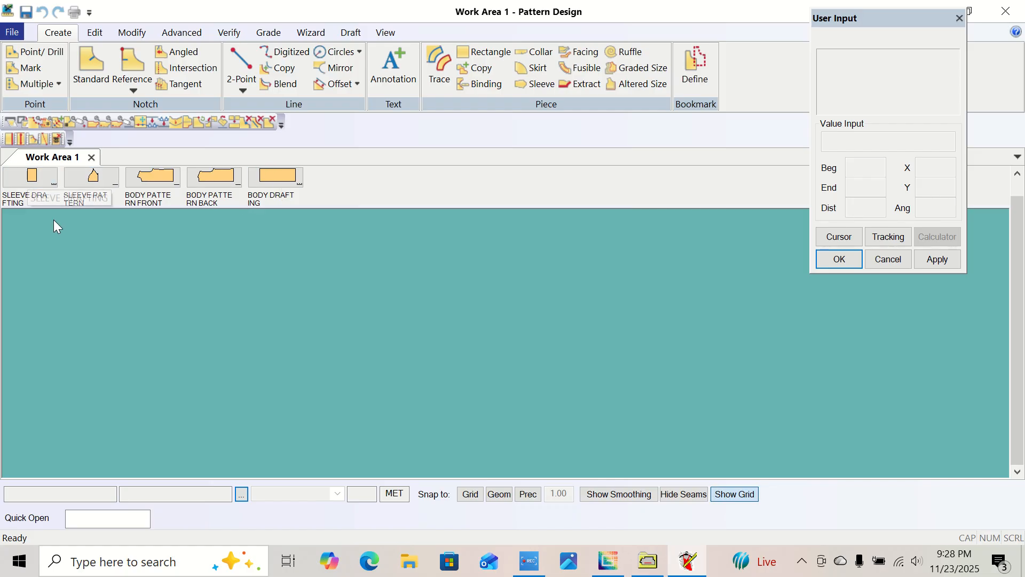
Place SLEEVE DRAFTING and SLEEVE PATTERN side by side in the work area.
left_click_drag(21, 185, 153, 315)
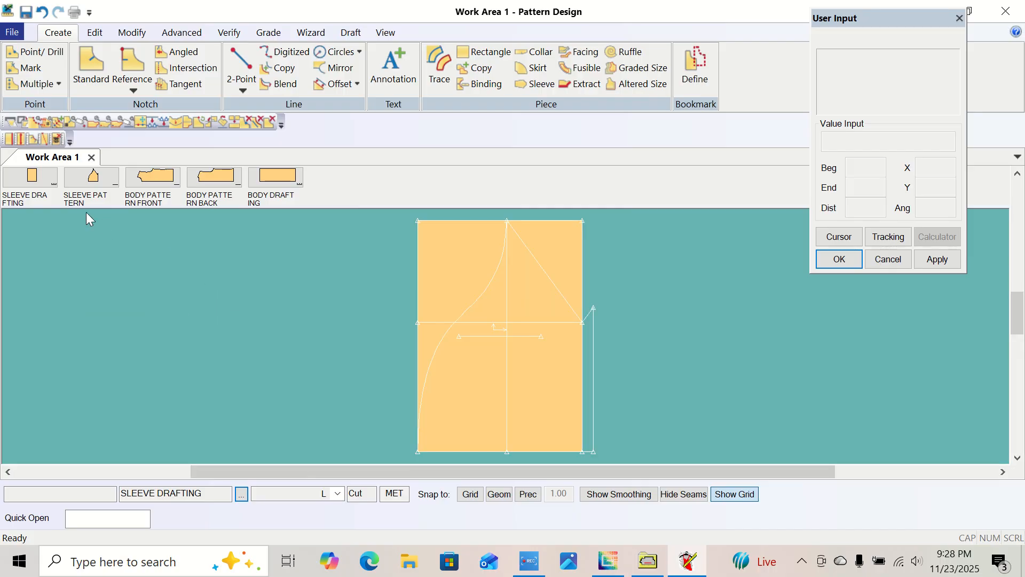
left_click_drag(90, 179, 295, 331)
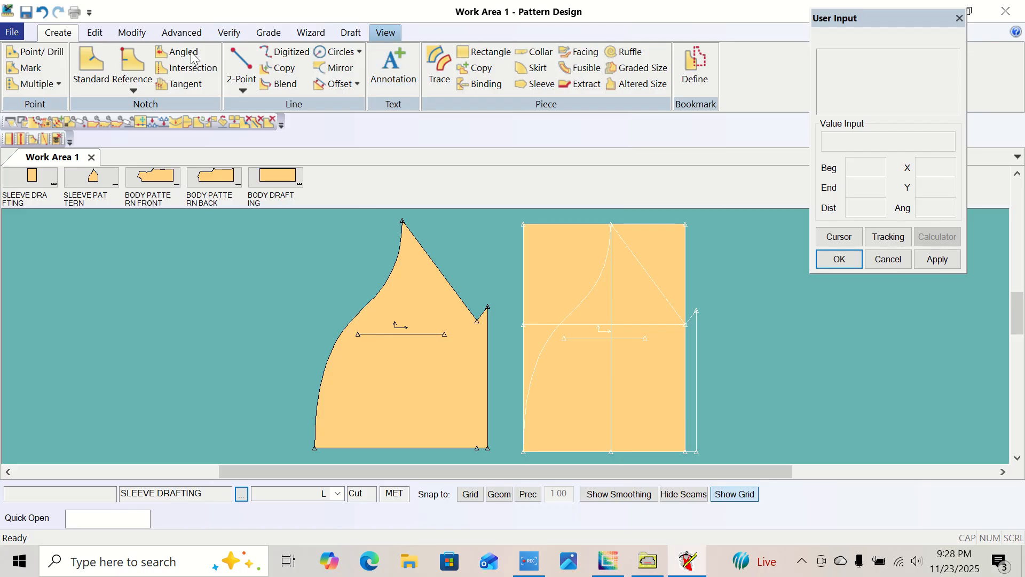
left_click(385, 33)
left_click(219, 52)
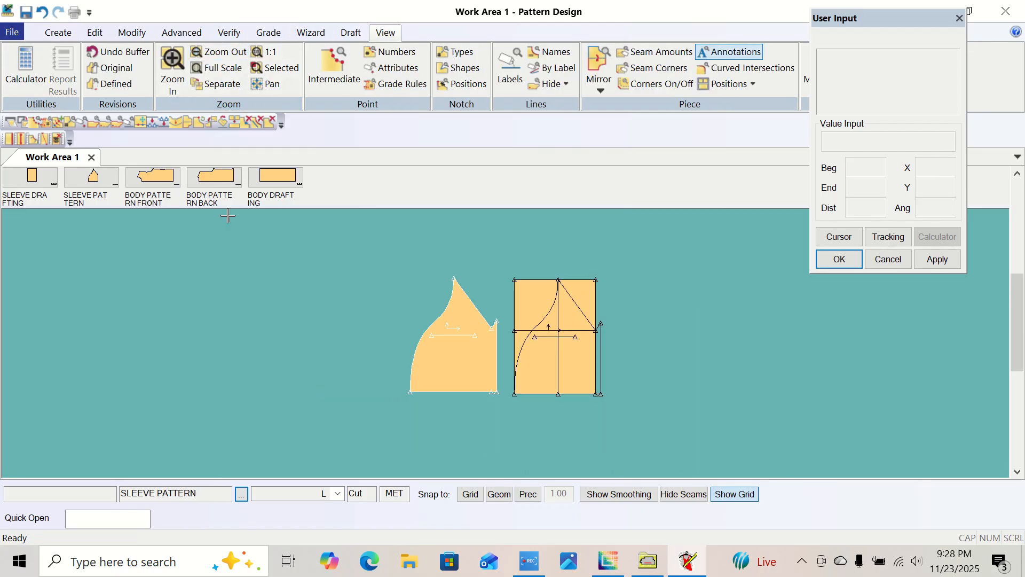
left_click(154, 245)
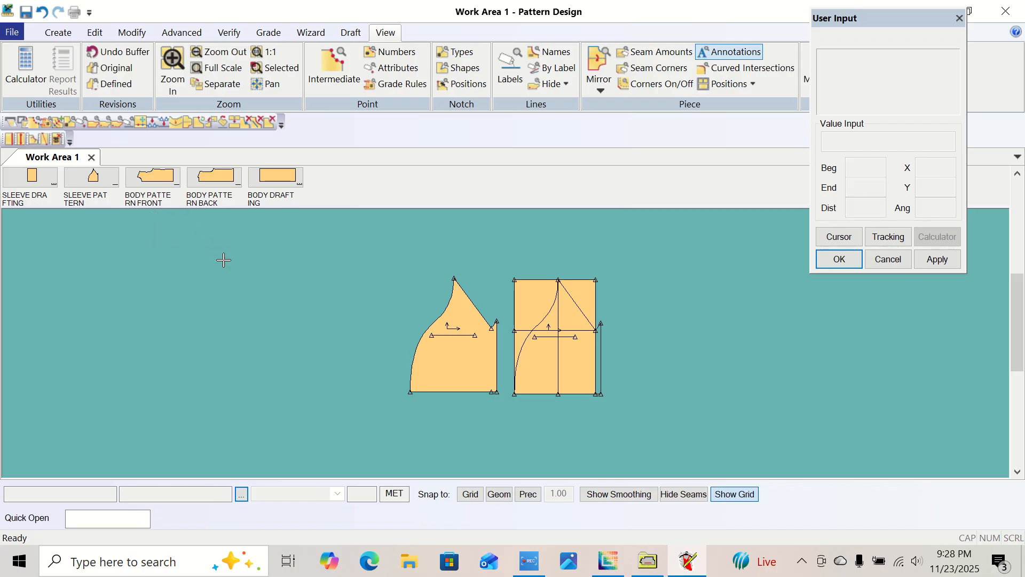
Place BODY DRAFTING to the left of the sleeve pieces, with BODY PATTERN FRONT below it.
left_click(276, 177)
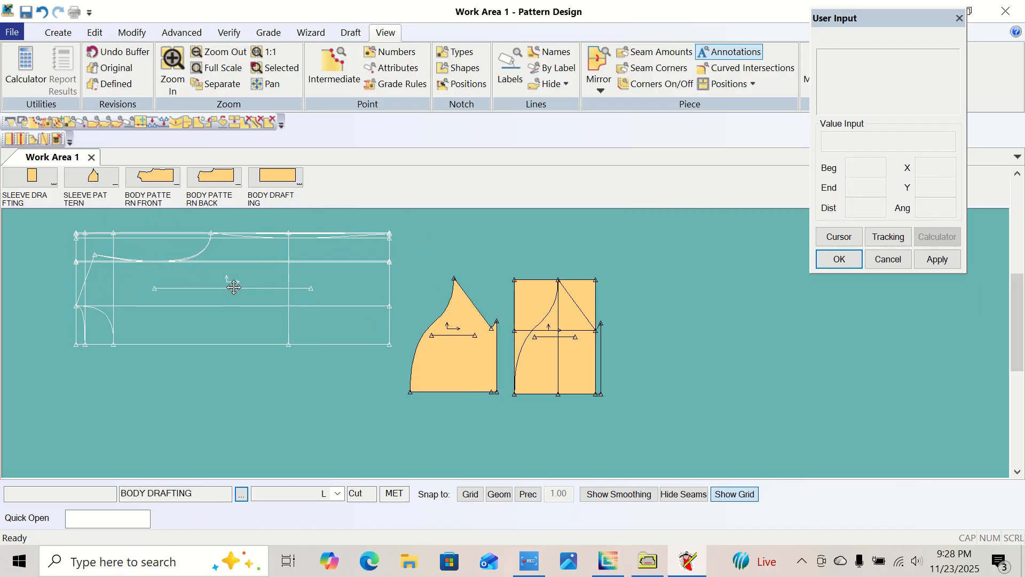
left_click(225, 270)
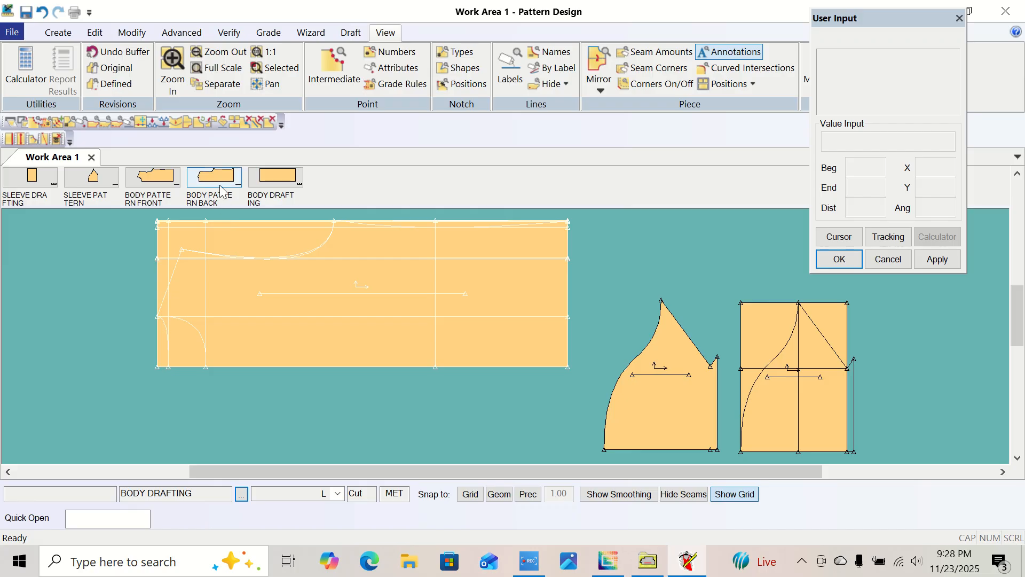
left_click(225, 53)
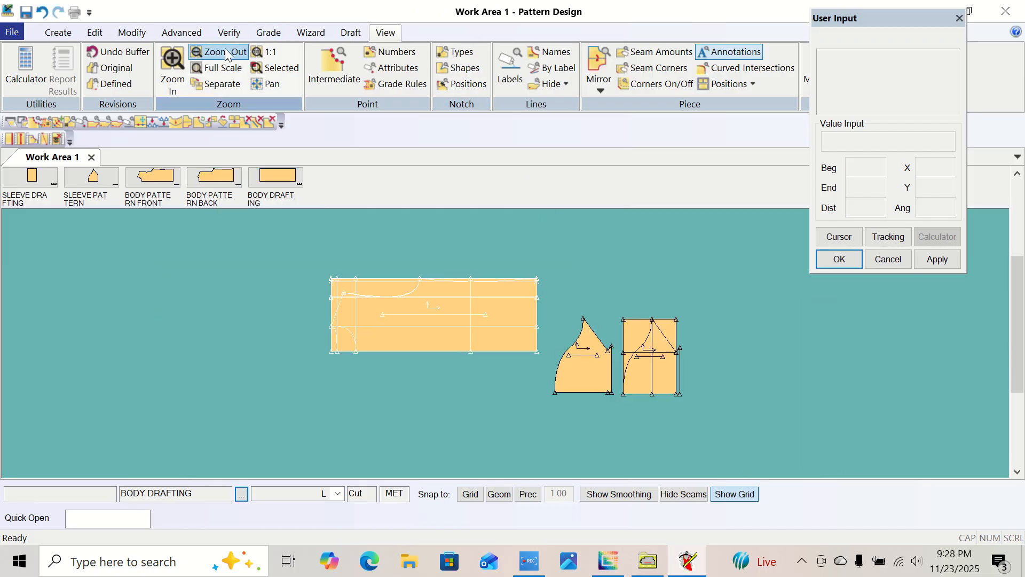
left_click(456, 320)
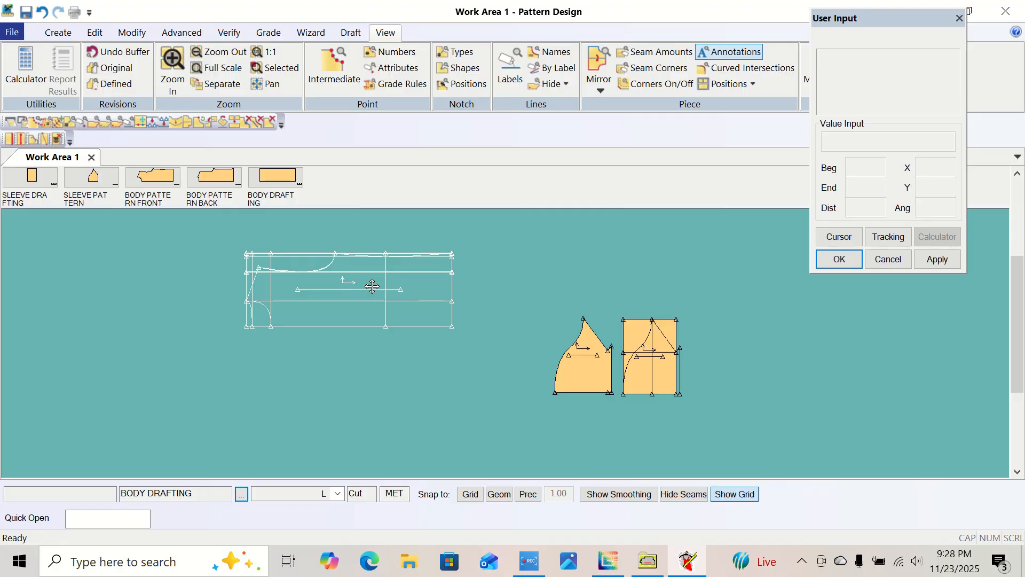
left_click(373, 287)
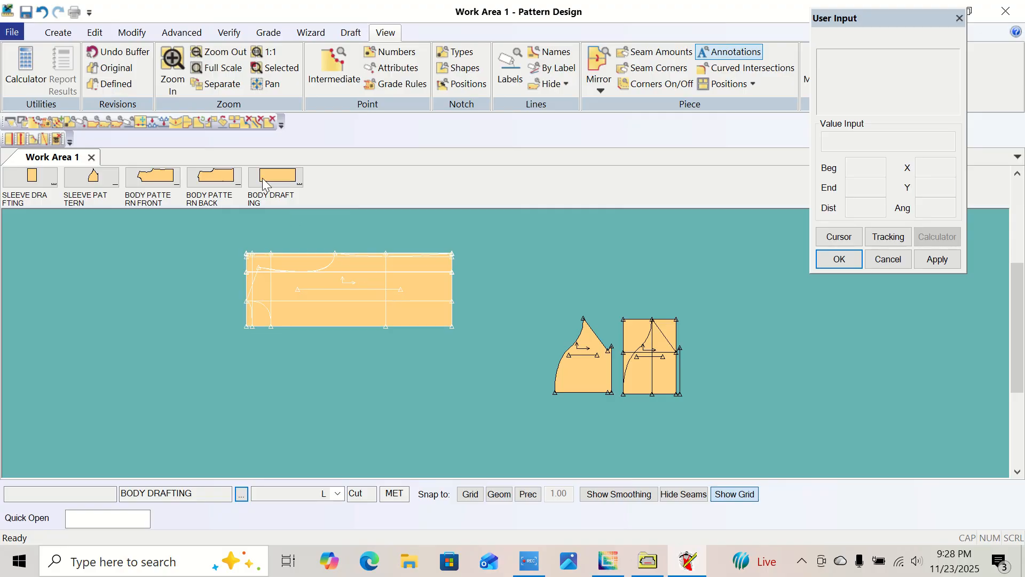
left_click(146, 191)
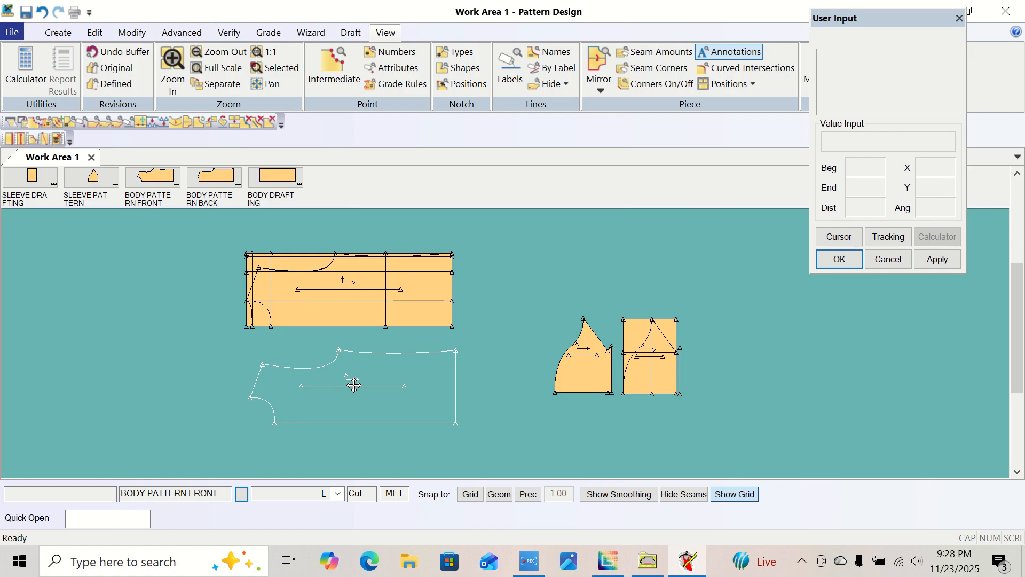
left_click(347, 380)
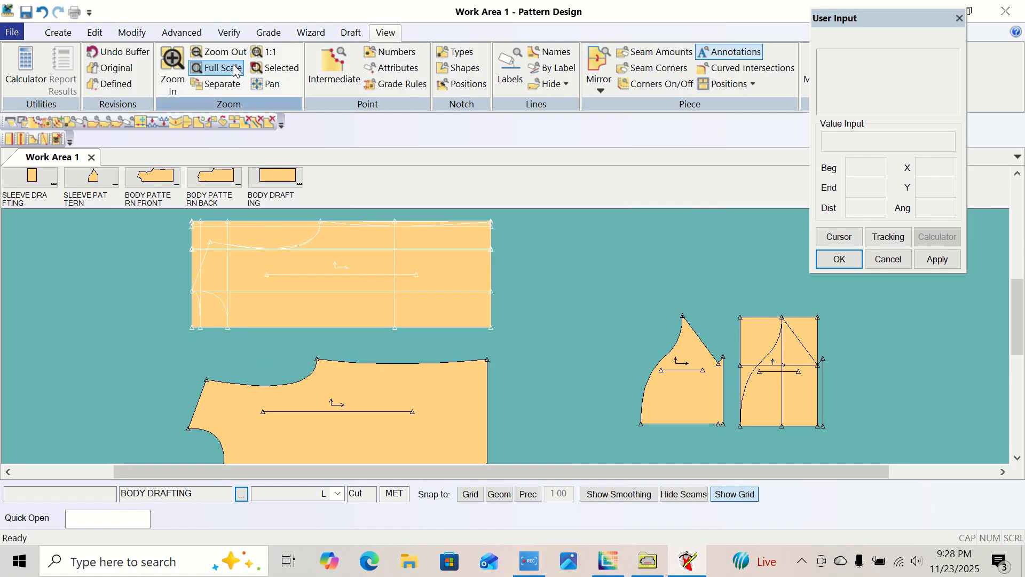
Place BODY PATTERN BACK in the work area directly below BODY PATTERN FRONT.
left_click(218, 52)
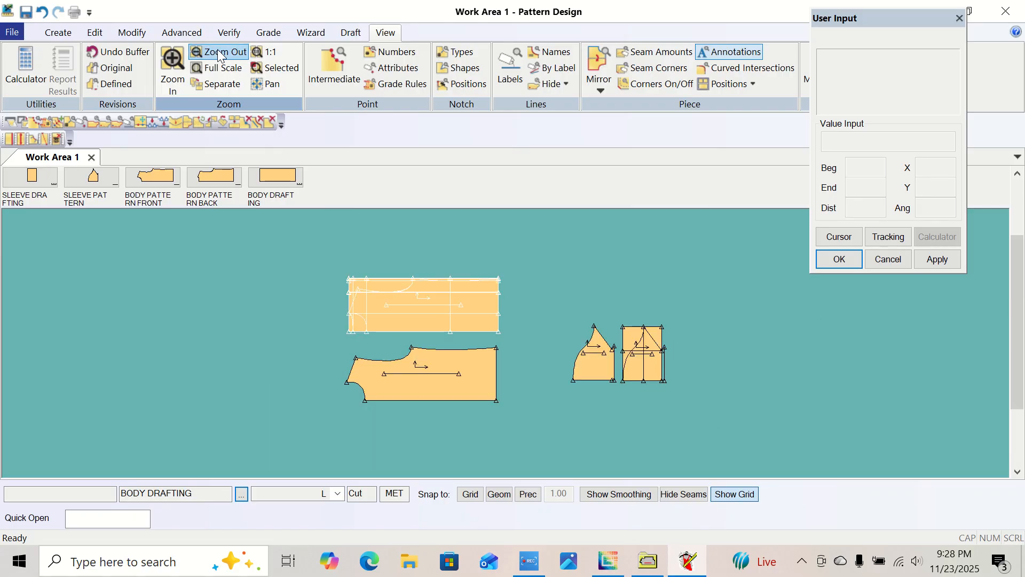
left_click(224, 201)
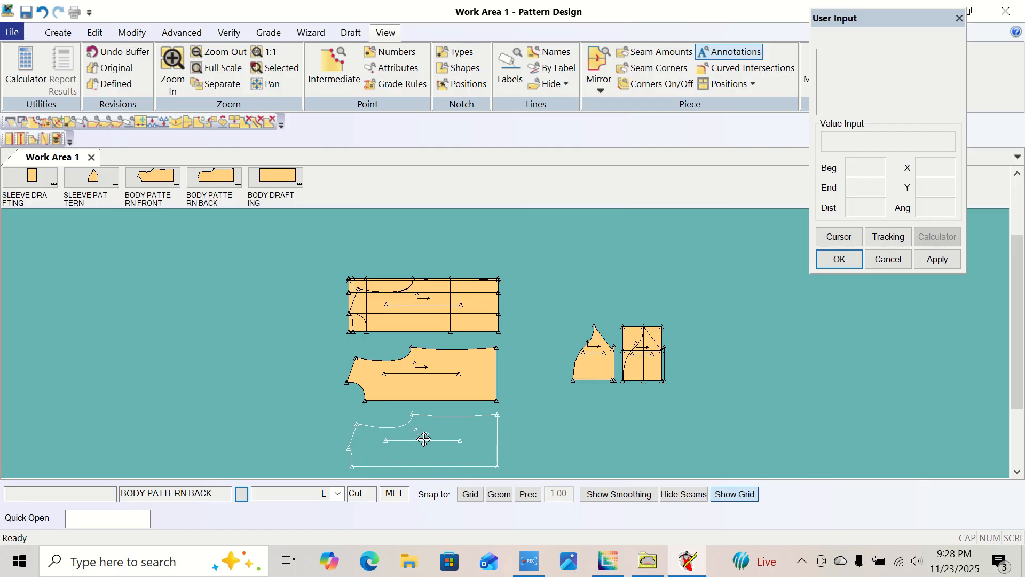
left_click(422, 437)
right_click(539, 277)
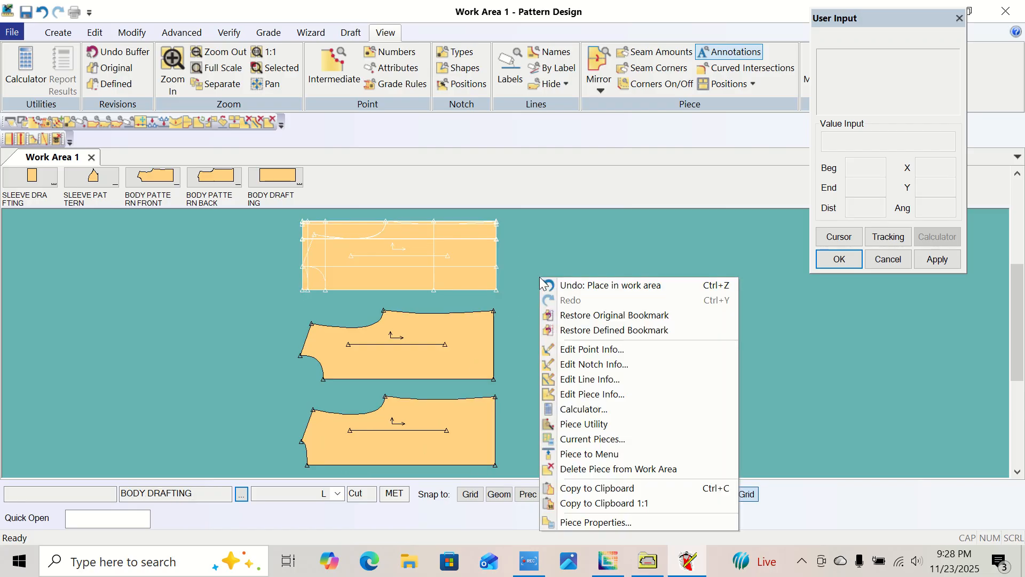
left_click(517, 329)
Save all five drafting and pattern pieces in the work area and close the pattern design program.
left_click(11, 32)
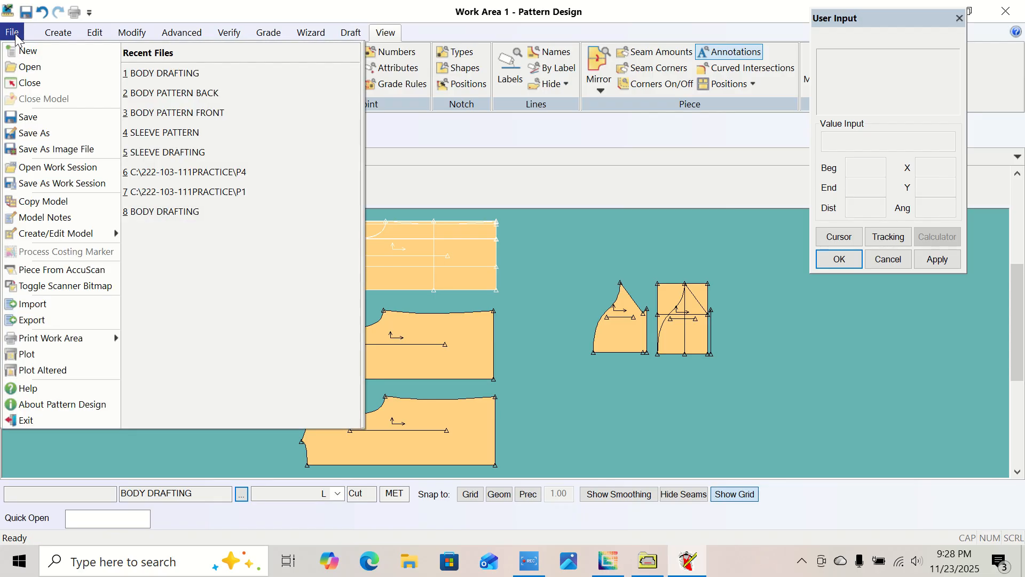
left_click(44, 117)
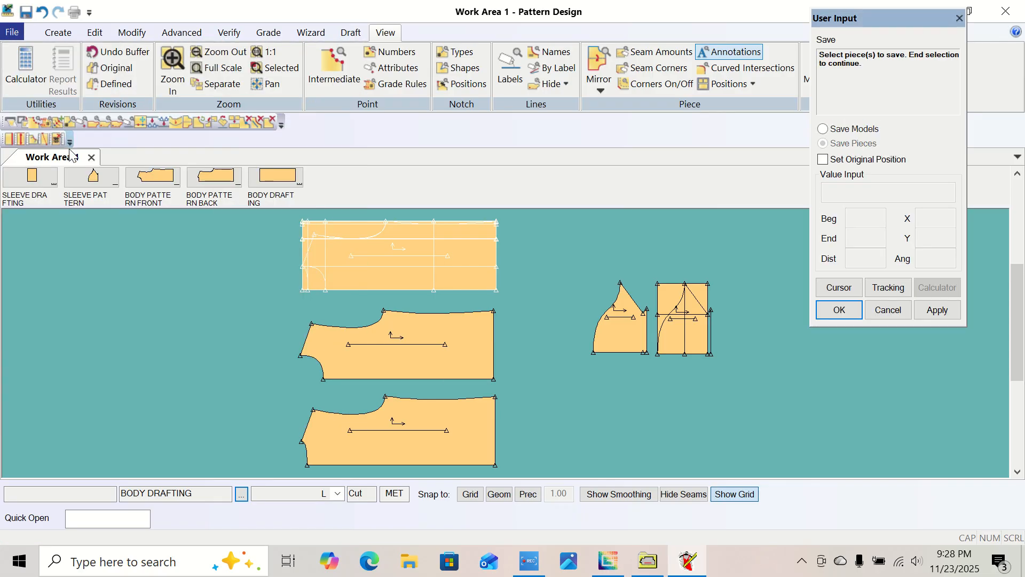
right_click(182, 265)
left_click(191, 305)
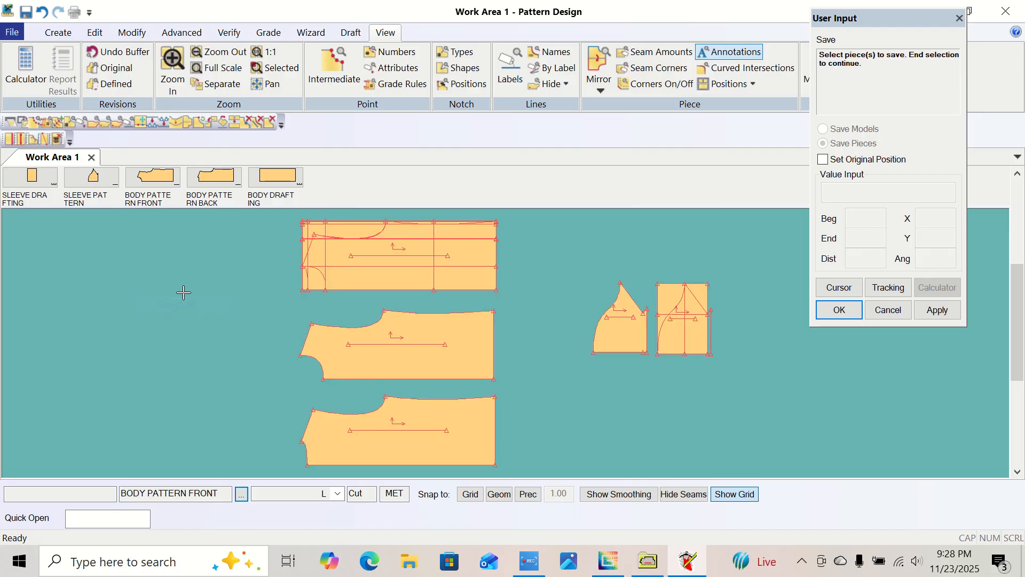
right_click(183, 293)
left_click(184, 293)
left_click(1006, 11)
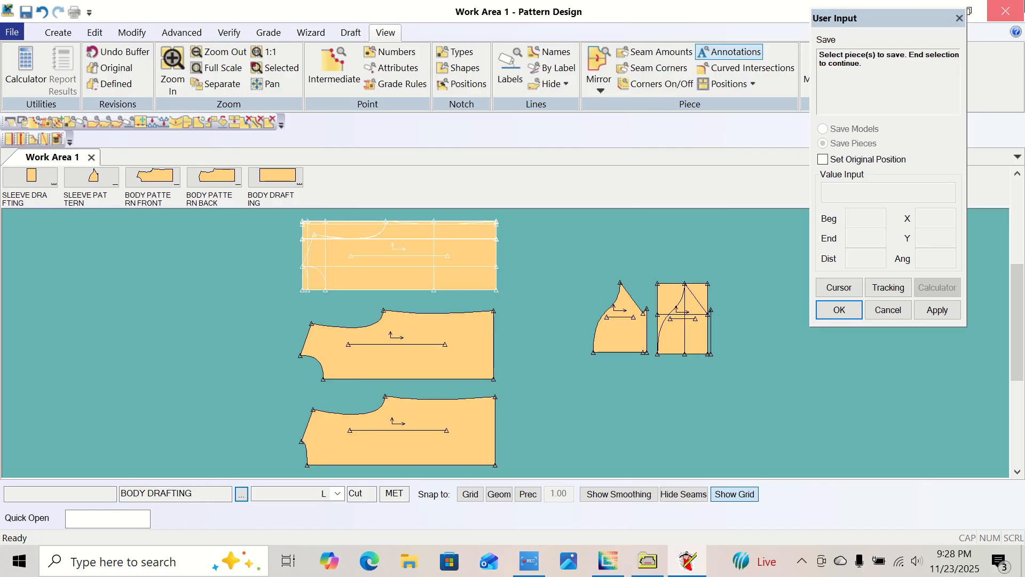